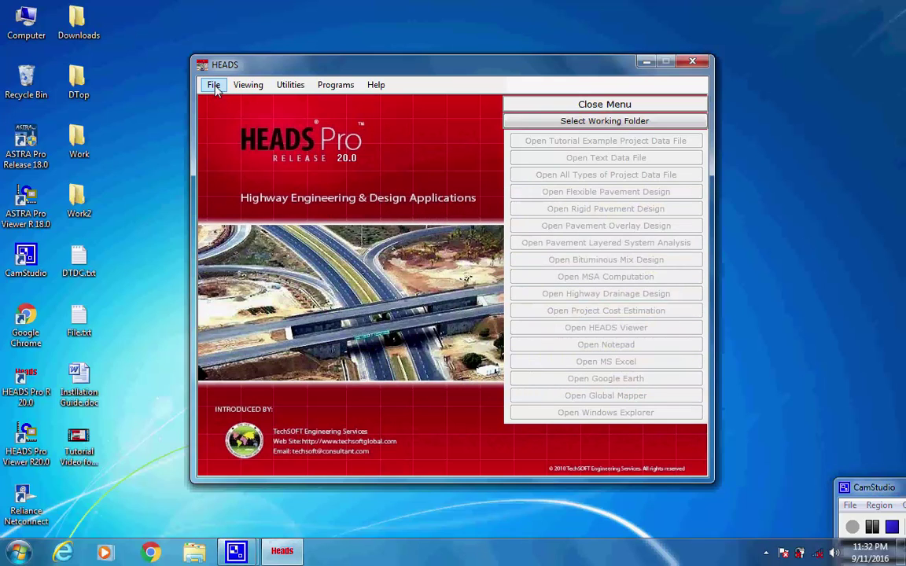
Set the working folder to the Work folder on the desktop.
click(214, 86)
click(293, 97)
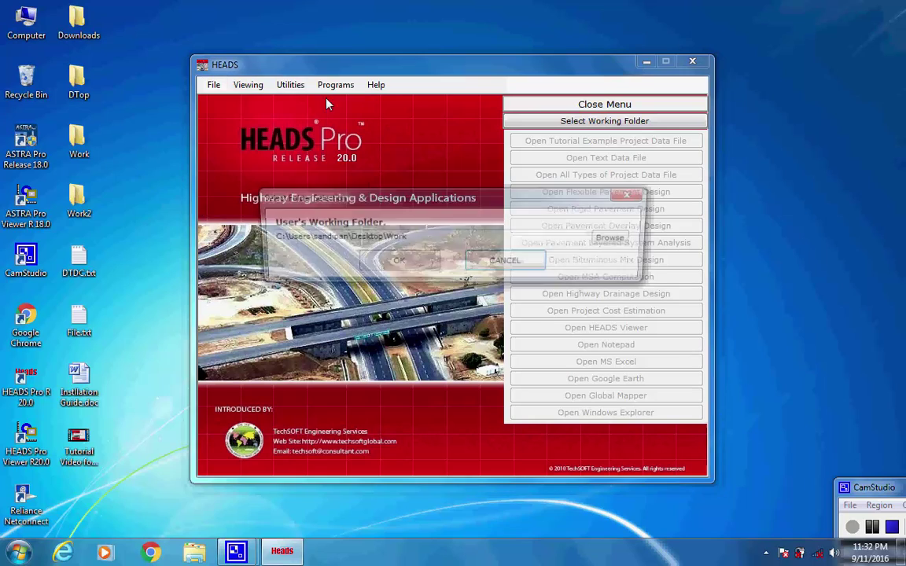
double_click(390, 242)
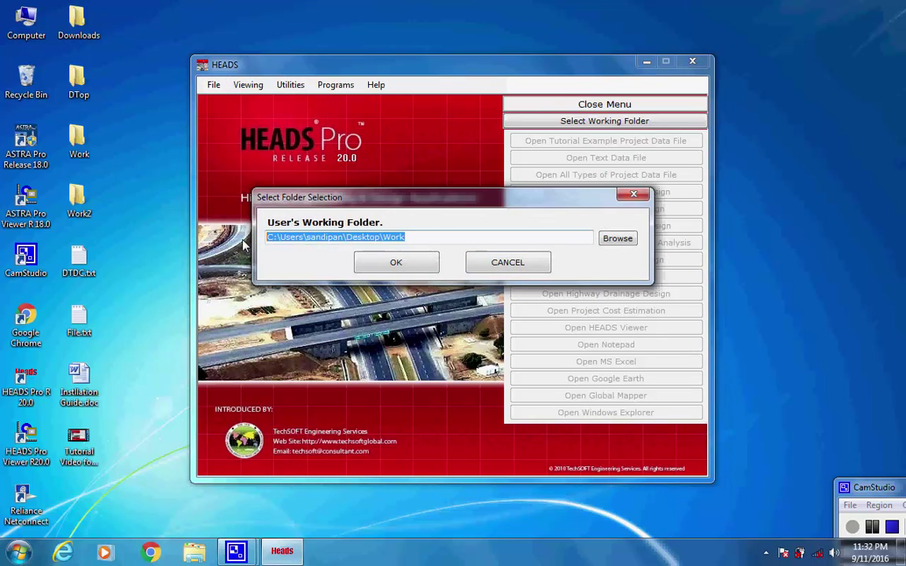
click(394, 240)
click(396, 263)
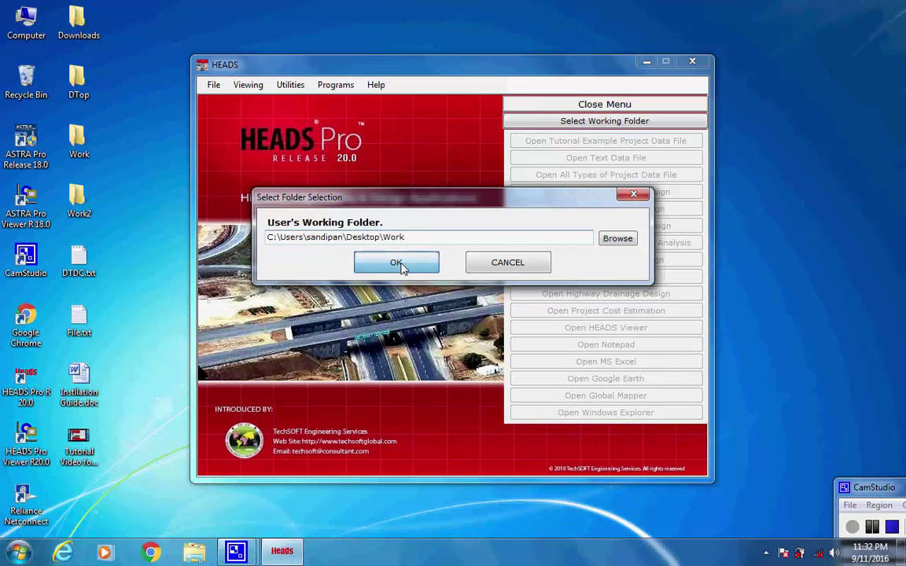
Start a new Intersection Design project in the working folder.
click(213, 86)
mouse_move(236, 115)
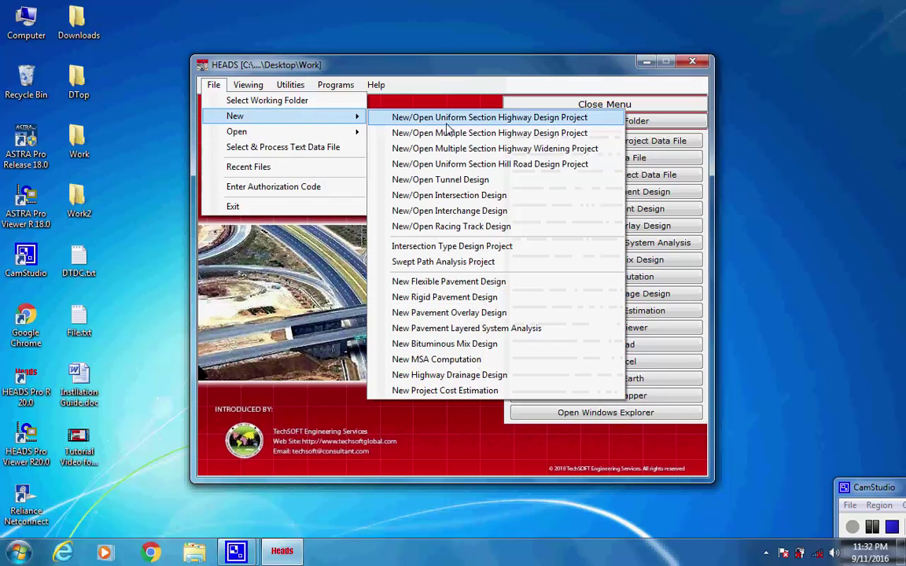
click(516, 203)
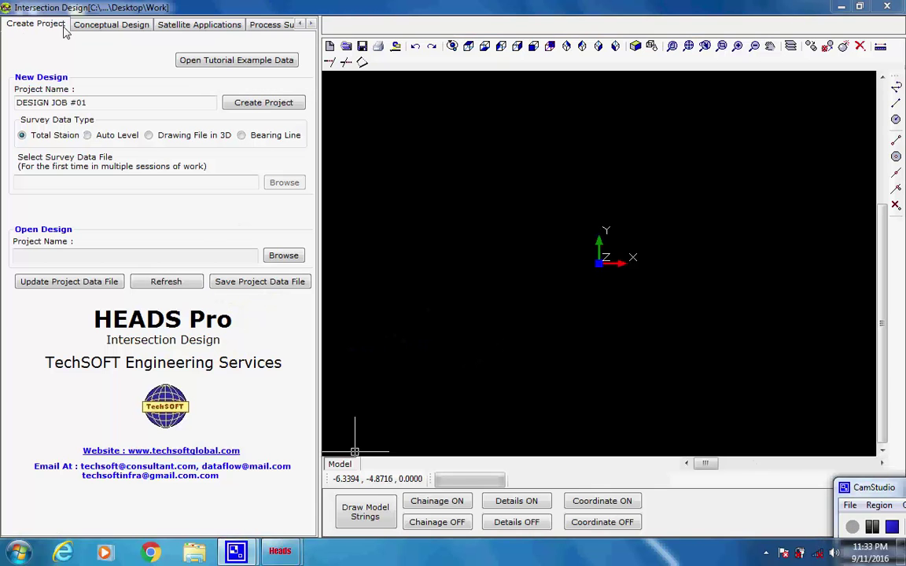
Load the tutorial example data for the intersection design project.
click(207, 63)
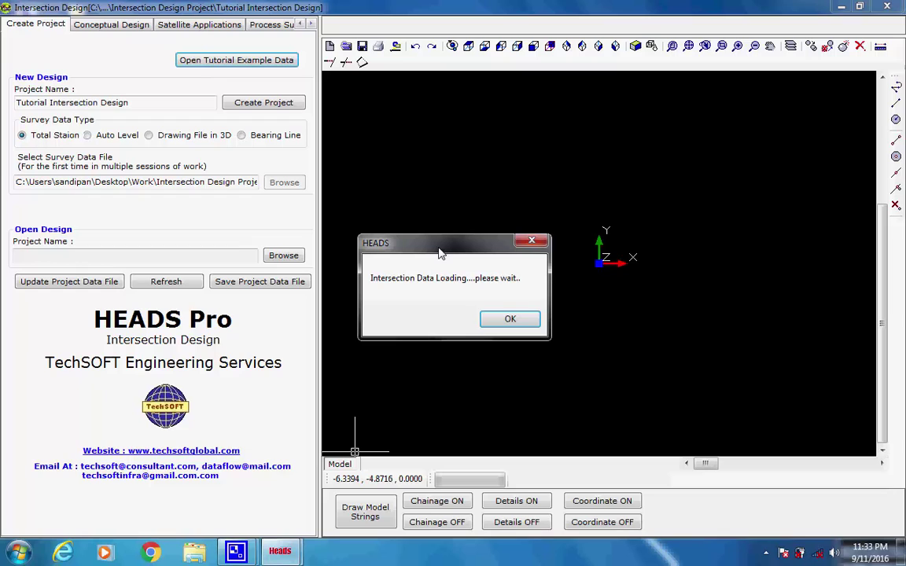
click(501, 322)
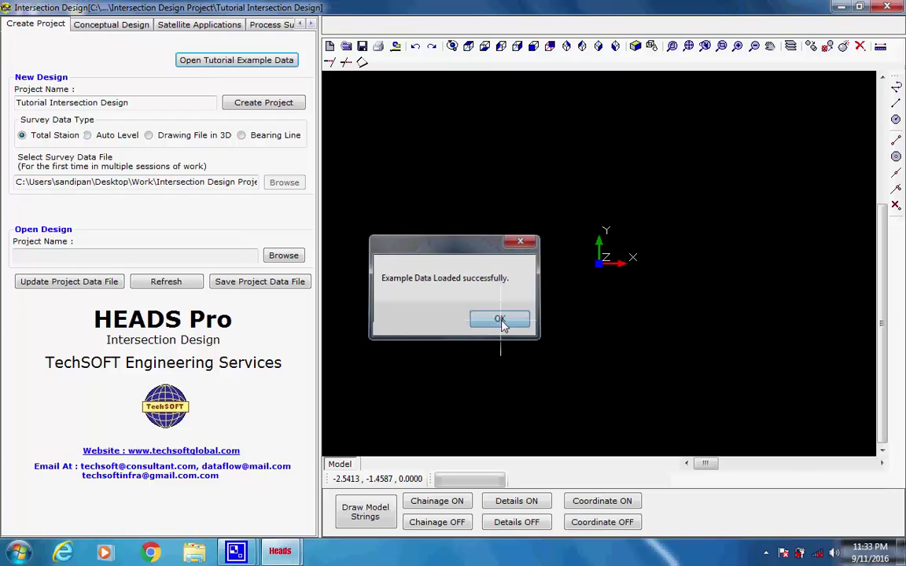
click(500, 321)
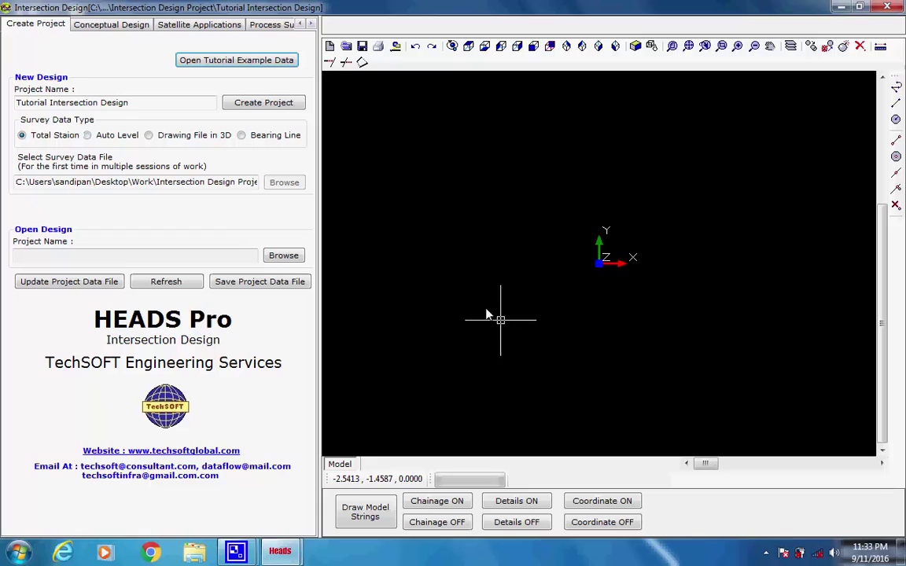
click(17, 107)
click(118, 102)
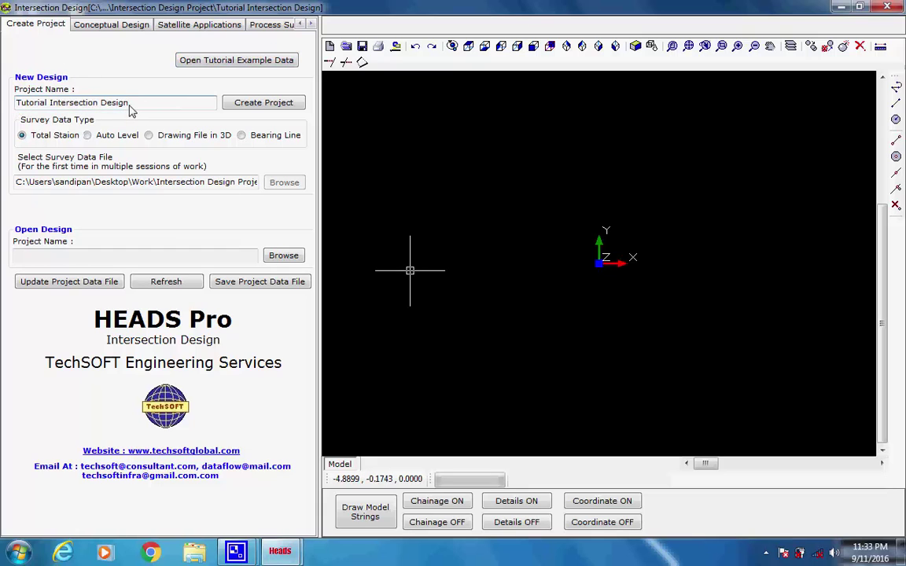
key(BackSpace)
text(n)
Process the survey data by creating the ground model without UTM data conversion.
click(311, 24)
click(310, 24)
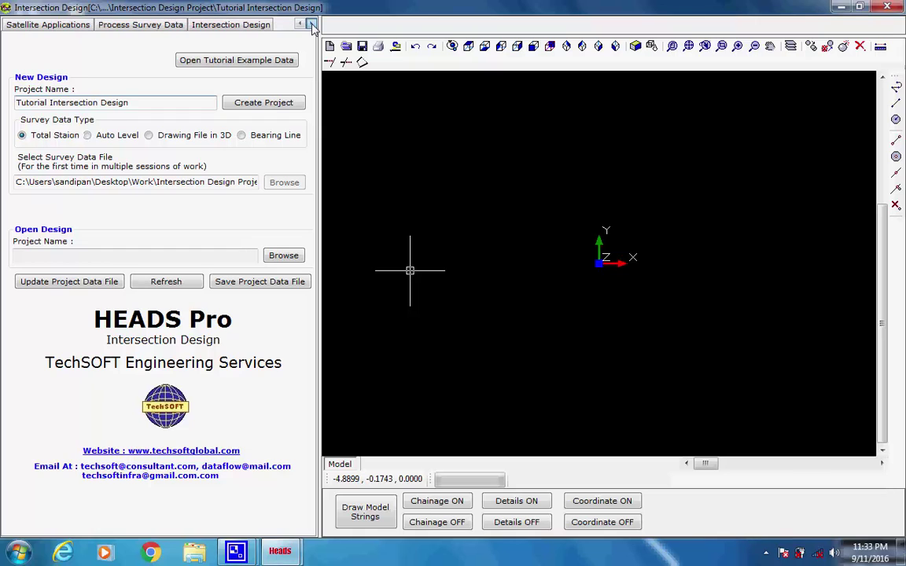
click(143, 25)
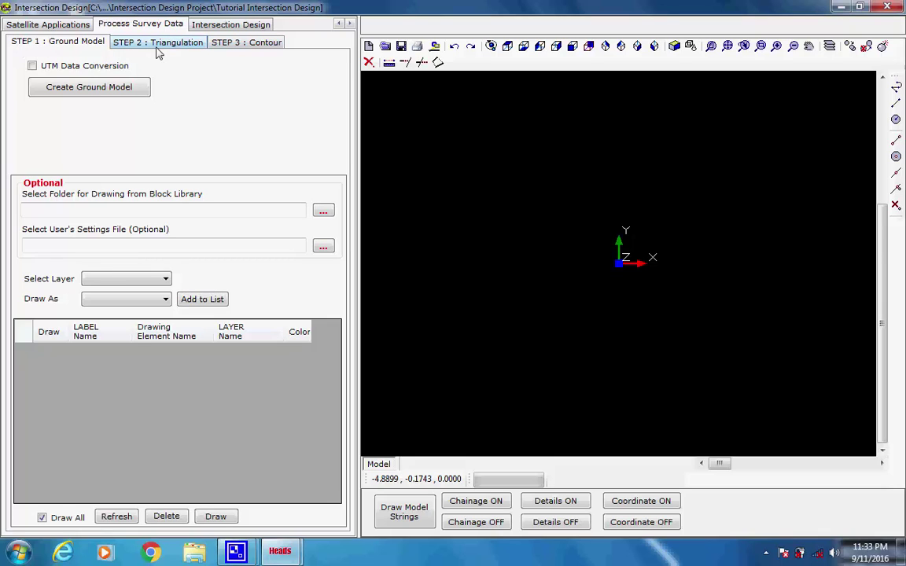
click(90, 90)
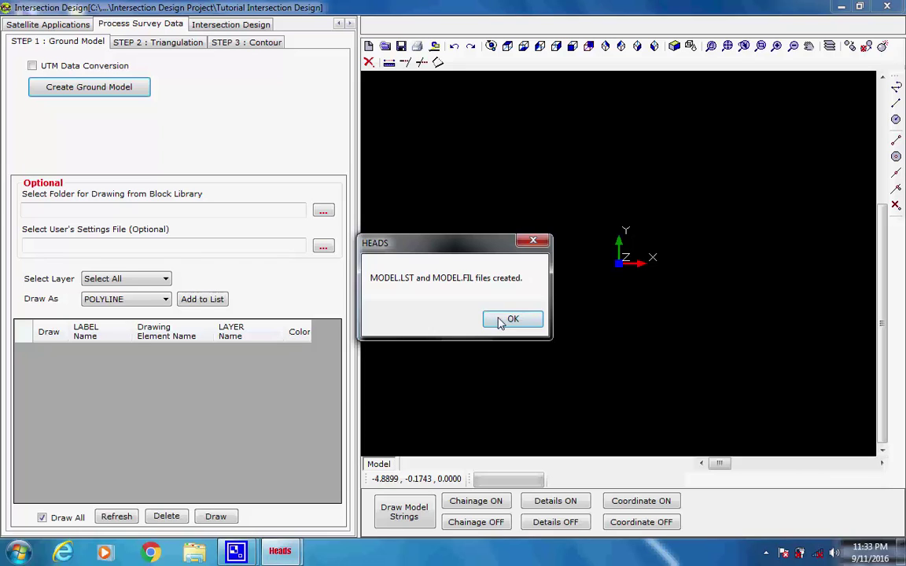
click(499, 320)
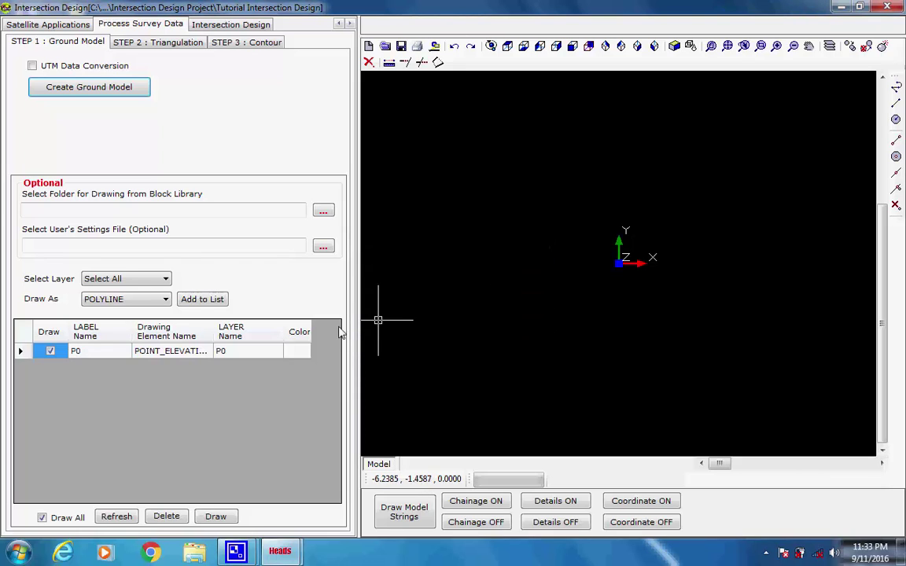
Assign green to the P0 point-elevation layer and draw the survey points in the model view.
click(298, 354)
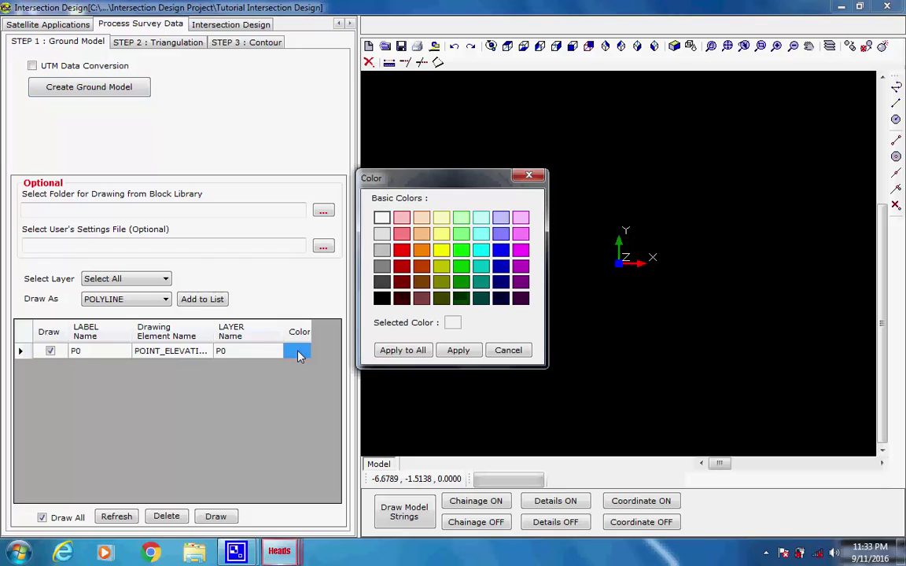
click(461, 265)
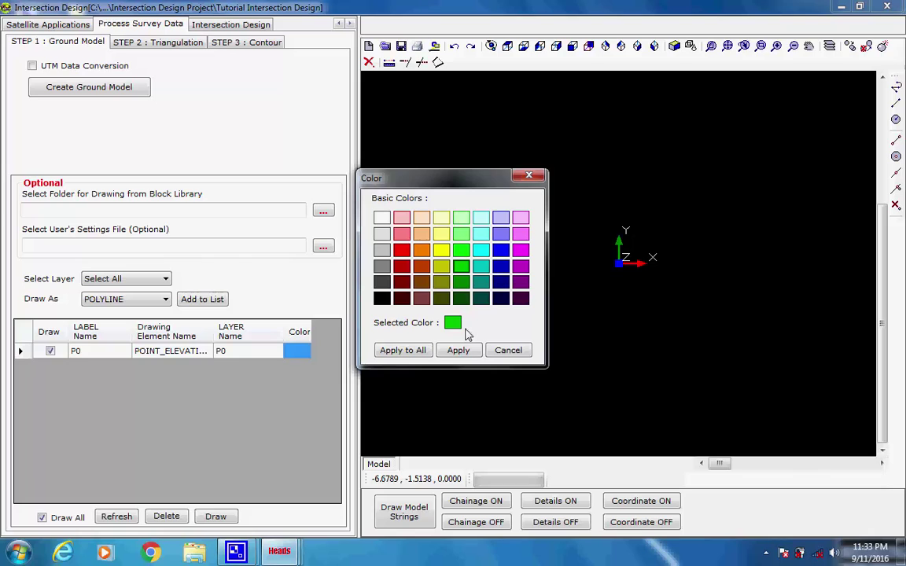
click(459, 351)
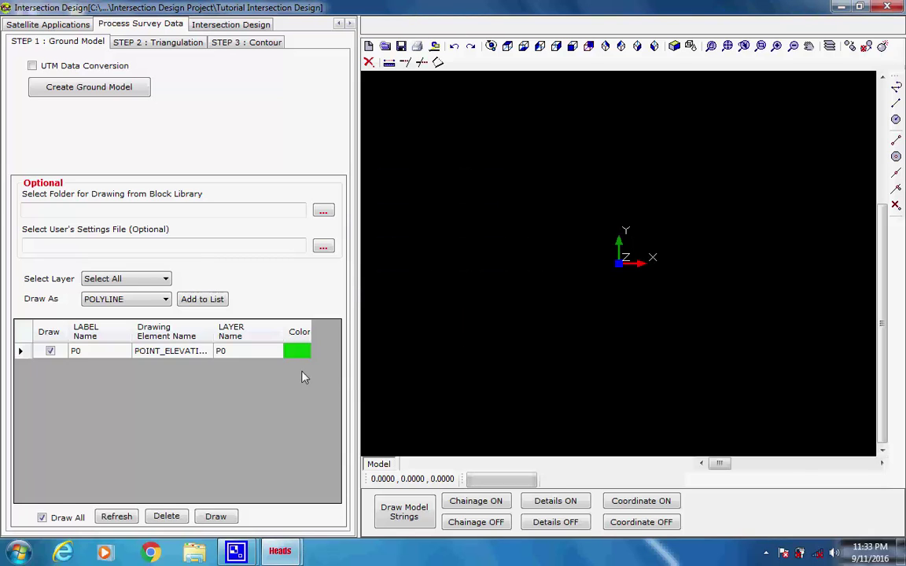
click(216, 520)
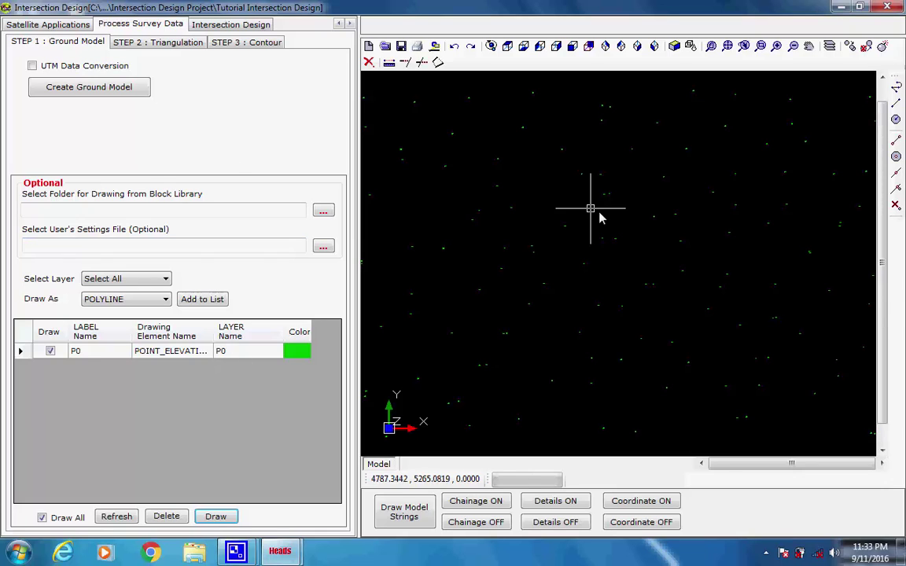
scroll(608, 185, up, 2)
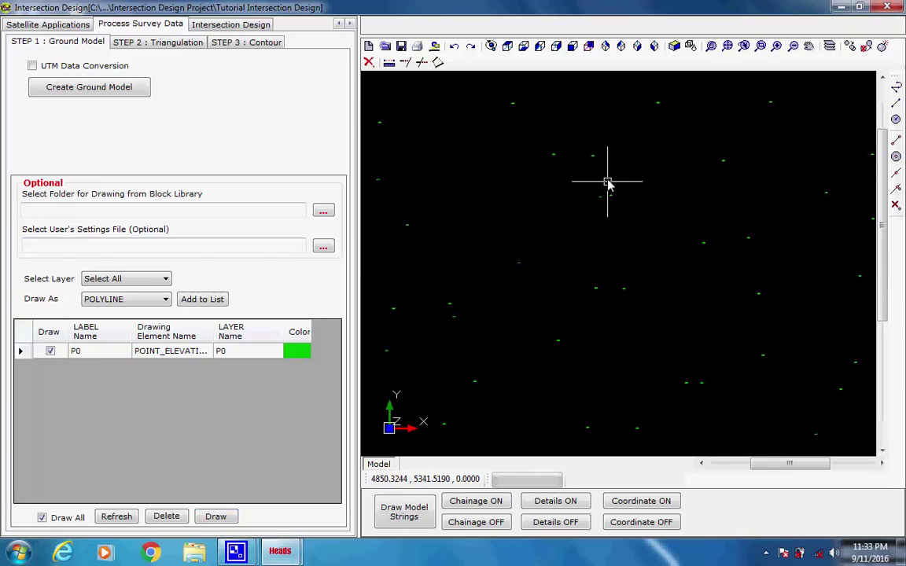
scroll(605, 189, up, 5)
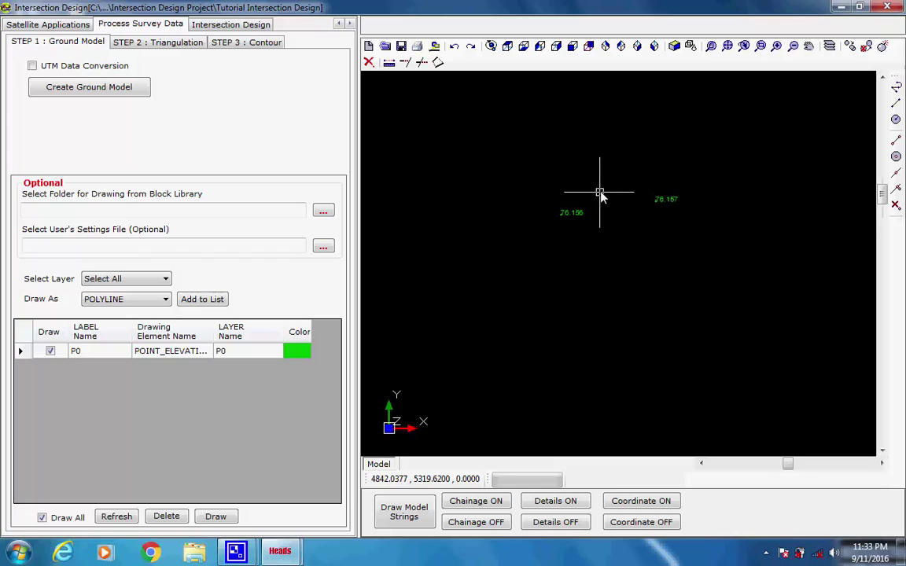
scroll(600, 194, up, 3)
scroll(603, 169, down, 1)
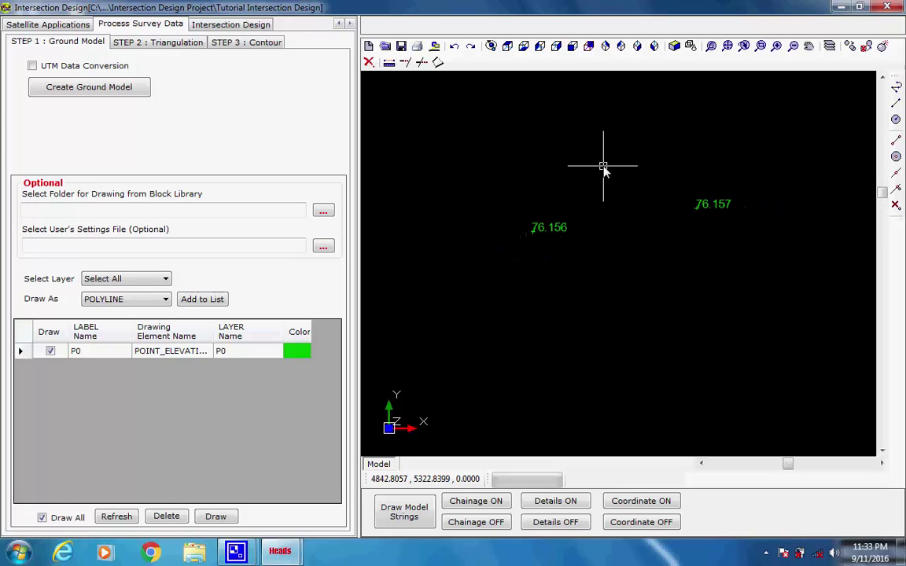
click(727, 45)
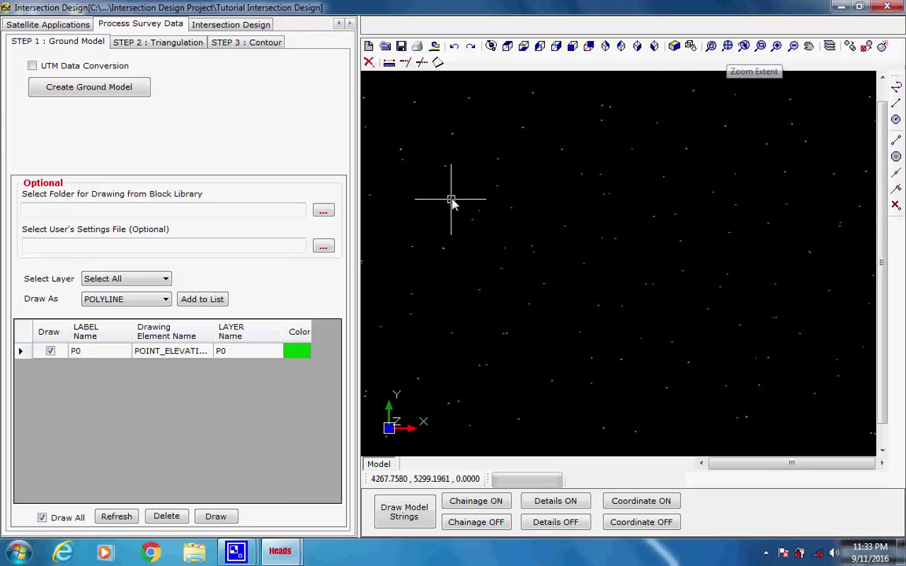
Create the triangulation model from all survey strings and generate the digital terrain model.
click(161, 43)
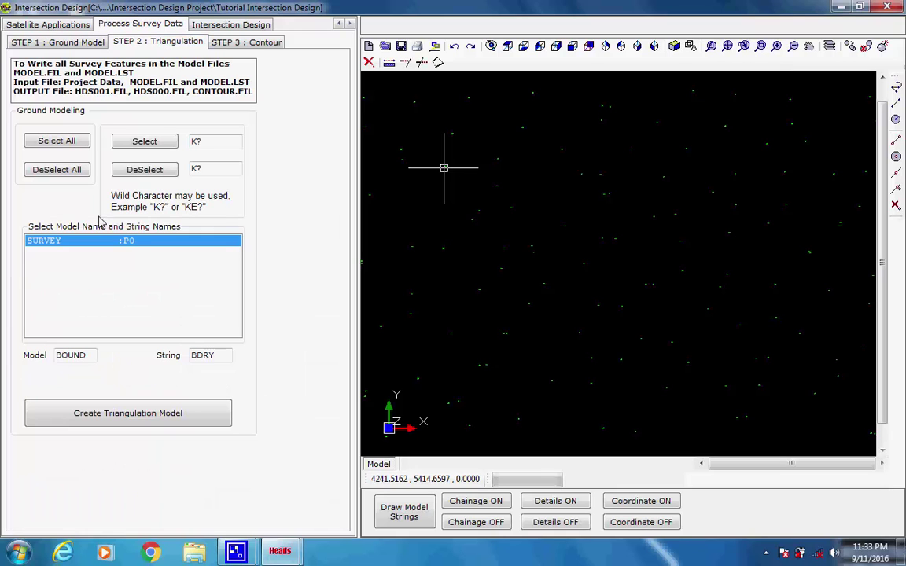
click(75, 165)
click(76, 143)
click(167, 417)
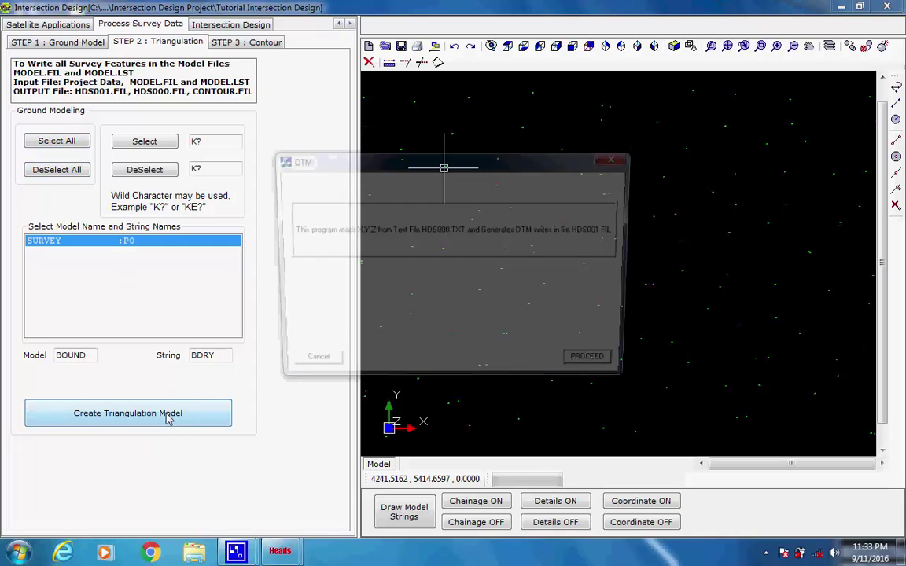
click(597, 368)
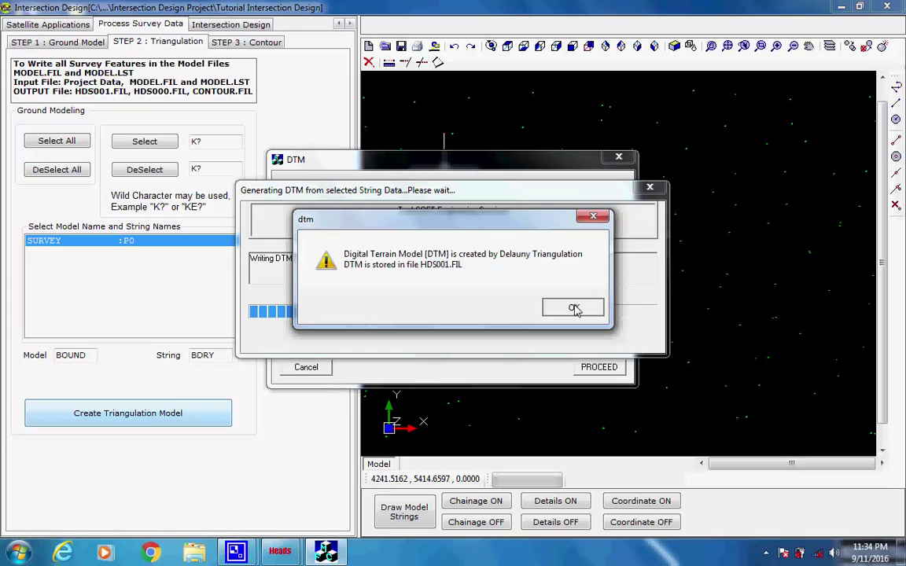
click(573, 308)
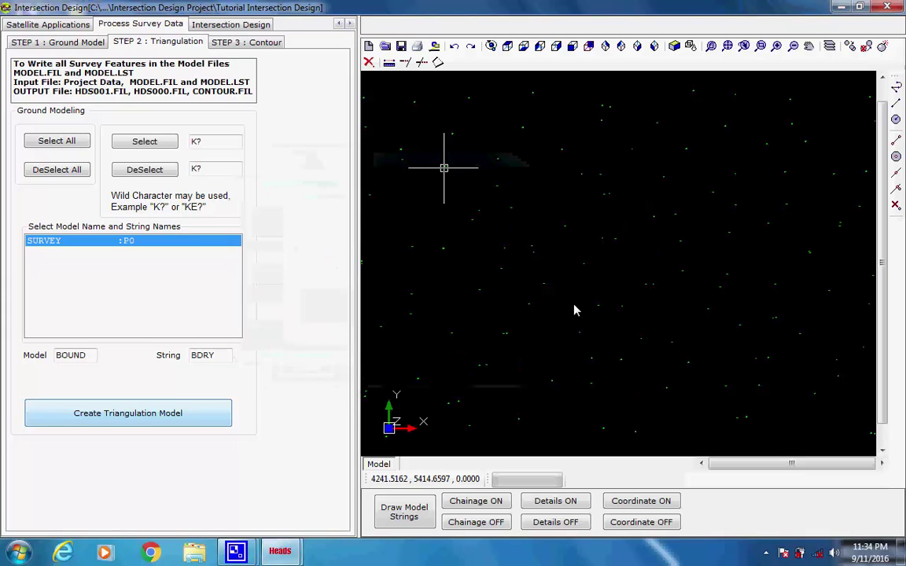
Create the ground contour model with increments of 0.1 for primary contours, 0.5 for secondary contours and 0.5 for elevation text.
click(245, 44)
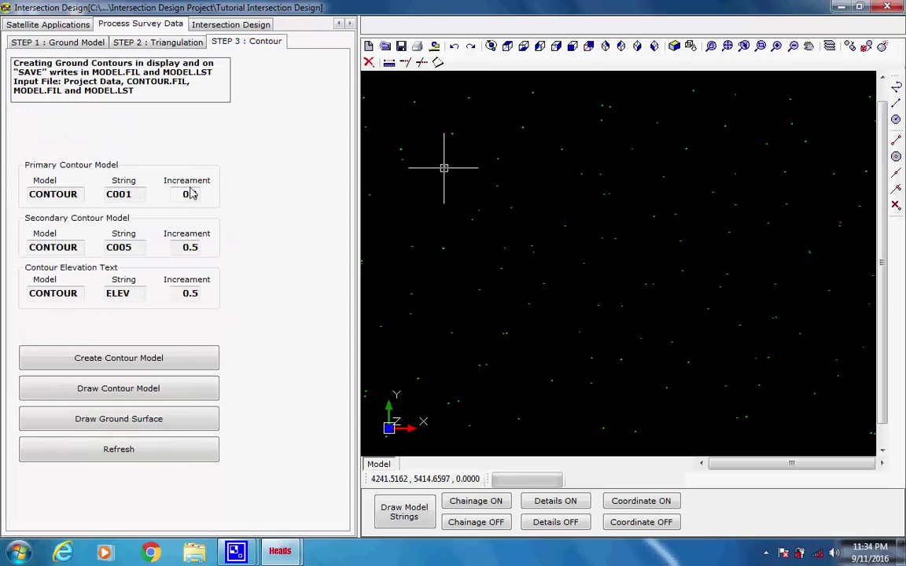
drag(36, 196, 45, 196)
drag(181, 196, 216, 196)
click(189, 250)
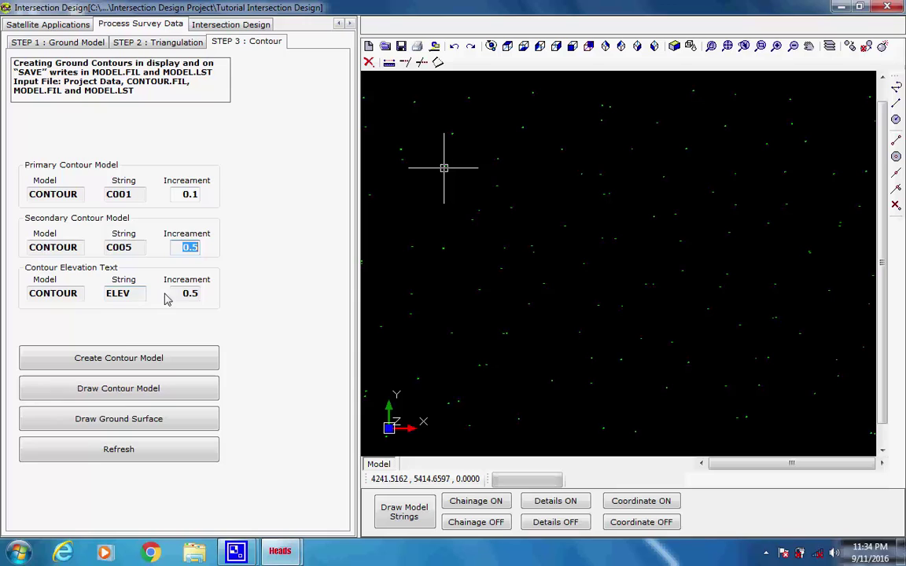
click(191, 293)
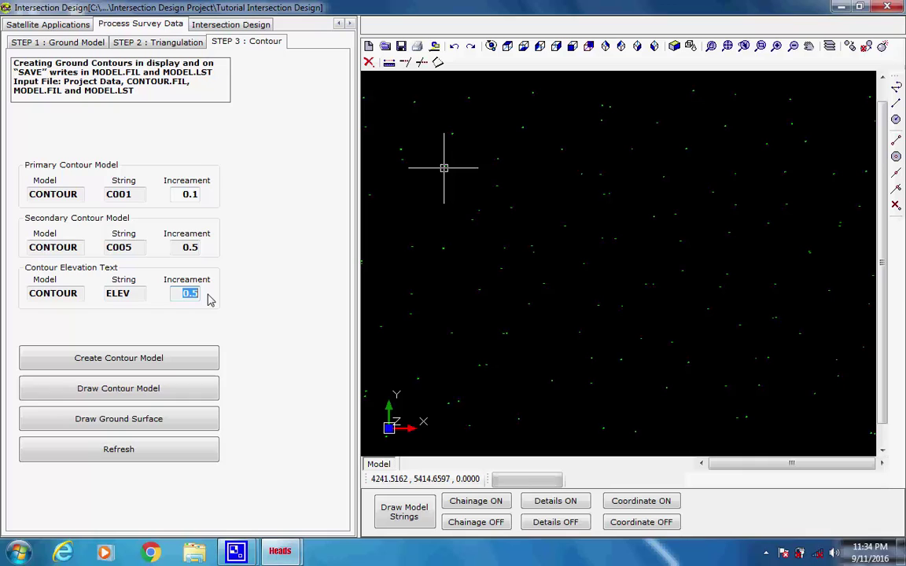
click(197, 296)
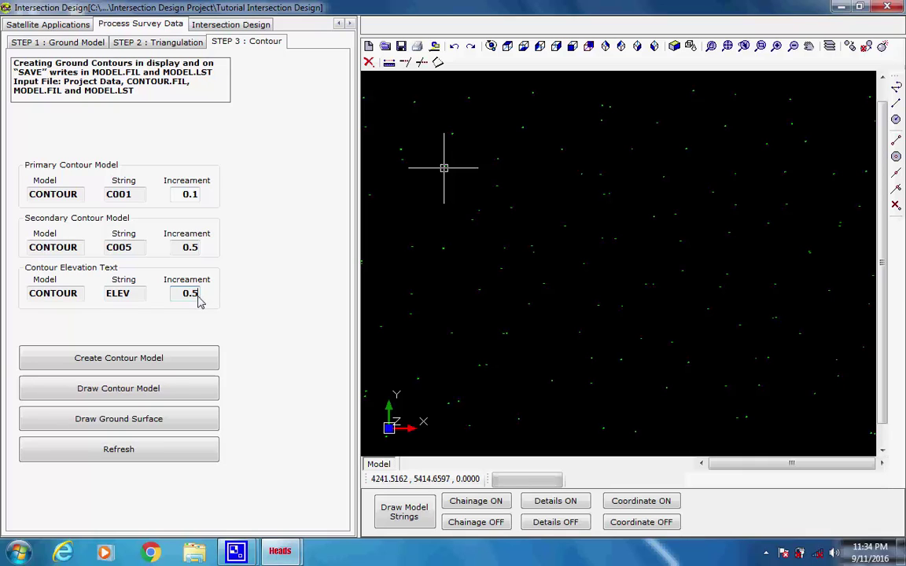
click(165, 362)
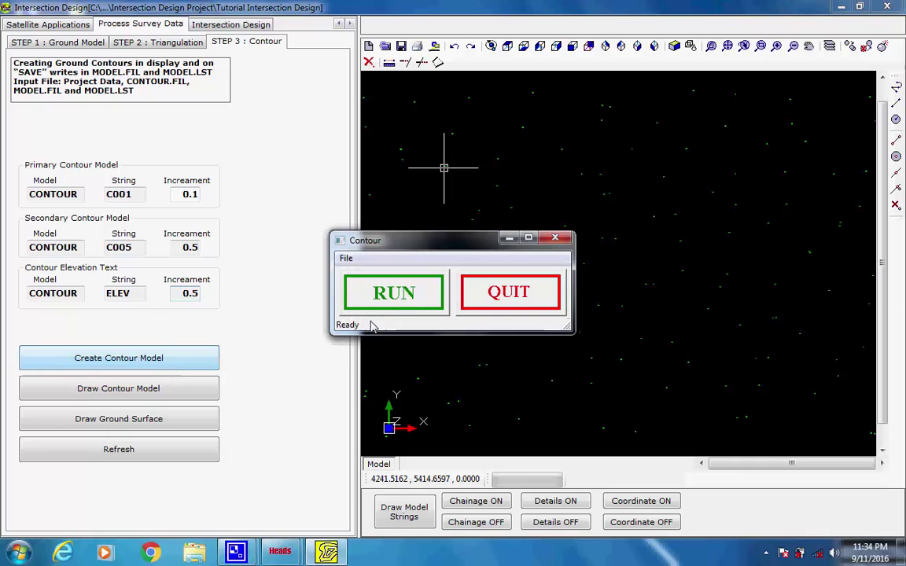
click(419, 302)
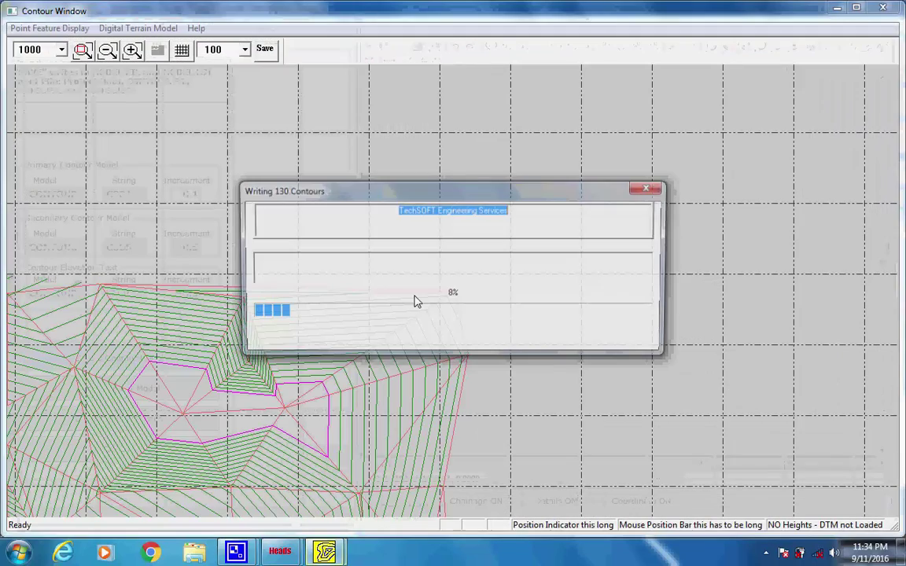
Examine the full extent of the triangulated contour map, and return to the contour program's run window.
click(189, 382)
click(560, 140)
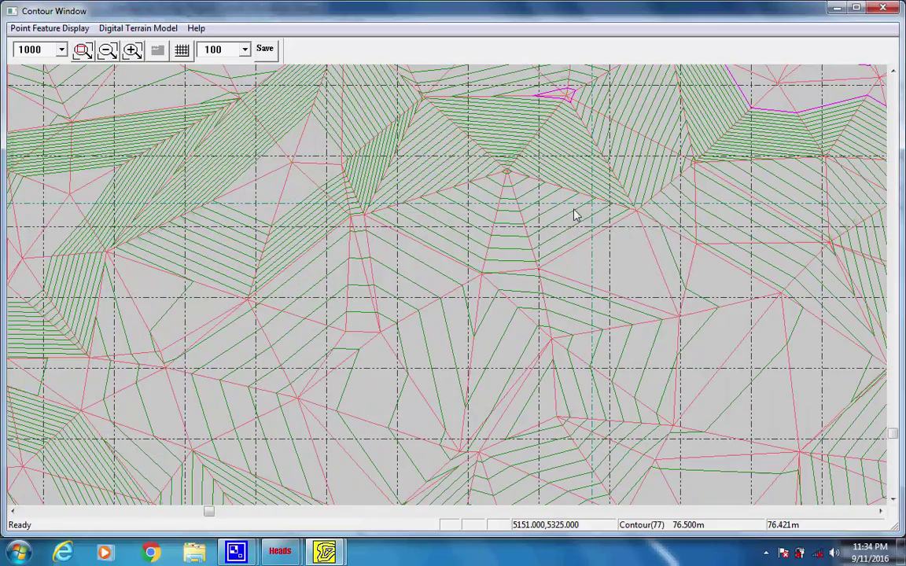
click(108, 50)
click(108, 50)
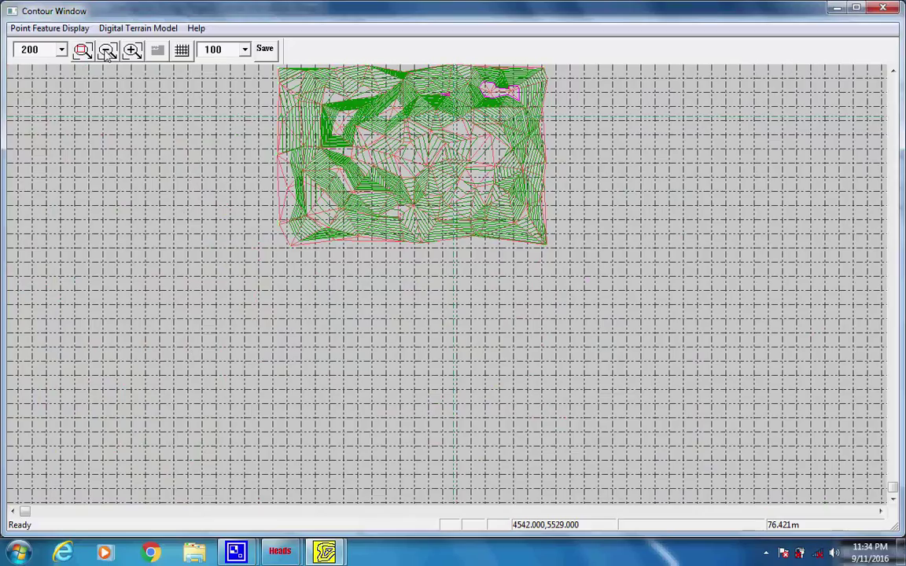
drag(449, 147, 336, 365)
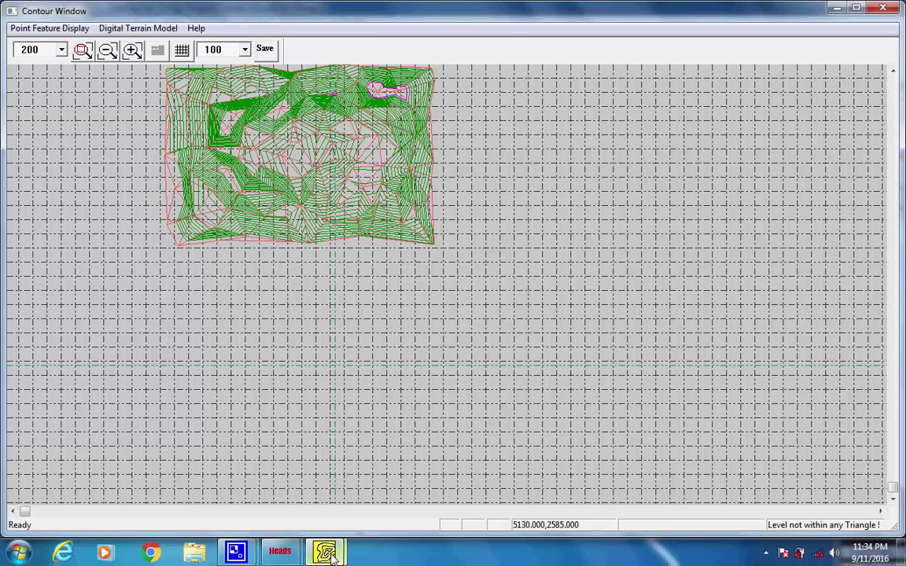
mouse_move(326, 553)
click(295, 485)
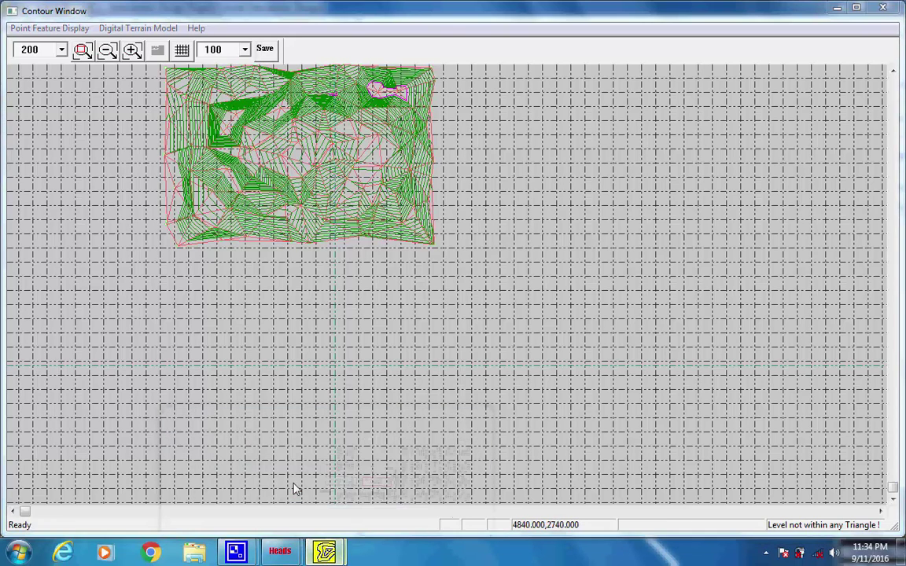
Finish the contour run and draw the ground contour model over the survey points.
click(533, 300)
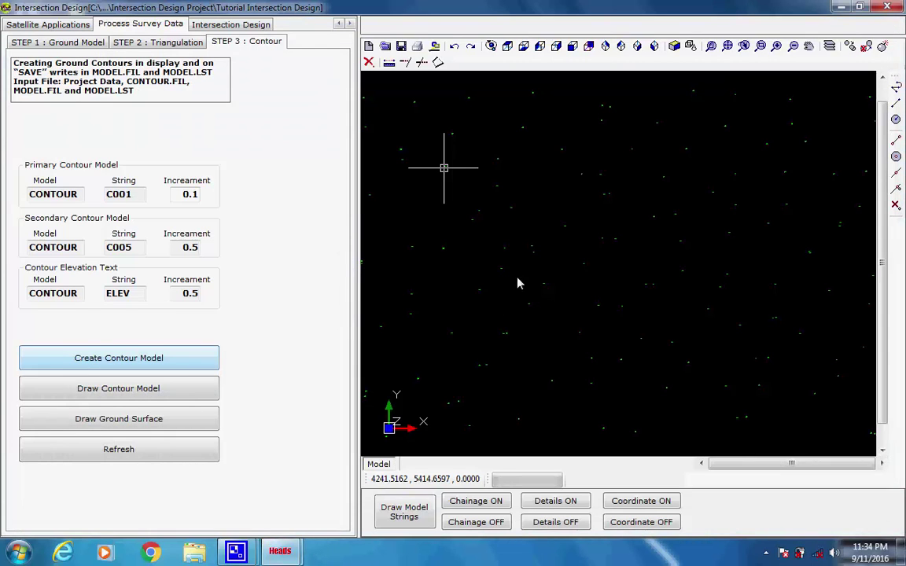
click(114, 391)
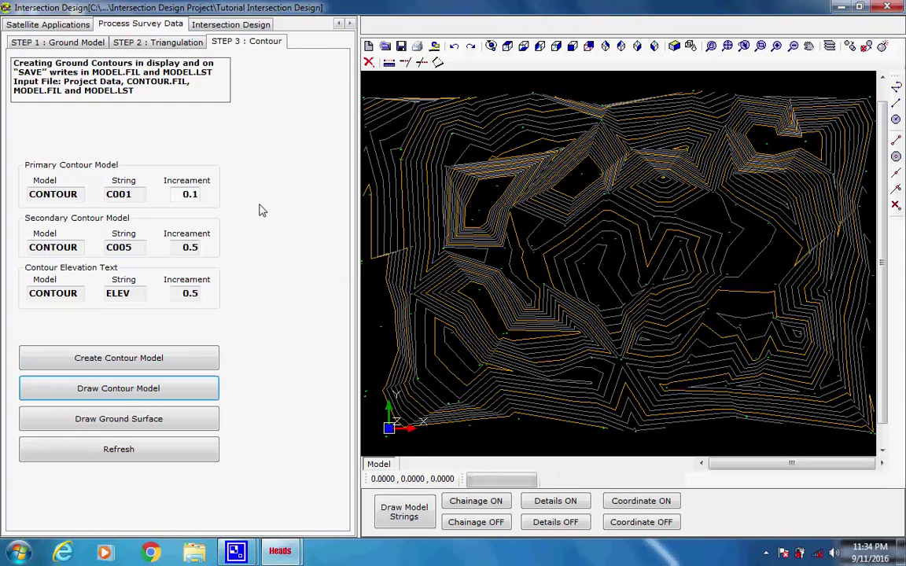
Examine the Process HALIGN Design Data input of the intersection's horizontal alignment for strings MC01, MC02 and S001 to S004.
click(202, 26)
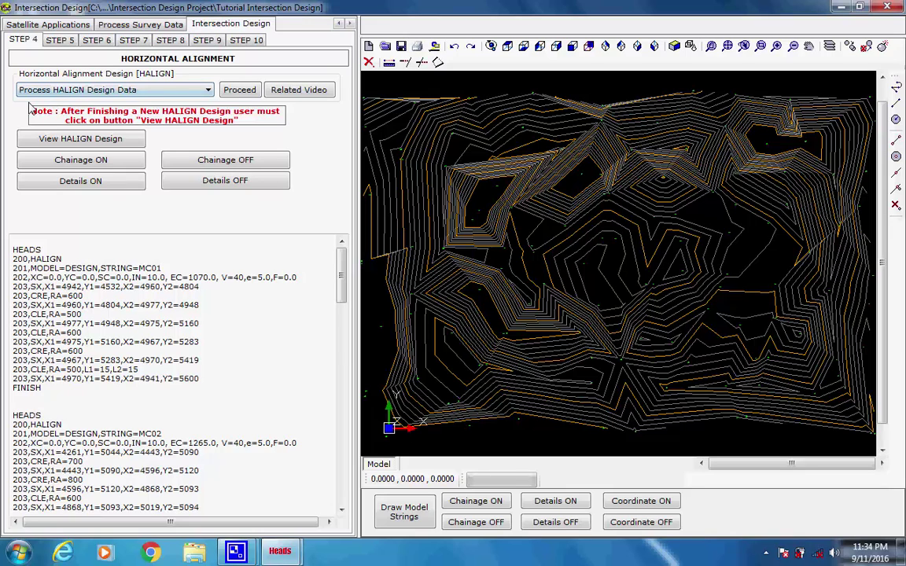
click(209, 90)
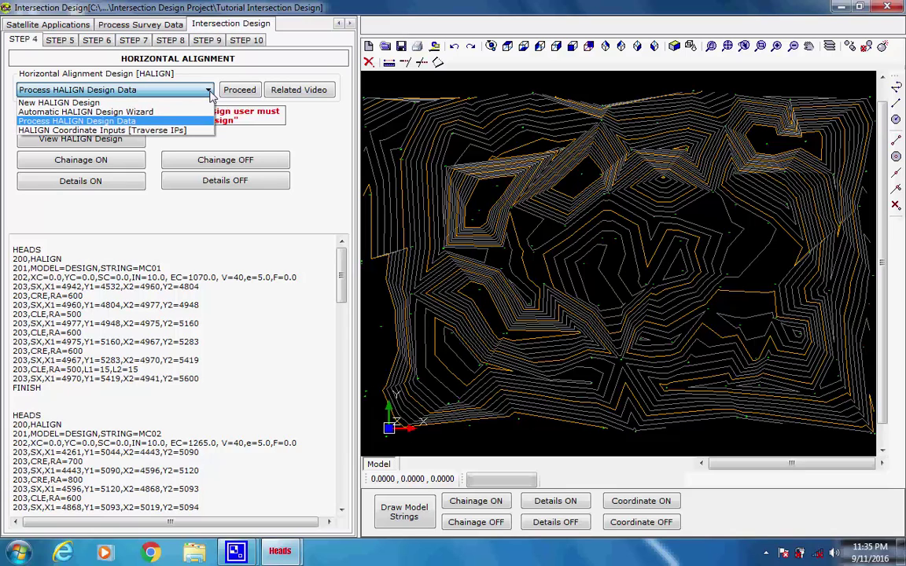
click(210, 92)
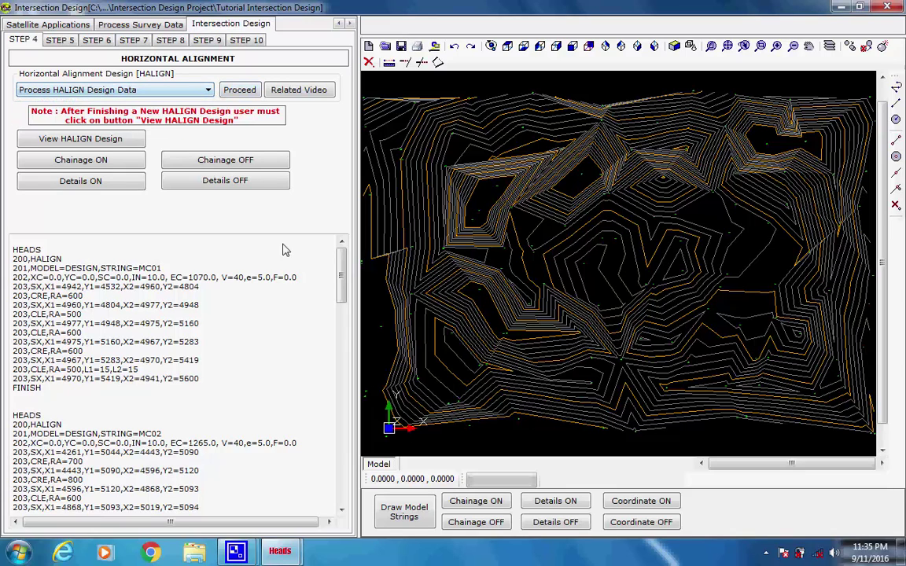
drag(161, 269, 139, 271)
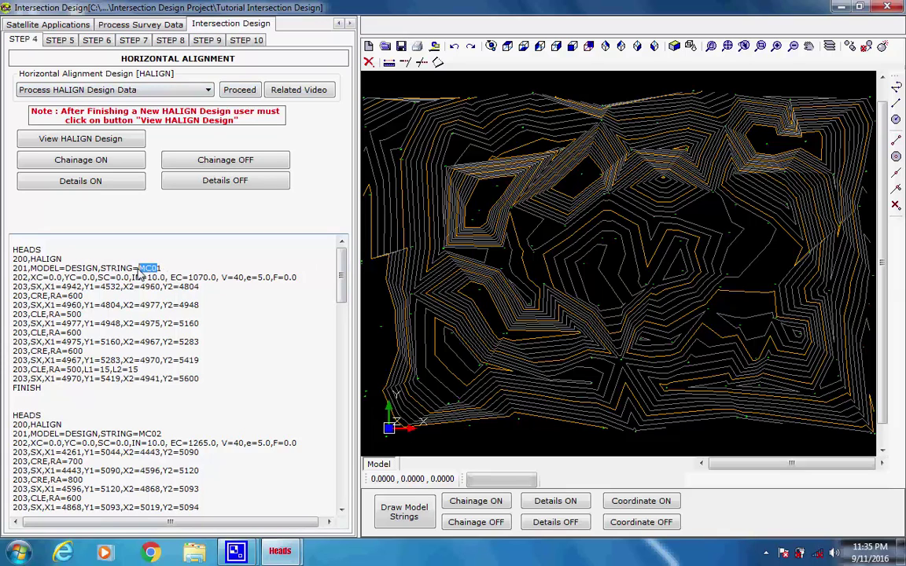
click(298, 271)
drag(340, 269, 343, 309)
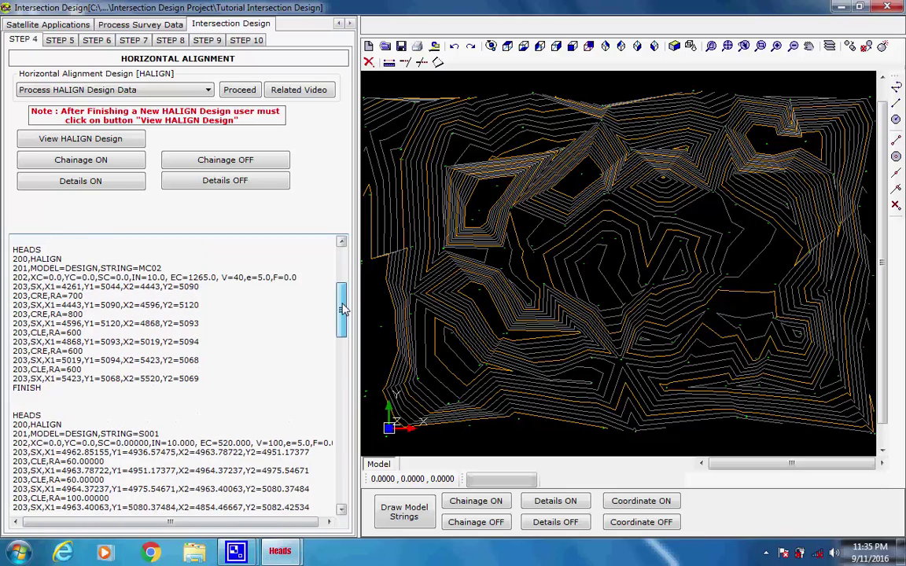
drag(162, 271, 149, 271)
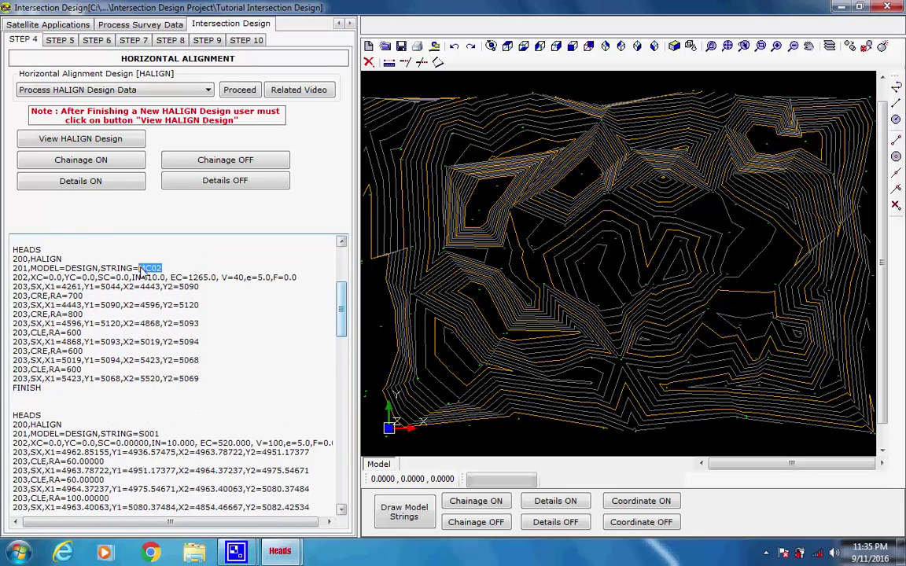
drag(341, 313, 341, 346)
drag(139, 268, 161, 268)
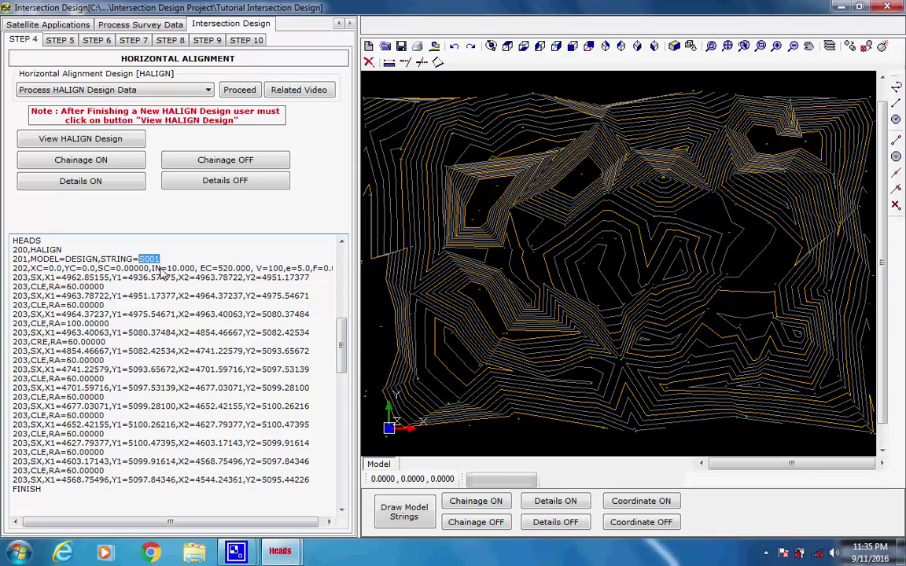
drag(341, 346, 341, 393)
drag(161, 287, 140, 288)
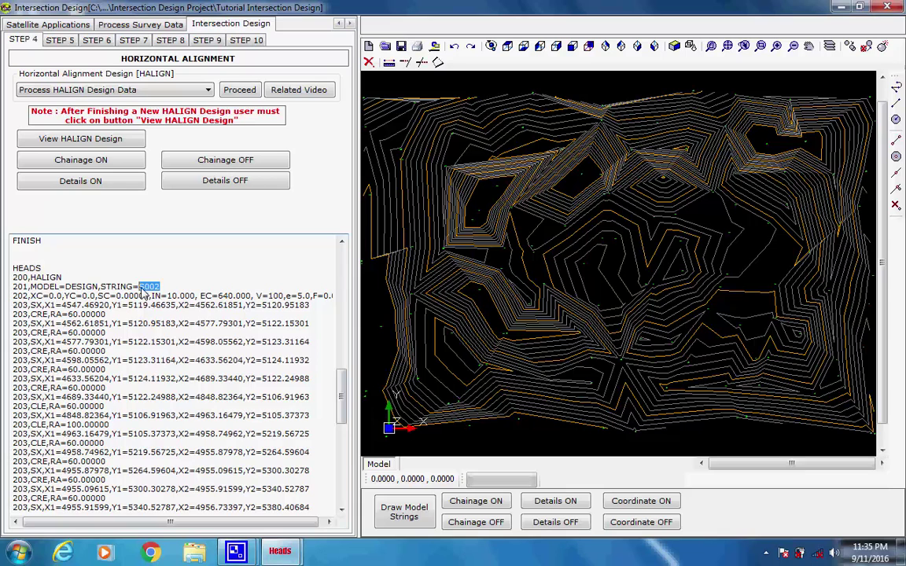
drag(341, 391, 336, 449)
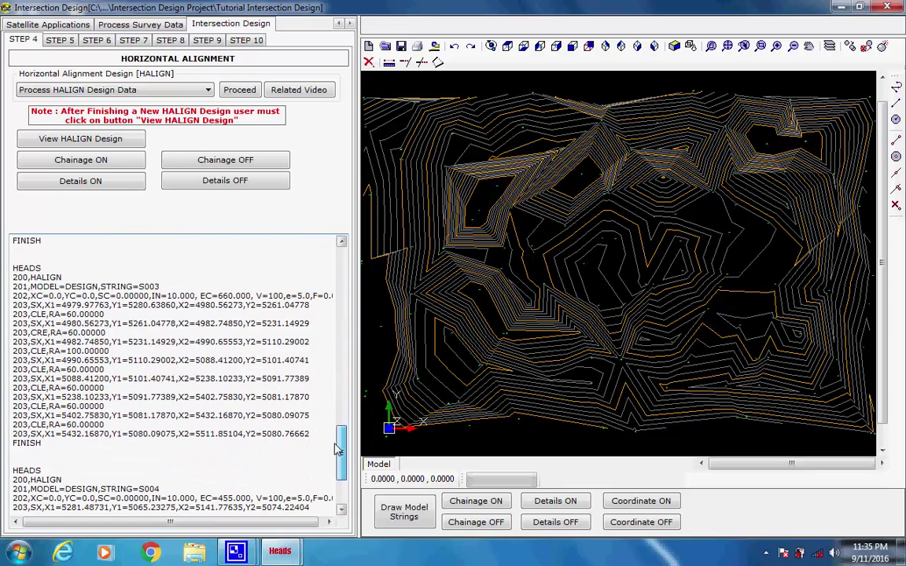
drag(161, 287, 139, 288)
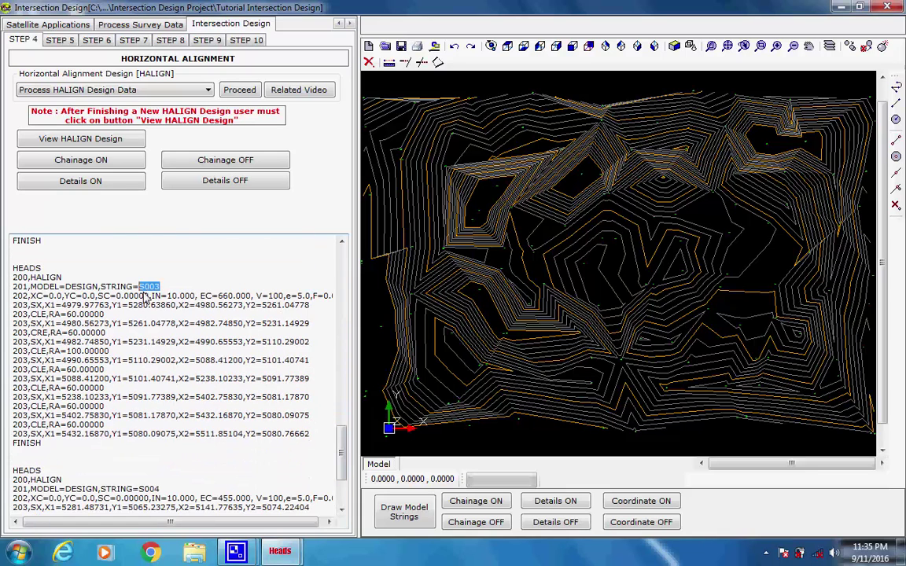
drag(341, 438, 341, 469)
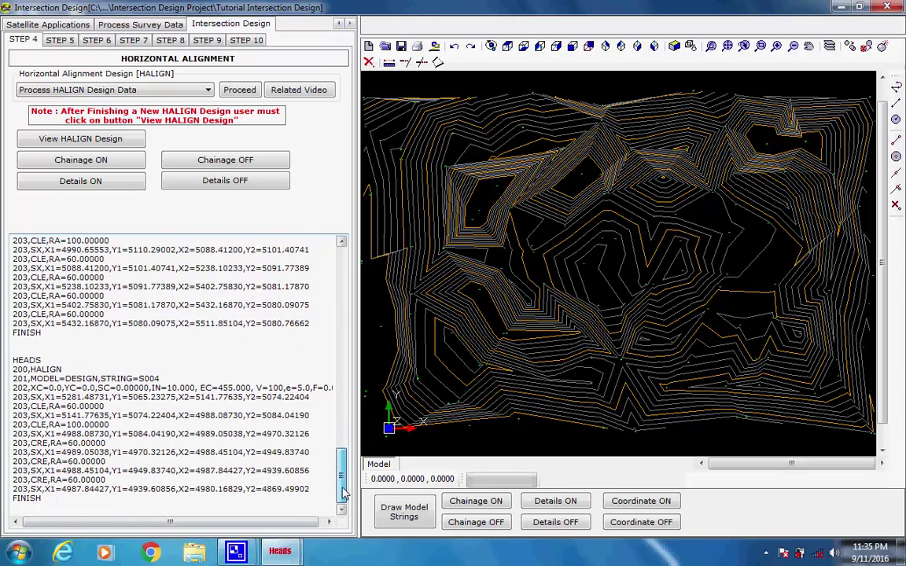
drag(161, 380, 139, 380)
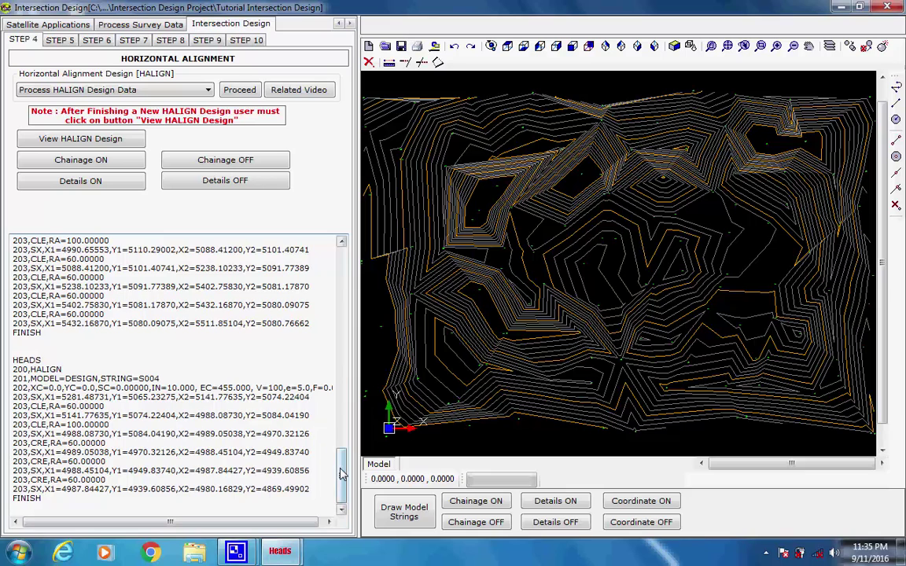
drag(342, 475, 344, 250)
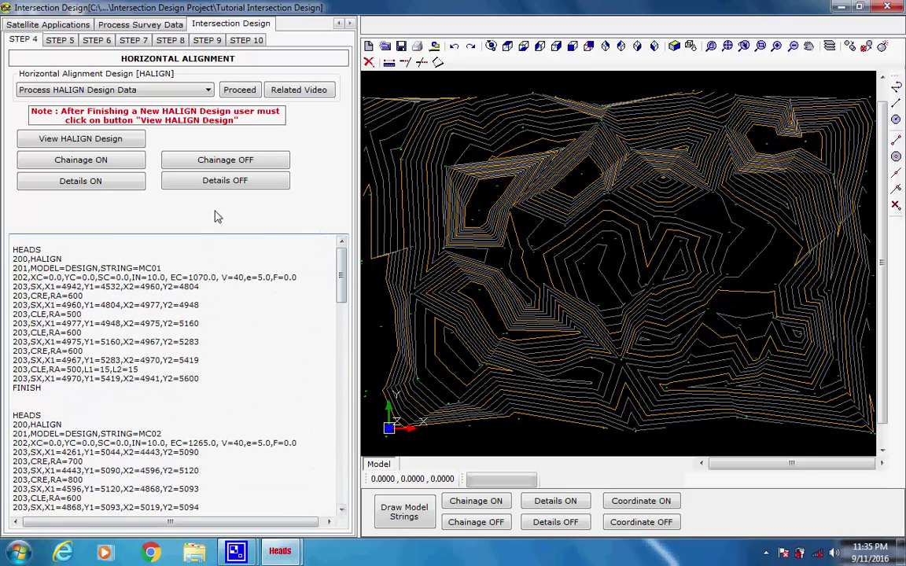
Start the HALIGN design data run with all items included and process main alignments MC01 and MC02.
click(235, 92)
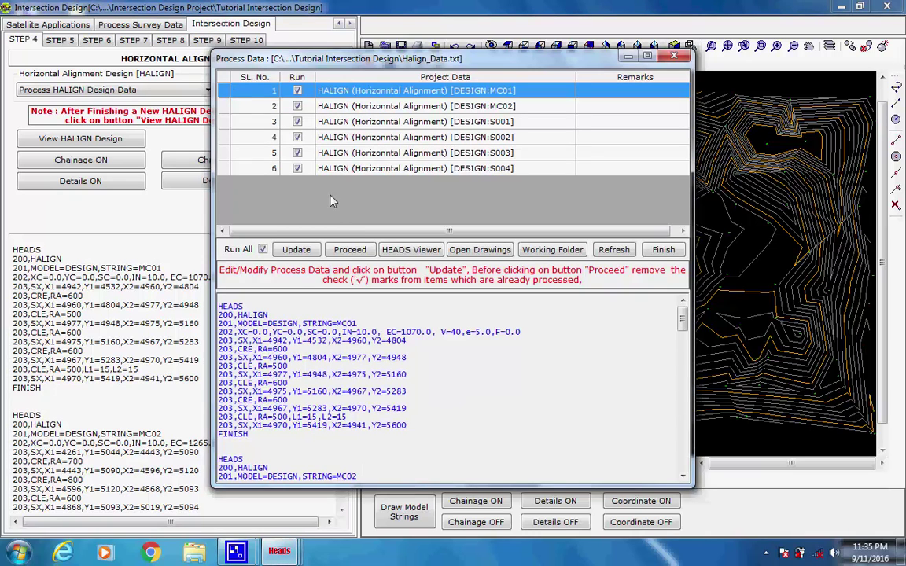
click(341, 252)
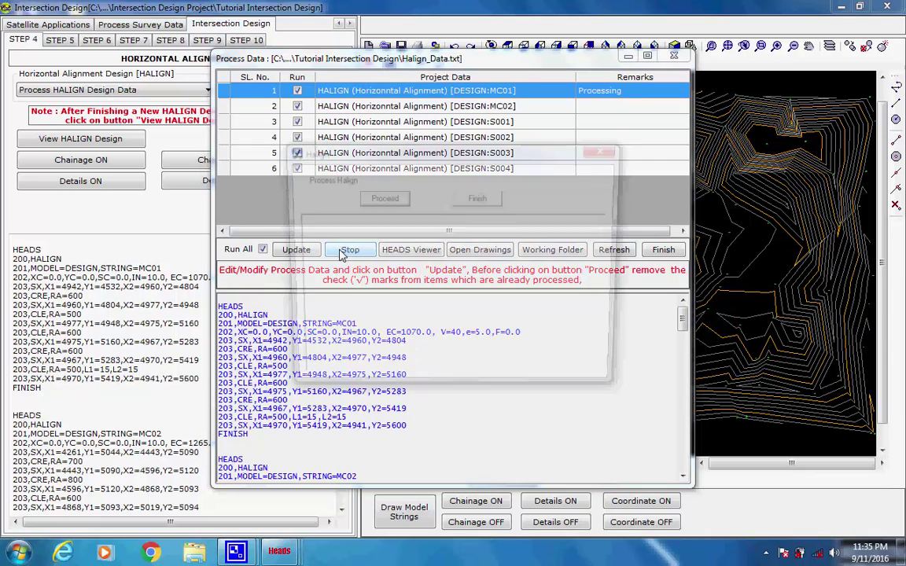
click(376, 200)
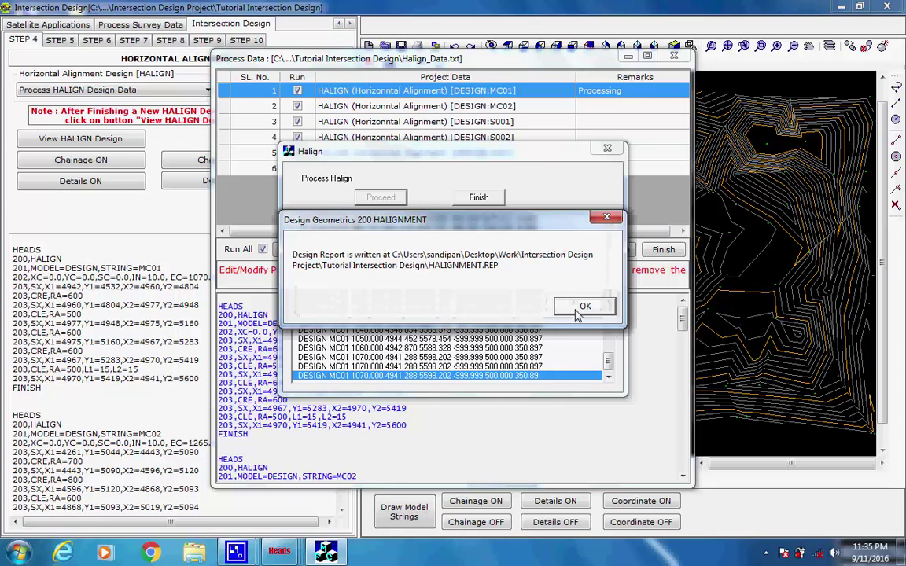
click(578, 309)
click(481, 197)
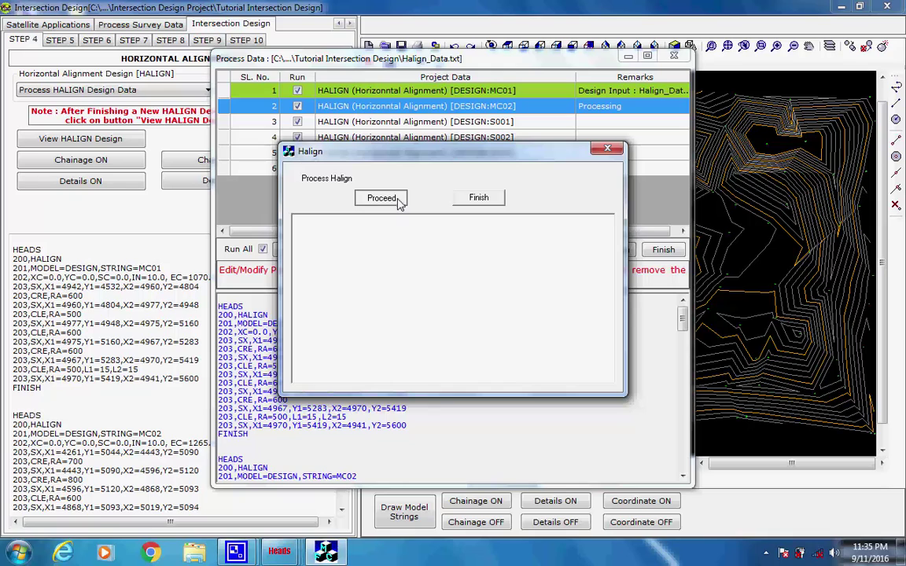
click(382, 199)
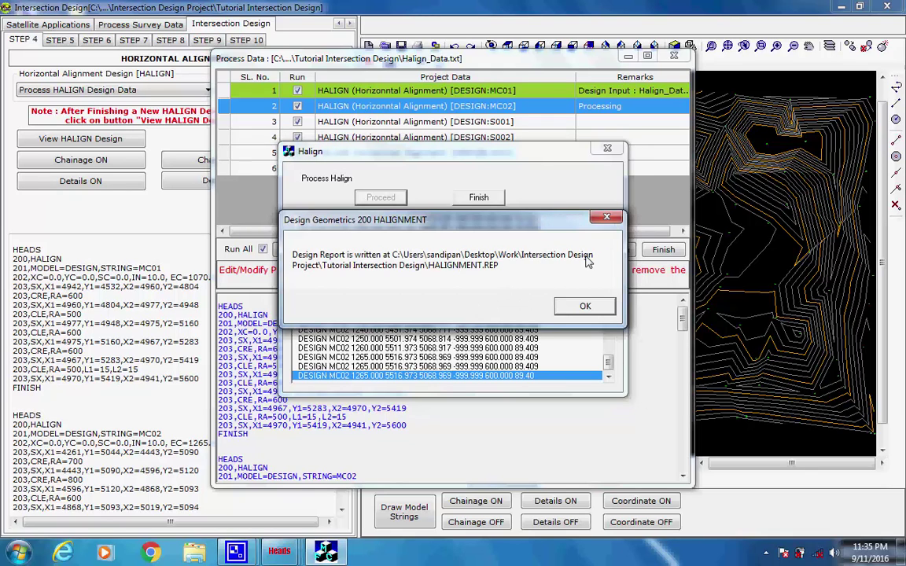
click(584, 306)
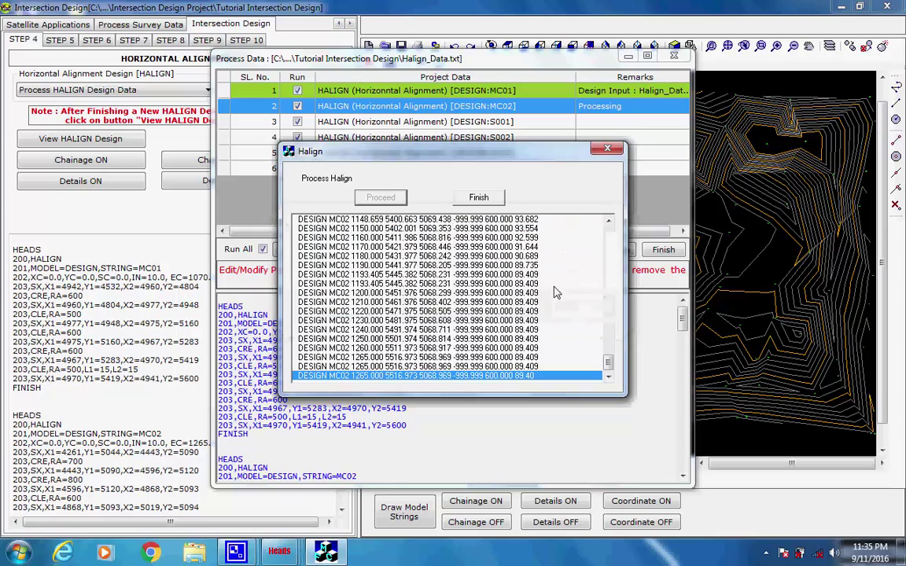
click(479, 197)
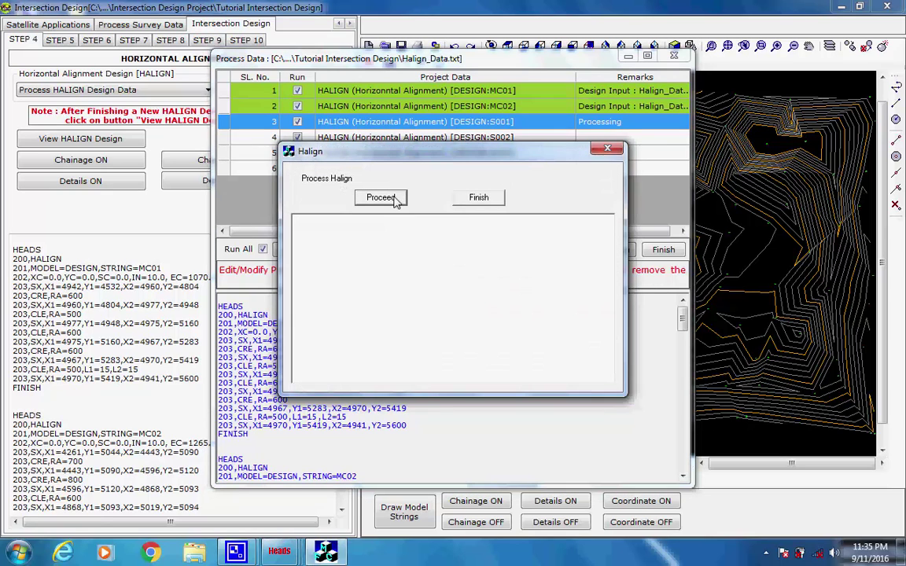
Process the horizontal alignments of strings S001 and S002, accepting the design report for each.
click(380, 197)
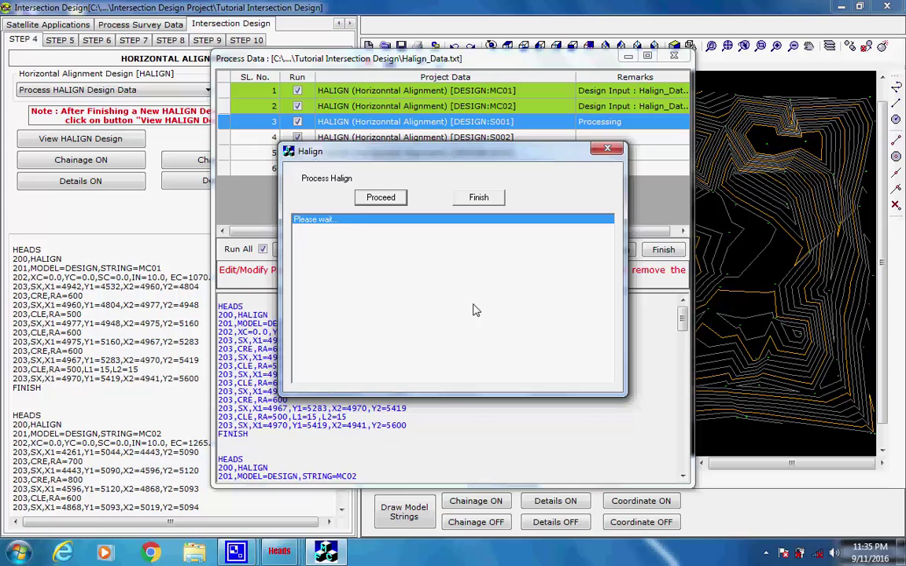
click(583, 306)
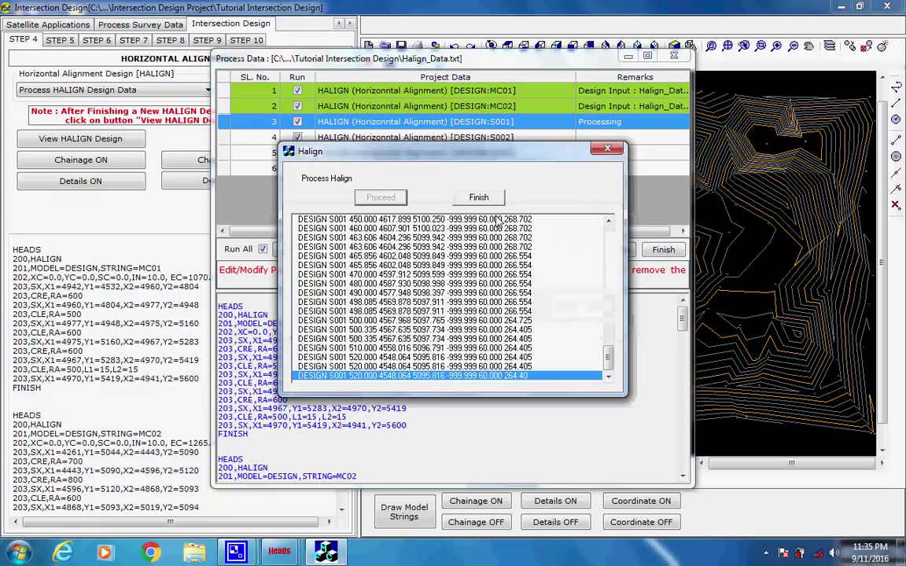
click(491, 200)
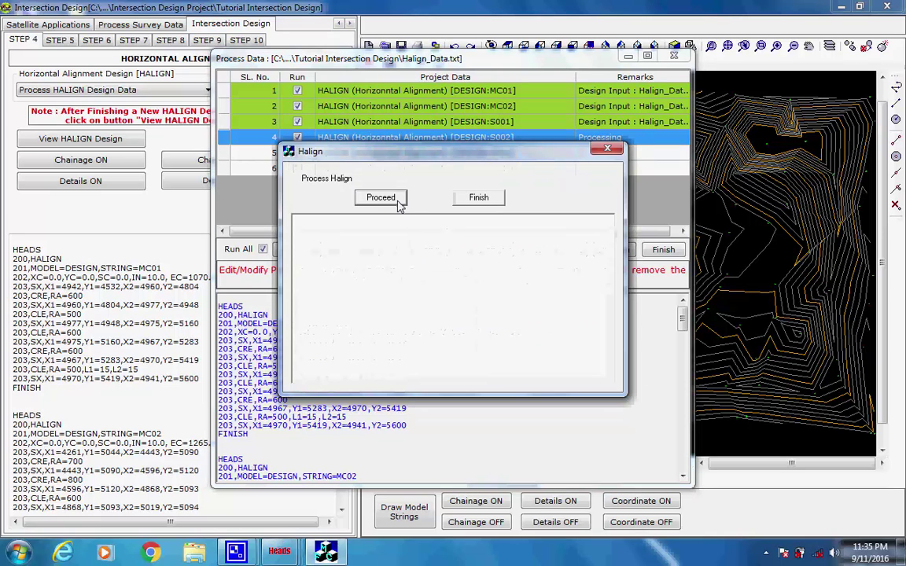
click(377, 197)
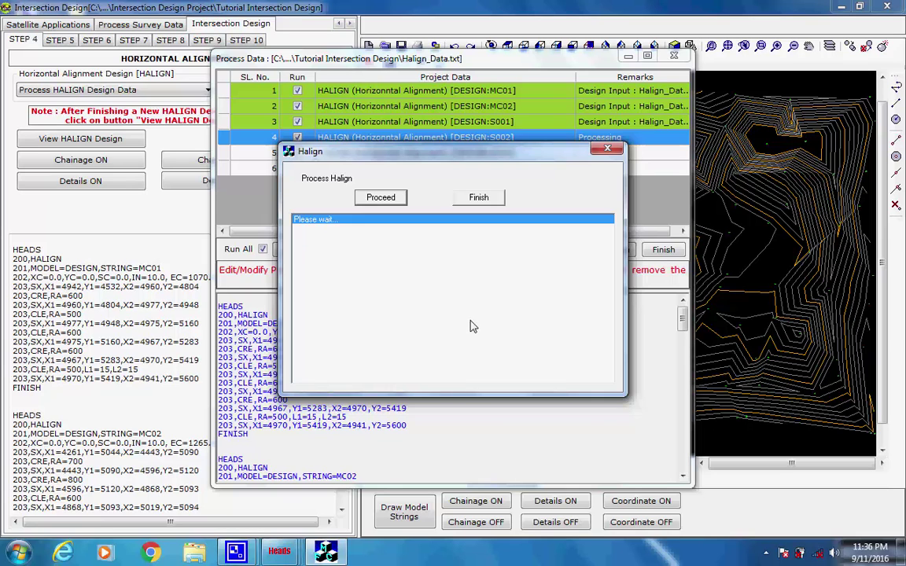
click(582, 306)
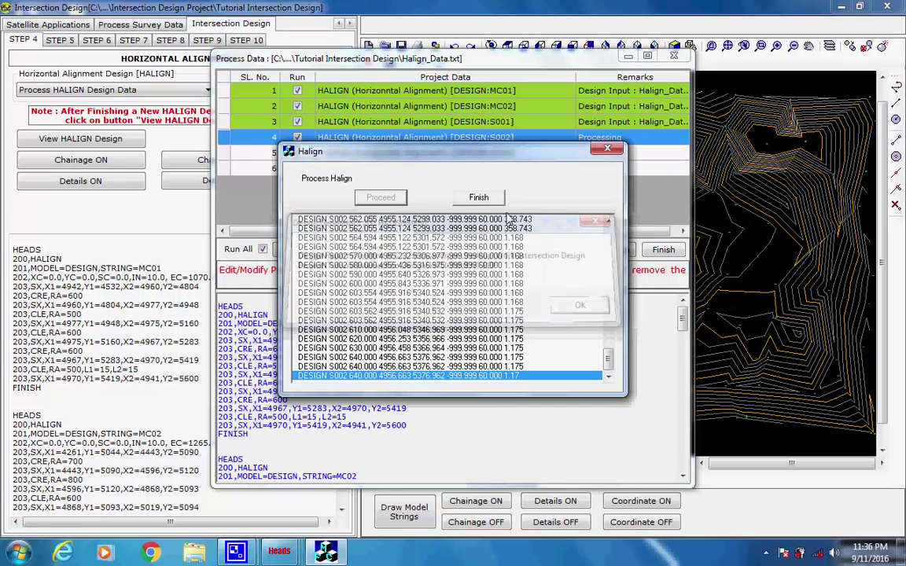
click(479, 197)
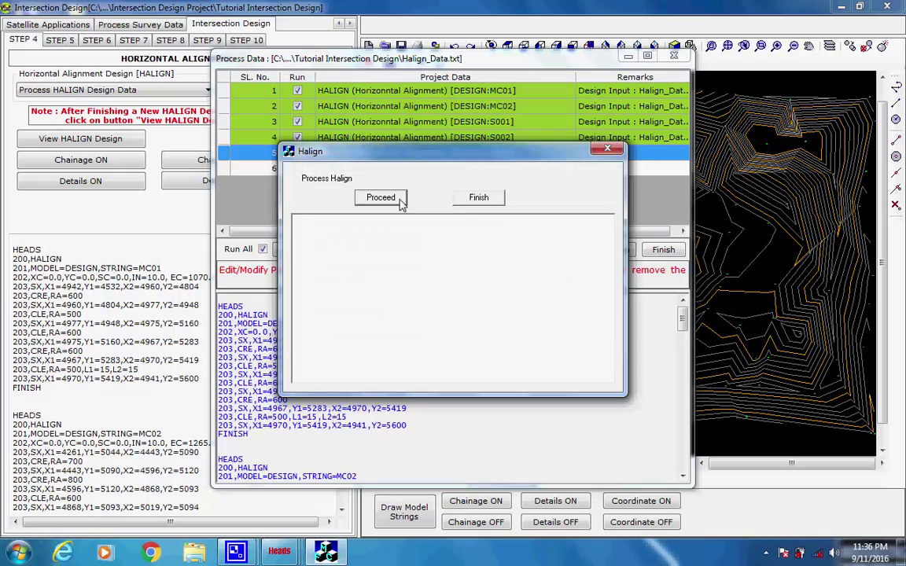
Process the horizontal alignments of strings S003 and S004 and finish the process data run.
click(381, 198)
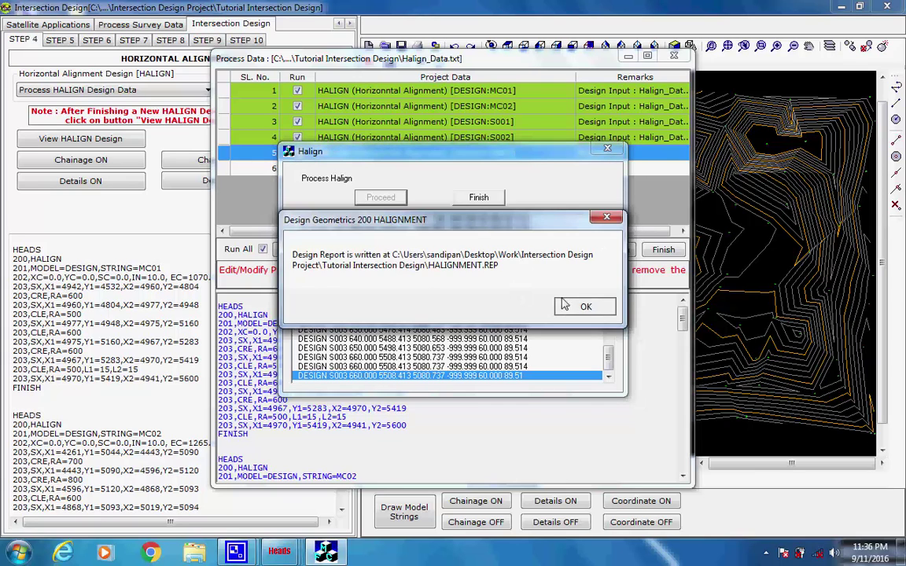
click(582, 306)
click(478, 197)
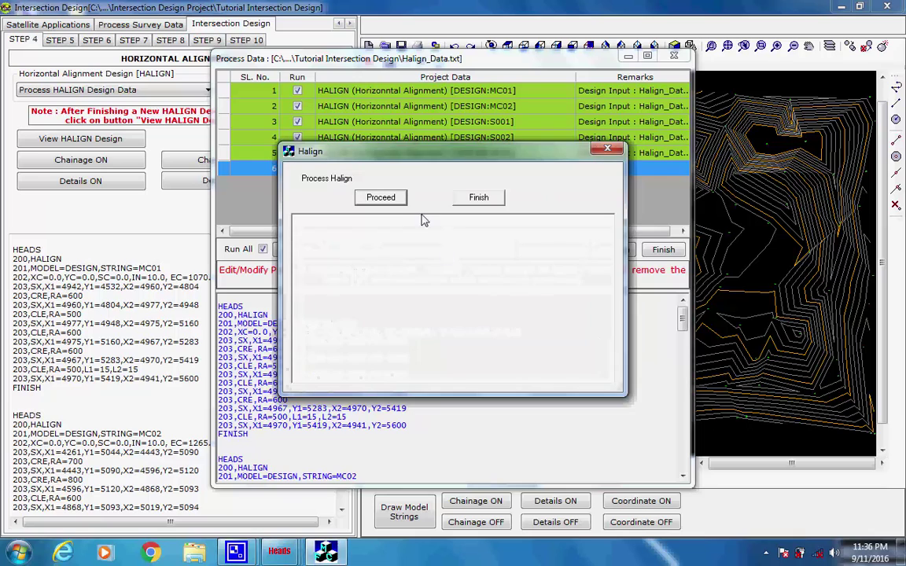
click(380, 198)
click(582, 307)
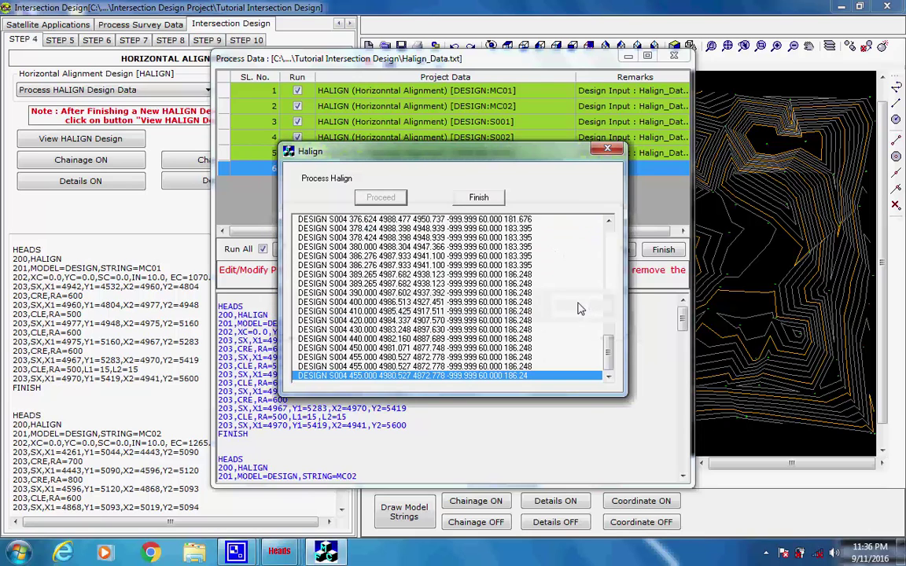
click(488, 197)
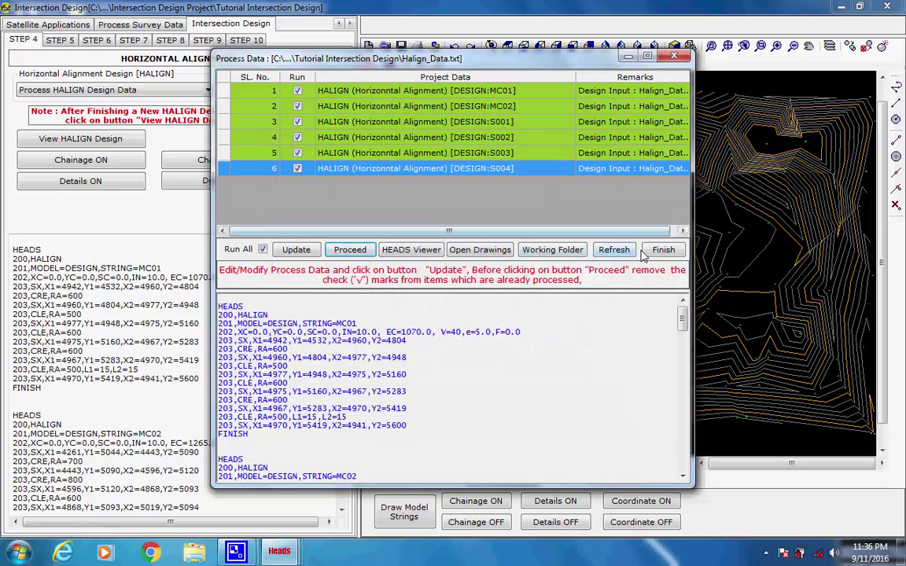
click(663, 250)
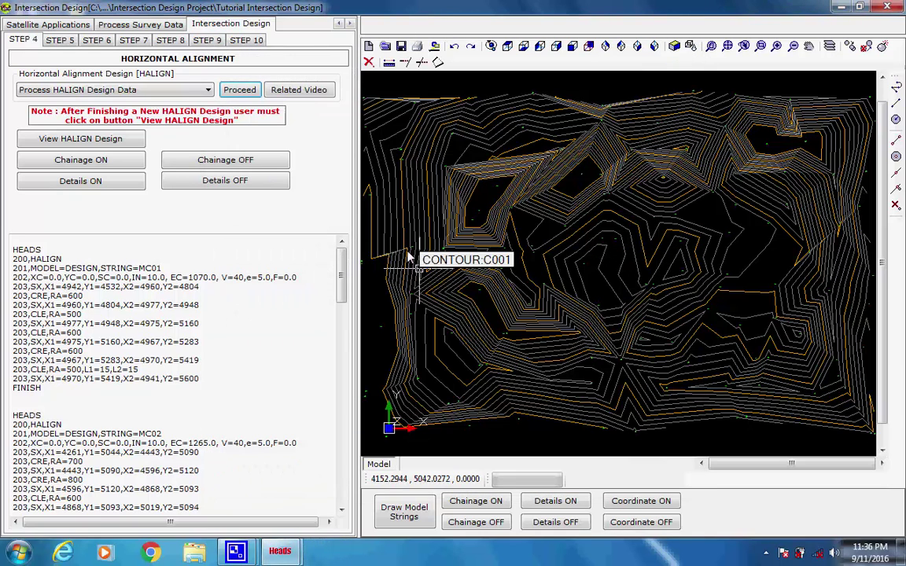
Draw all HALIGN design strings over the contours, with MC01 and MC02 in red and S001 to S004 in green.
click(78, 140)
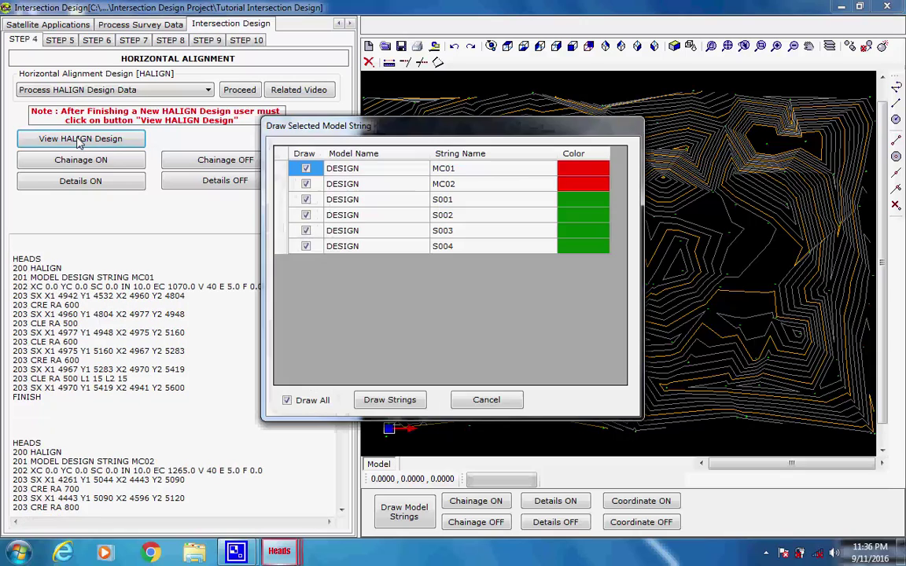
click(395, 404)
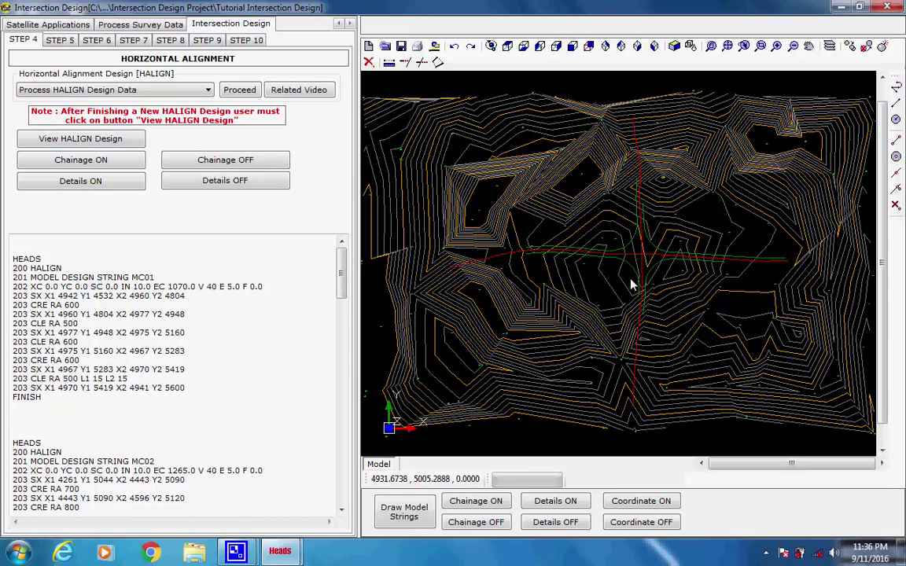
Hide the contour layers C001 and C005 and the ELEV layer to inspect the alignment strings on their own.
scroll(677, 250, up, 4)
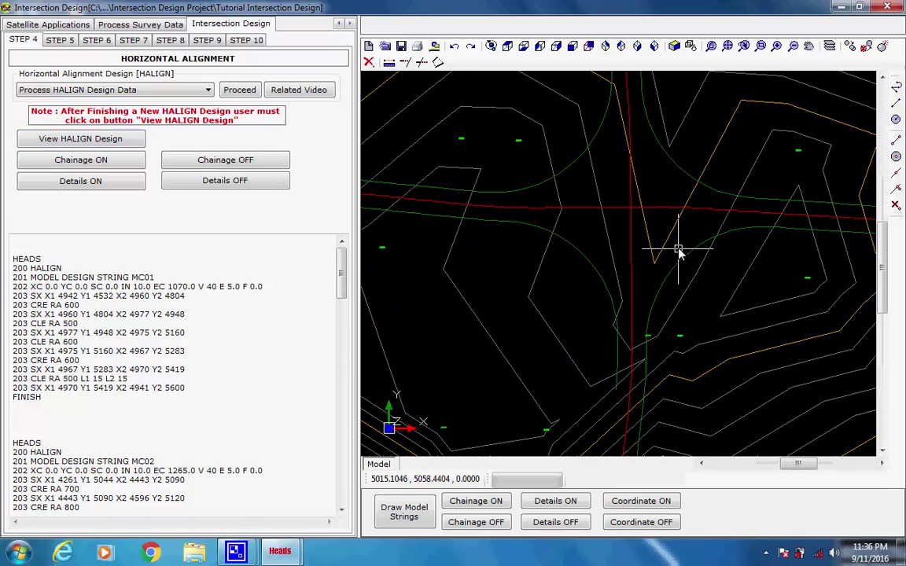
scroll(679, 253, down, 3)
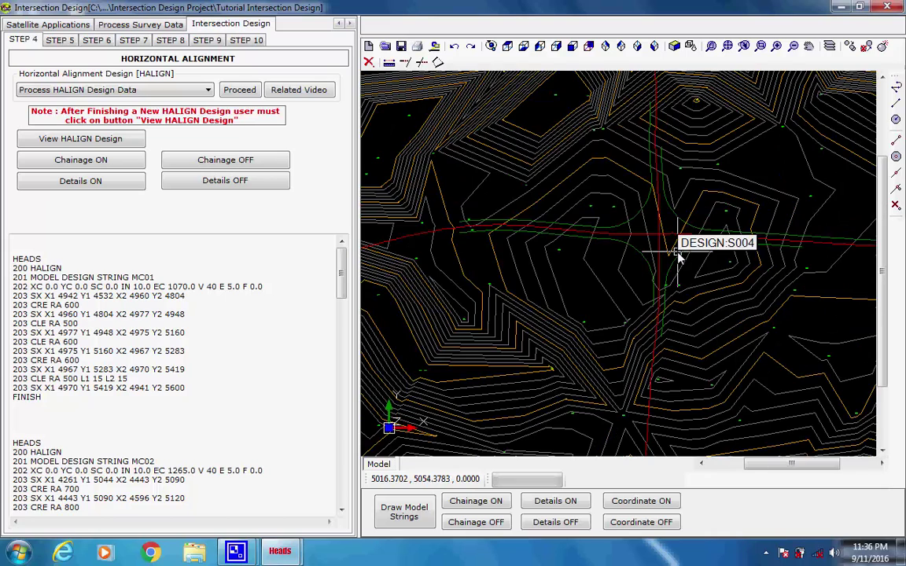
scroll(678, 253, down, 3)
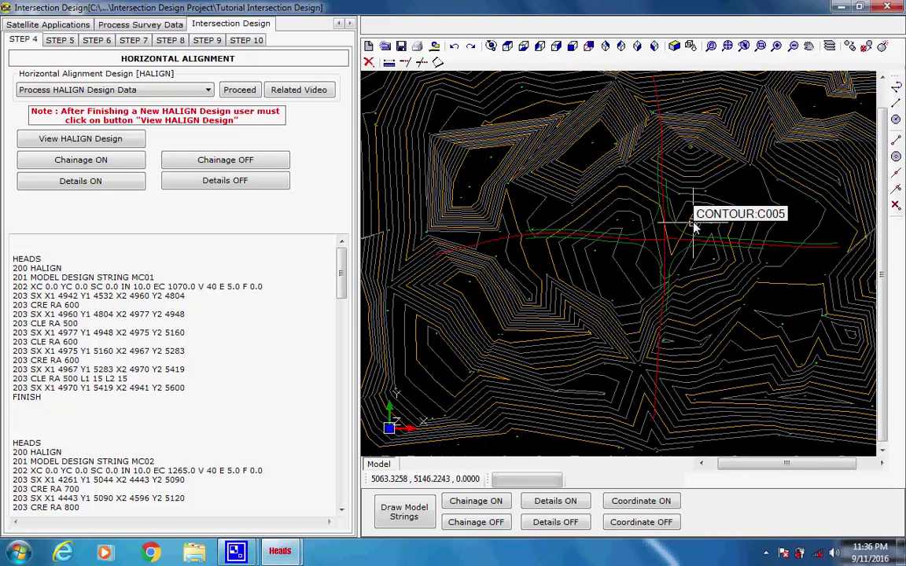
click(830, 47)
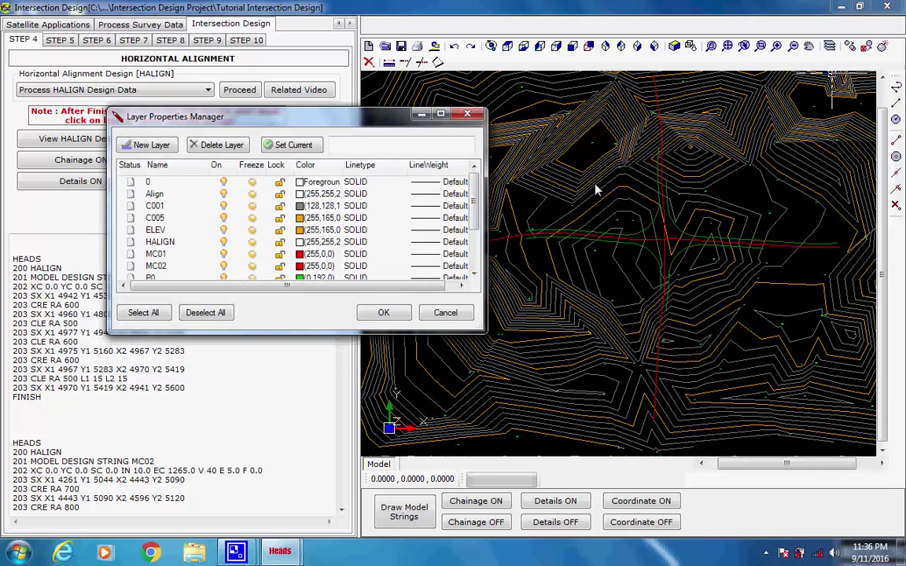
click(252, 207)
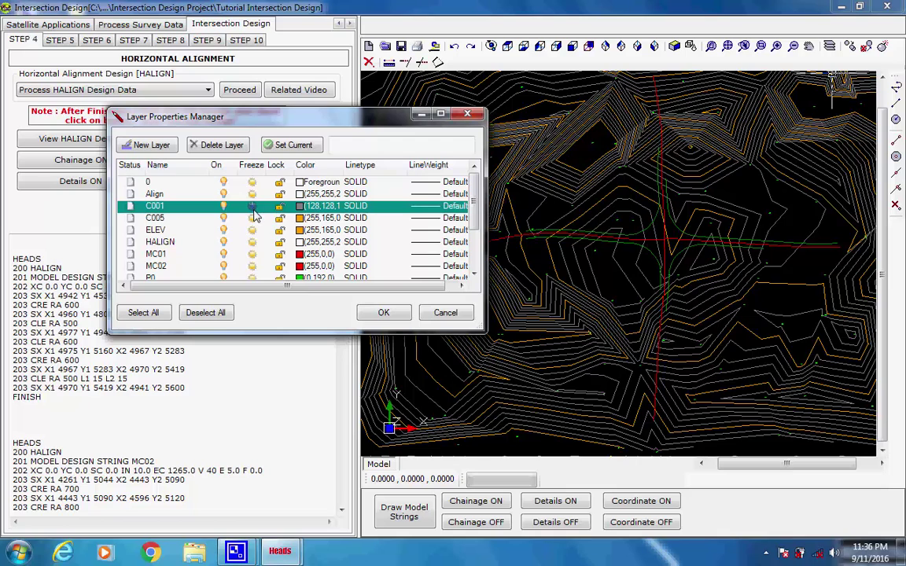
click(253, 207)
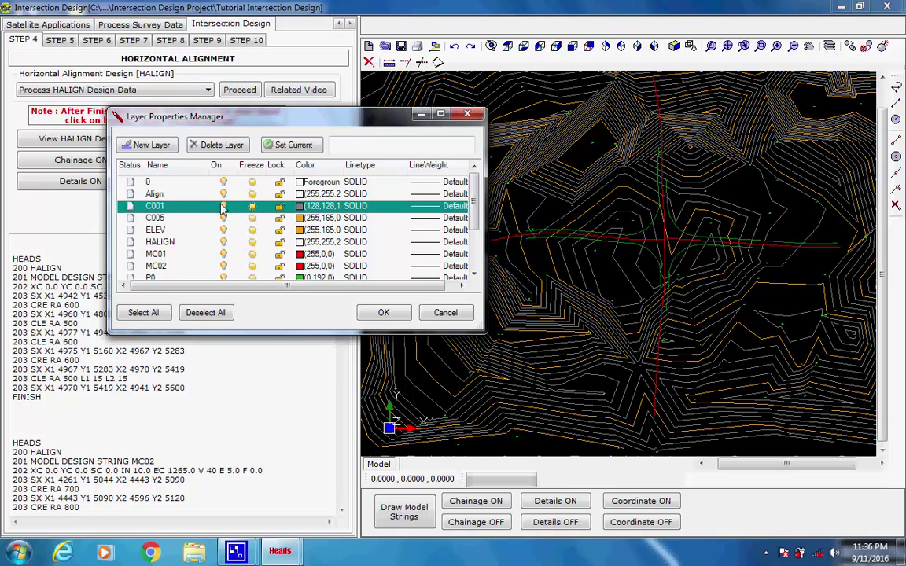
click(224, 206)
click(223, 217)
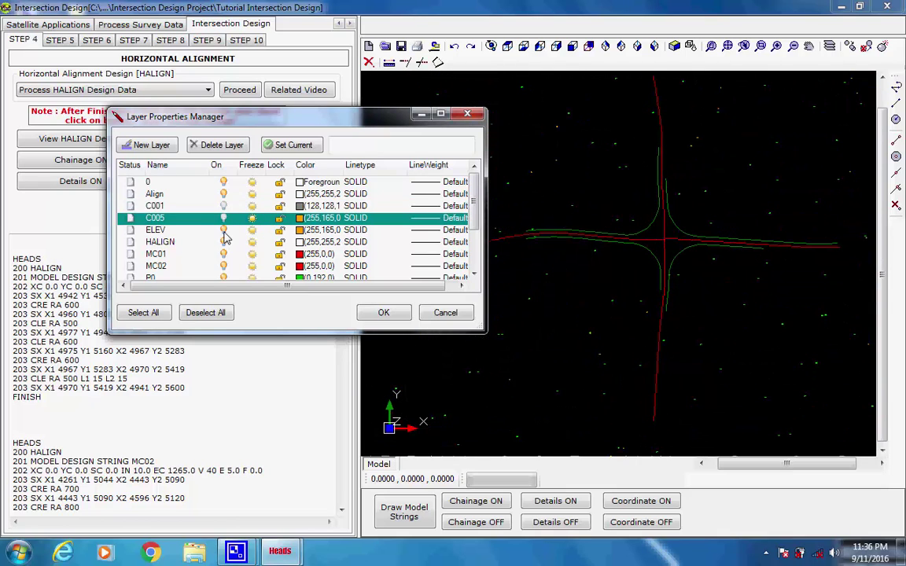
click(223, 229)
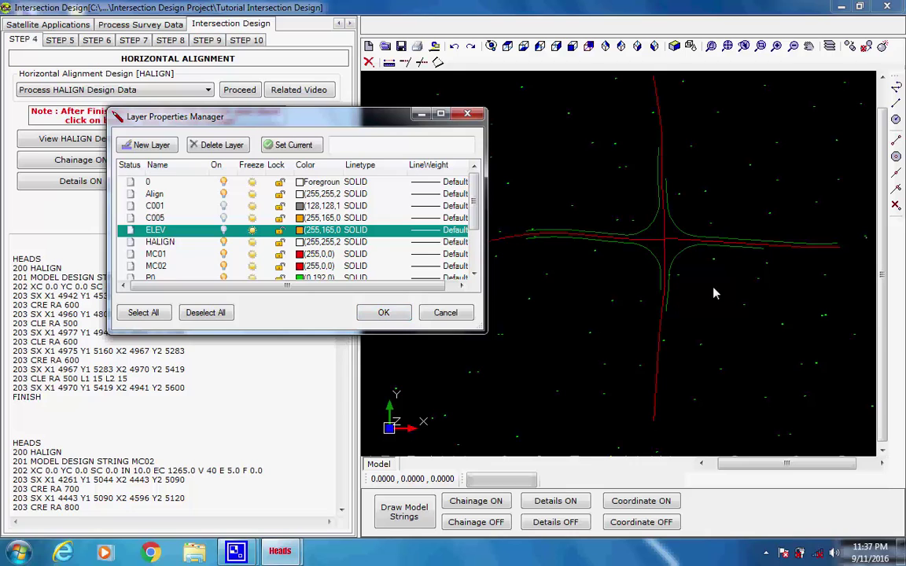
Turn the ELEV, C005 and C001 layers back on and accept the layer settings.
click(223, 218)
click(223, 205)
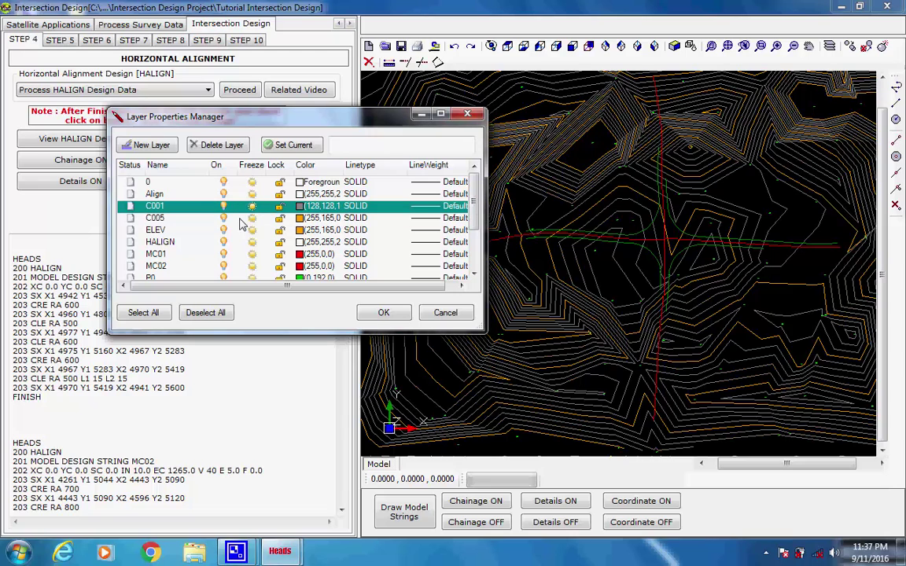
click(384, 313)
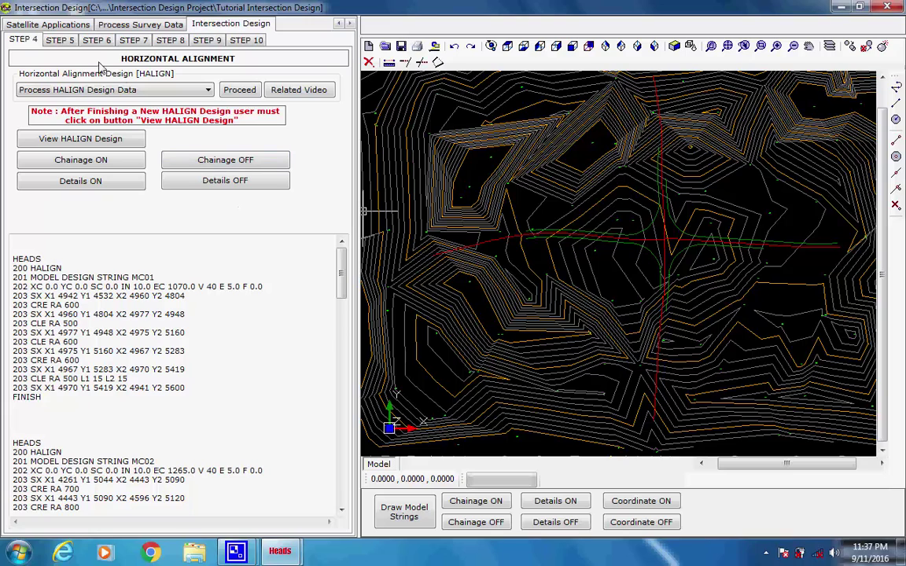
Open the typical cross-section schedule of STEP 5 and examine the TCS 02 dual carriageway drawing.
click(60, 40)
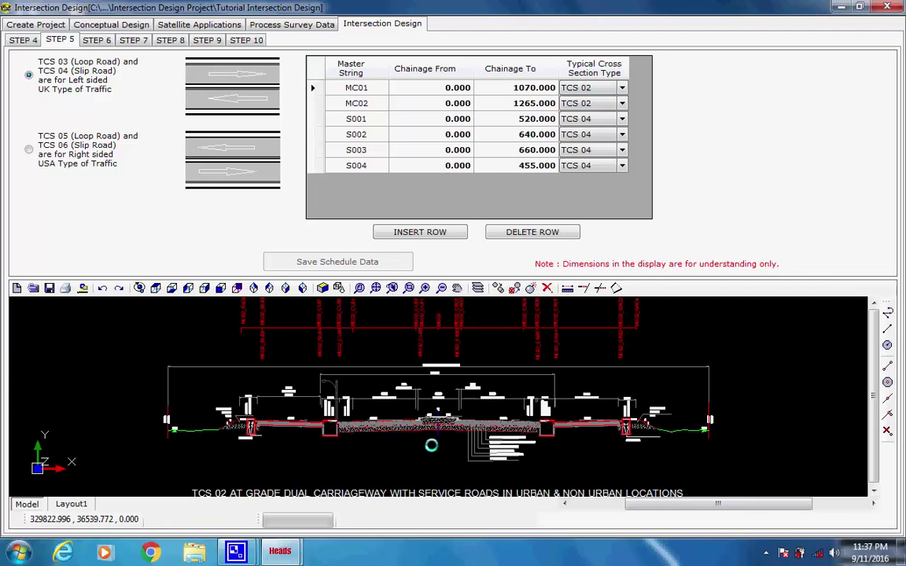
scroll(432, 440, up, 5)
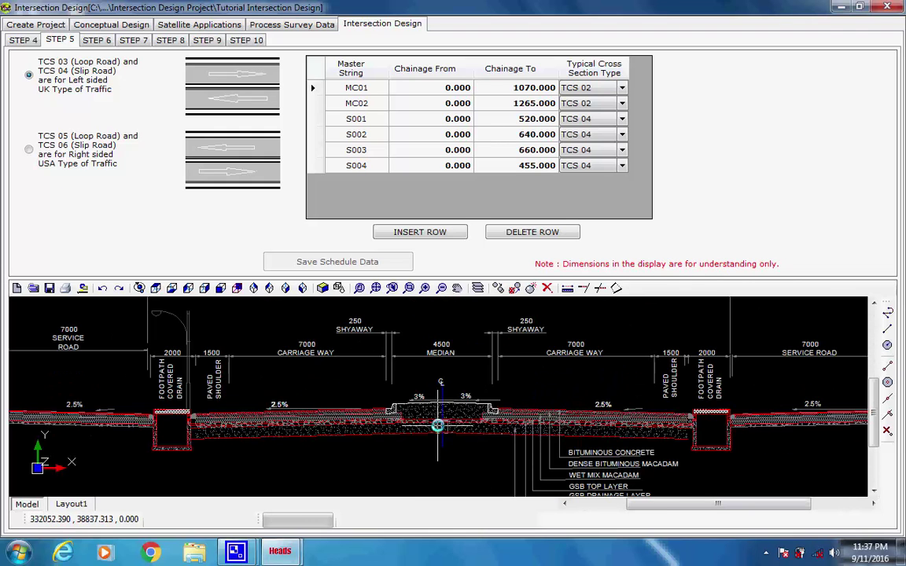
scroll(436, 426, down, 3)
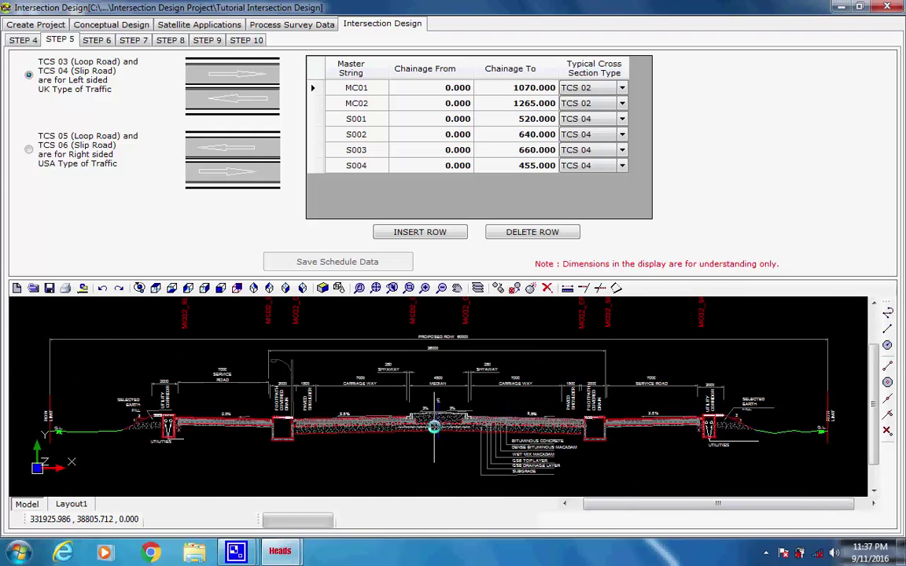
scroll(434, 426, down, 2)
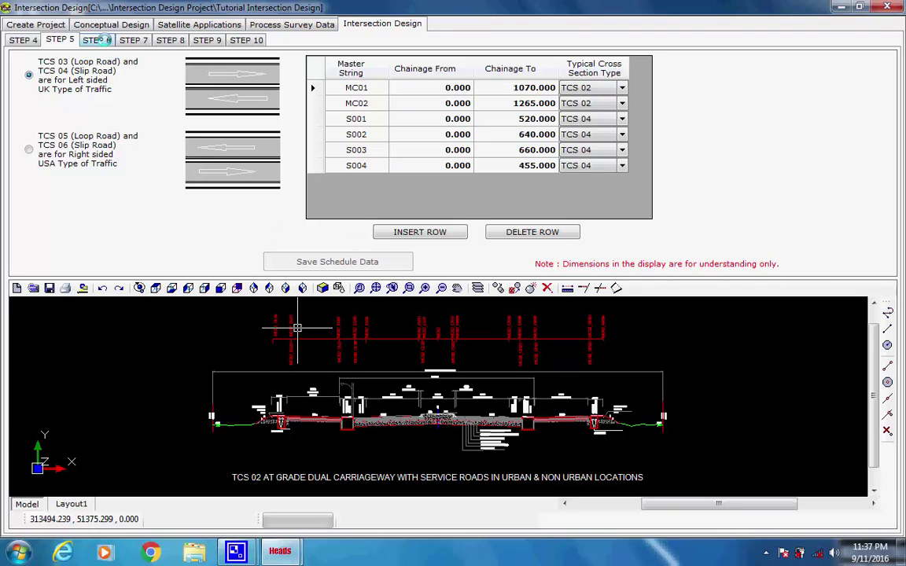
Start creating the ground long sections for the vertical profile and accept design strings EC01 and EC02.
click(97, 39)
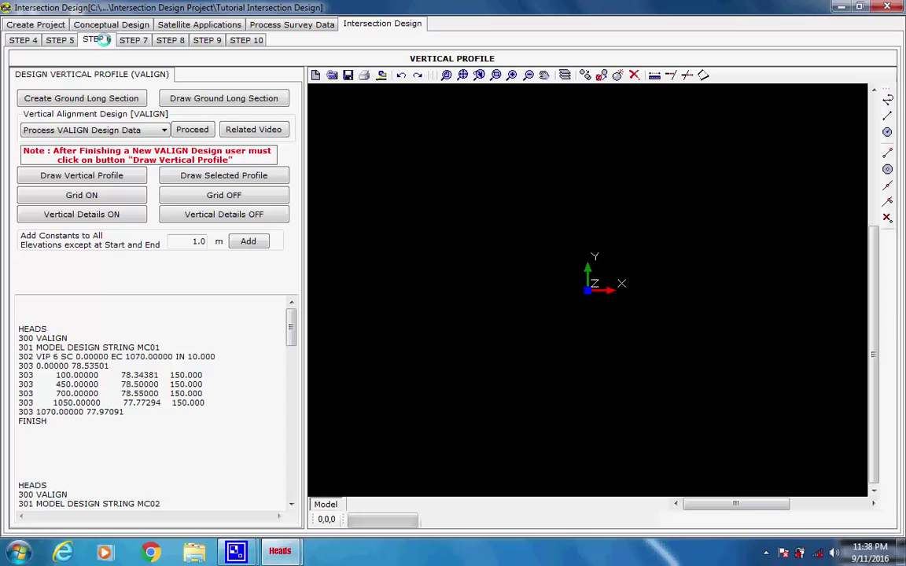
click(94, 97)
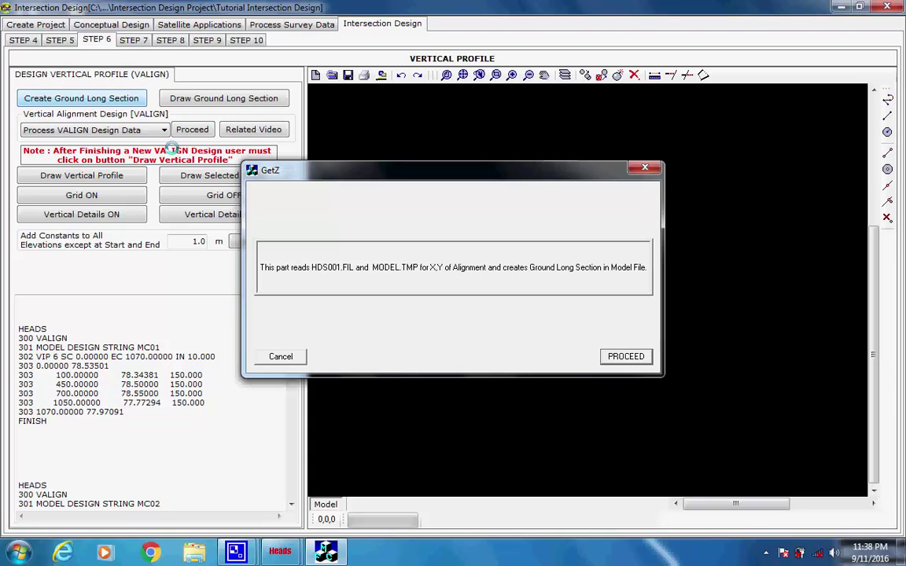
click(618, 357)
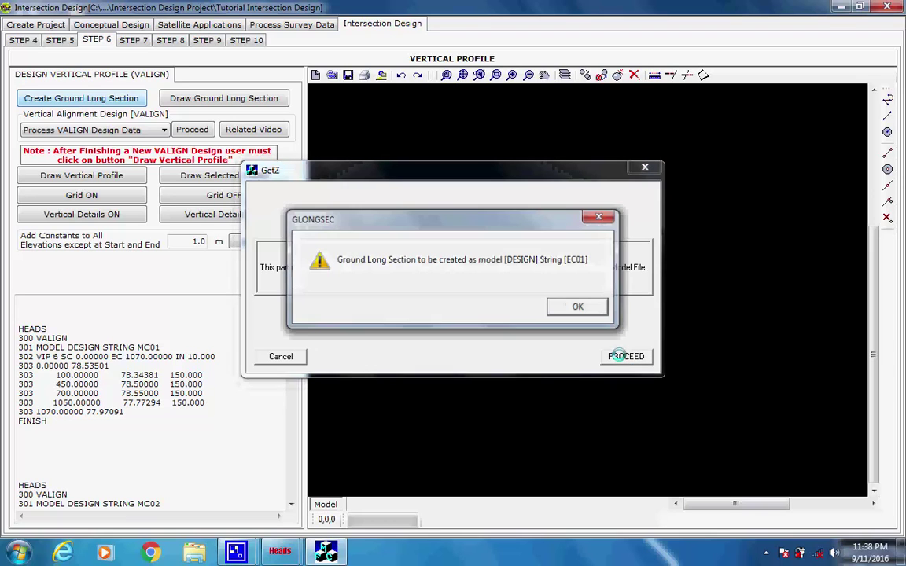
click(577, 306)
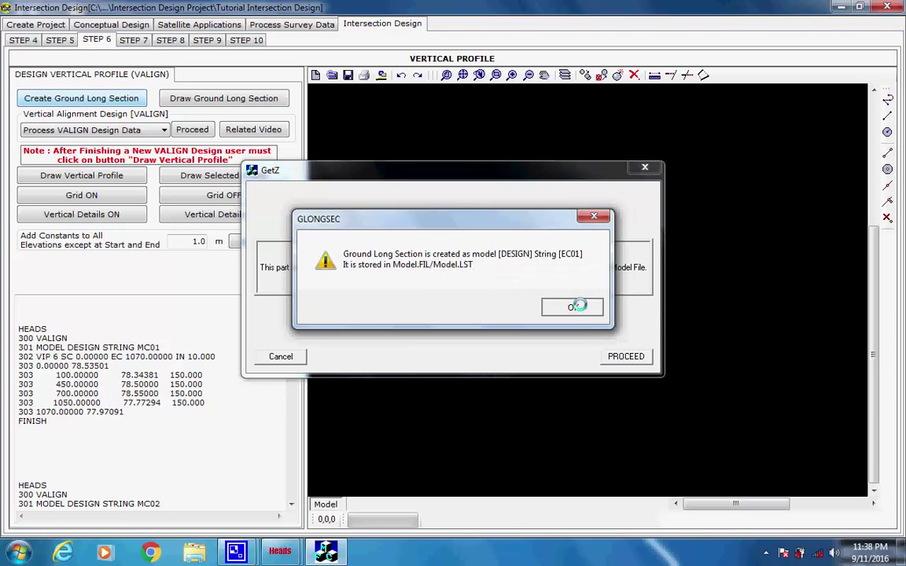
click(572, 306)
click(572, 307)
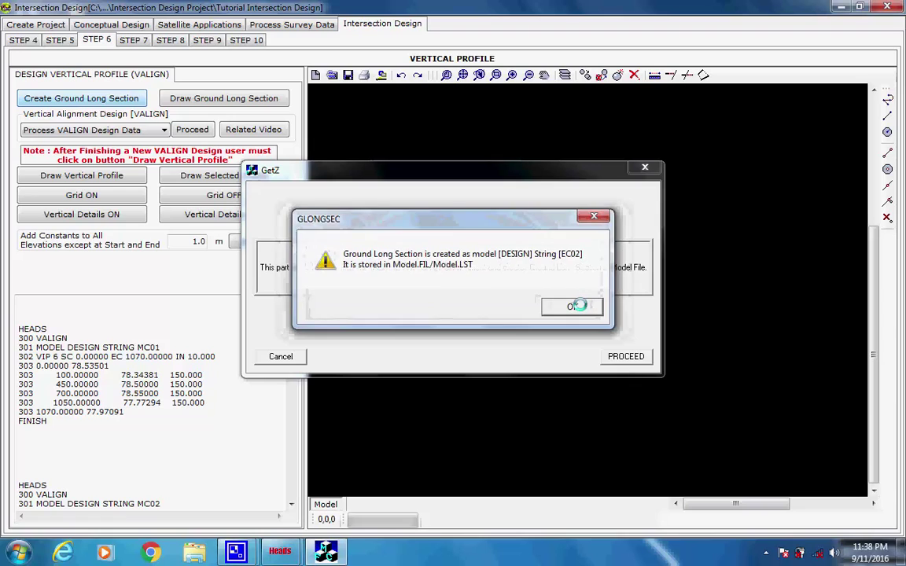
click(576, 306)
Accept creation of the ground long sections for design strings ES01, ES02, ES03 and ES04.
click(576, 305)
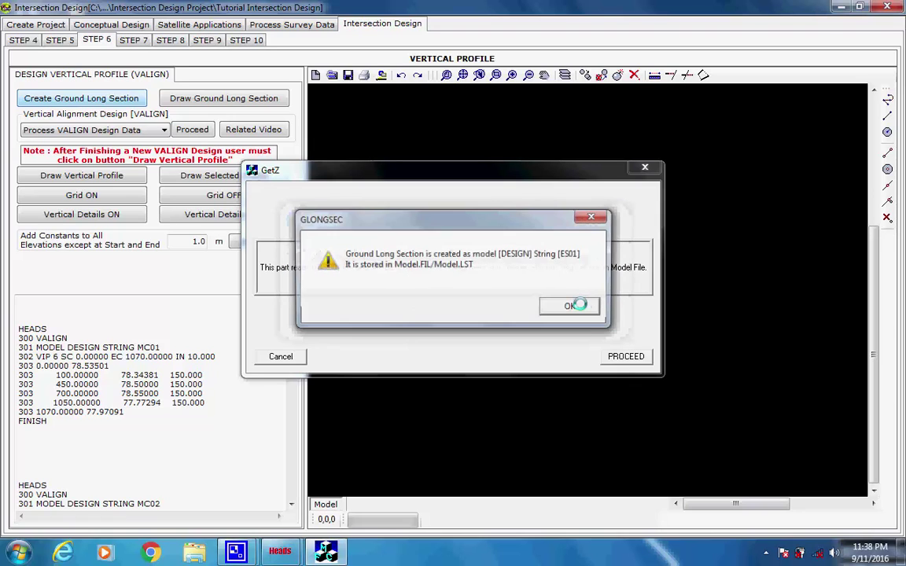
click(577, 305)
click(577, 305)
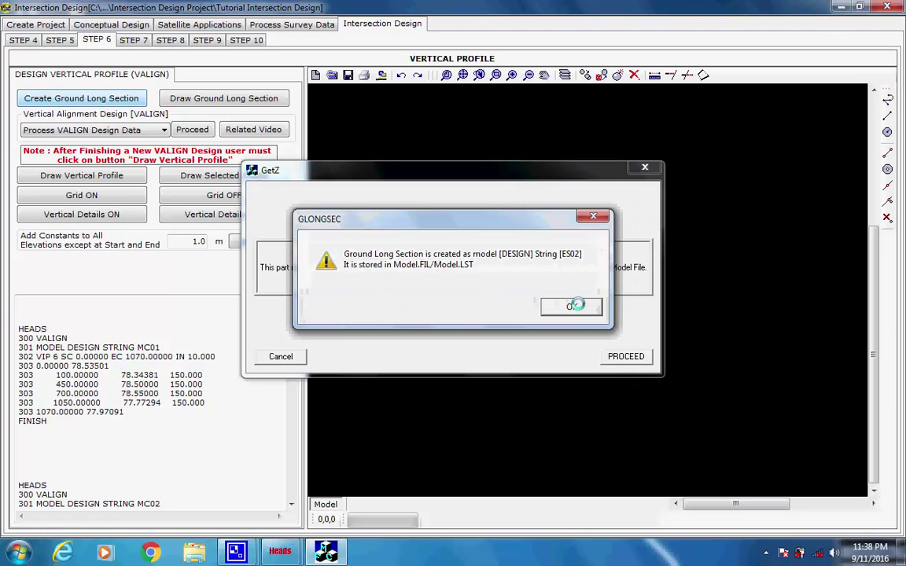
click(577, 305)
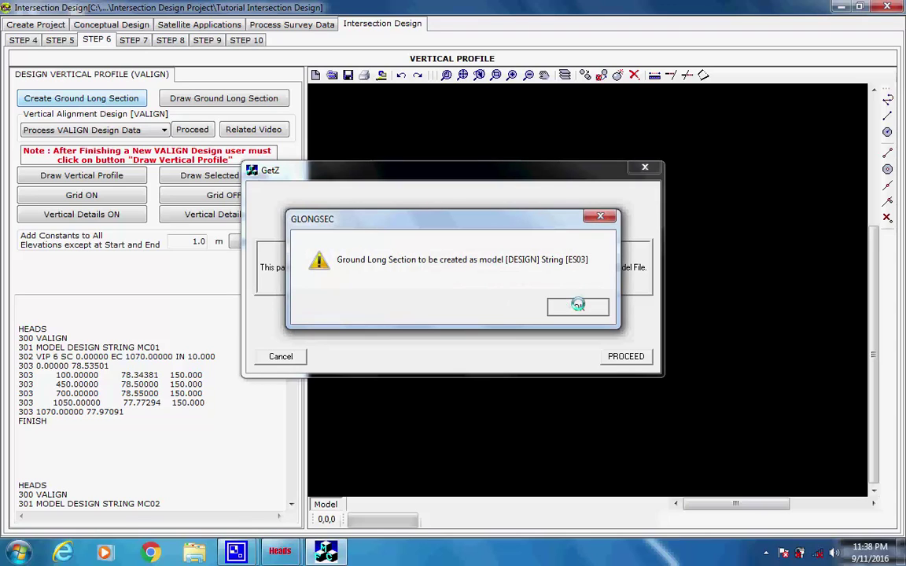
click(577, 305)
click(577, 306)
click(577, 305)
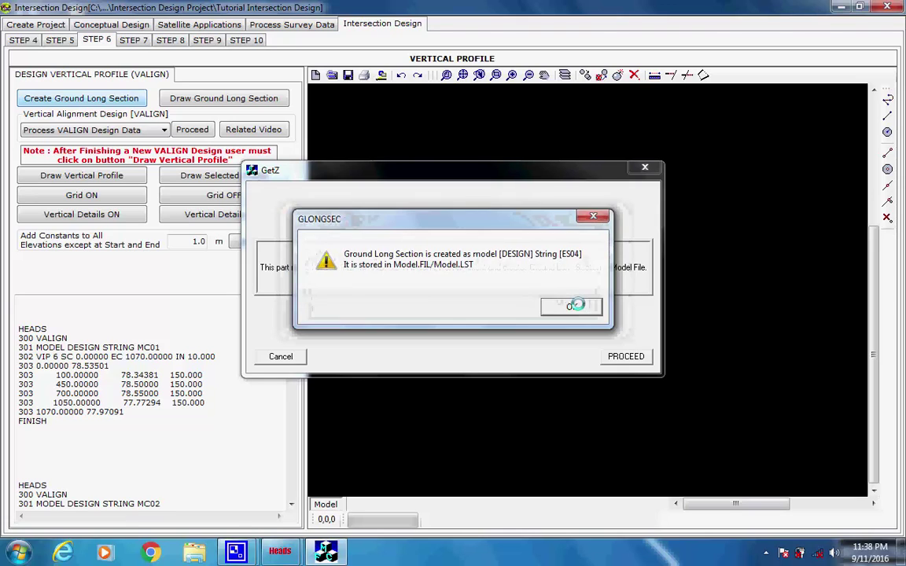
click(577, 305)
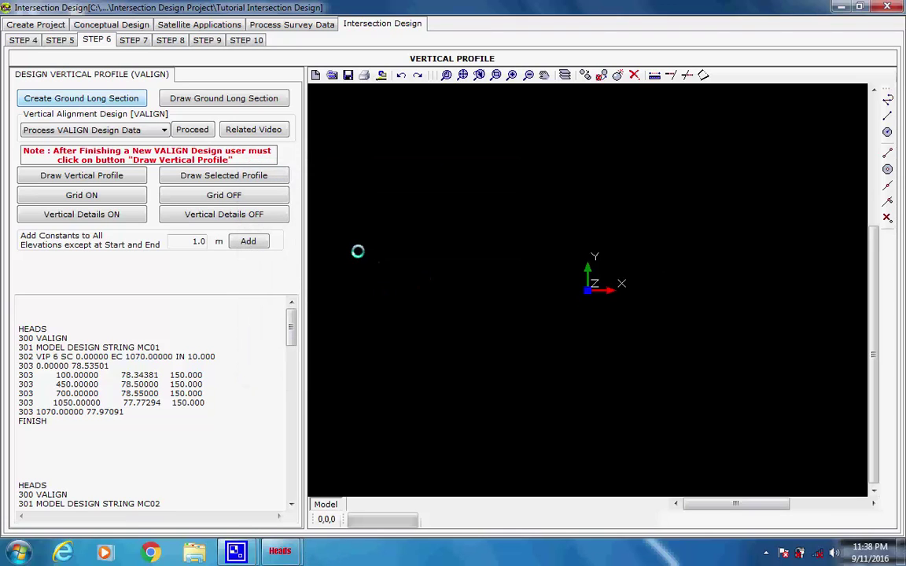
Examine the VALIGN design data for design strings MC01, MC02, S001, S002, S003 and S004.
click(163, 130)
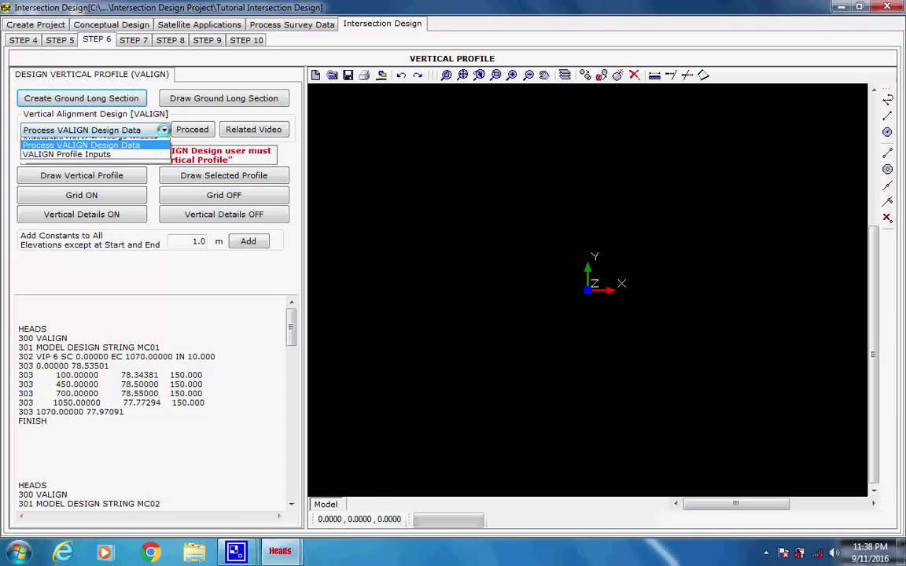
click(163, 130)
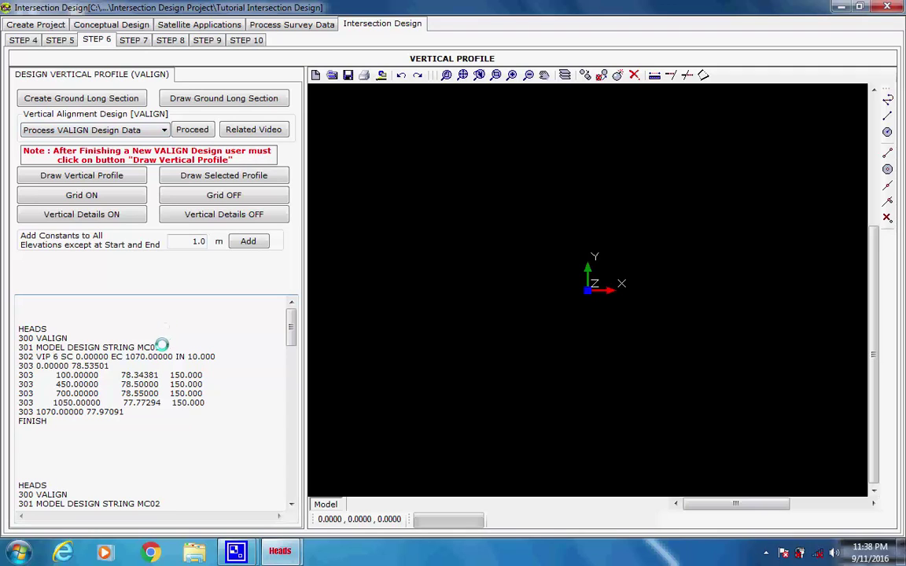
drag(159, 348, 133, 346)
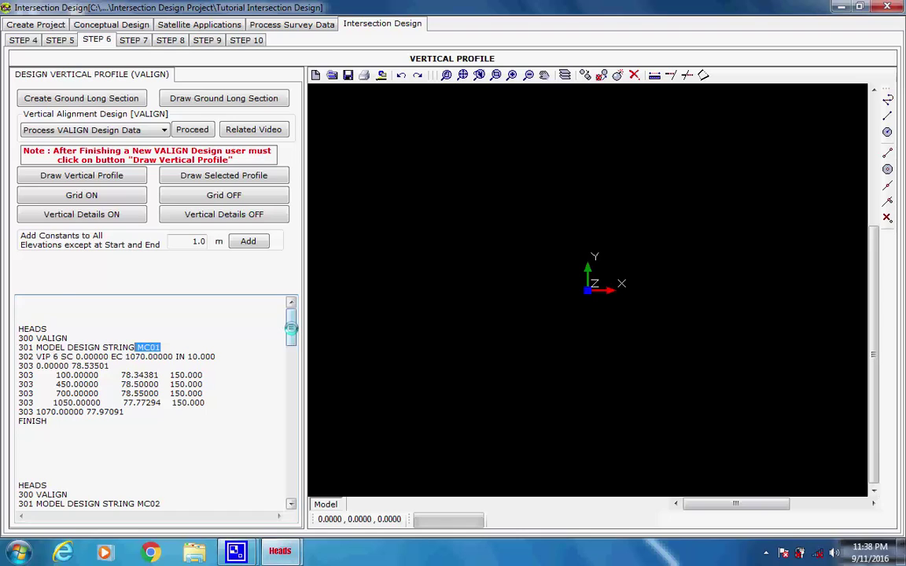
scroll(268, 314, down, 6)
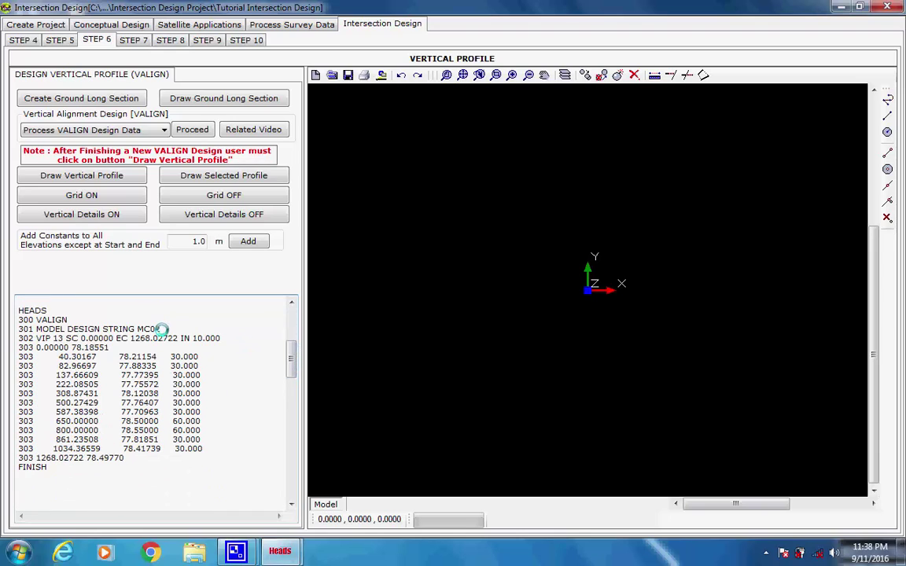
drag(161, 329, 137, 329)
scroll(263, 338, down, 7)
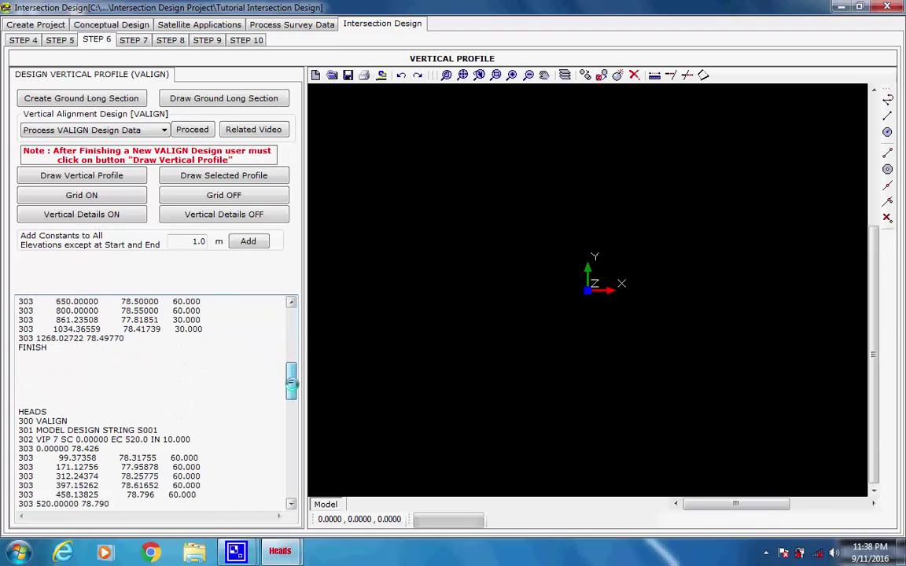
drag(158, 356, 135, 356)
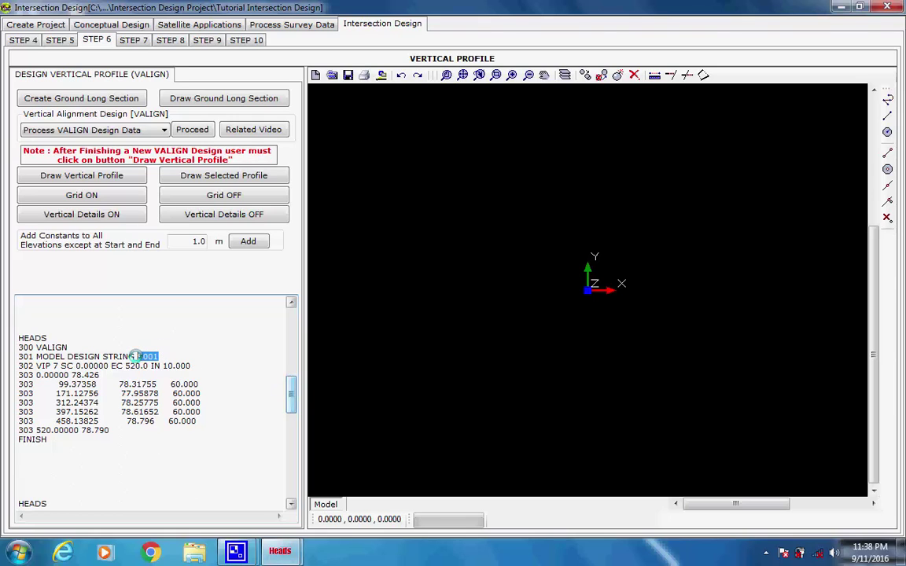
scroll(261, 378, down, 7)
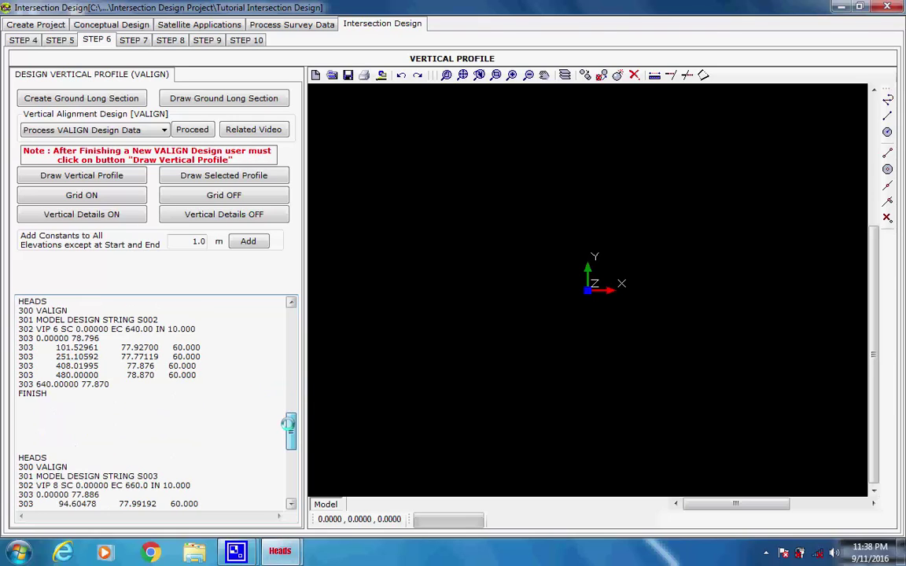
drag(159, 328, 136, 329)
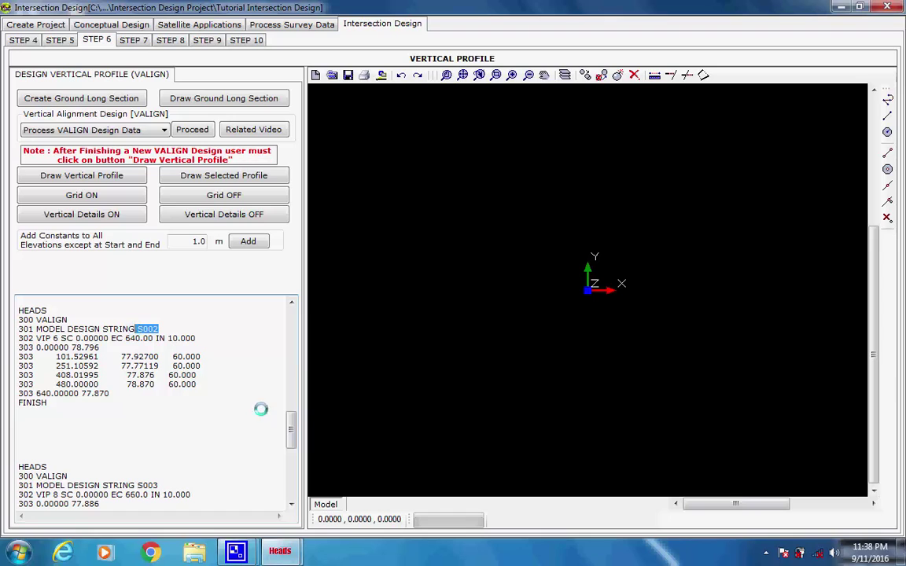
scroll(291, 447, down, 4)
scroll(290, 446, down, 2)
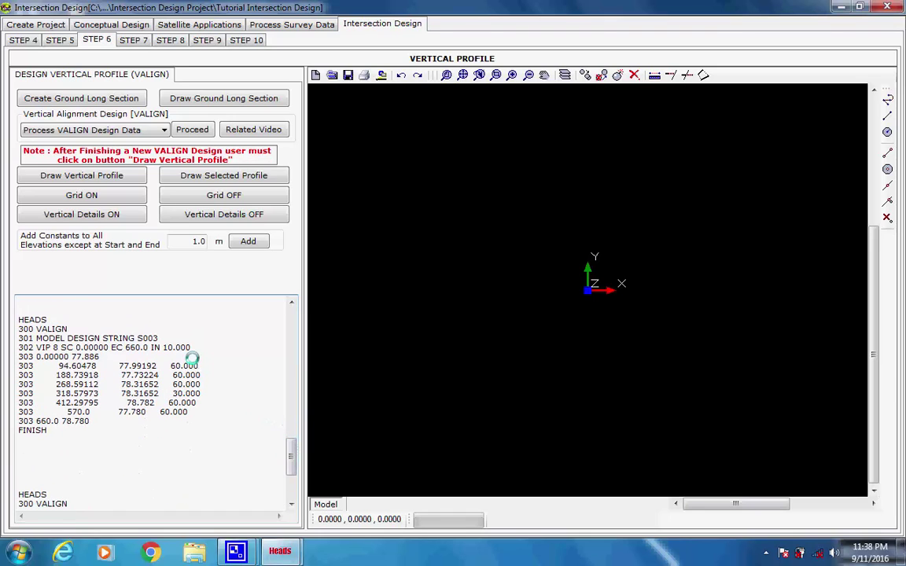
drag(159, 338, 141, 338)
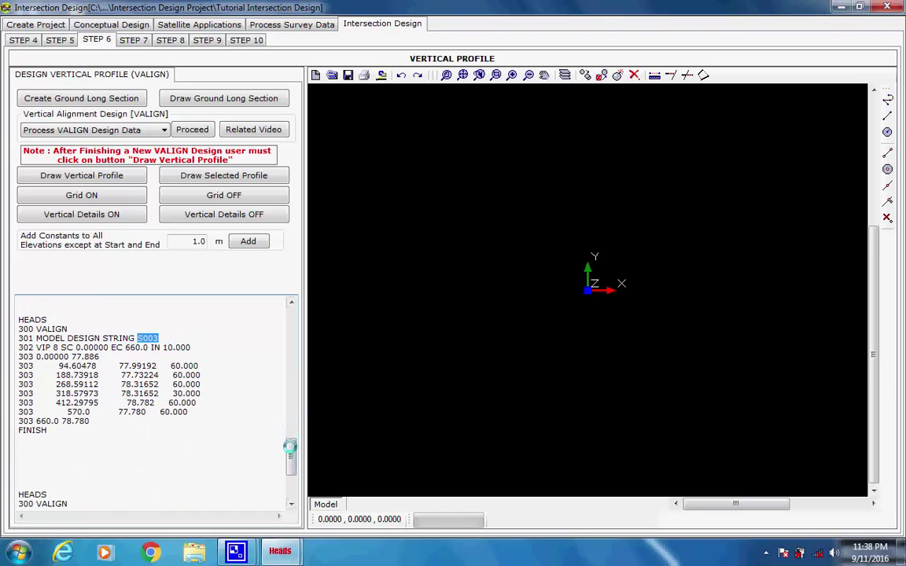
scroll(291, 477, down, 4)
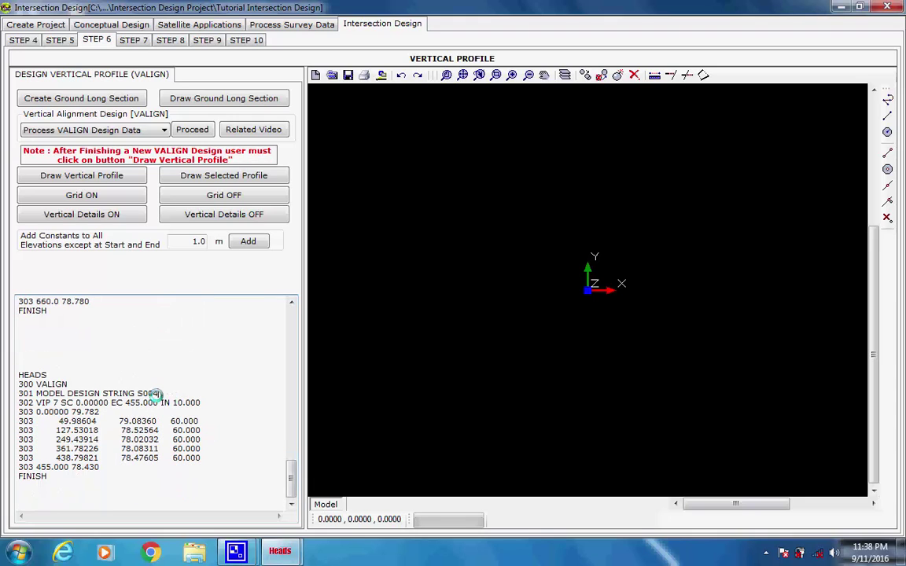
drag(158, 393, 137, 393)
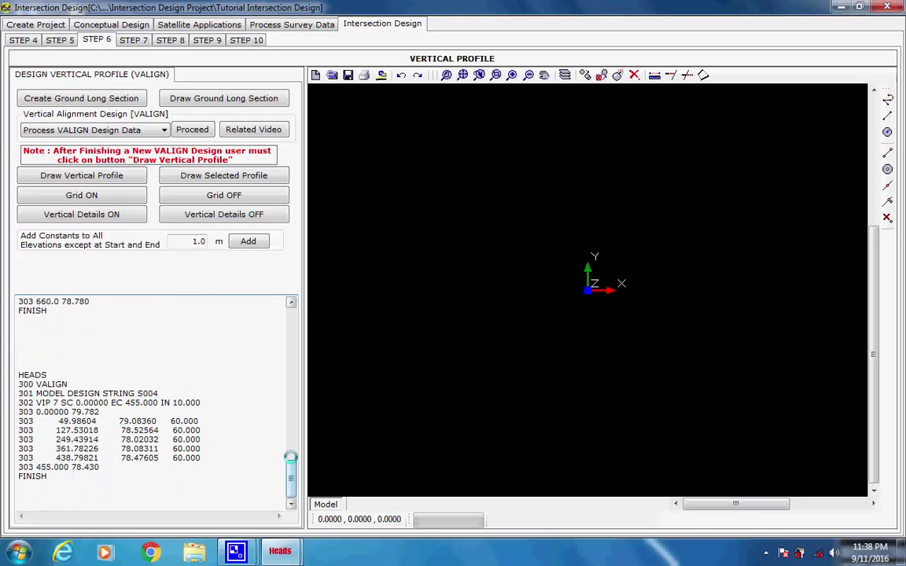
drag(290, 471, 291, 324)
Start processing the VALIGN design data and run the vertical alignments of design strings MC01 and MC02.
click(200, 132)
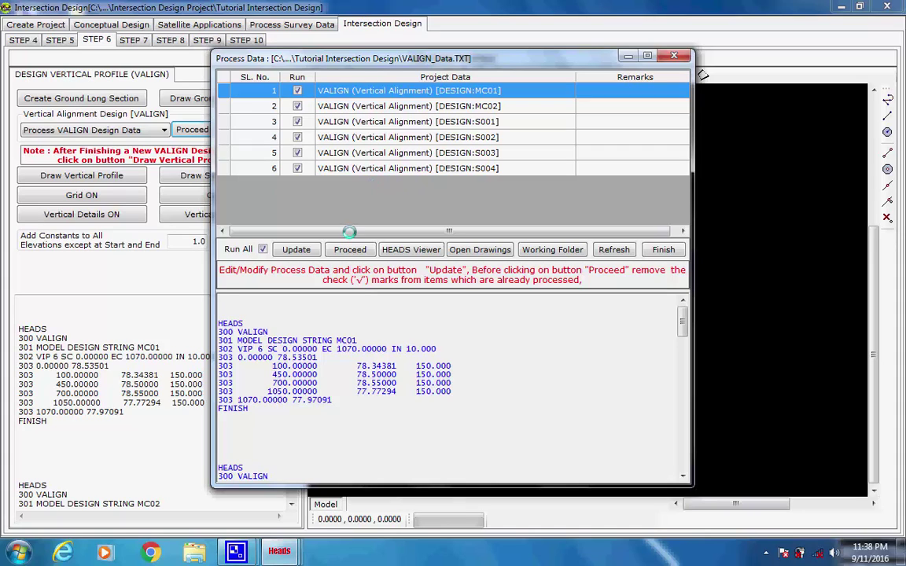
click(348, 249)
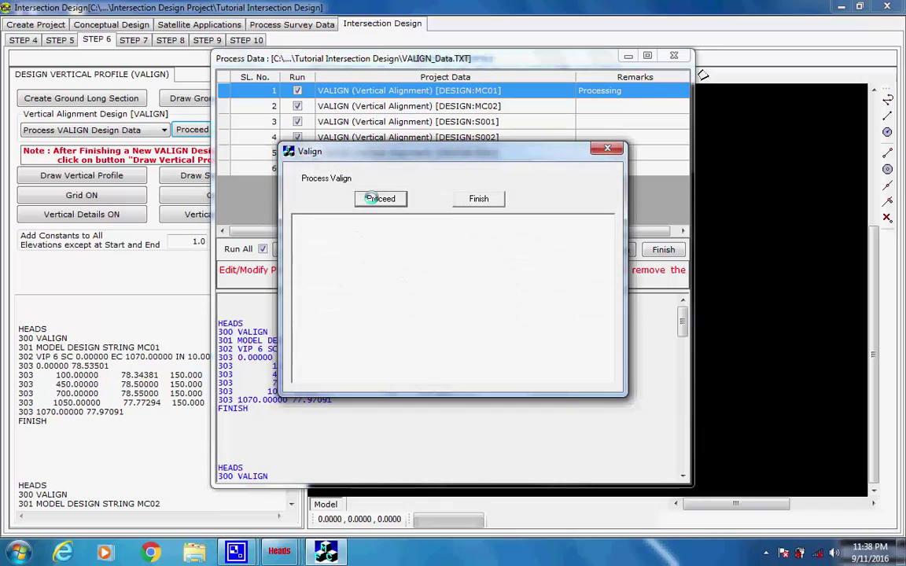
click(373, 199)
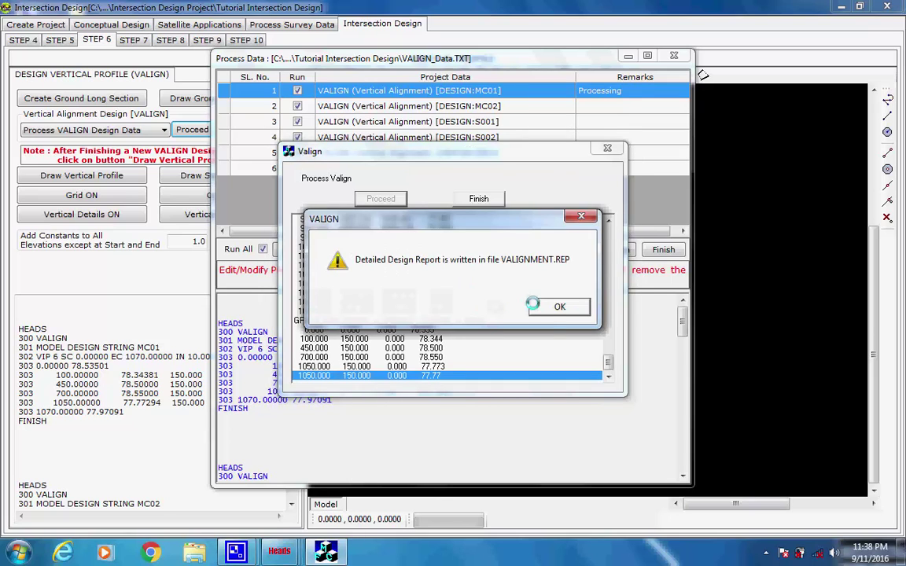
click(533, 305)
click(479, 199)
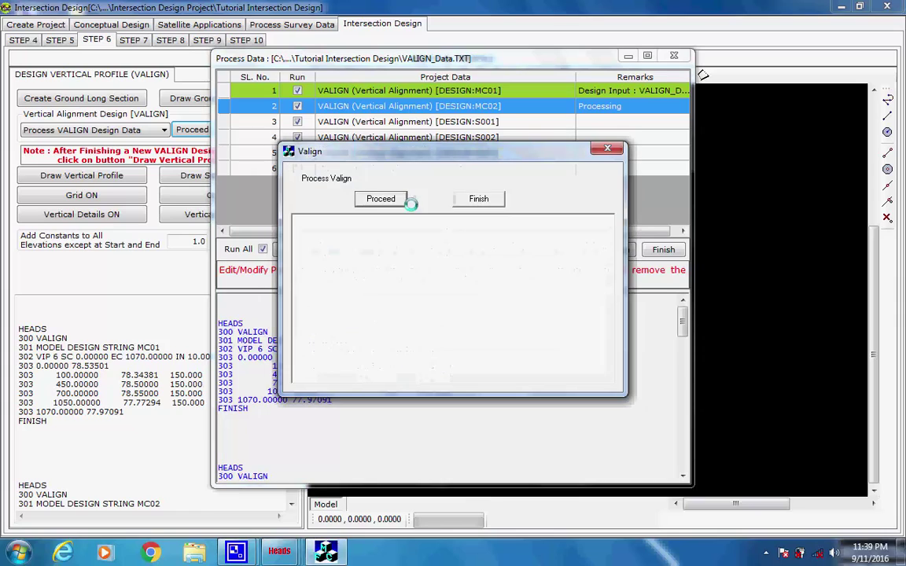
click(380, 198)
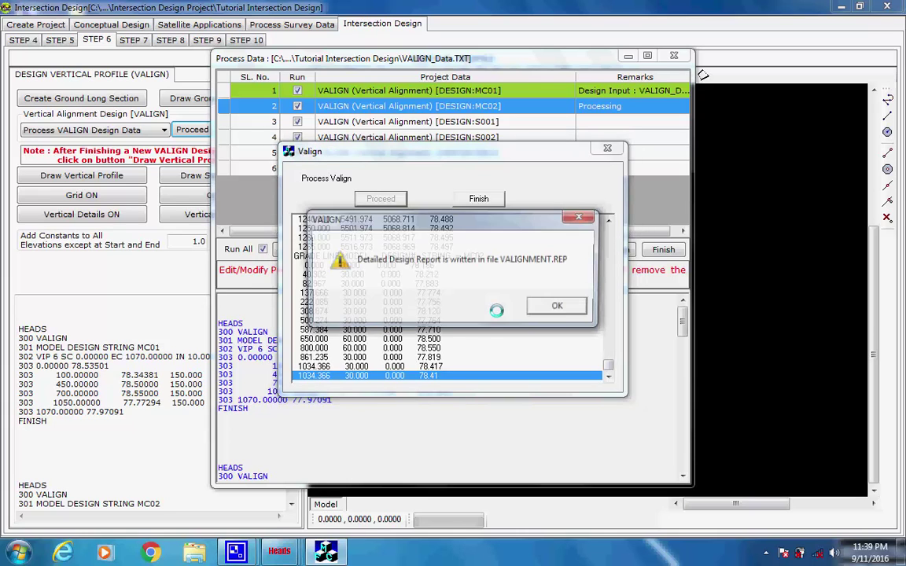
click(548, 304)
click(484, 198)
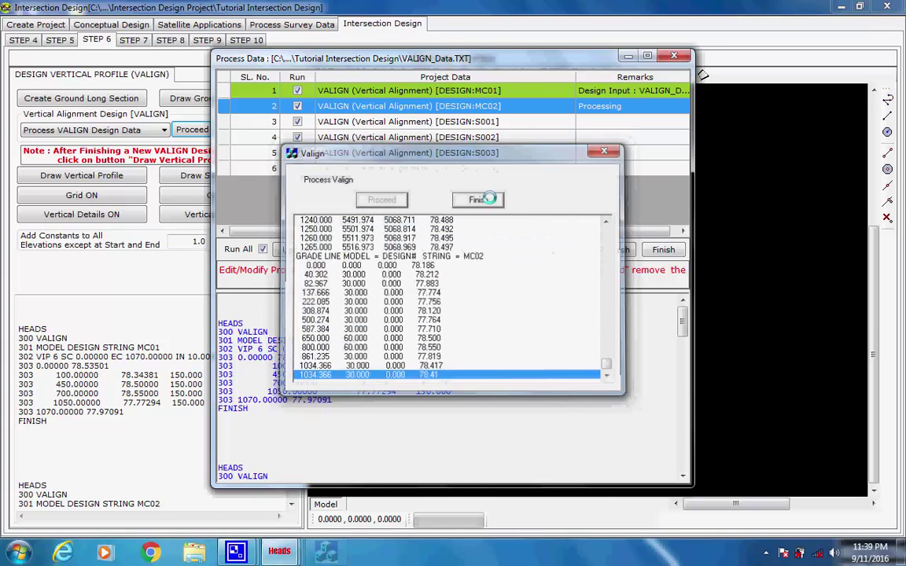
Process the vertical alignments of design strings S001 and S002.
click(382, 199)
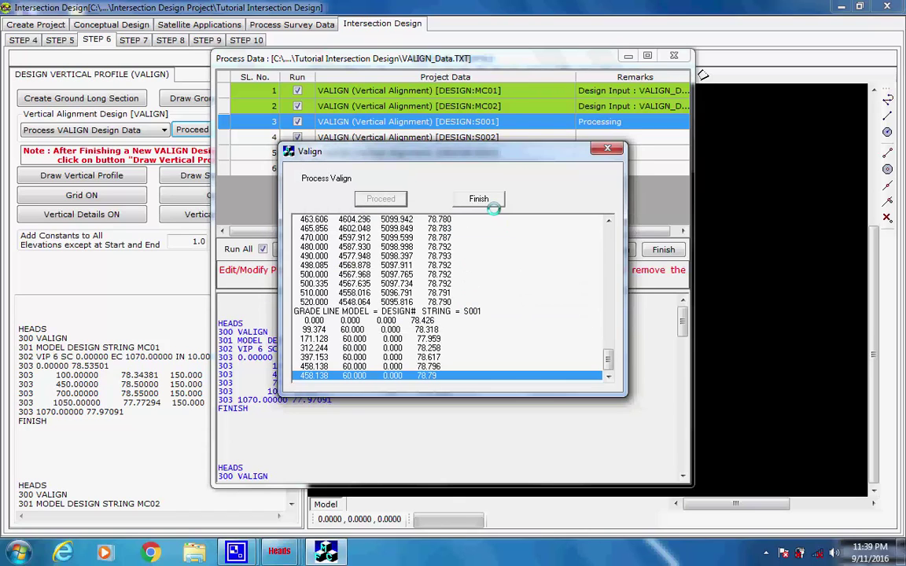
click(480, 198)
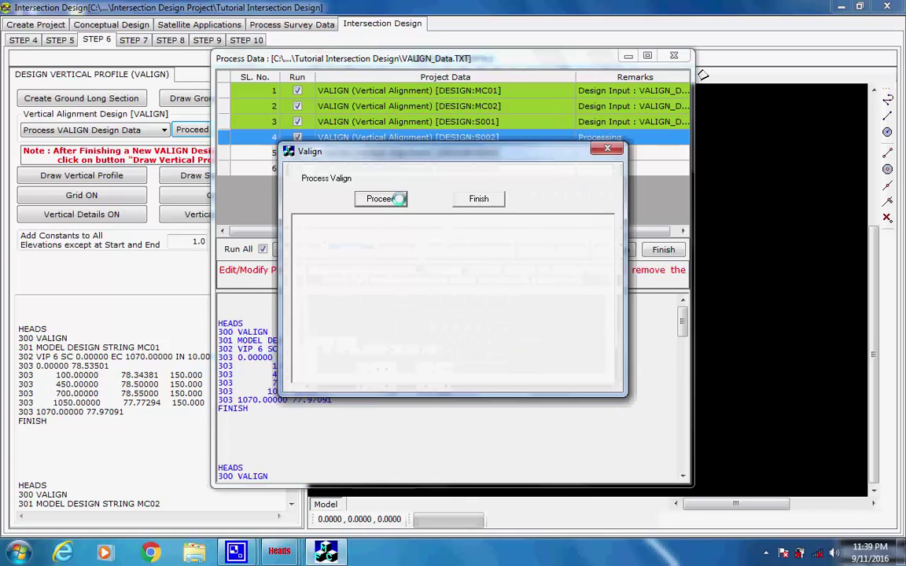
click(382, 199)
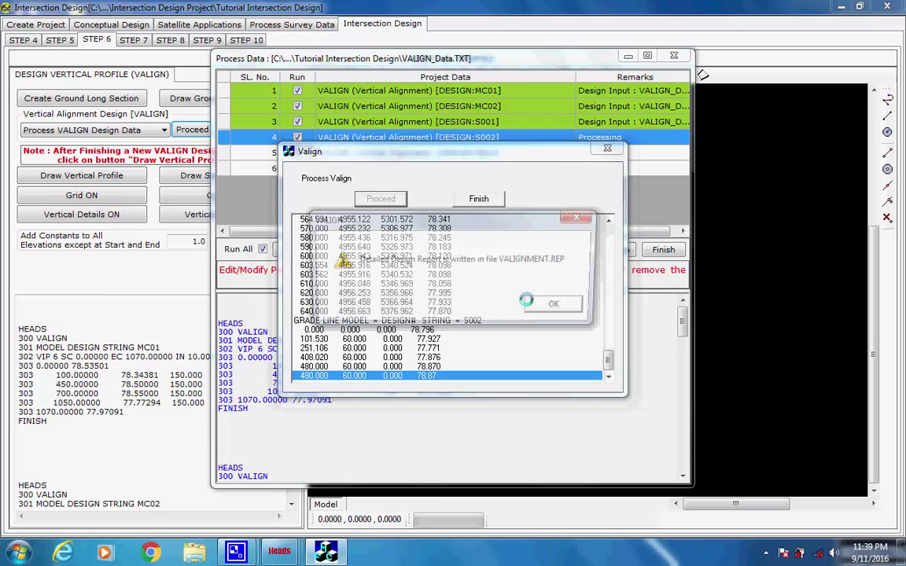
click(553, 304)
click(480, 198)
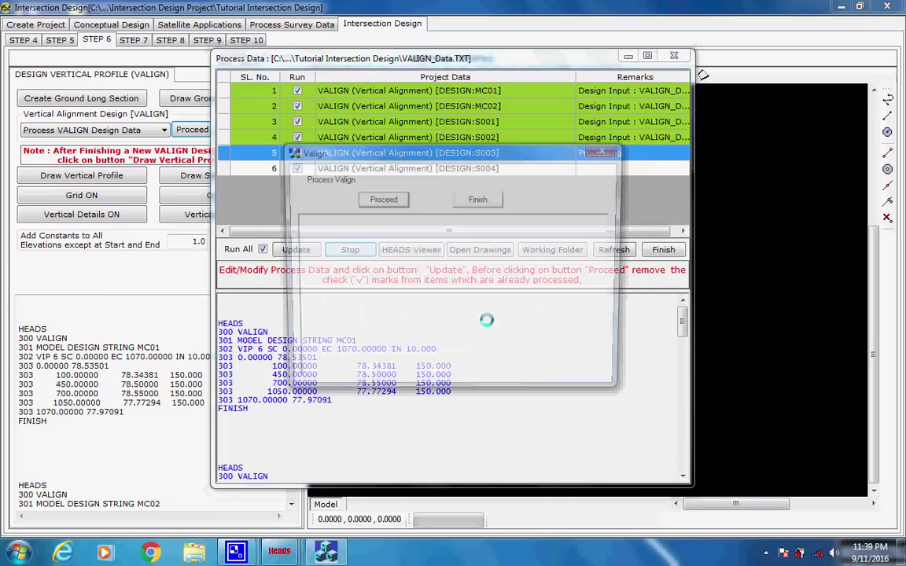
Process the vertical alignments of design strings S003 and S004 and finish the VALIGN data processing.
click(382, 199)
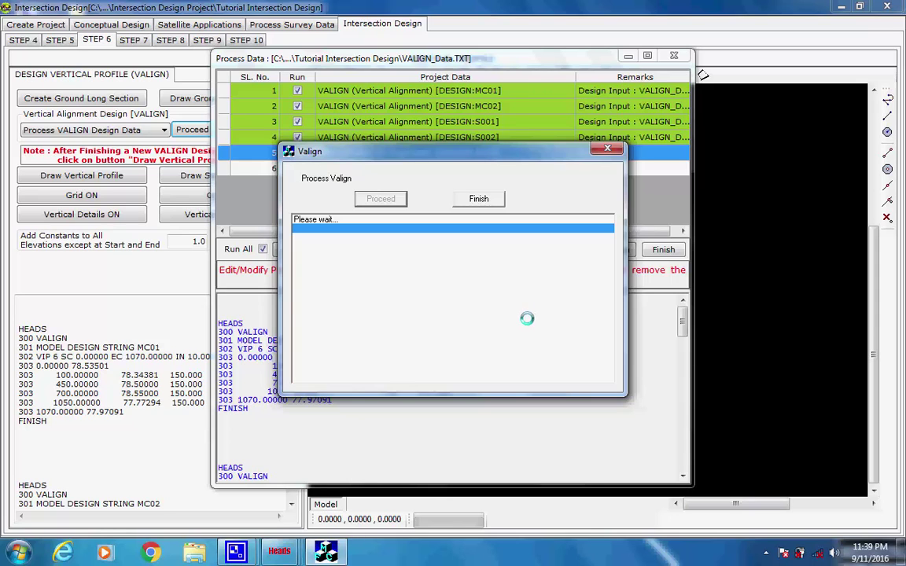
click(537, 307)
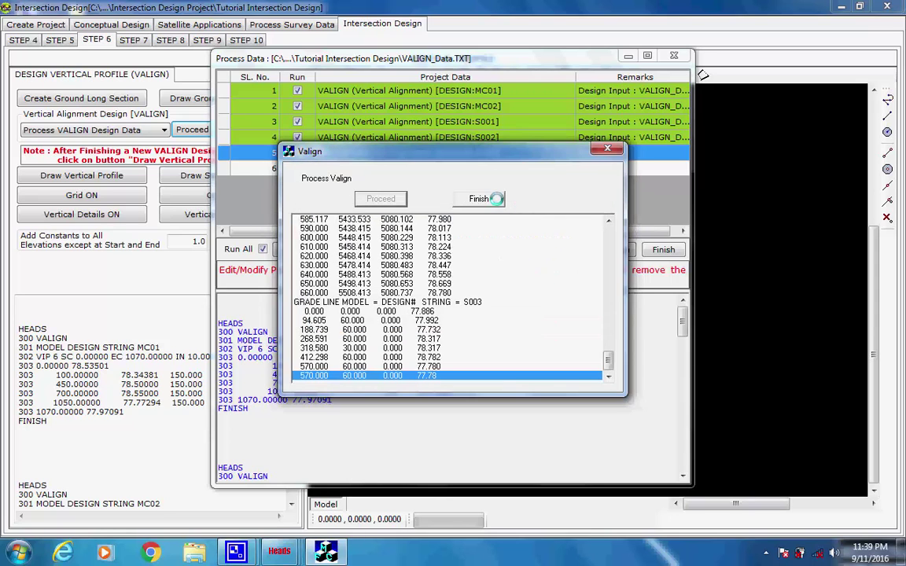
click(476, 198)
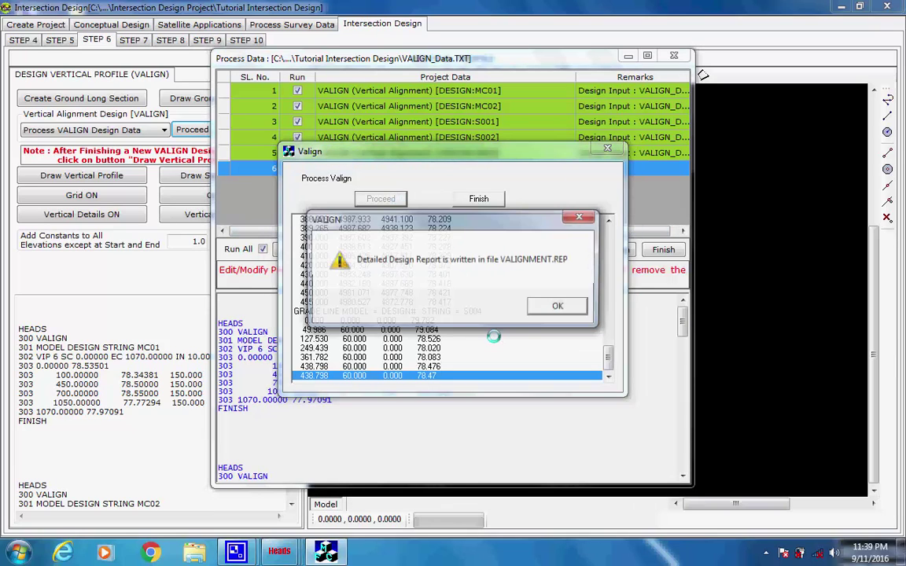
click(555, 305)
click(481, 198)
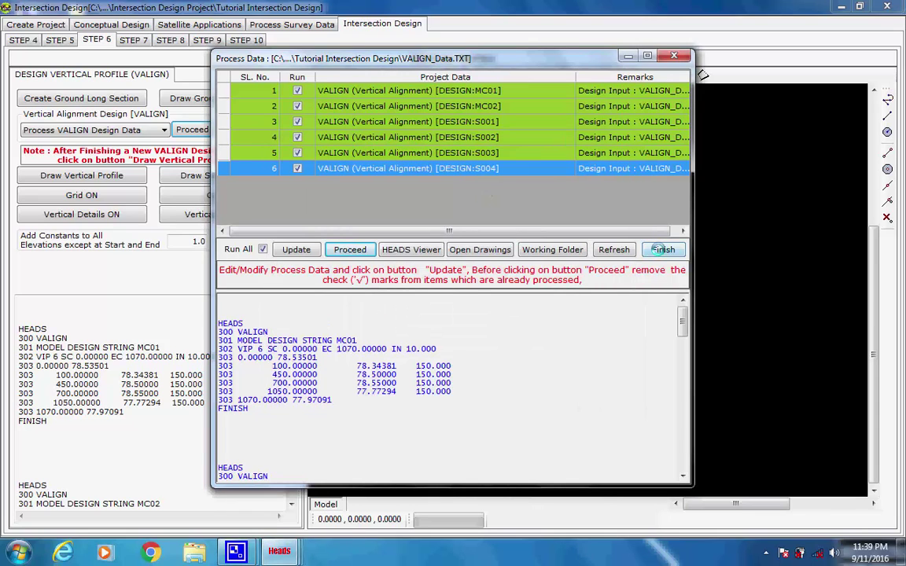
click(661, 249)
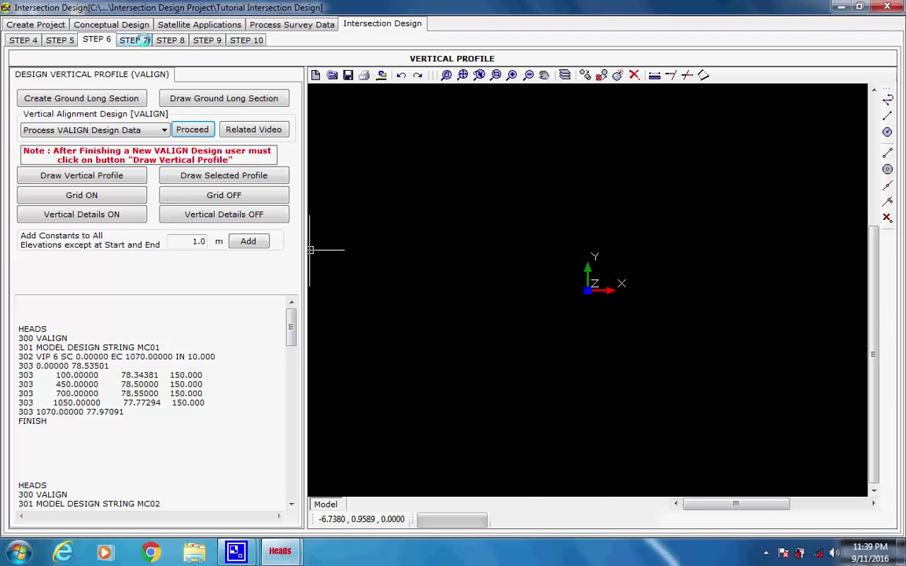
Open the cross-section definition of STEP 7 and examine the offset, XSEC and interface data of master string MC01.
click(141, 40)
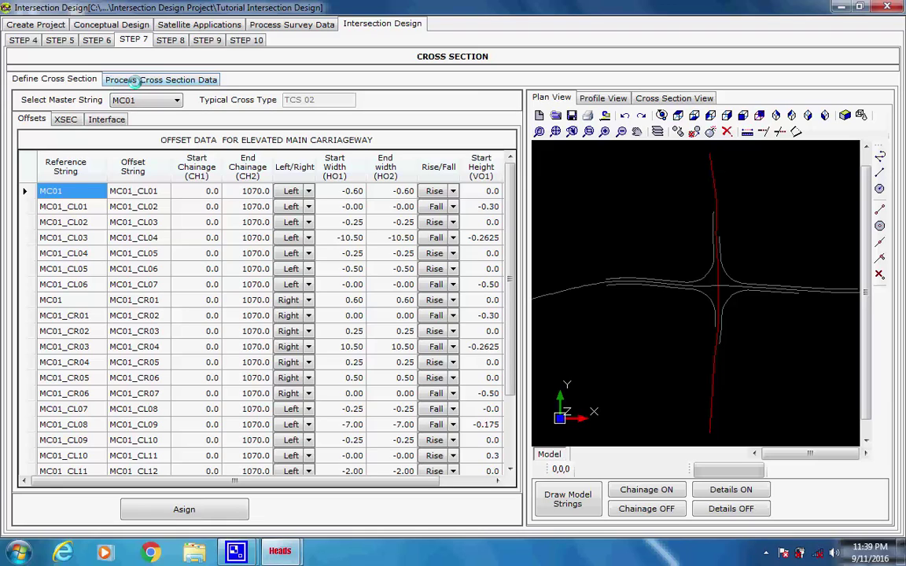
click(135, 80)
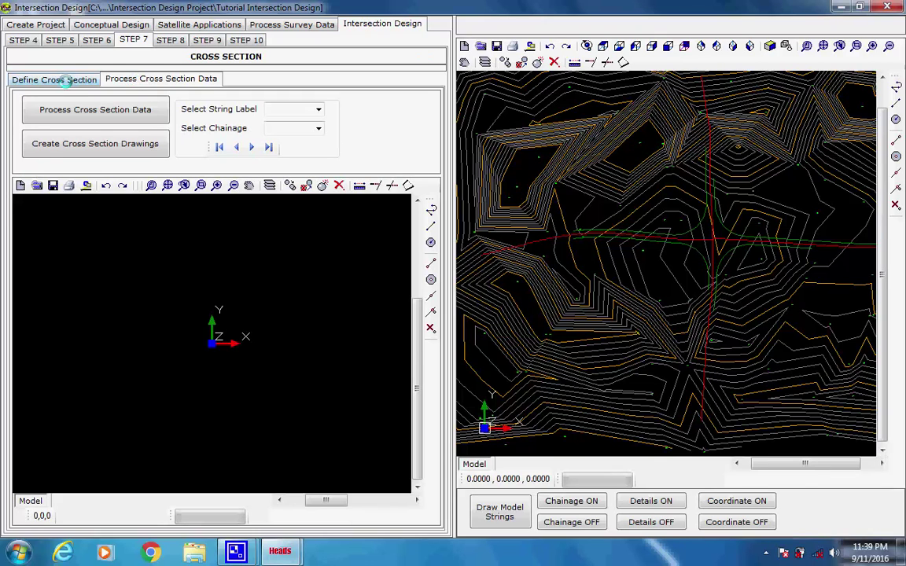
click(67, 82)
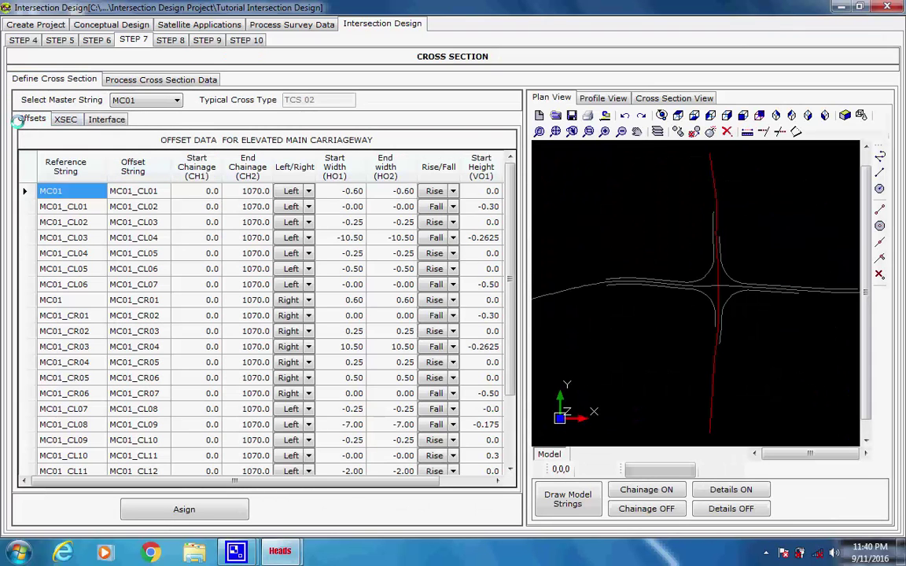
click(66, 118)
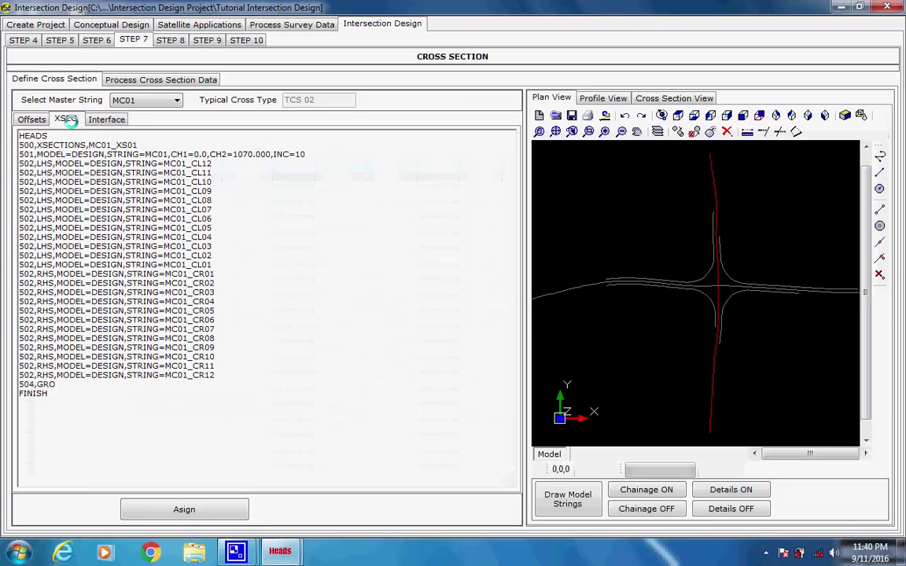
click(98, 119)
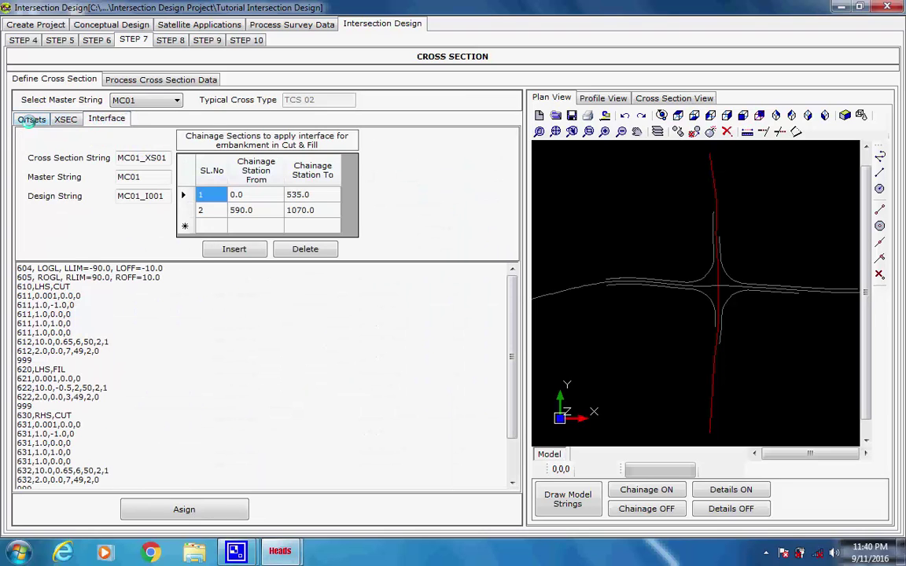
click(31, 118)
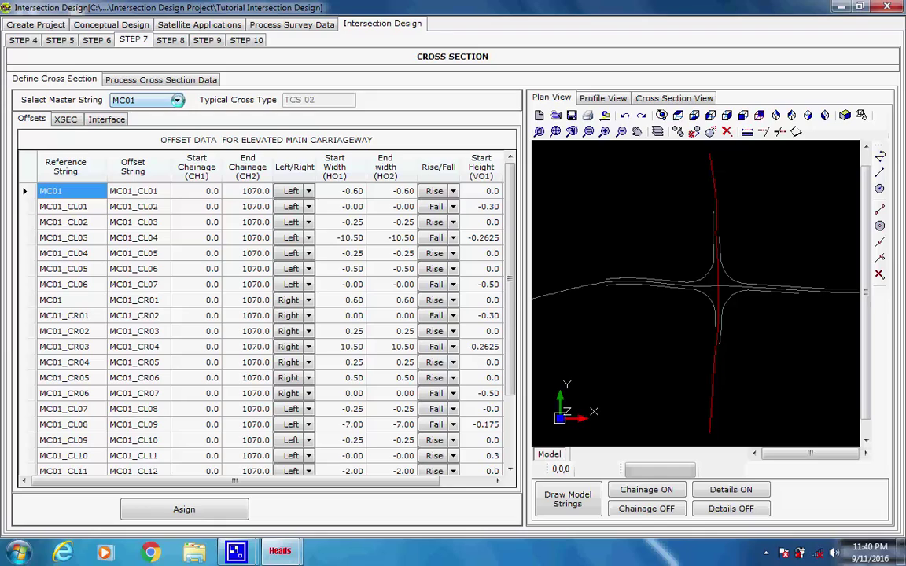
click(178, 101)
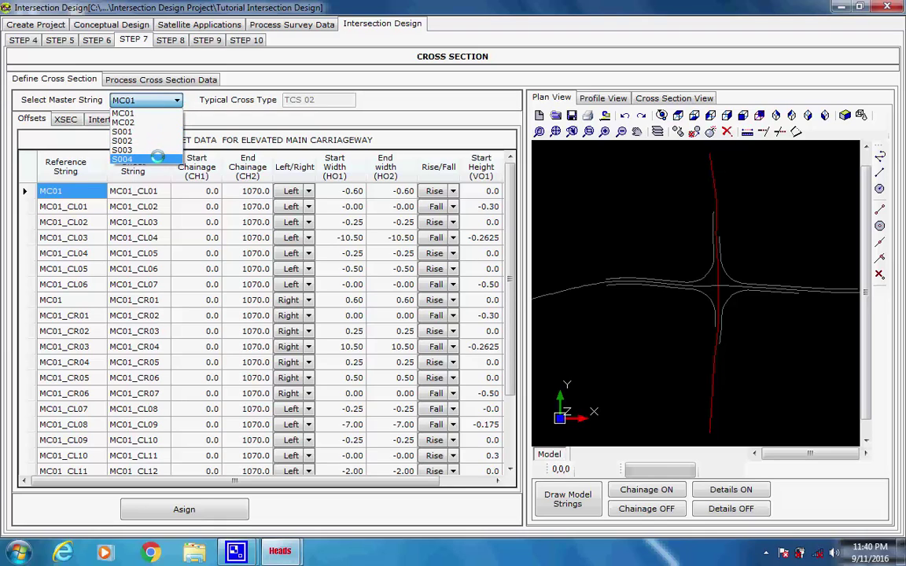
click(161, 111)
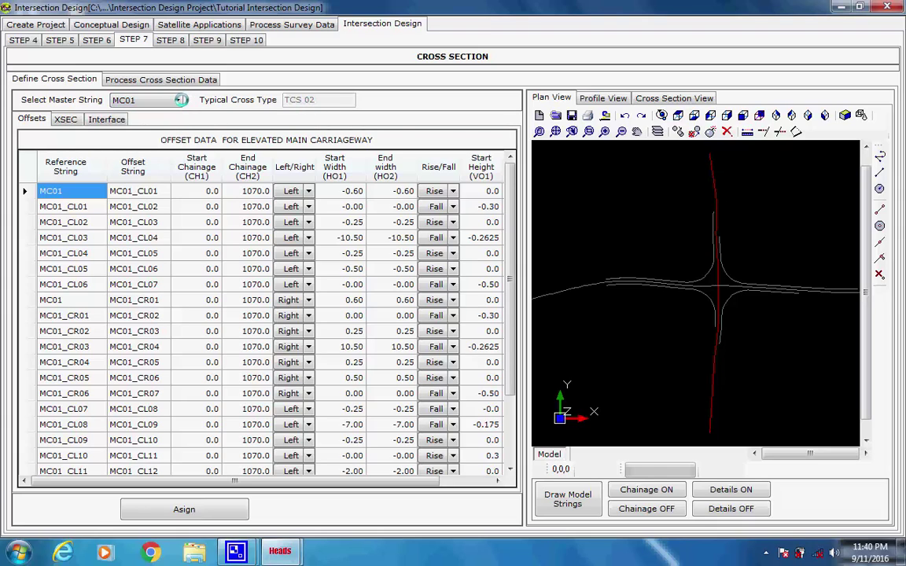
Examine the offset data of master strings S002, MC02, S001, S003 and S004 one after another.
click(177, 100)
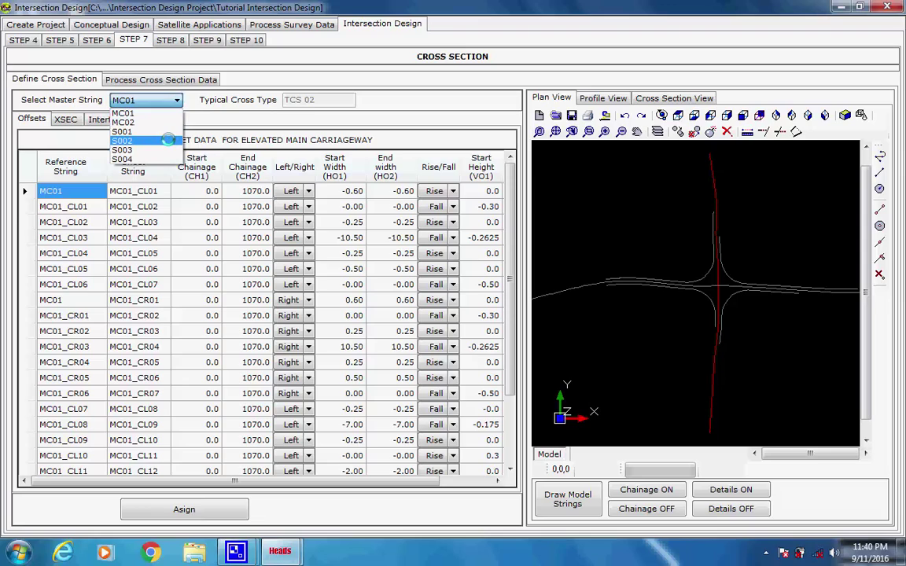
click(122, 140)
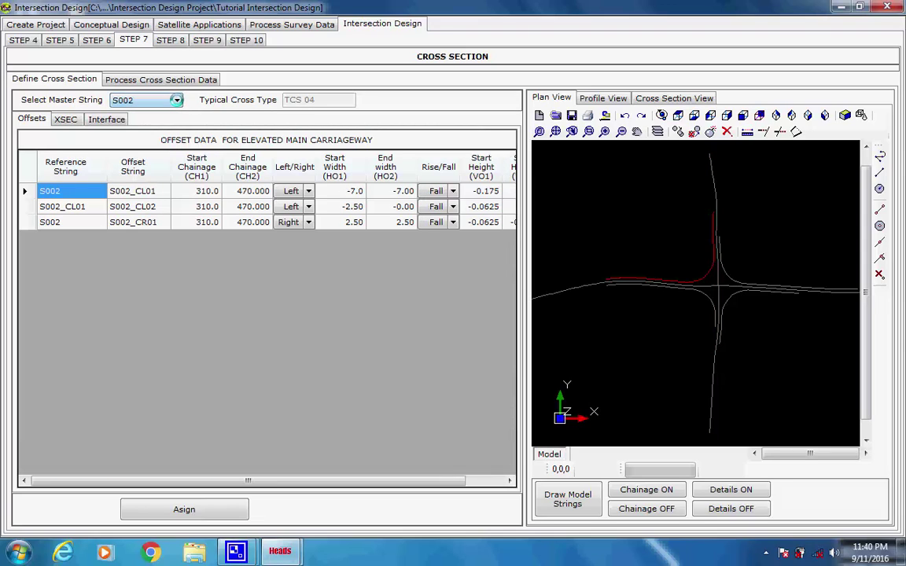
click(176, 100)
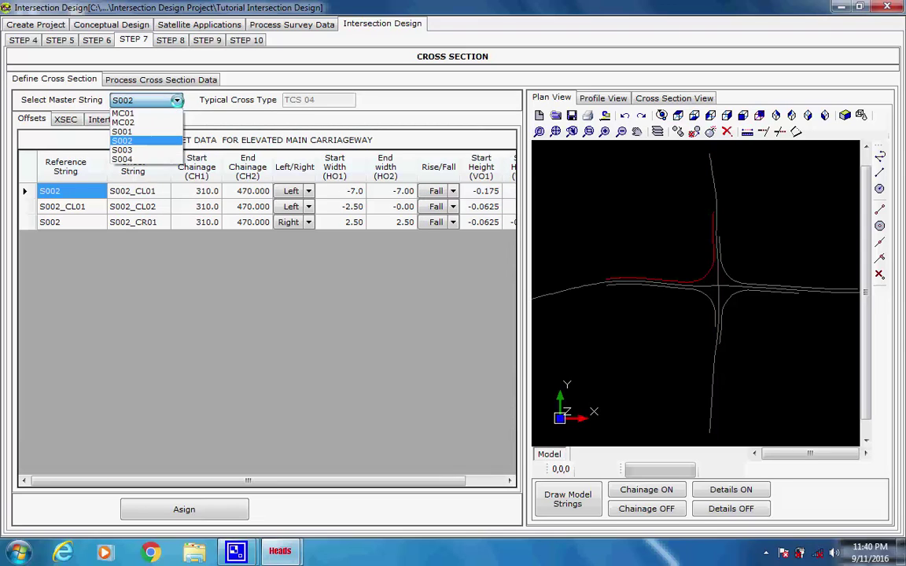
click(168, 122)
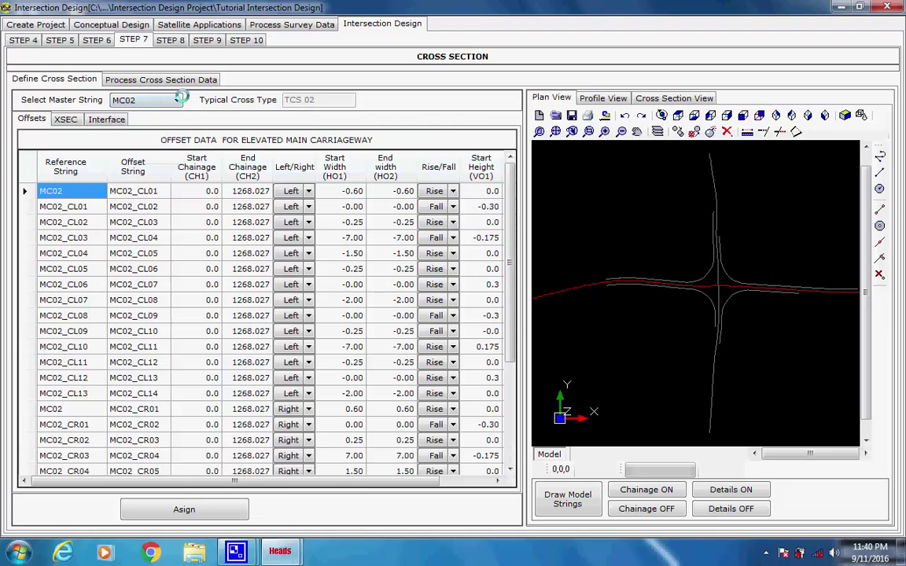
click(177, 100)
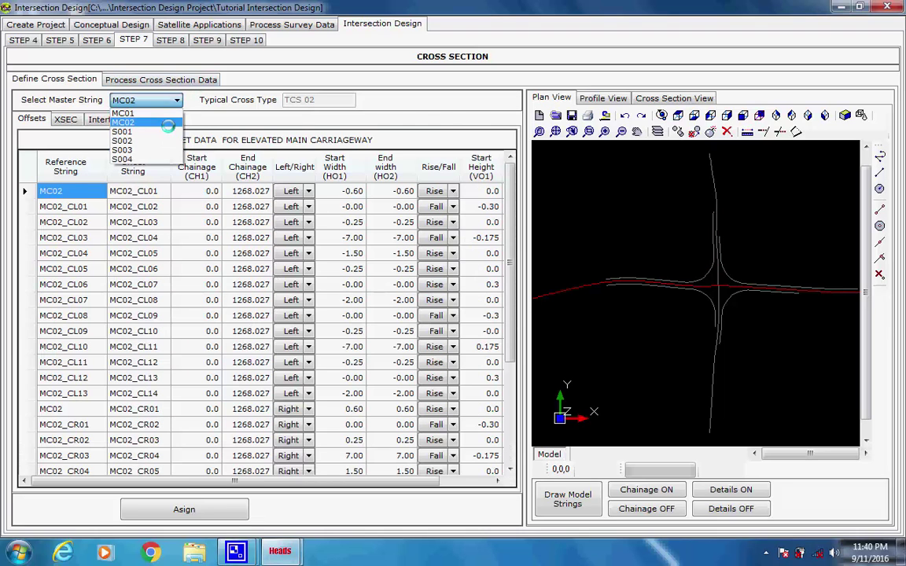
click(149, 131)
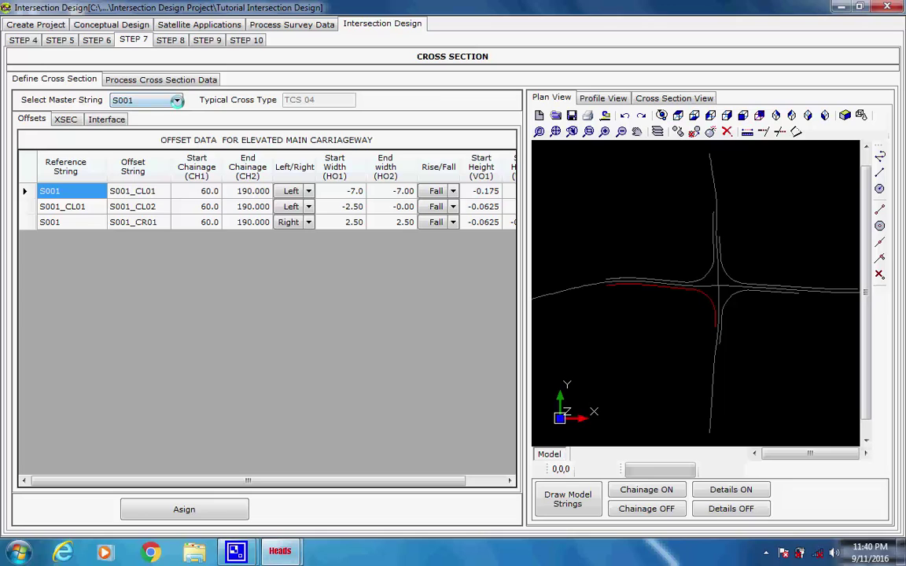
click(177, 99)
click(157, 152)
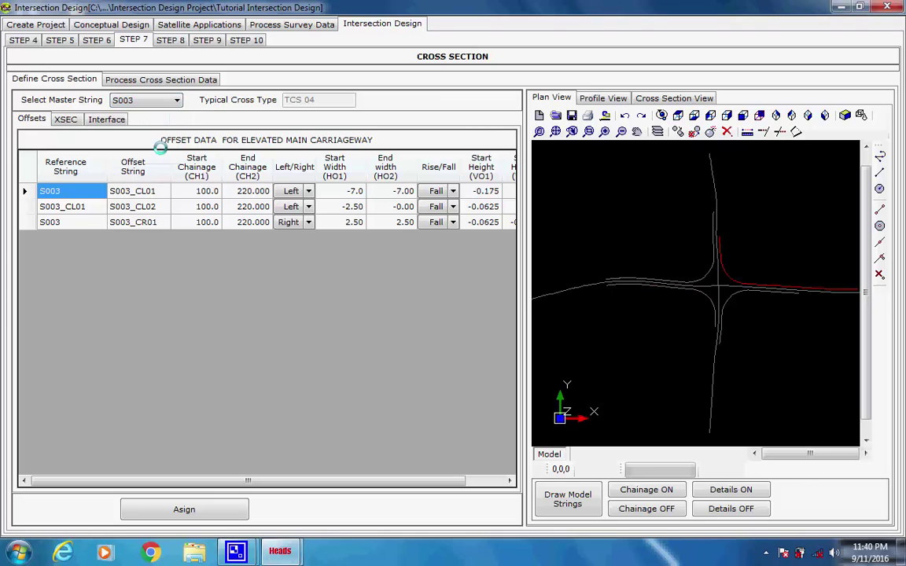
click(177, 100)
click(166, 158)
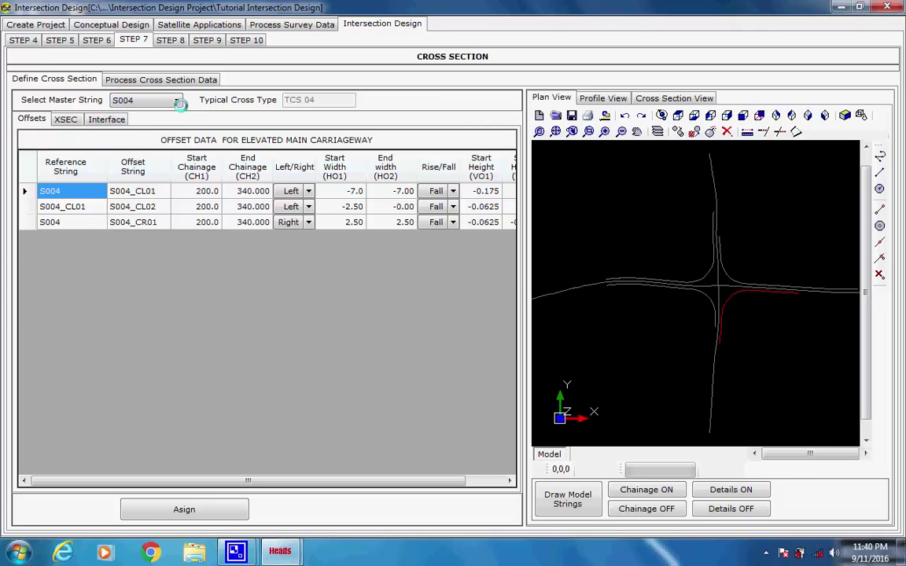
Switch back to master string MC01 and assign the cross-section data.
click(161, 100)
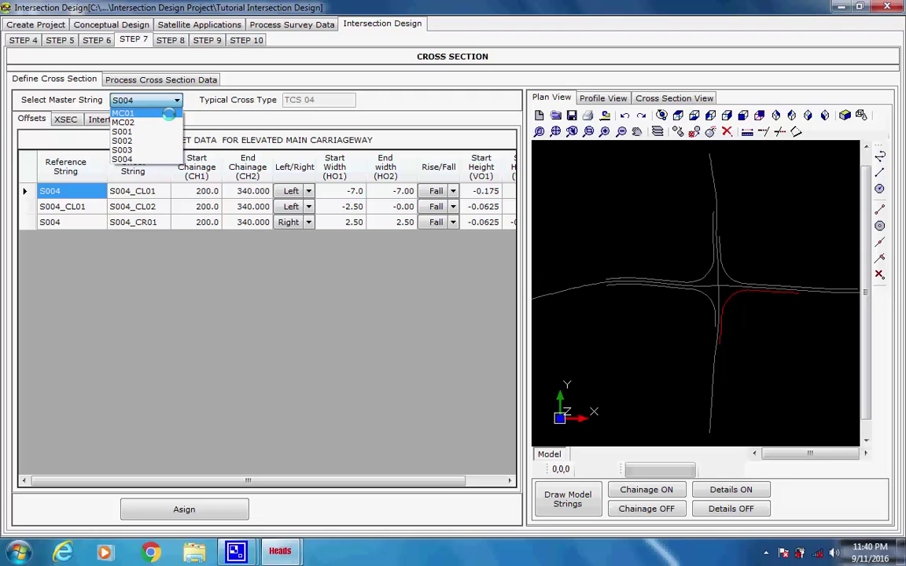
click(169, 114)
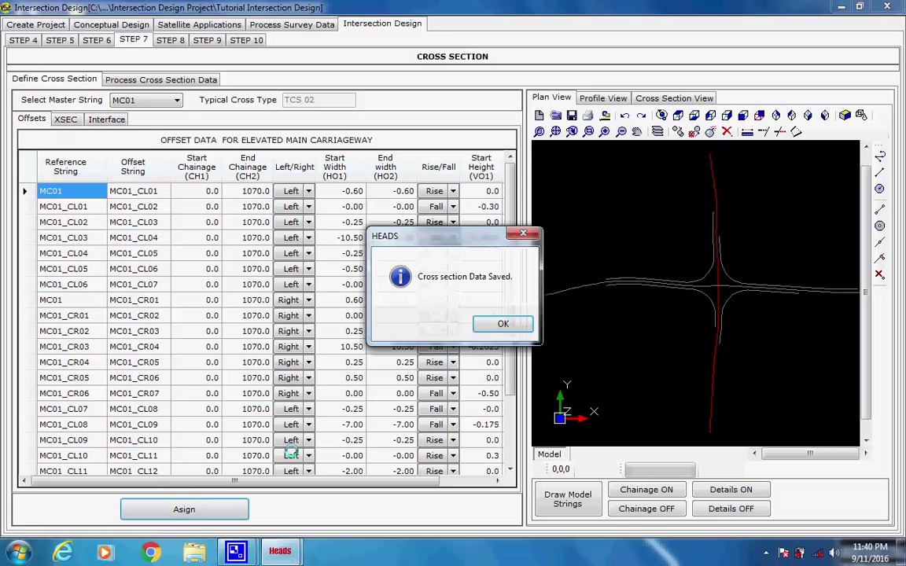
click(496, 324)
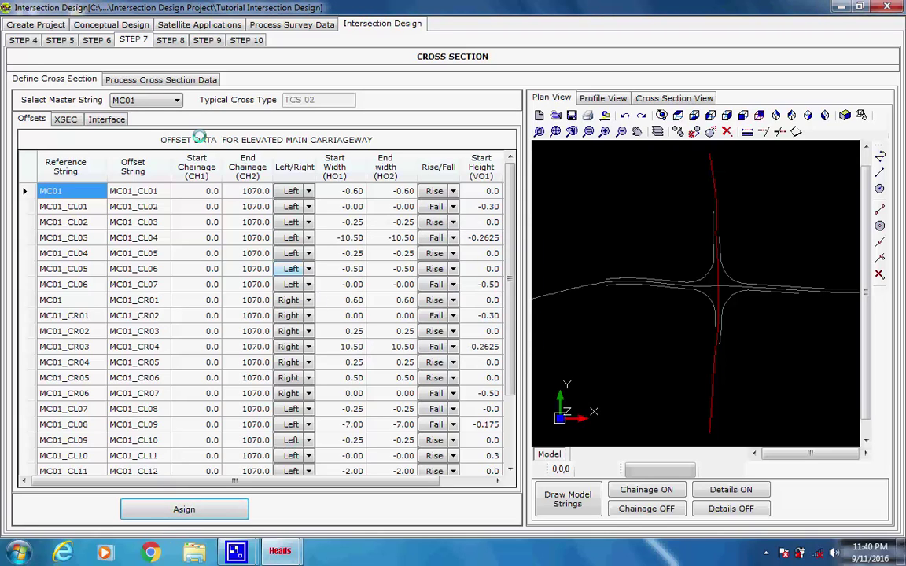
Start processing the Cross_Section.txt data with all items included and run the offset strings of MC01.
click(117, 80)
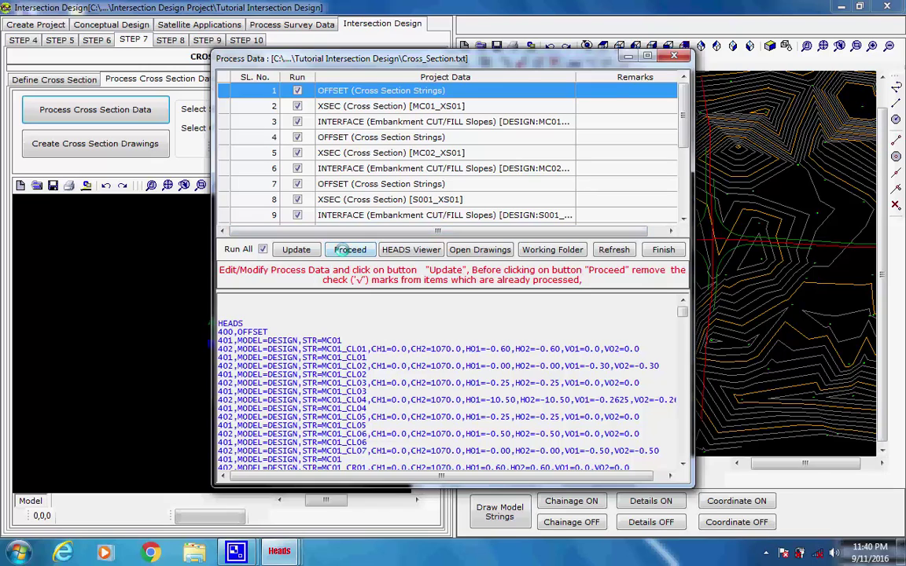
click(349, 249)
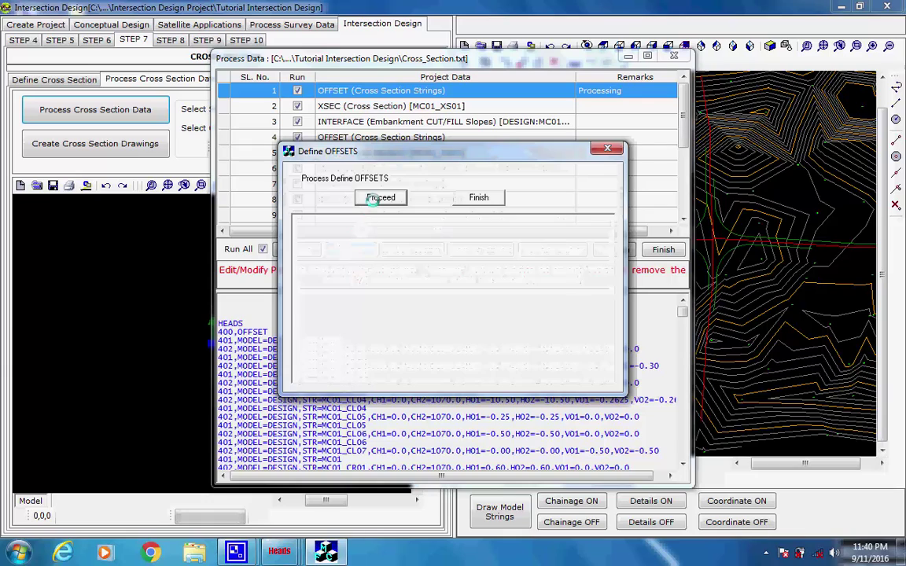
click(377, 197)
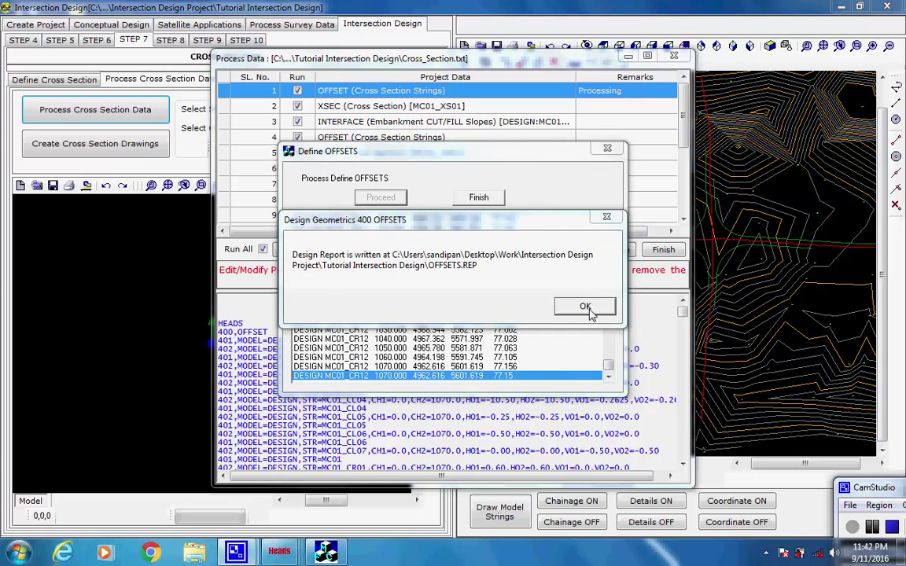
click(585, 307)
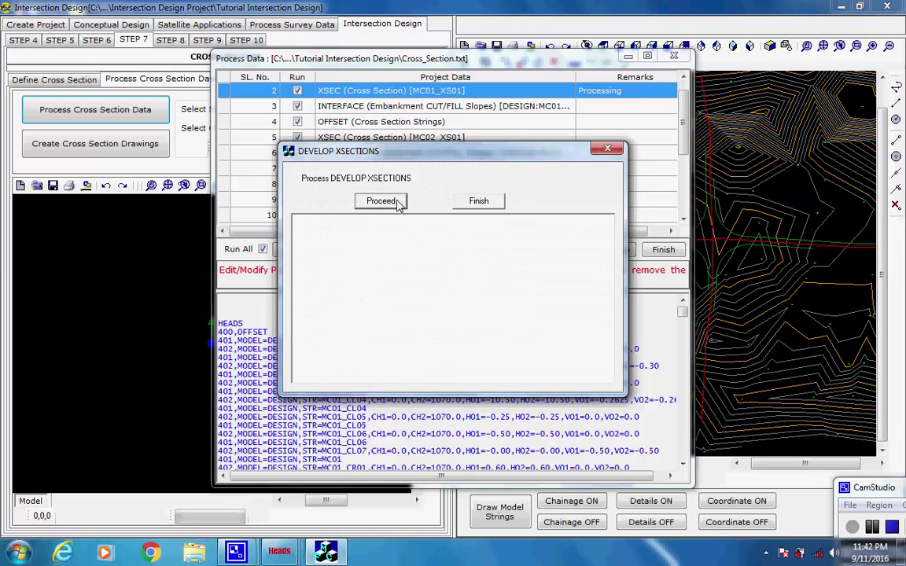
Develop the MC01_XS01 cross sections and process the embankment cut/fill interface slopes of MC01.
click(381, 202)
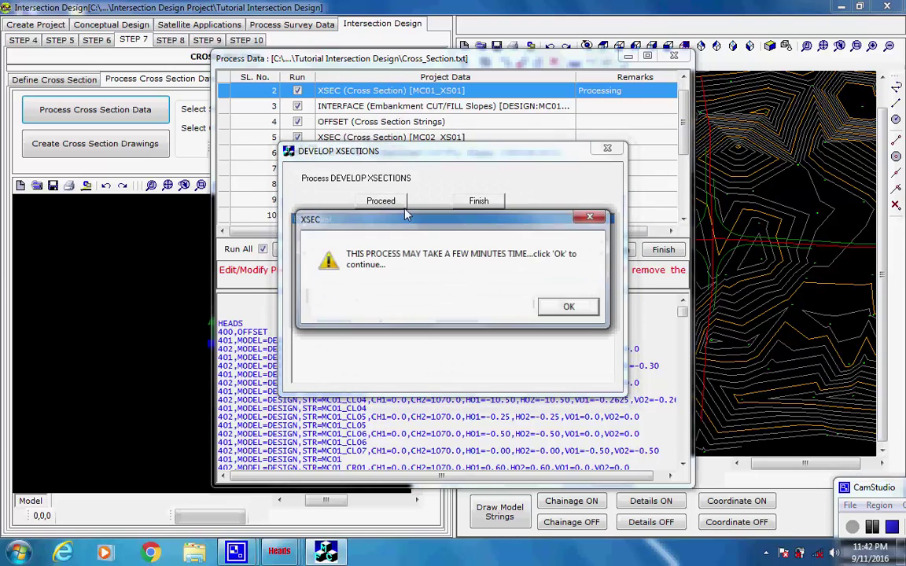
click(566, 308)
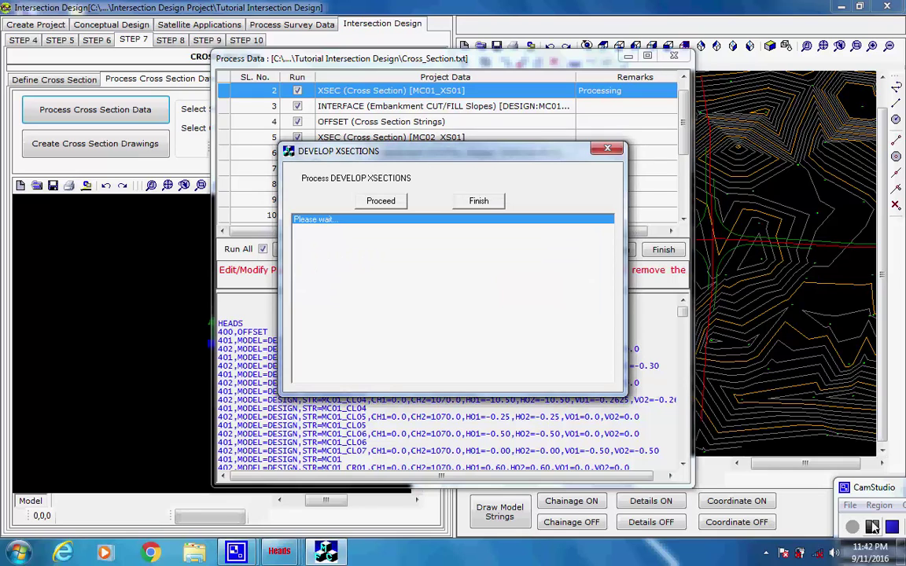
click(565, 310)
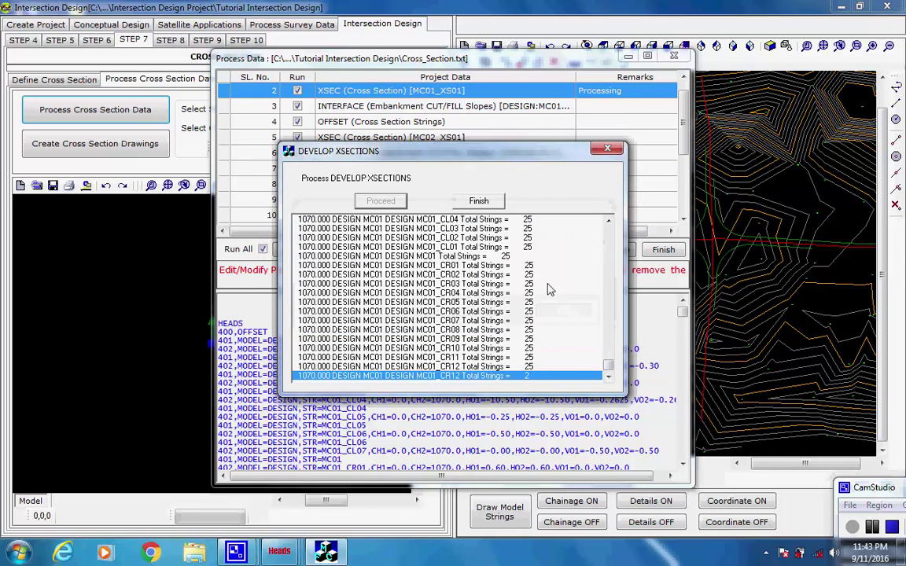
click(487, 202)
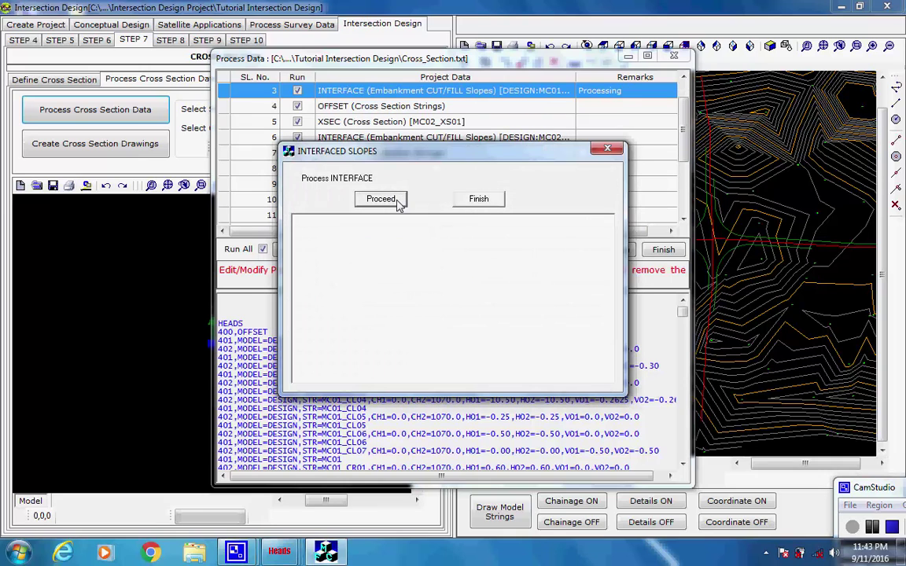
click(382, 199)
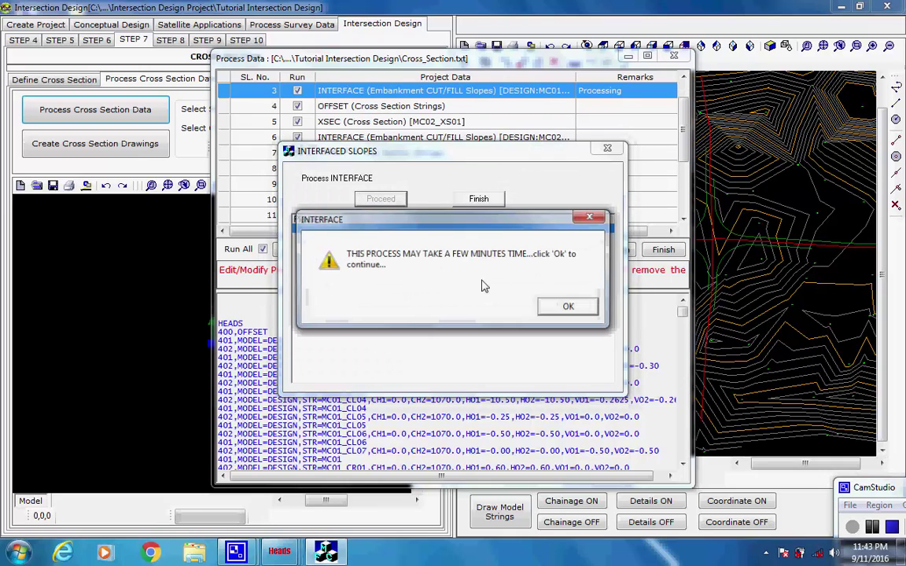
click(568, 306)
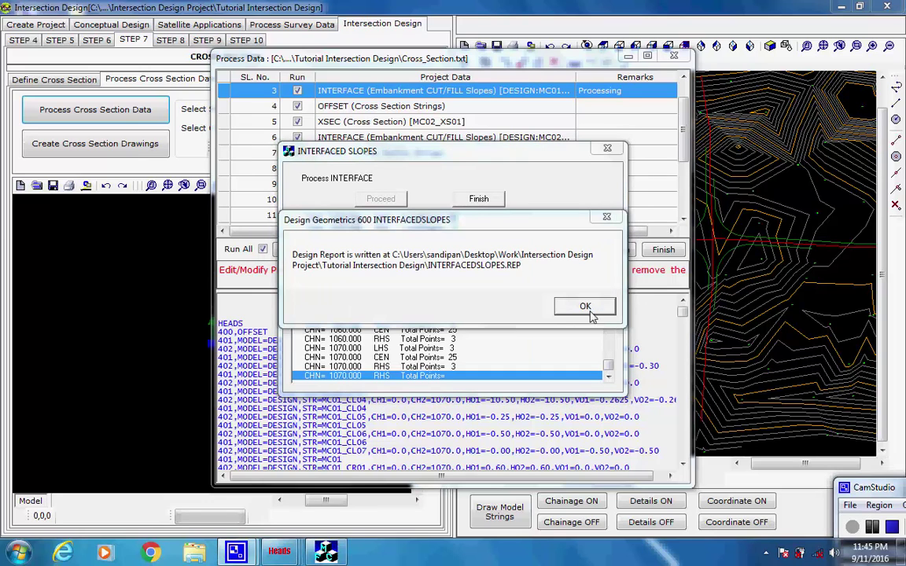
click(585, 308)
click(479, 199)
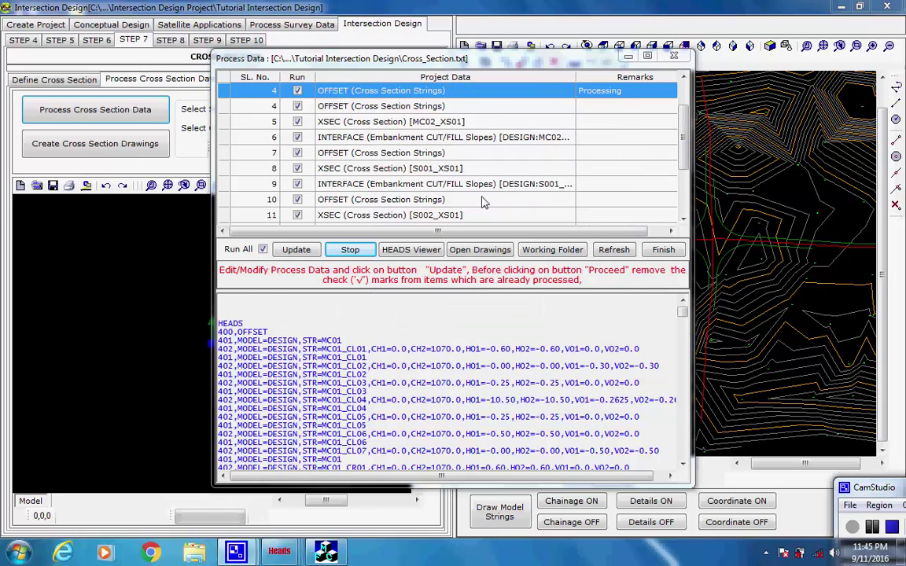
Process the offset strings of MC02 and develop its MC02_XS01 cross sections.
click(385, 196)
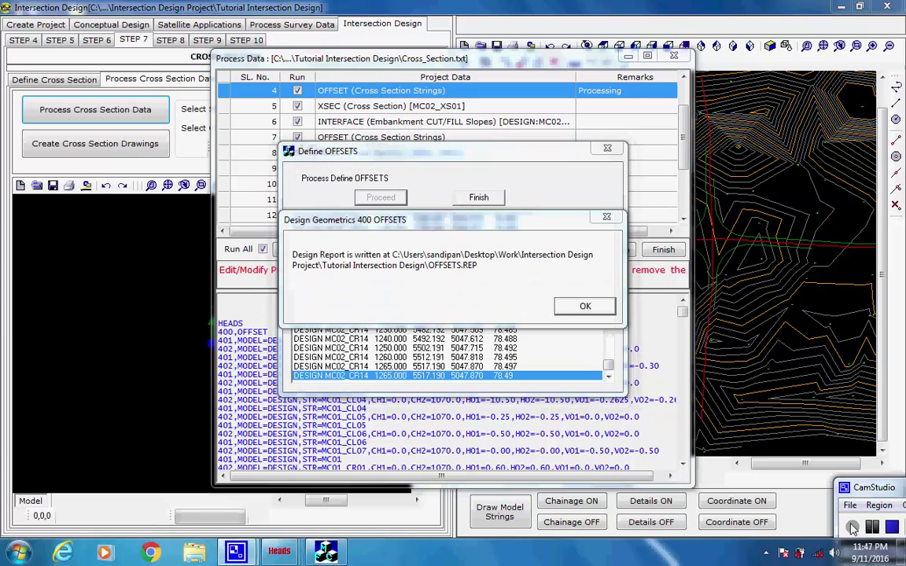
click(583, 306)
click(479, 198)
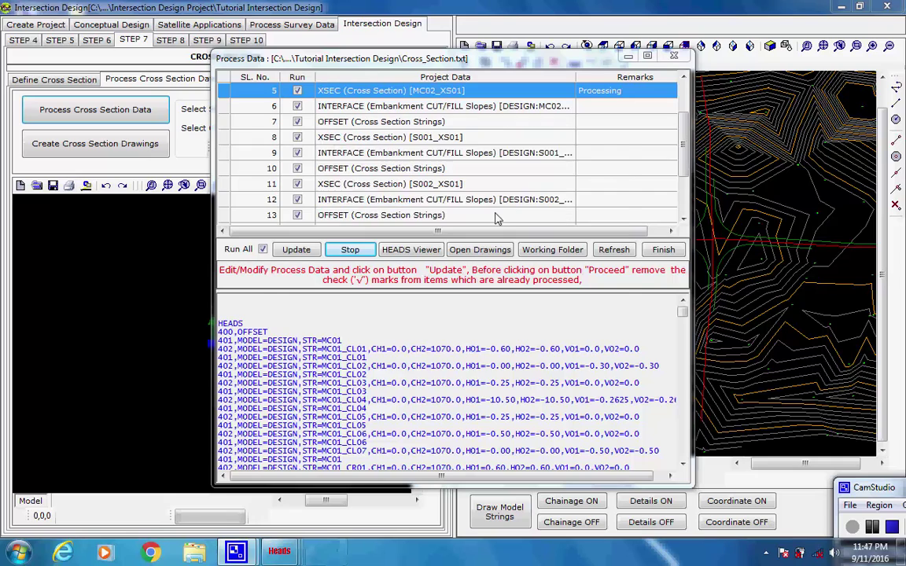
click(392, 202)
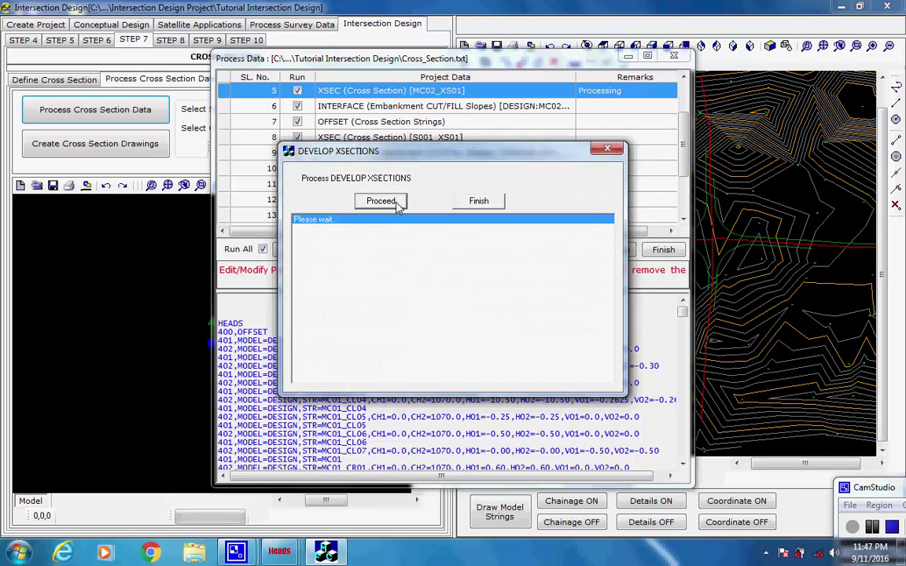
click(568, 308)
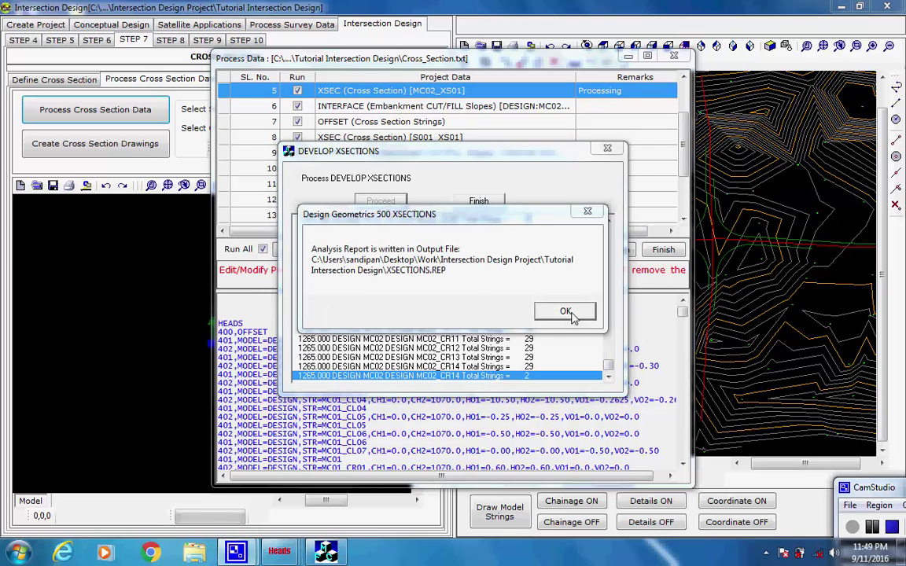
click(565, 311)
click(478, 202)
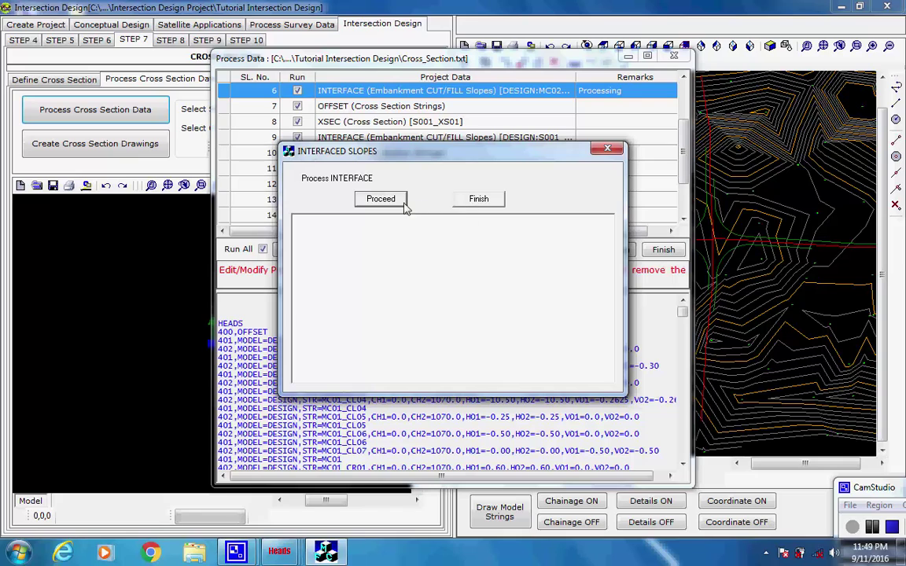
Process the embankment cut/fill interface slopes of design string MC02.
click(399, 202)
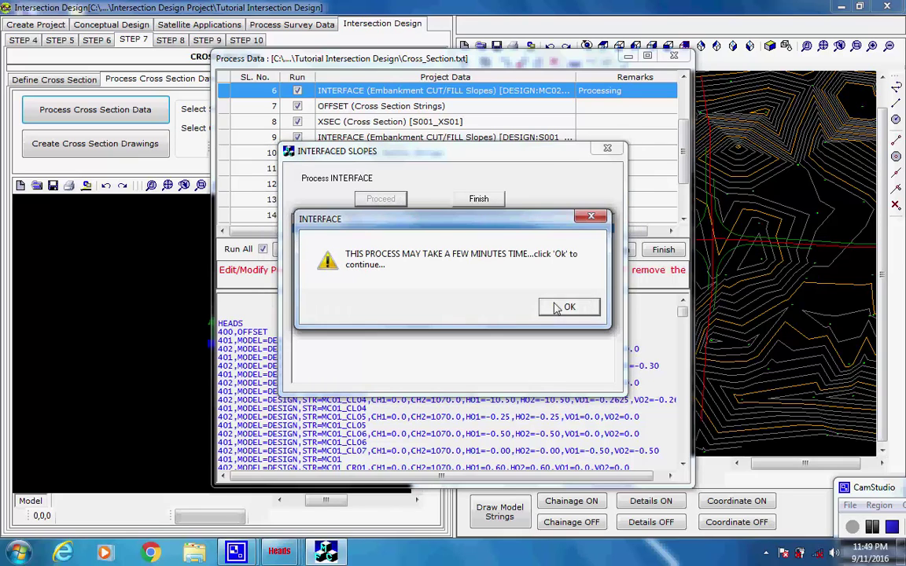
click(564, 308)
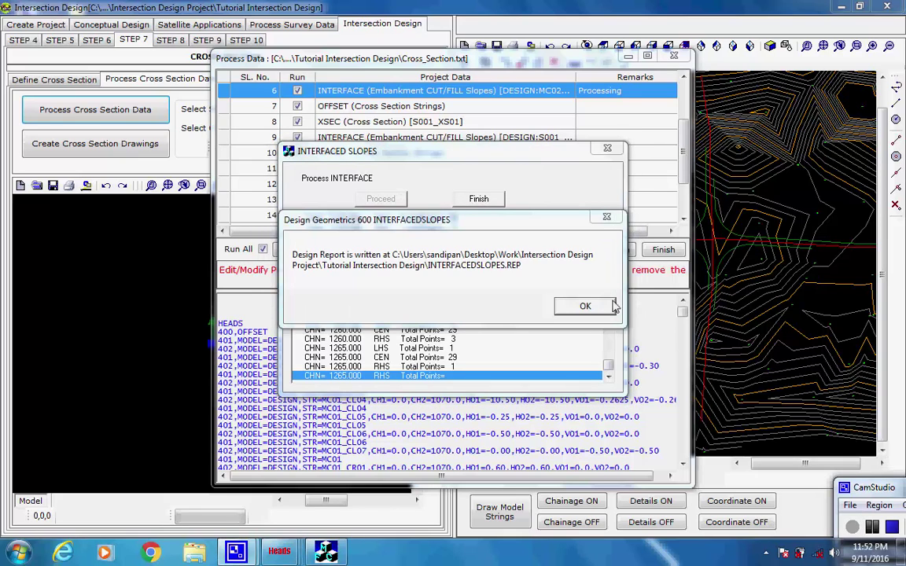
click(588, 307)
click(488, 199)
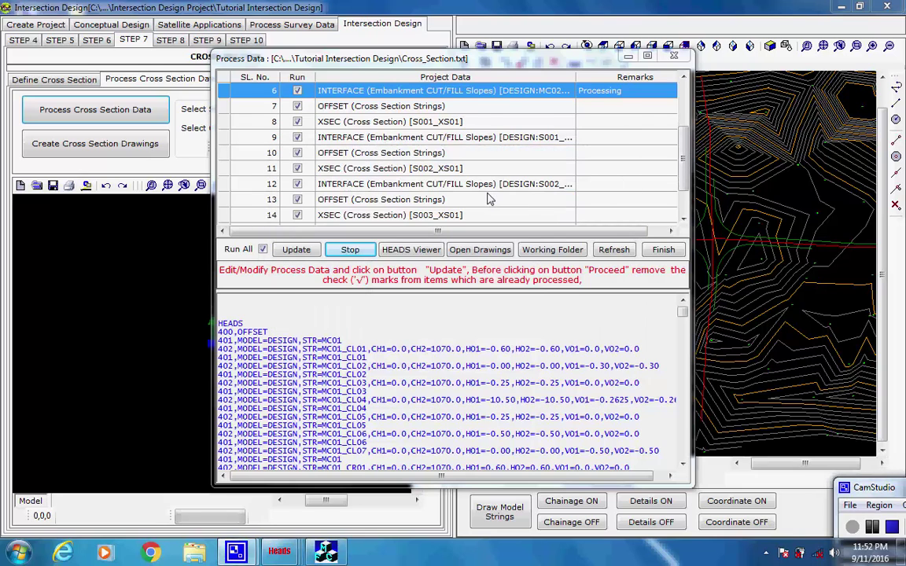
Process the offset strings of S001 and develop its S001_XS01 cross sections.
click(382, 198)
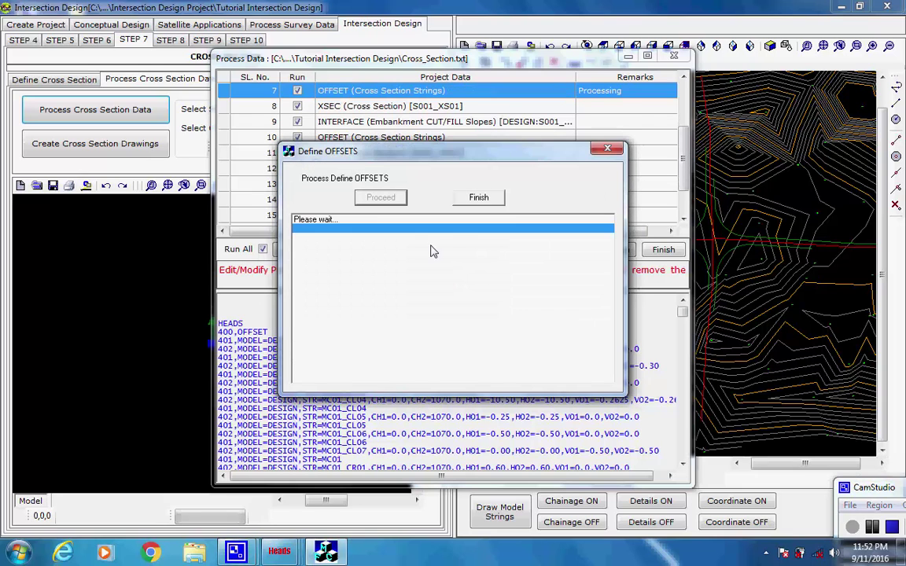
click(582, 307)
click(485, 199)
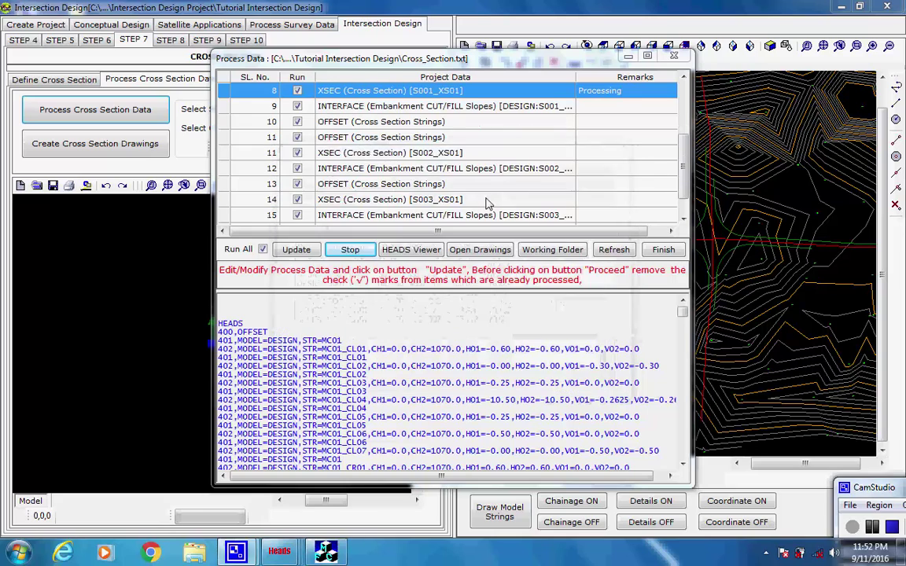
click(393, 202)
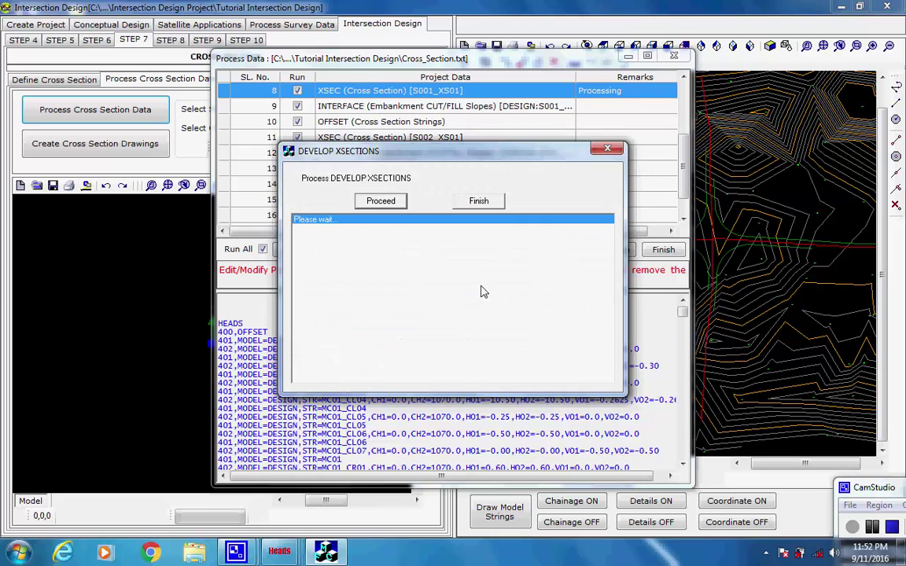
click(563, 305)
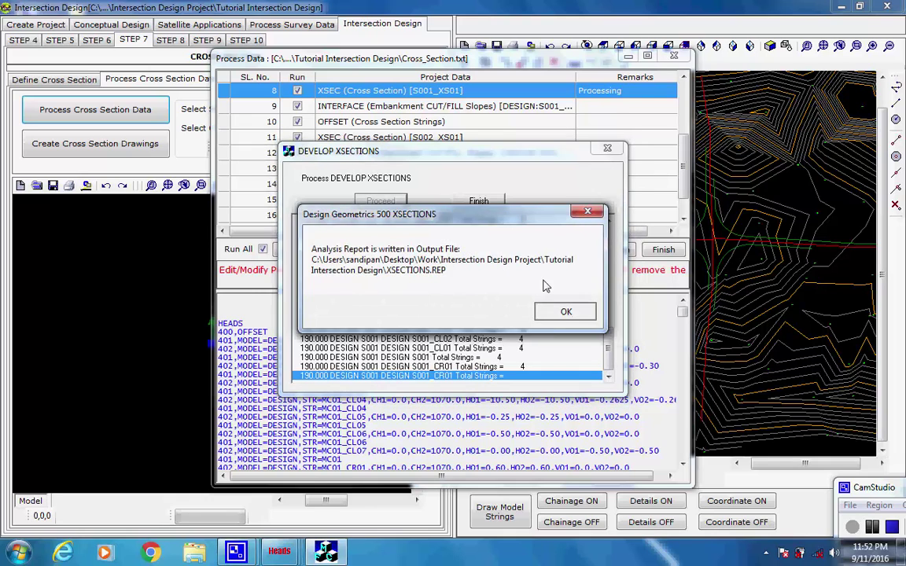
click(565, 311)
click(479, 201)
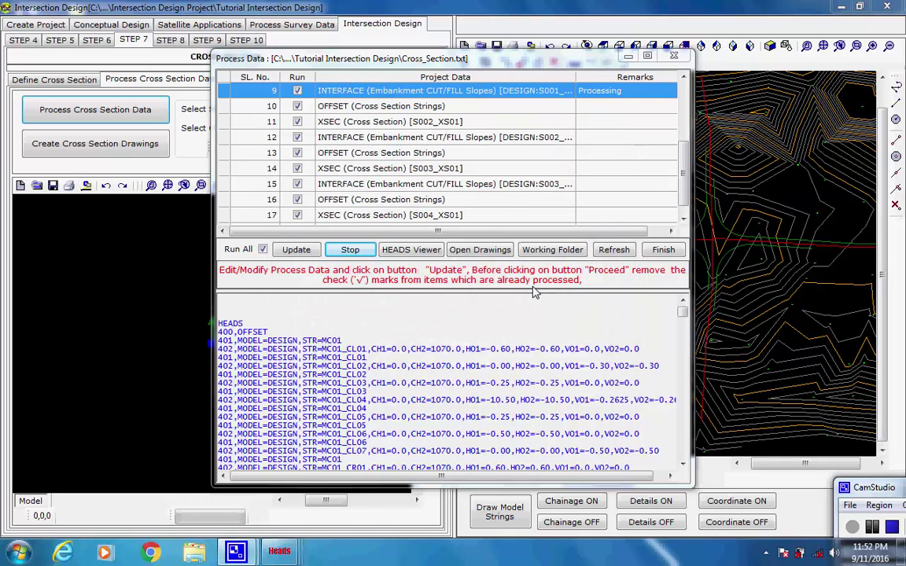
Process the embankment cut/fill interface slopes of design string S001.
click(396, 200)
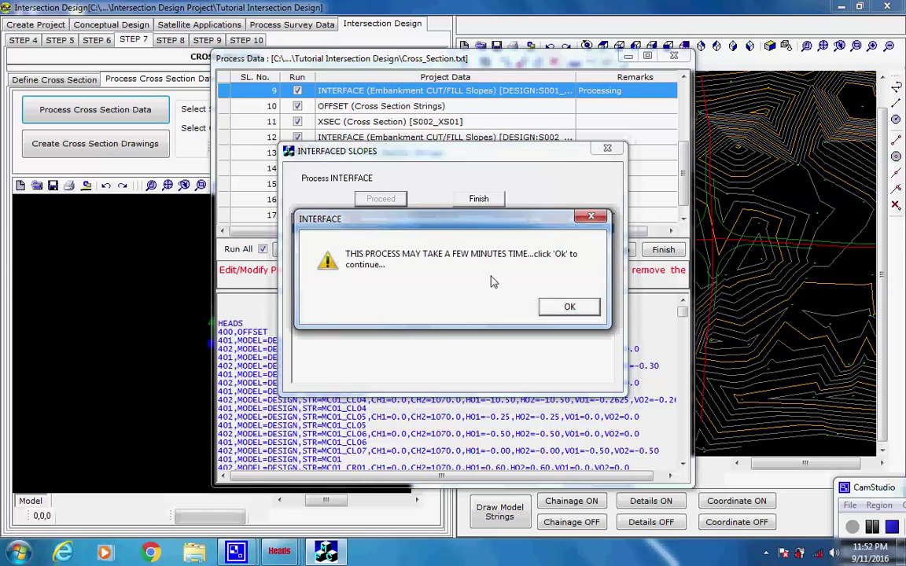
click(569, 306)
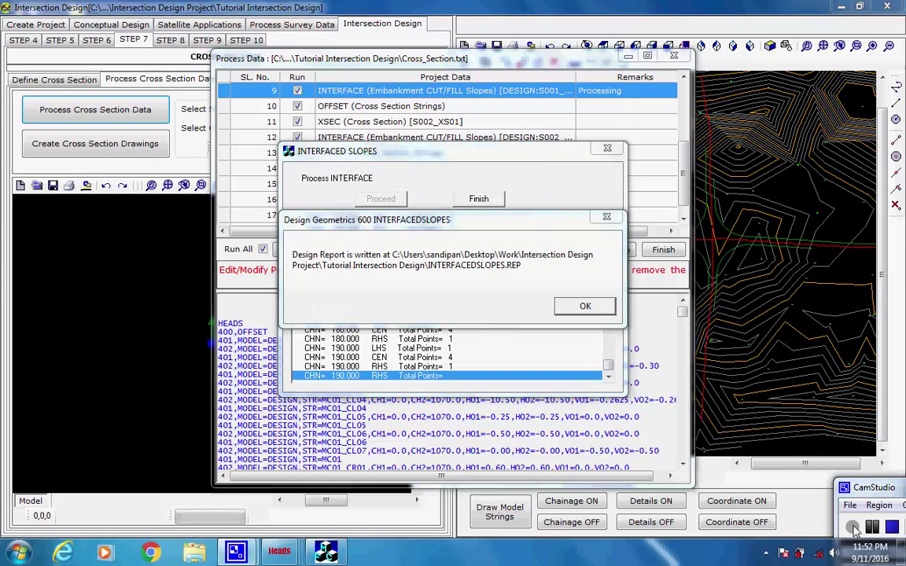
click(585, 306)
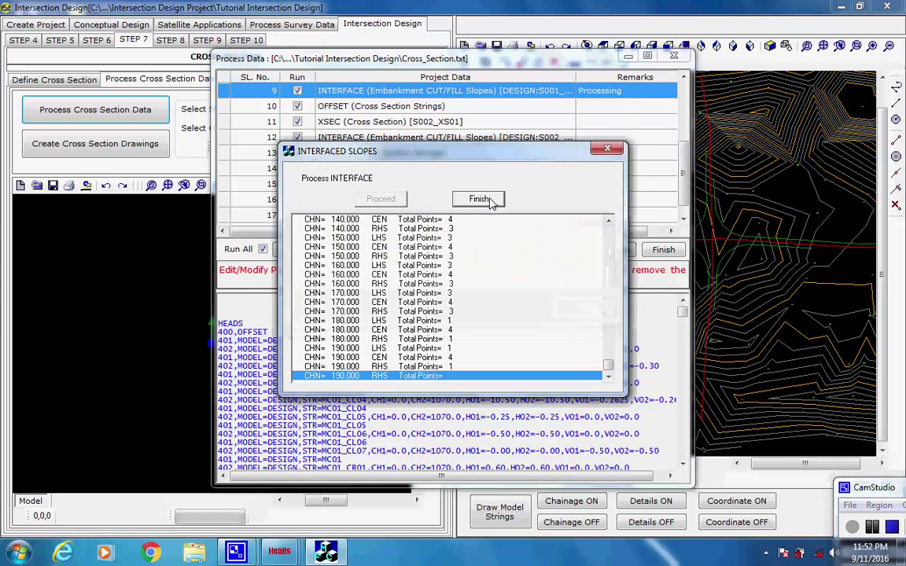
click(480, 199)
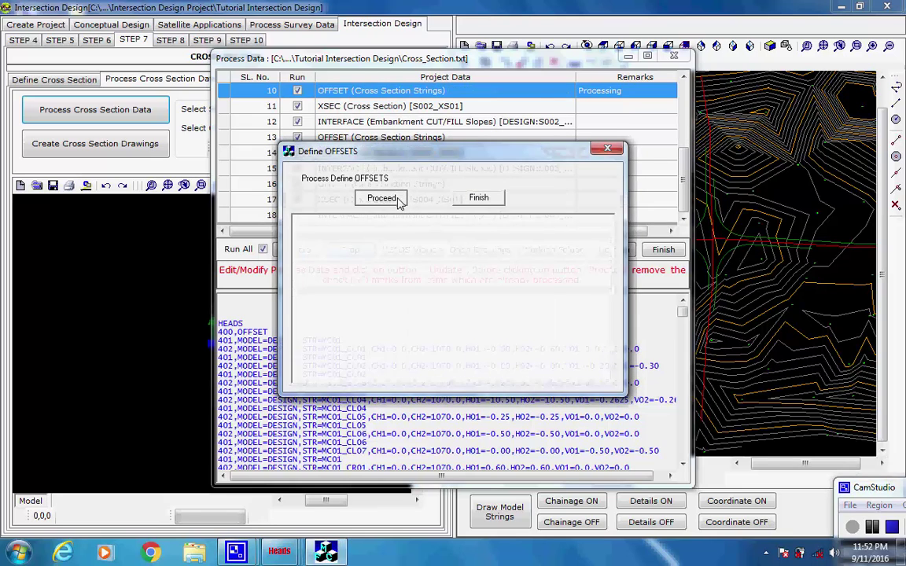
Process the offset strings of S002 and develop its S002_XS01 cross sections.
click(393, 199)
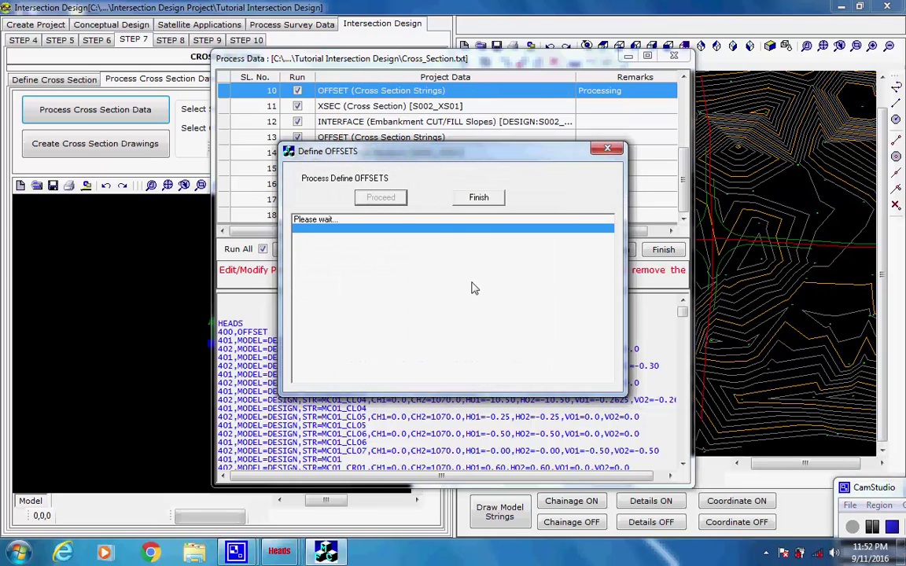
click(582, 305)
click(479, 198)
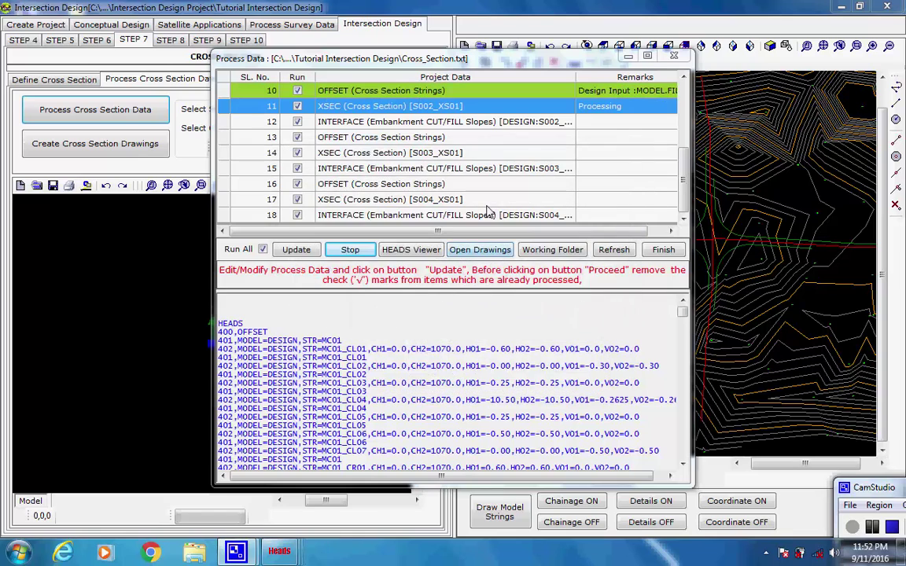
click(389, 200)
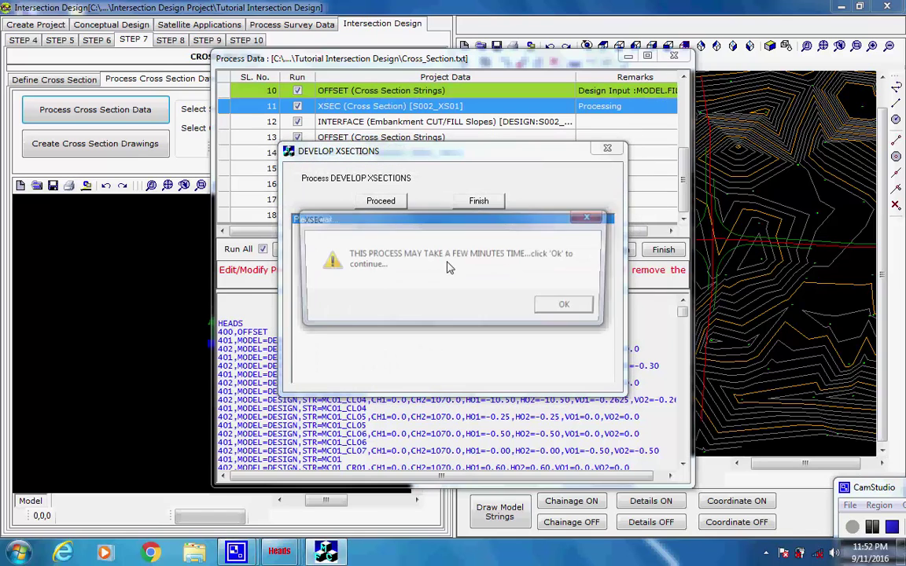
click(561, 305)
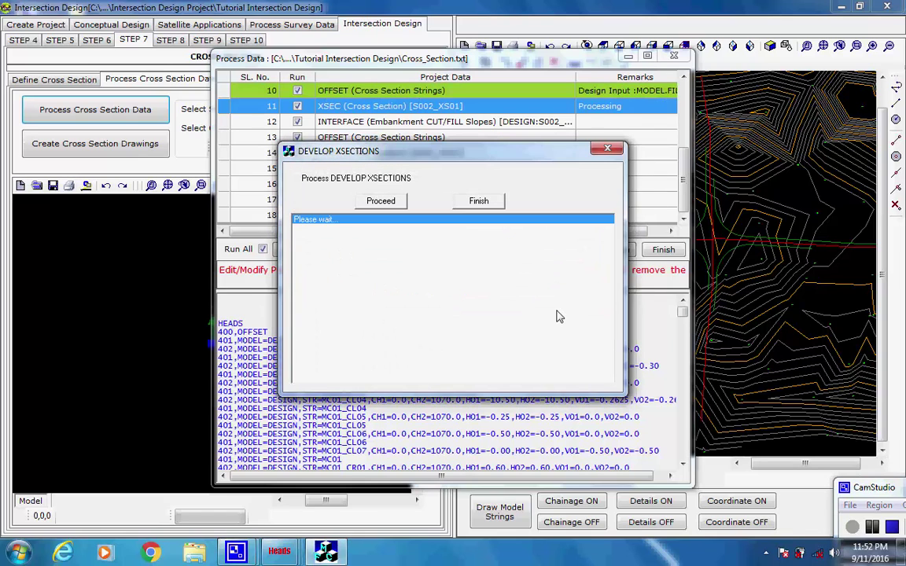
click(560, 308)
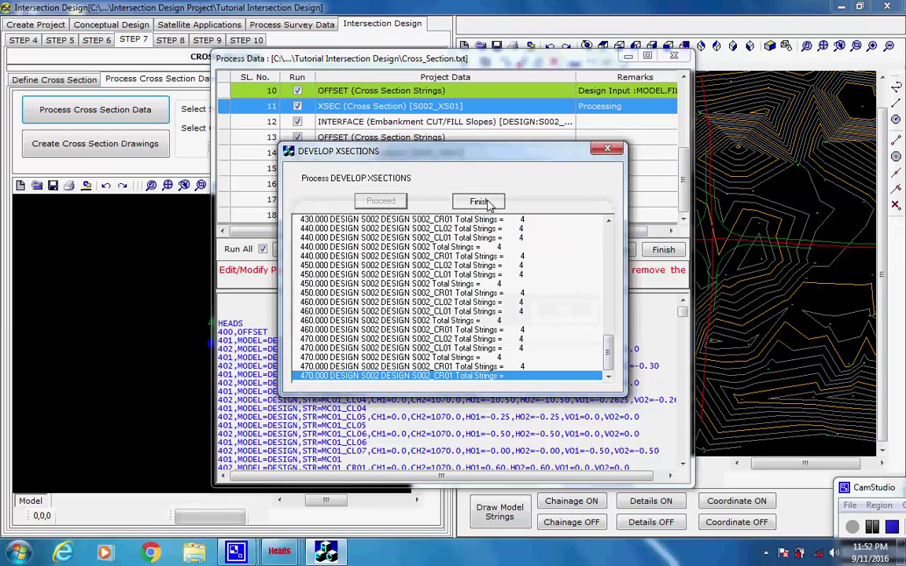
click(488, 202)
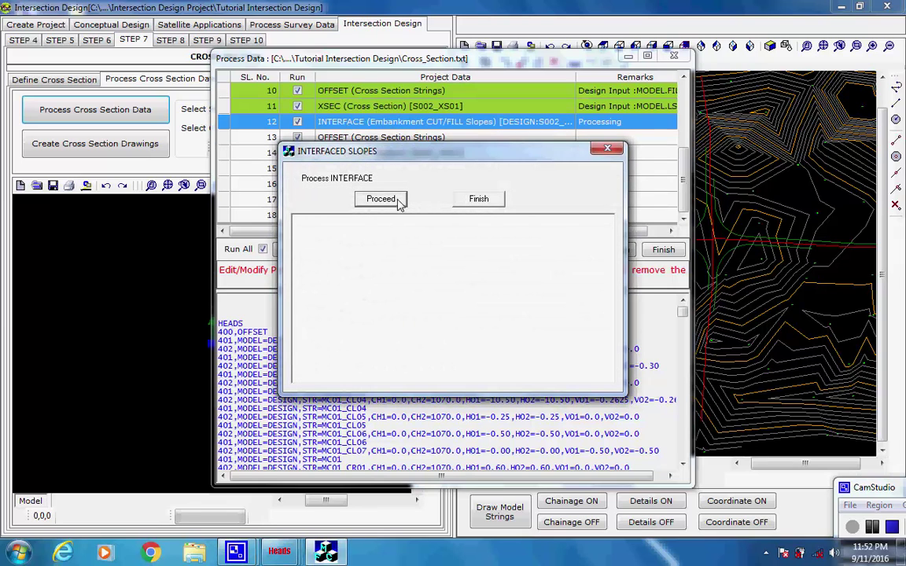
Process the embankment cut/fill interface slopes of design string S002.
click(381, 199)
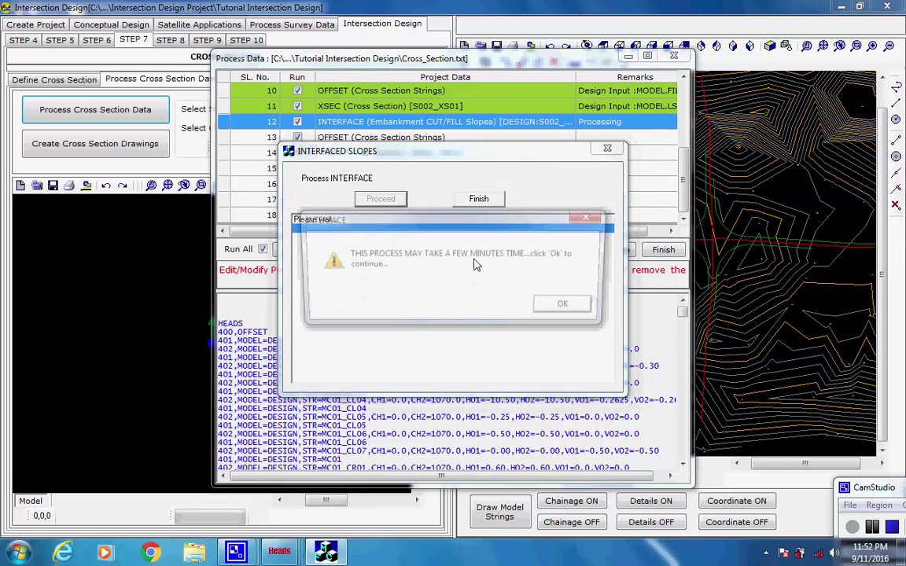
click(554, 306)
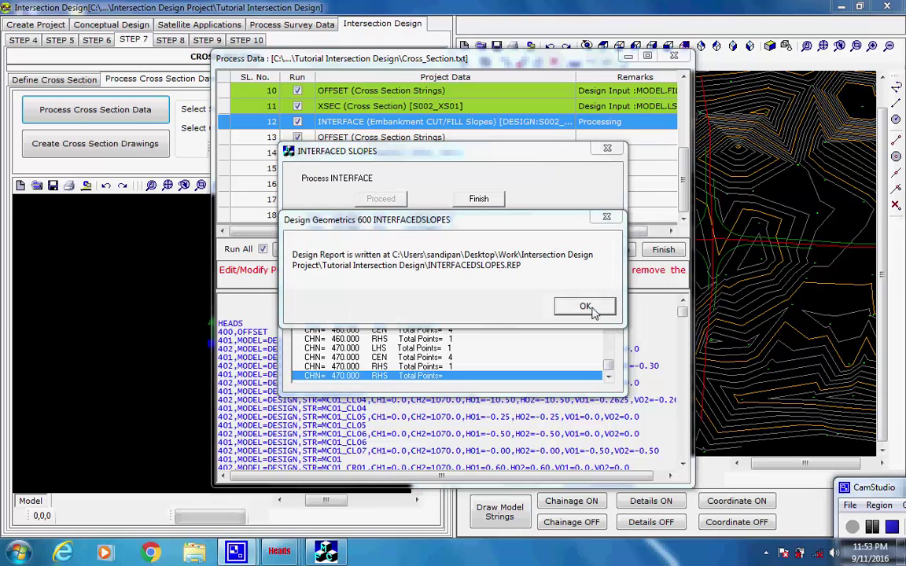
click(586, 307)
click(481, 199)
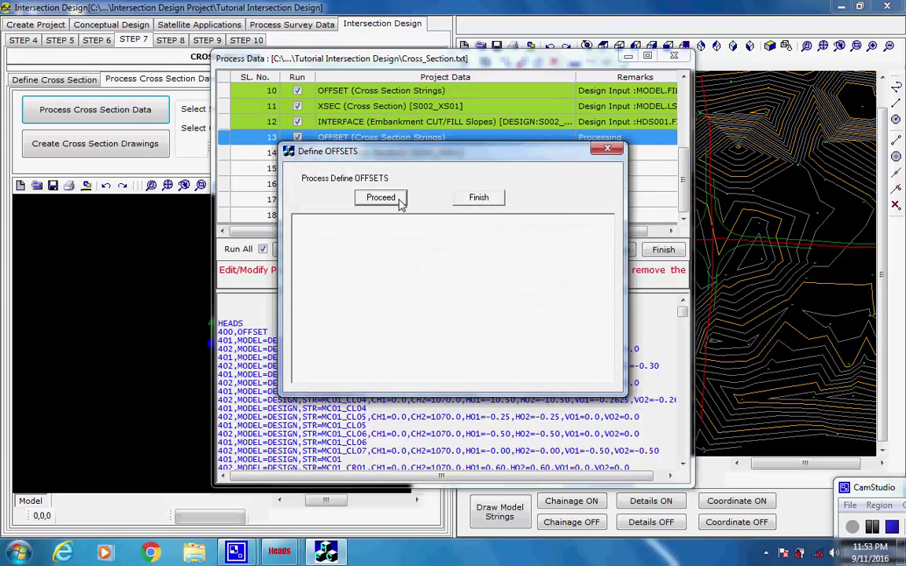
Process the offset strings of S003 and develop its S003_XS01 cross sections.
click(379, 197)
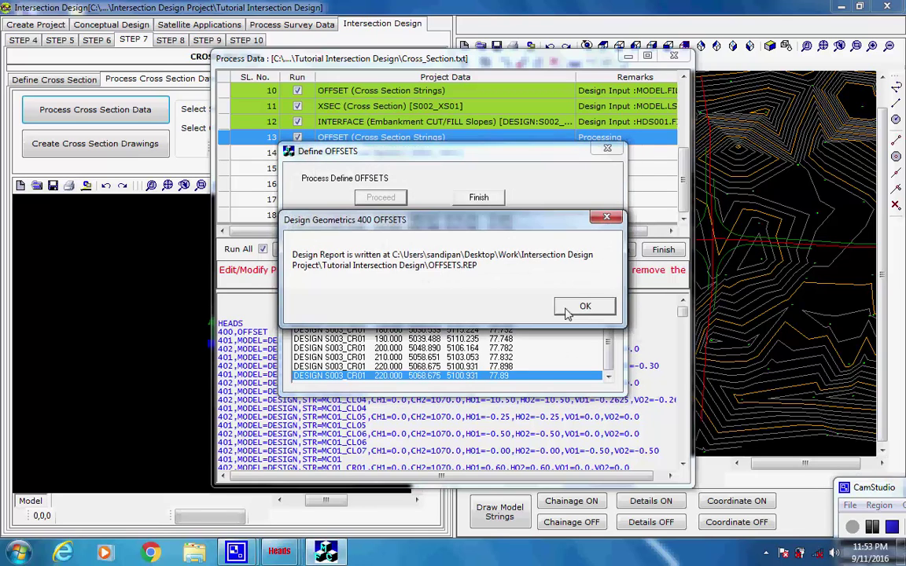
click(582, 305)
click(492, 199)
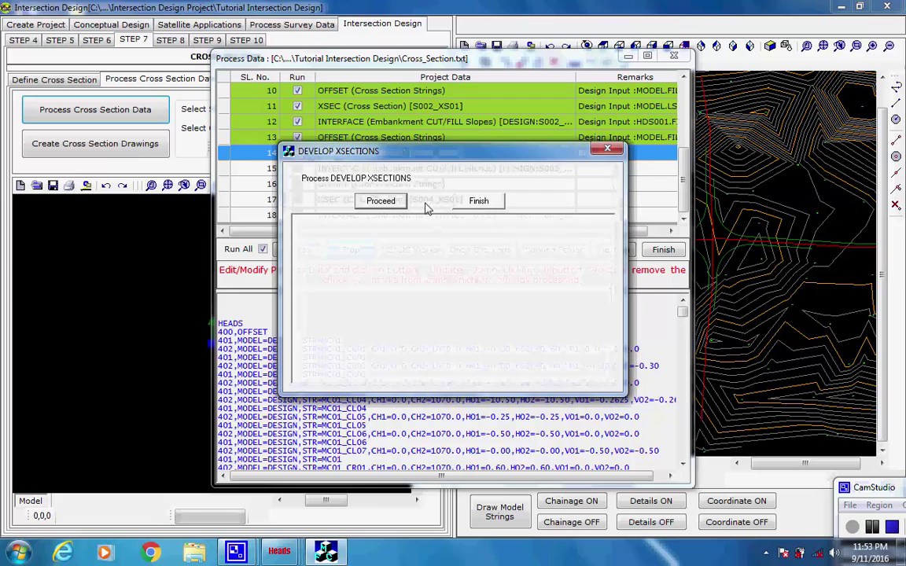
click(396, 202)
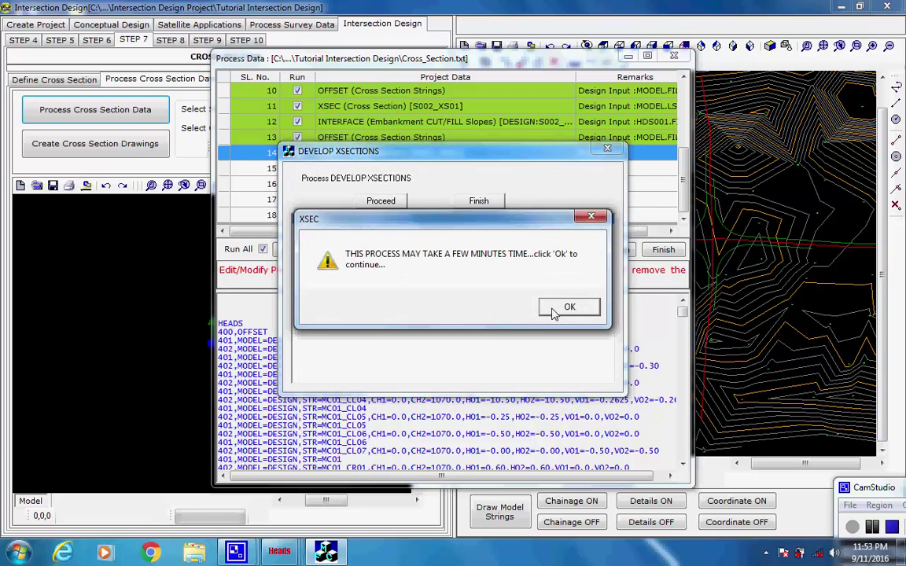
click(553, 310)
click(556, 309)
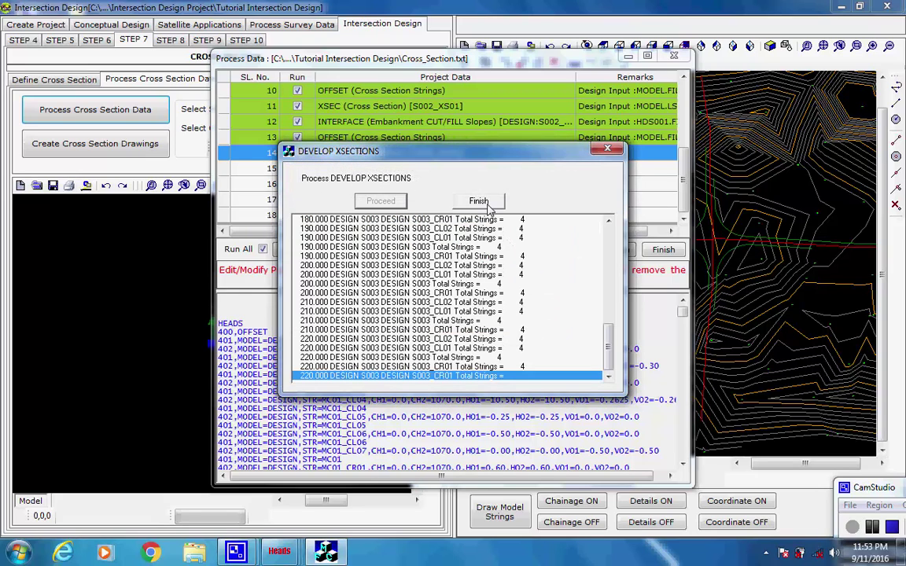
click(481, 202)
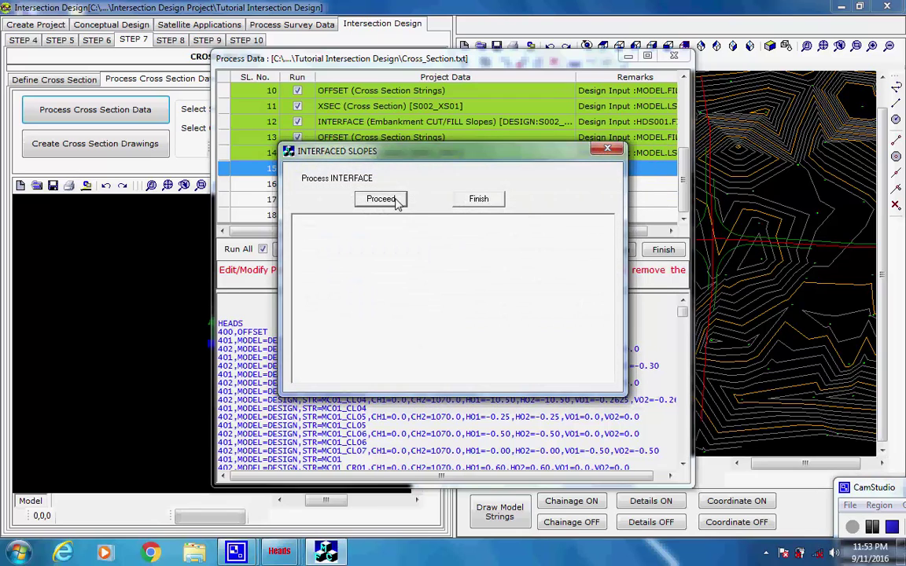
Process the embankment cut/fill interface slopes of design string S003.
click(383, 199)
click(561, 304)
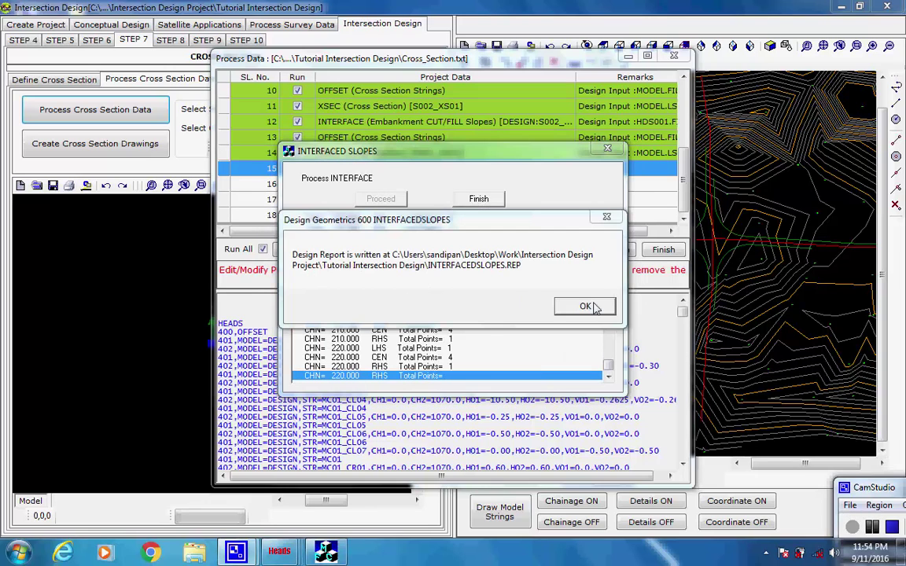
click(587, 307)
click(481, 201)
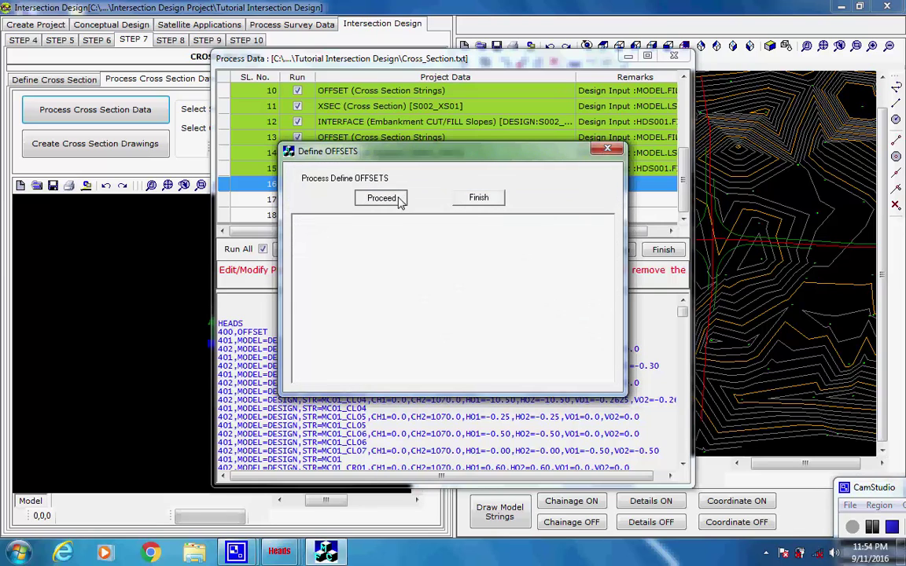
Process the offset strings of S004 and develop its S004_XS01 cross sections.
click(382, 198)
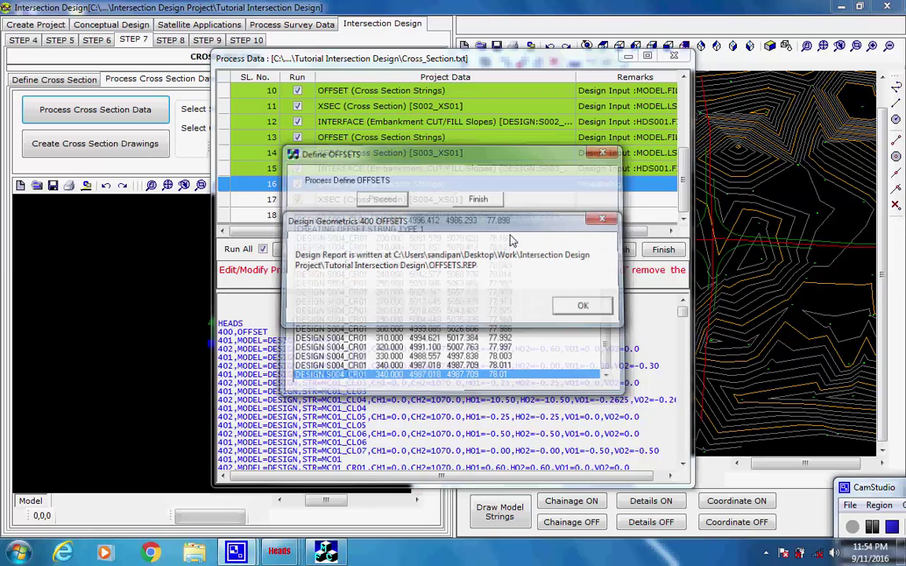
click(478, 201)
click(381, 201)
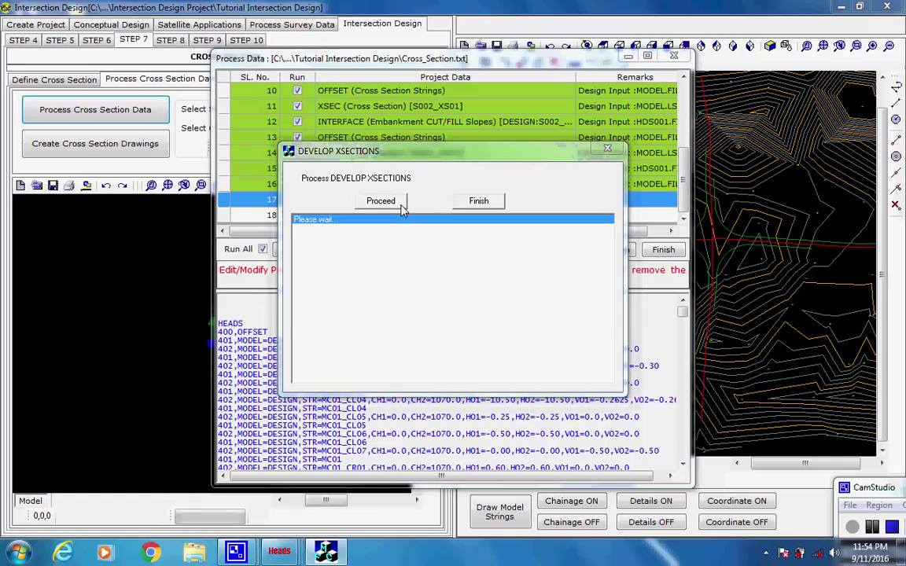
click(569, 308)
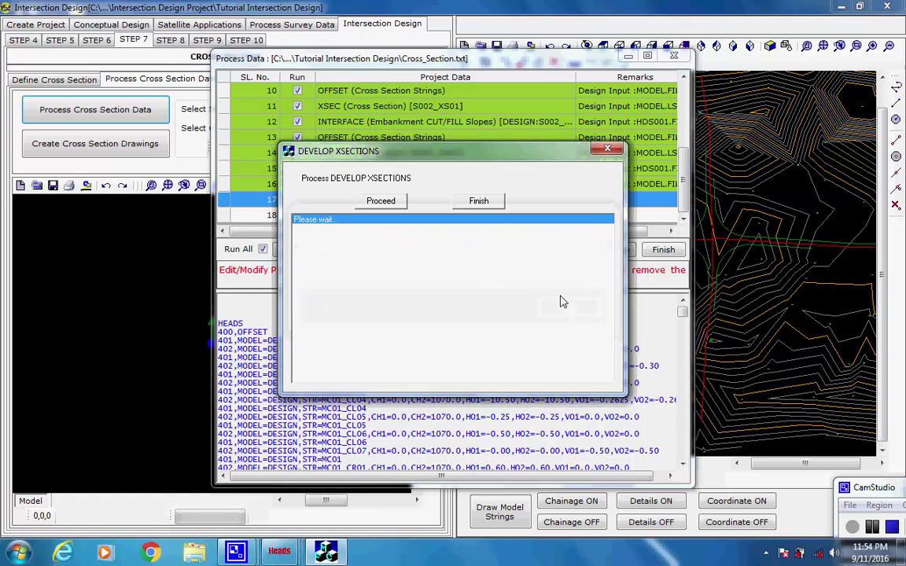
click(563, 312)
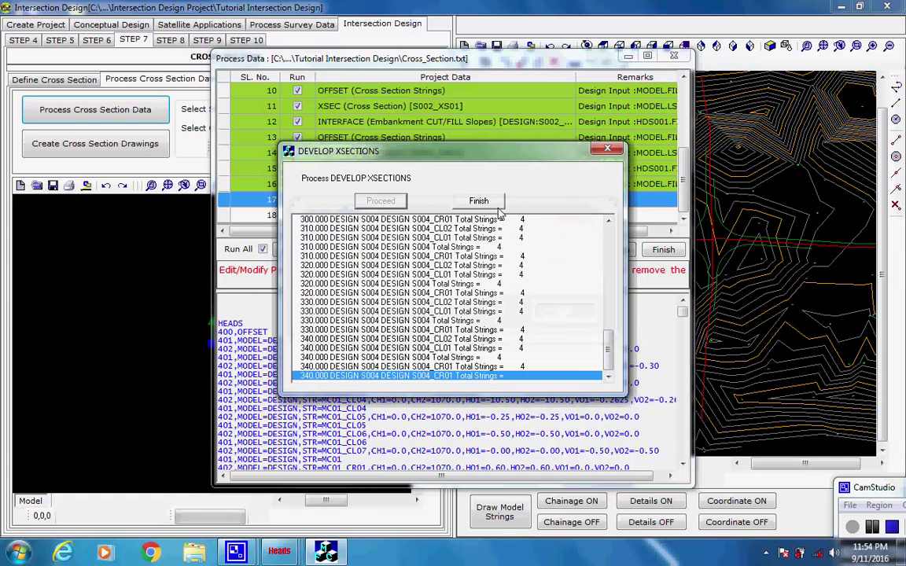
click(473, 201)
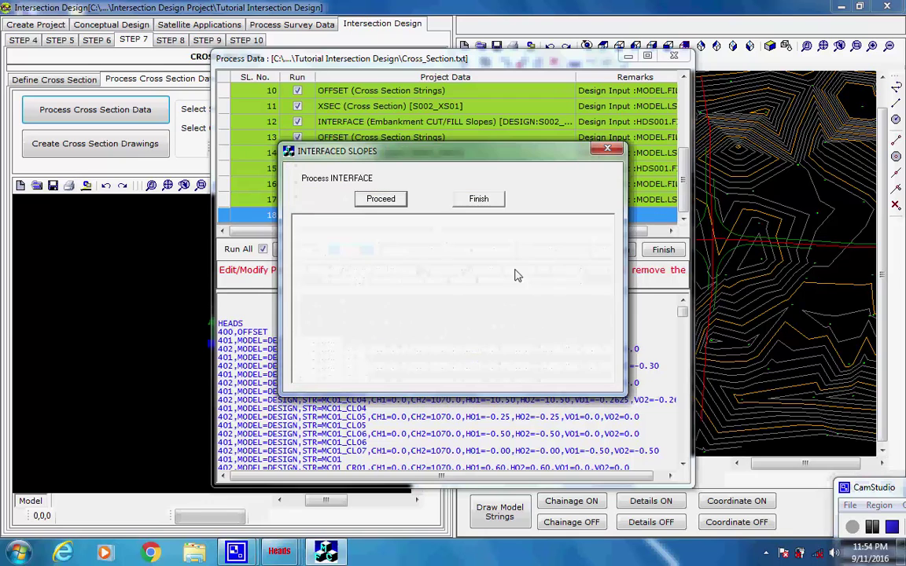
Process the embankment cut/fill interface slopes of design string S004.
click(401, 201)
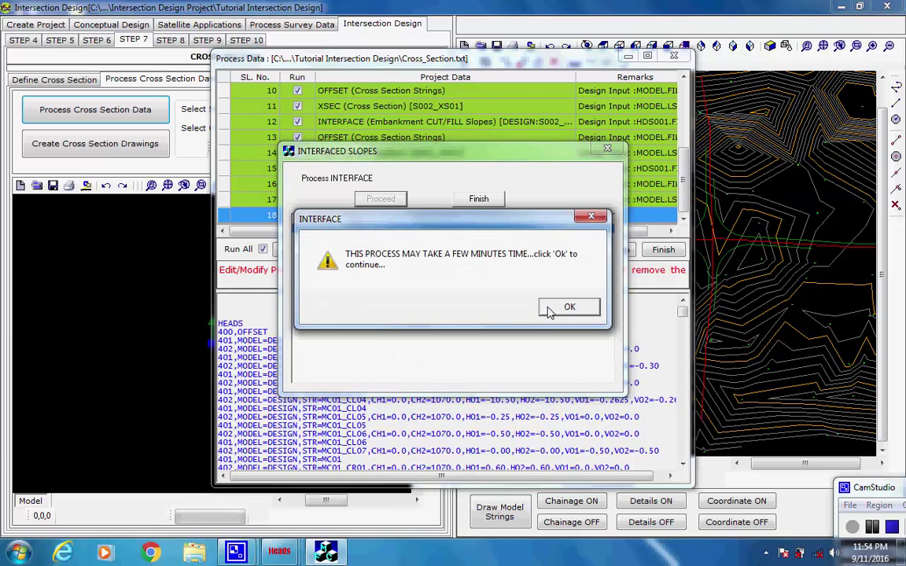
click(552, 311)
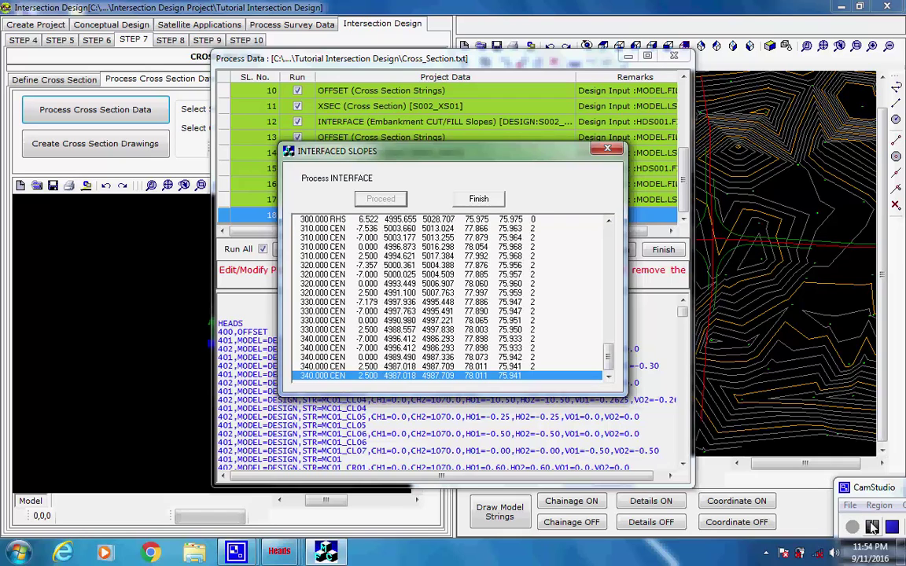
click(586, 307)
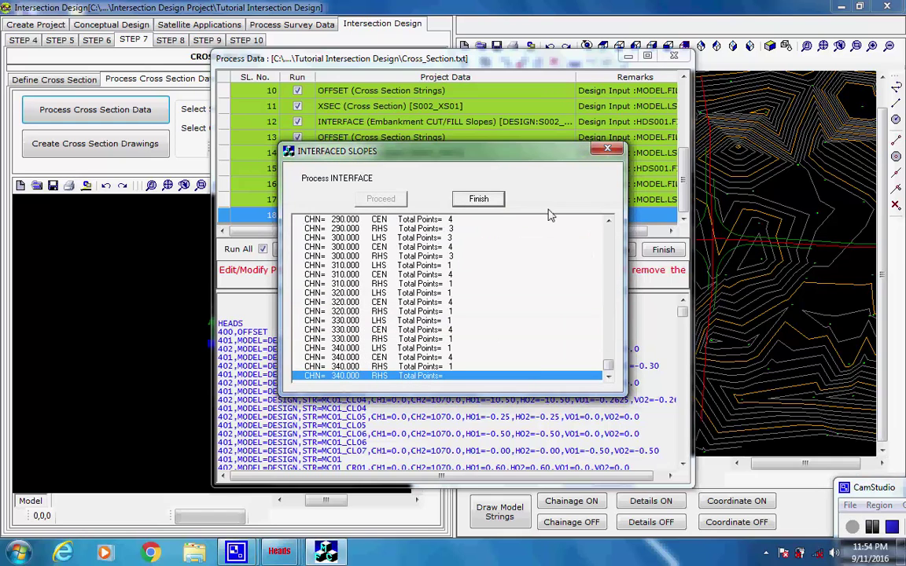
click(479, 199)
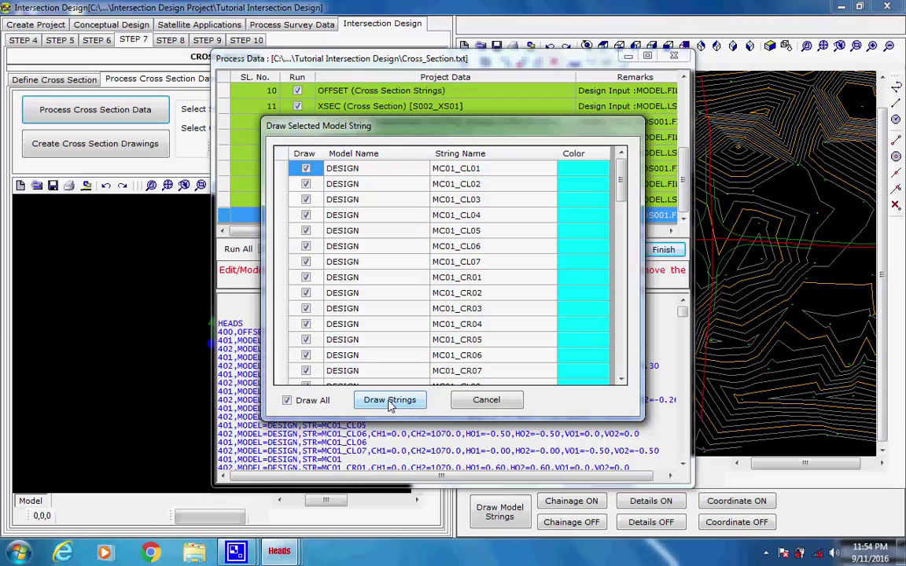
Draw all listed DESIGN model strings over the contour plan and examine the carriageways and slopes at the intersection.
click(390, 402)
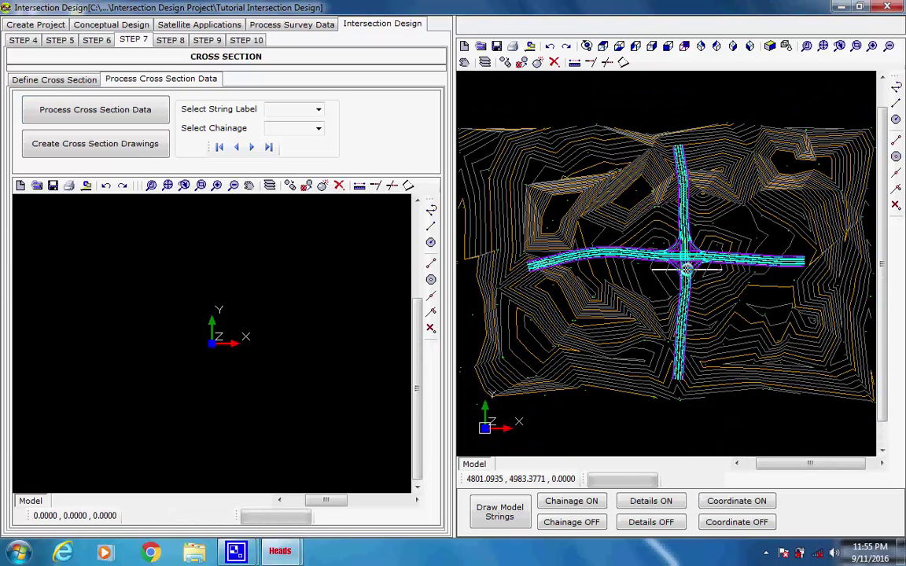
scroll(687, 270, up, 5)
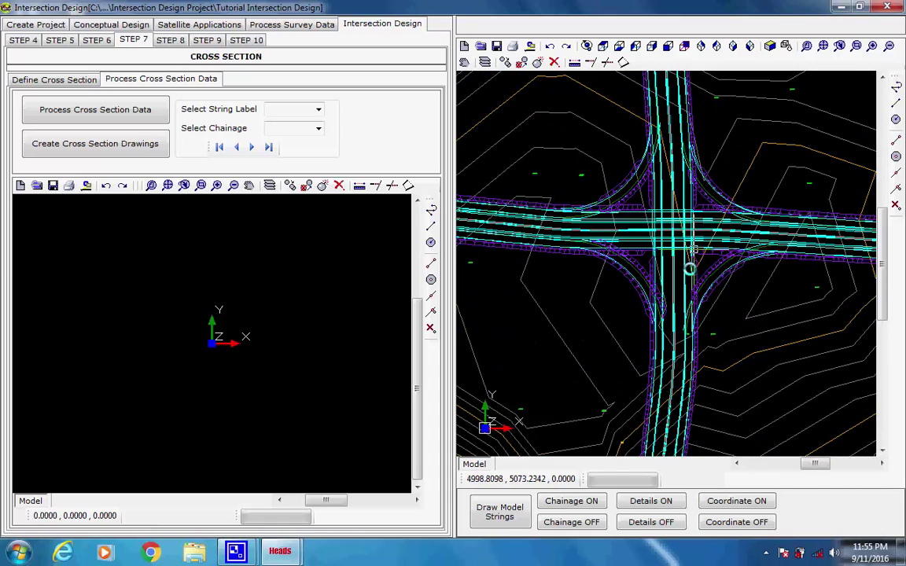
scroll(690, 268, up, 3)
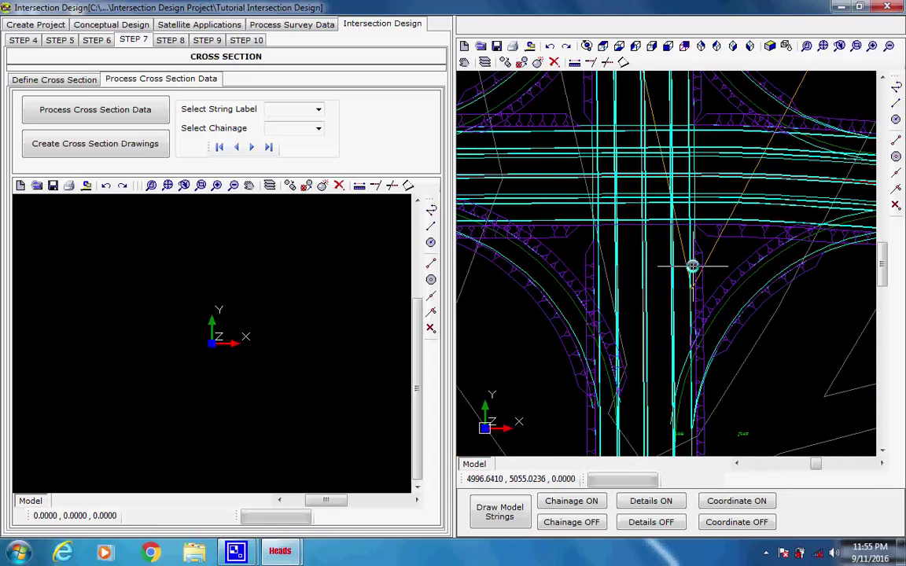
scroll(692, 267, down, 4)
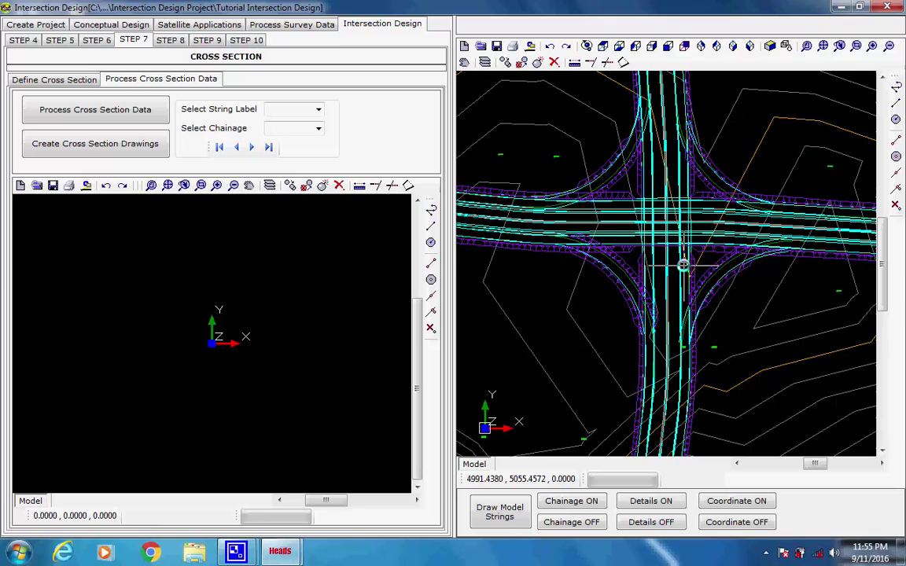
scroll(684, 266, up, 1)
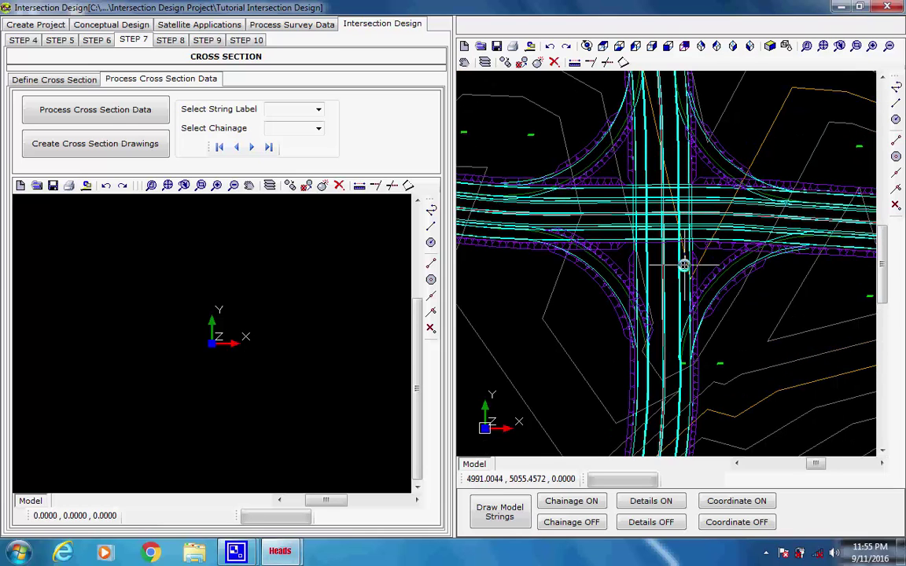
scroll(684, 266, down, 2)
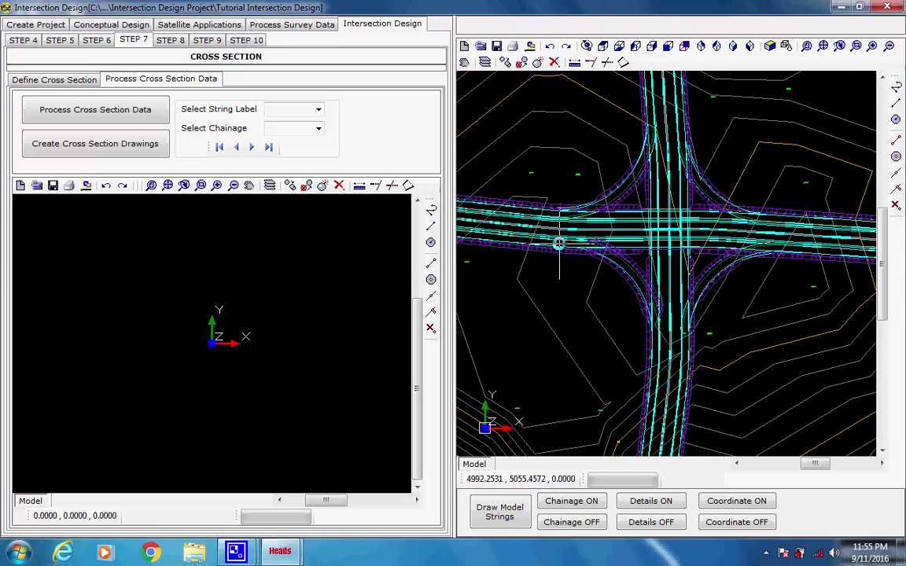
Create the cross section drawings for all the processed design strings.
click(103, 143)
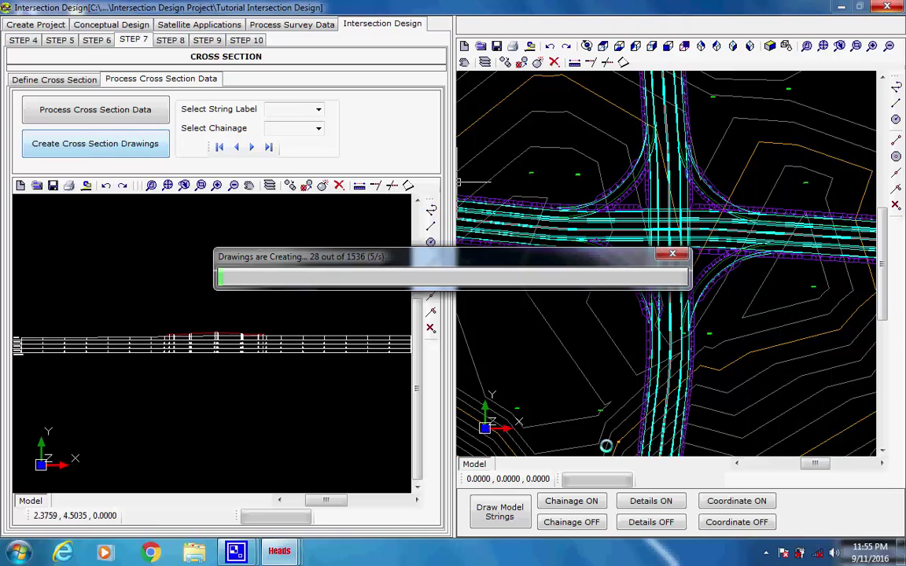
click(236, 555)
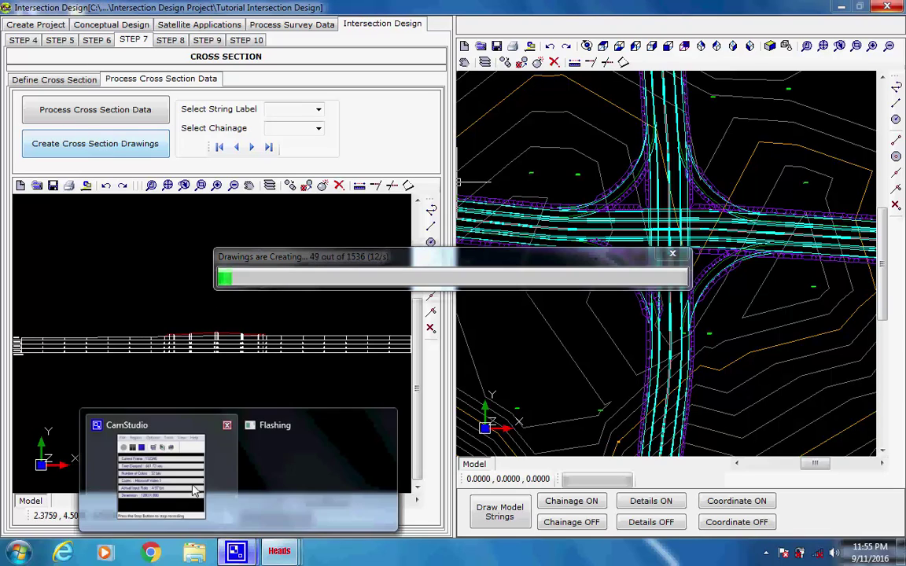
click(196, 491)
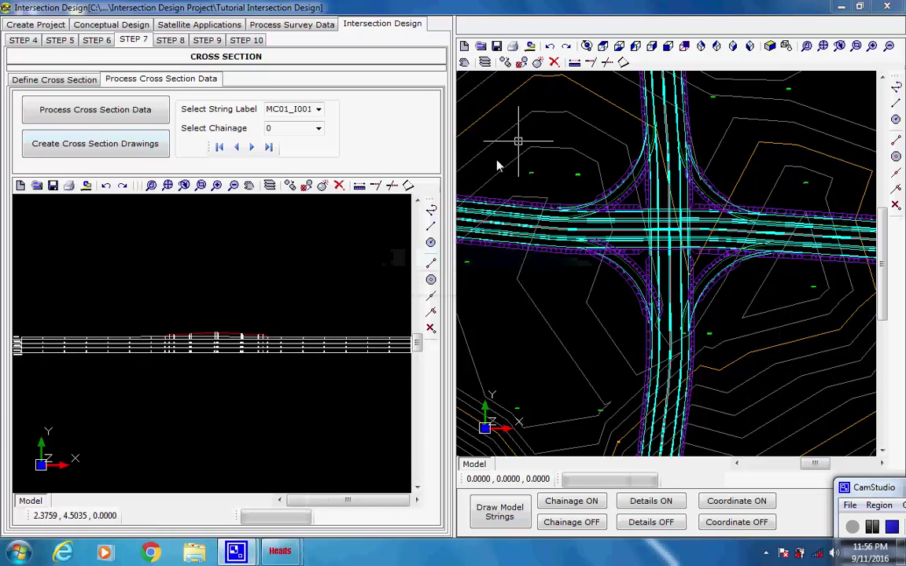
Display the MC01_I001 cross section at chainage 170 and examine its profile and its table of levels and offset distances.
click(318, 130)
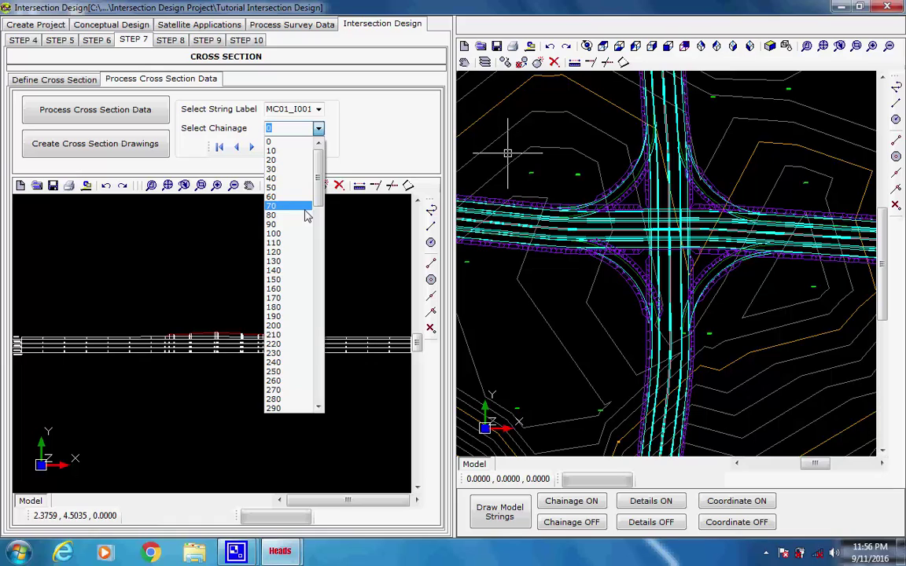
click(283, 298)
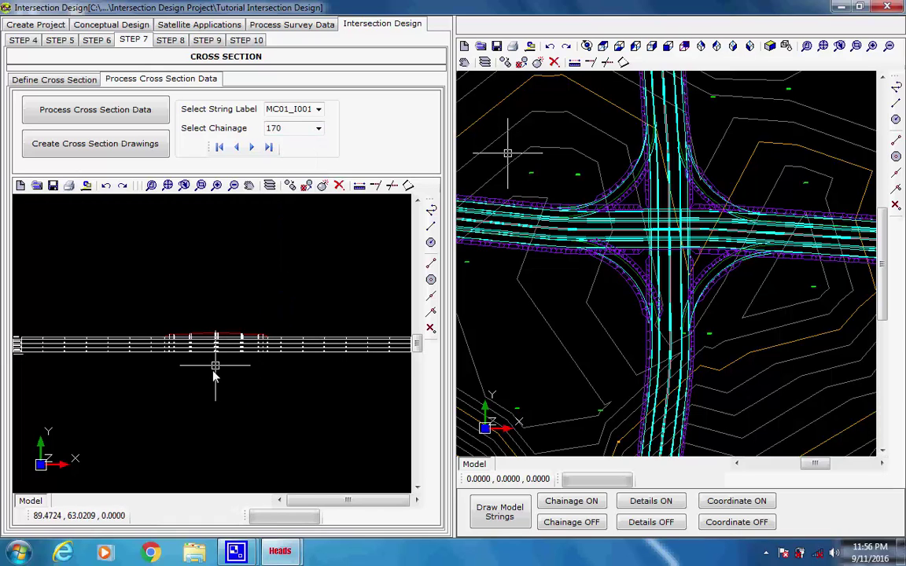
scroll(213, 359, up, 3)
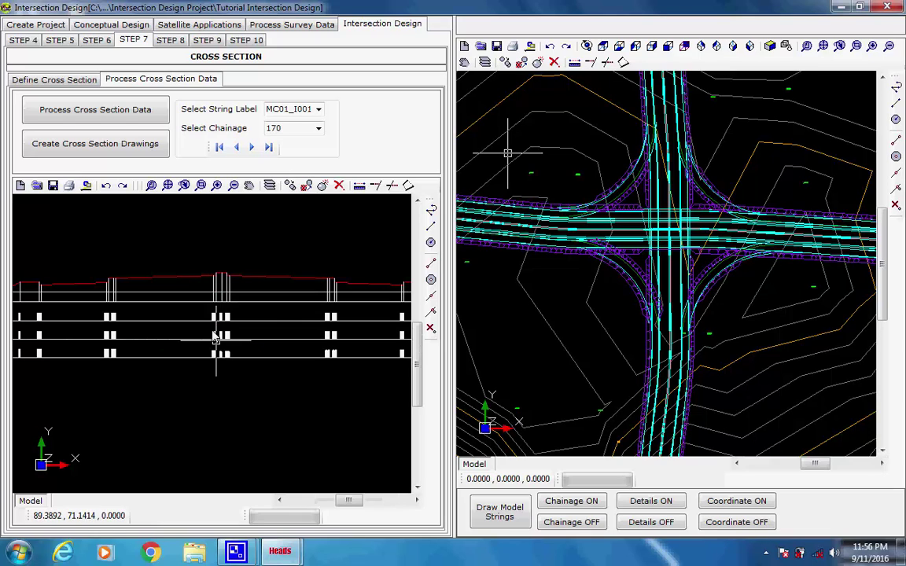
scroll(213, 330, down, 2)
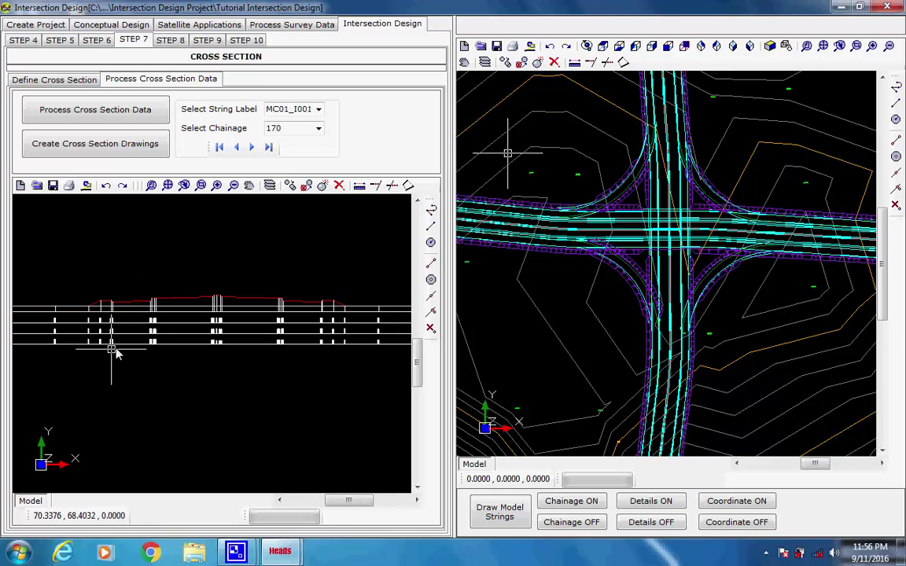
scroll(144, 330, up, 2)
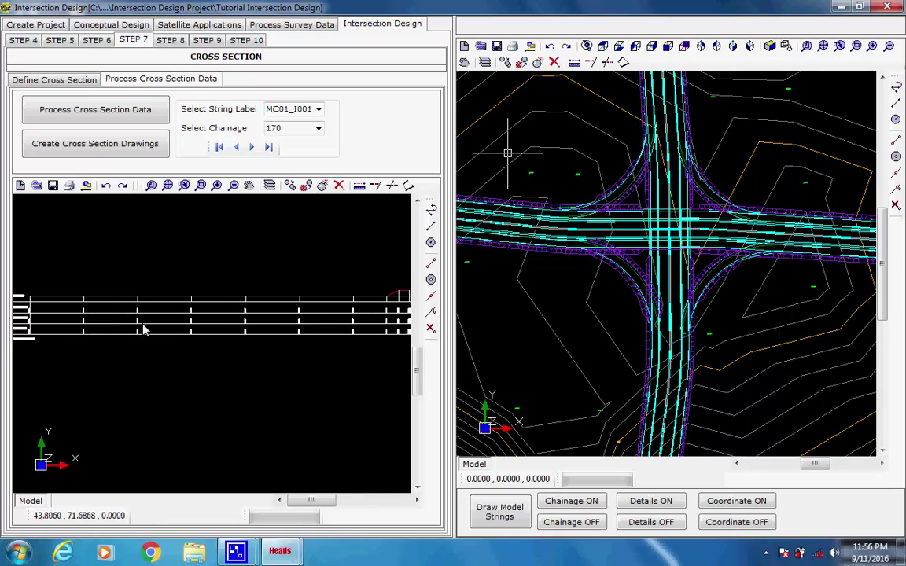
middle_drag(143, 325, 258, 322)
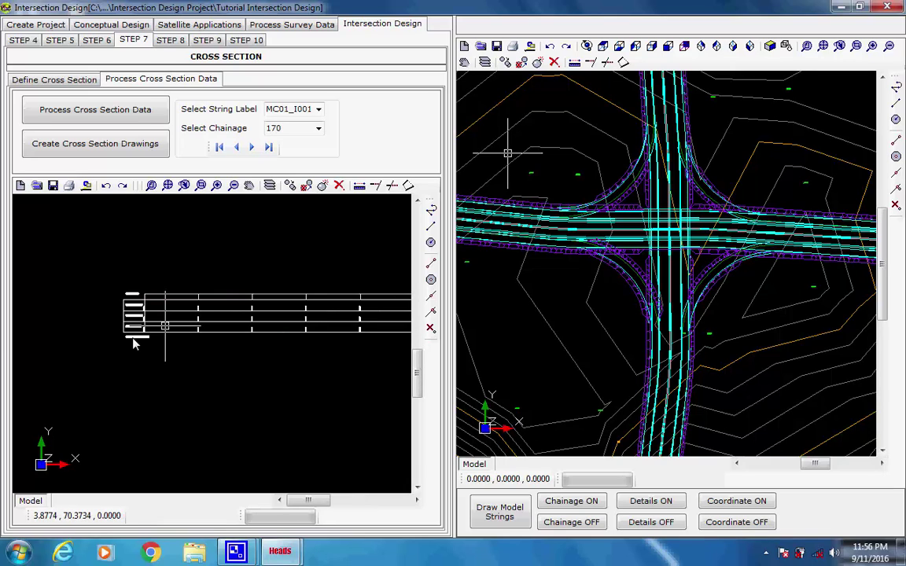
scroll(138, 334, up, 2)
scroll(147, 292, up, 2)
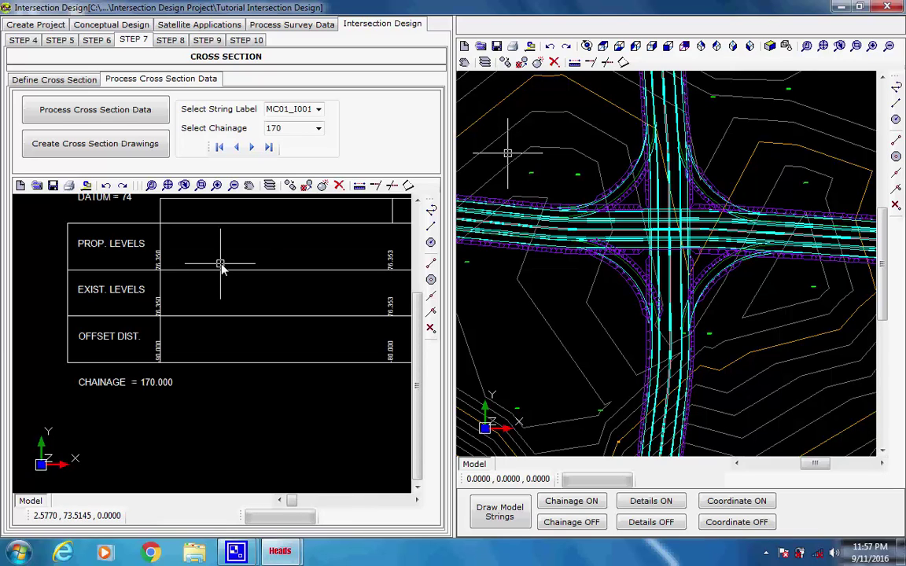
scroll(222, 308, down, 1)
scroll(206, 320, down, 1)
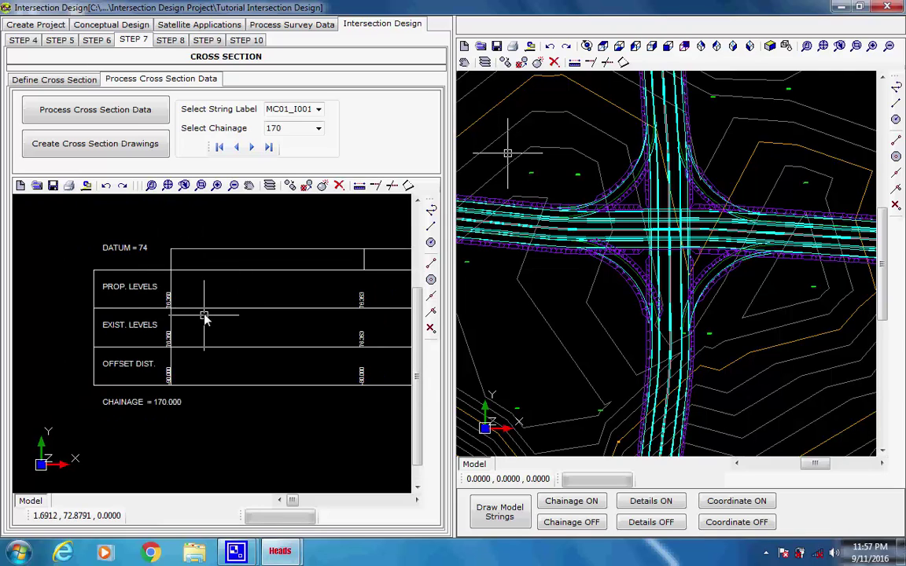
scroll(204, 315, up, 2)
scroll(201, 260, down, 3)
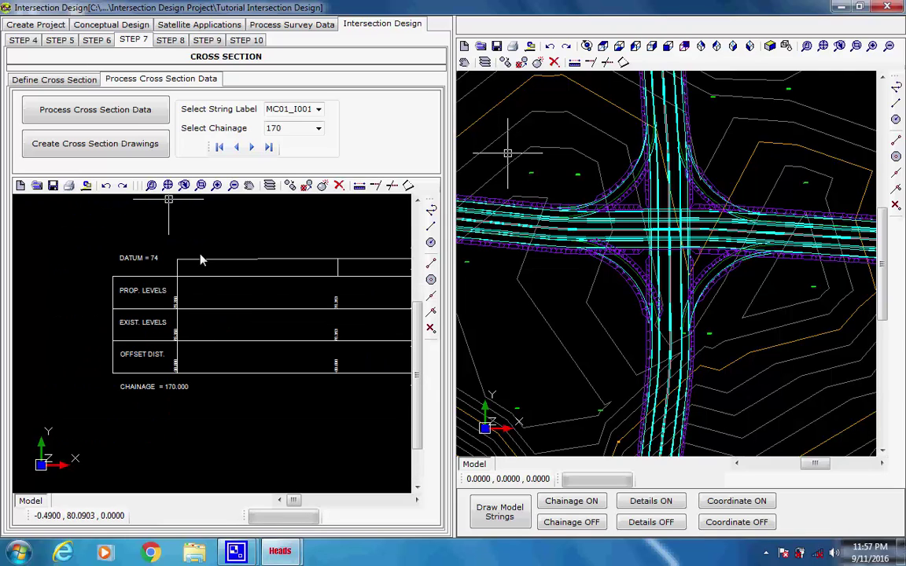
click(184, 186)
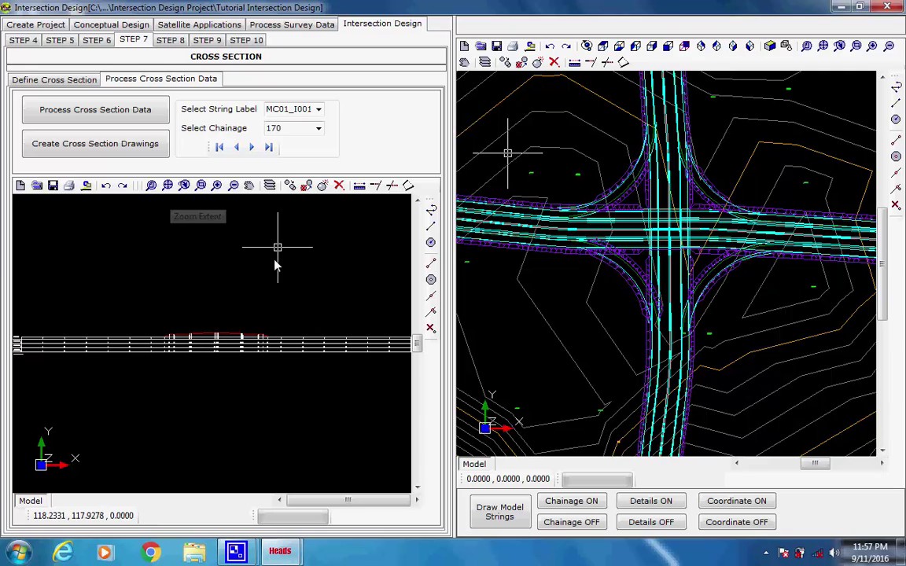
Process the earthwork volume data of string MC01 in the Volume stage and enlarge the volume report area for reading.
click(171, 41)
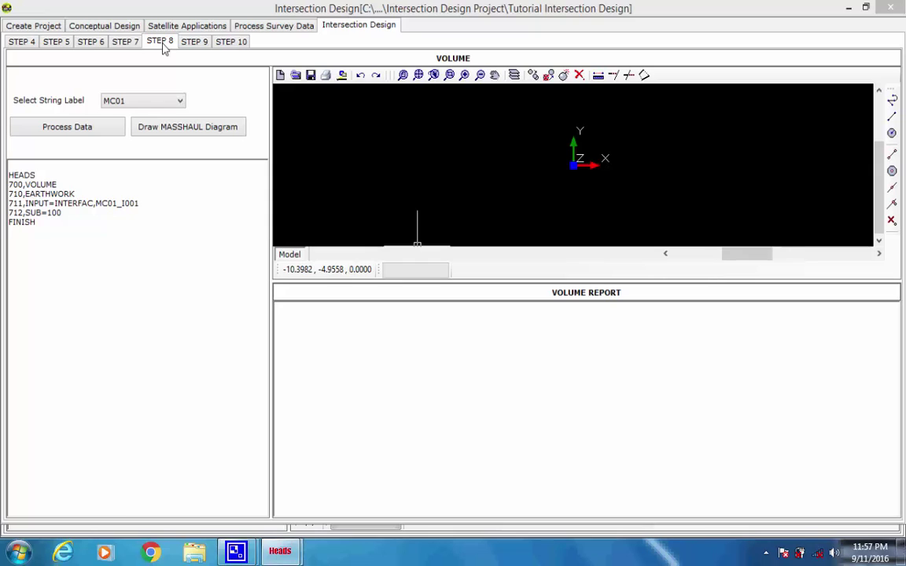
click(162, 102)
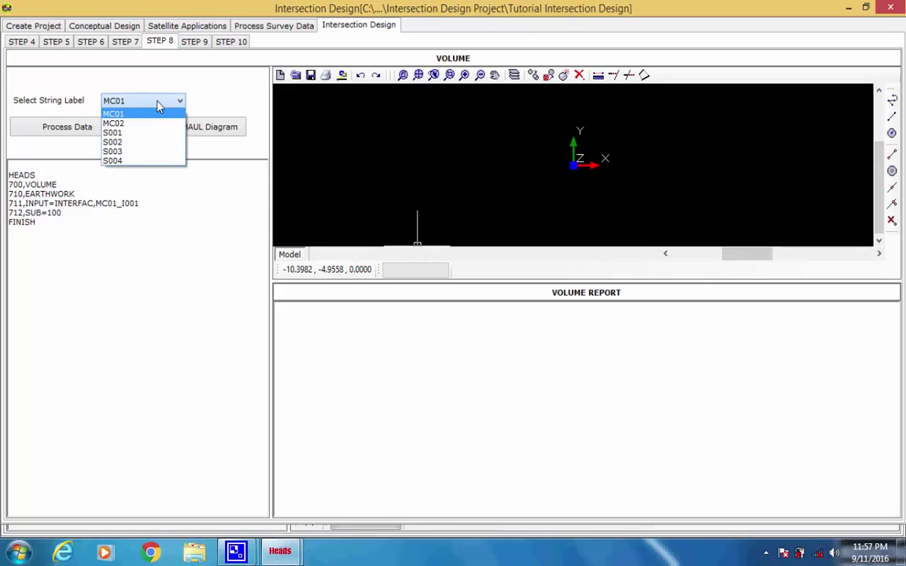
click(132, 114)
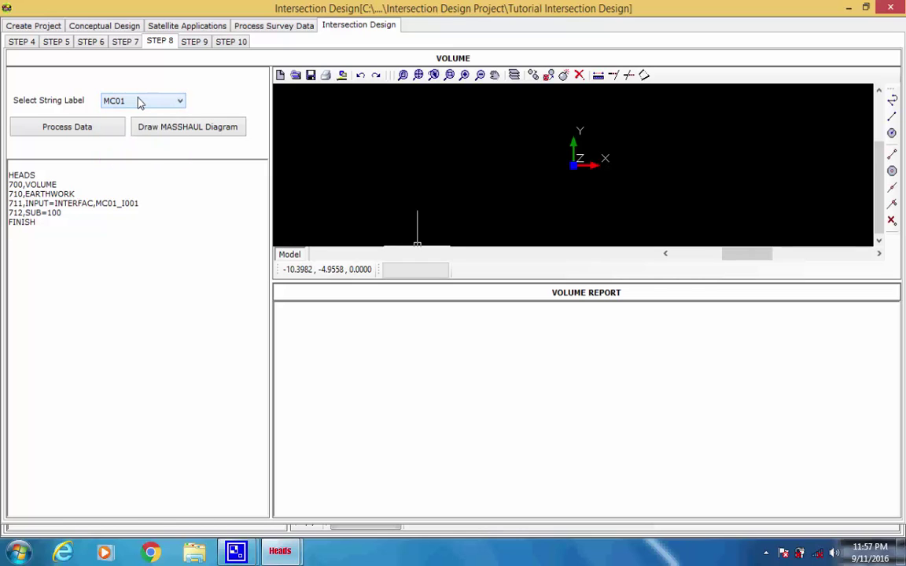
click(84, 129)
click(388, 191)
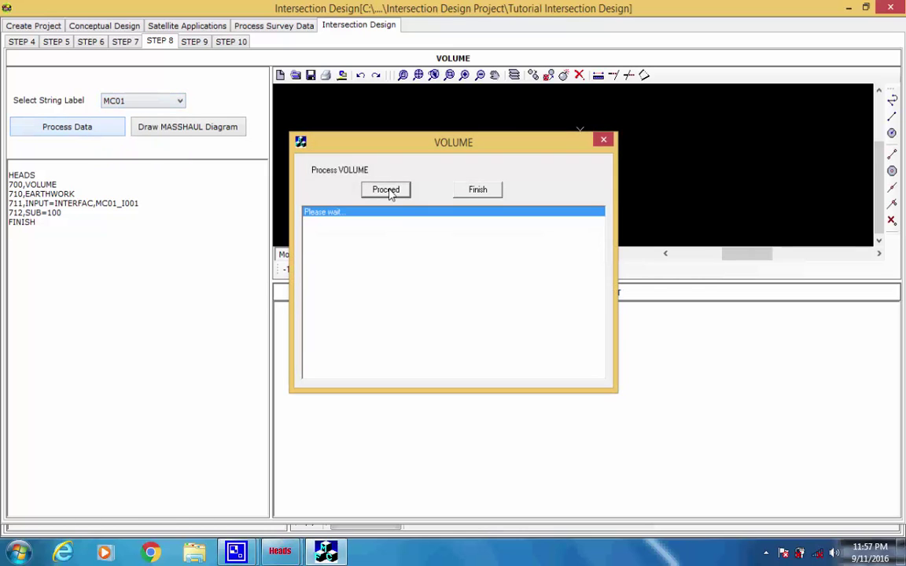
click(570, 304)
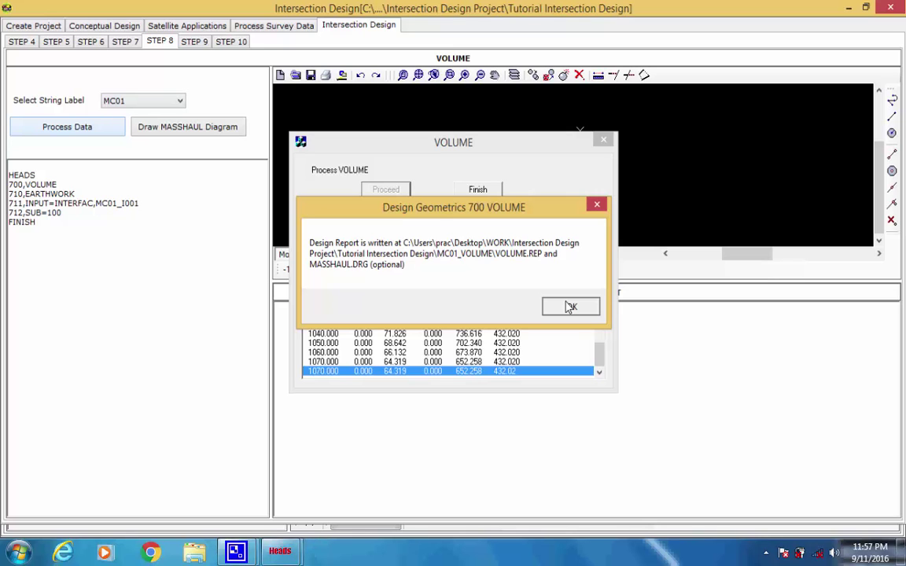
click(570, 307)
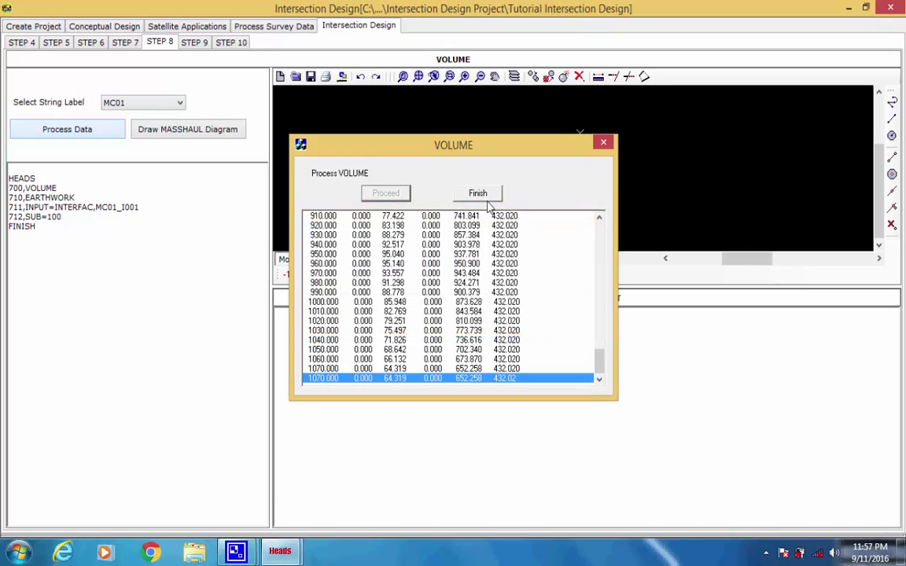
click(478, 191)
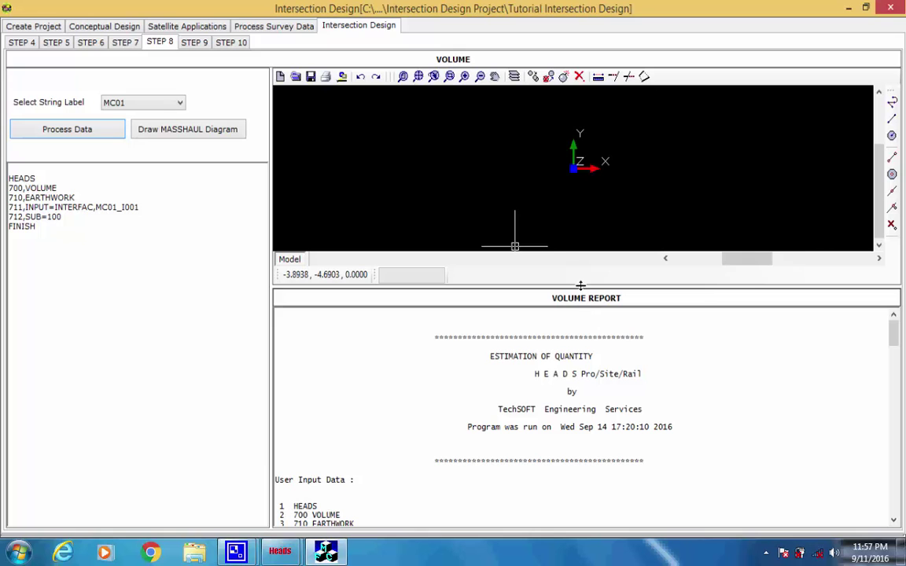
drag(581, 287, 584, 143)
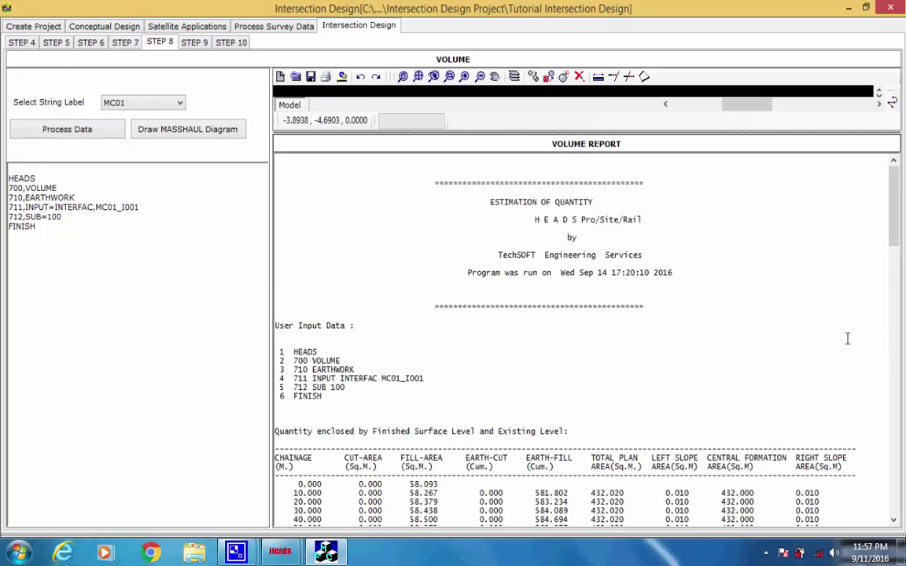
drag(892, 228, 893, 201)
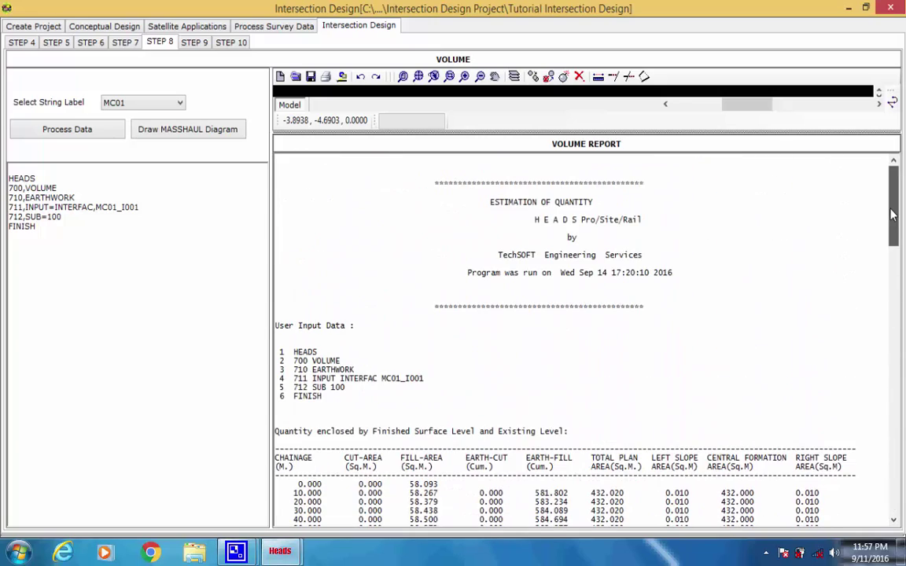
Process the earthwork volume data of string MC02 and load its volume report.
click(122, 101)
click(118, 120)
click(115, 131)
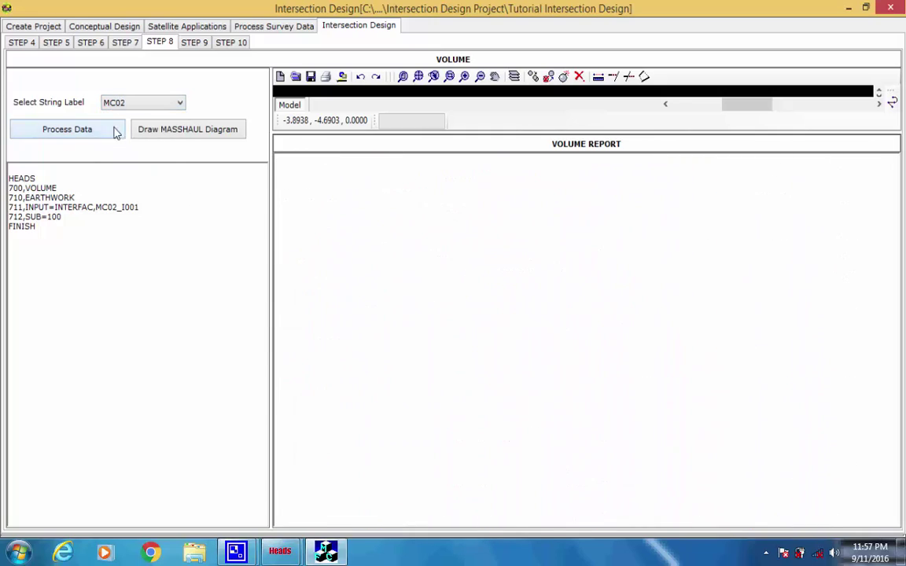
click(386, 195)
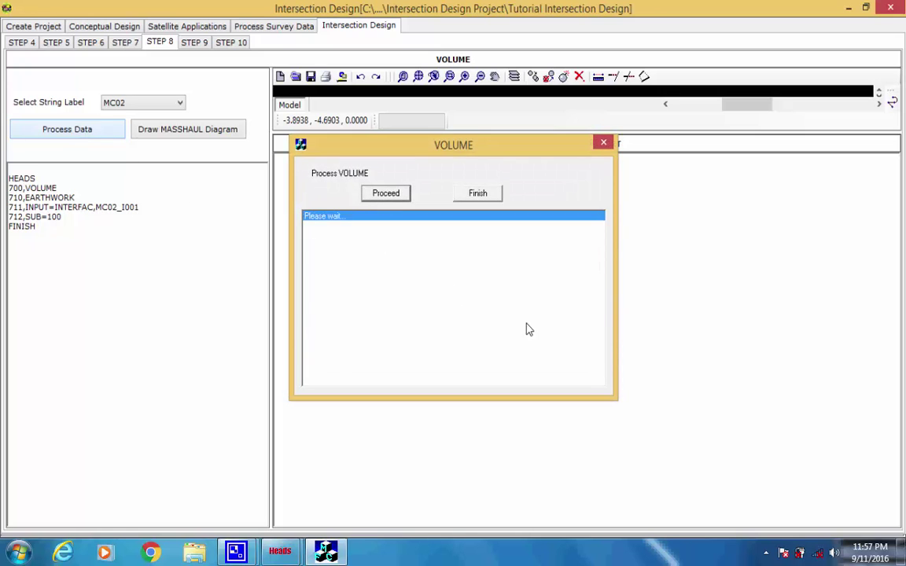
click(573, 307)
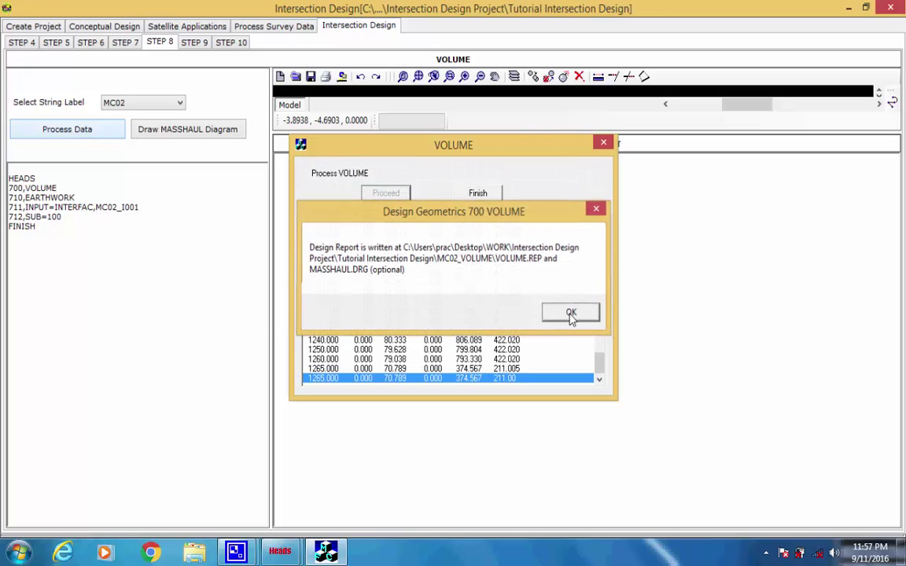
click(572, 314)
click(477, 192)
Process the earthwork volume data of string S001 and load its volume report.
click(143, 105)
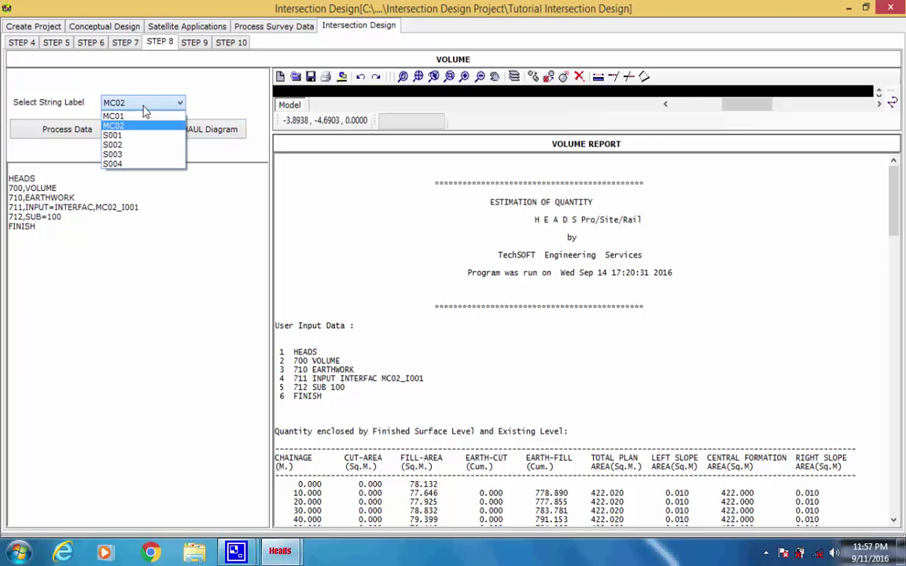
click(116, 135)
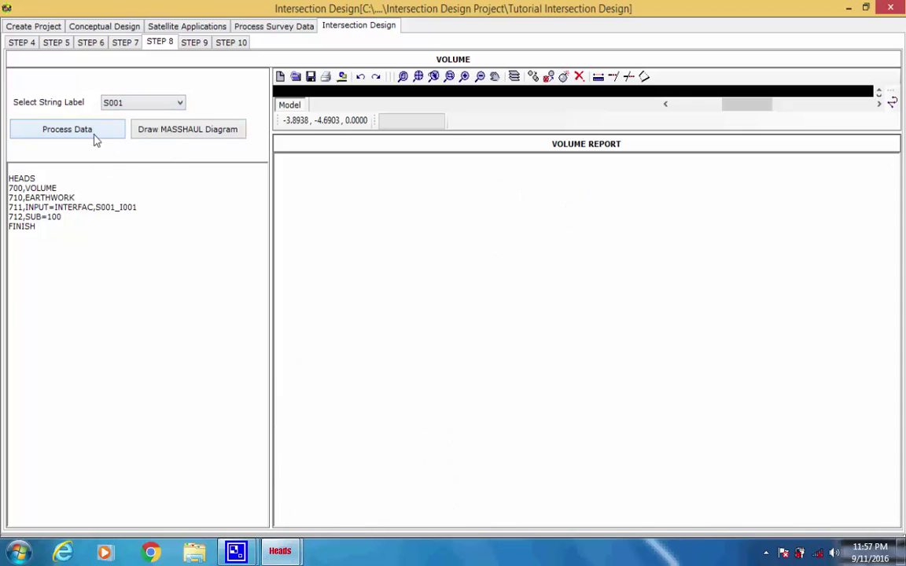
click(89, 136)
click(376, 195)
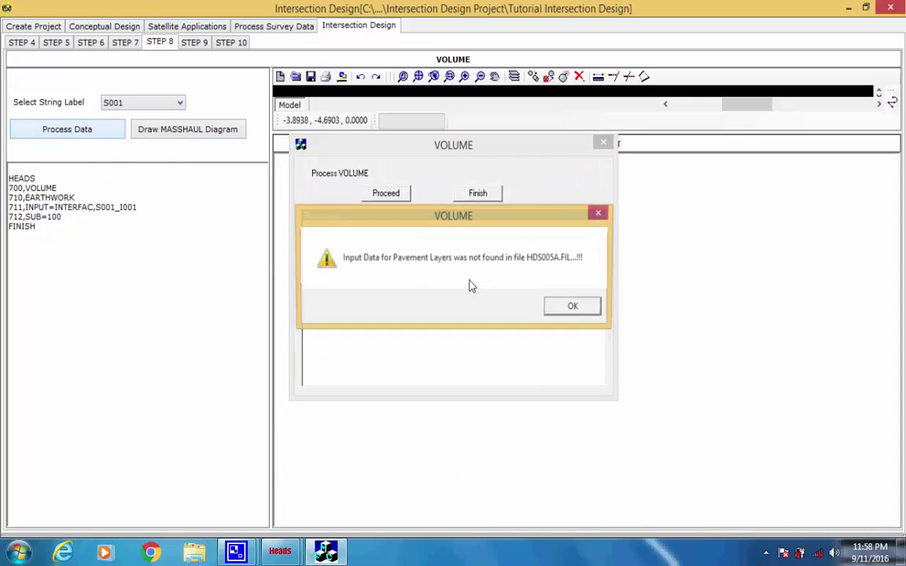
click(572, 307)
click(579, 308)
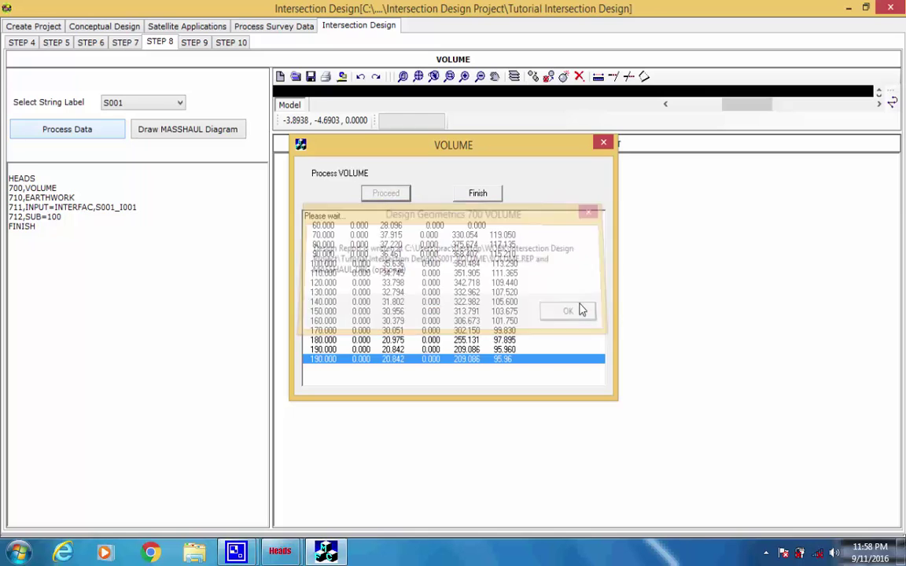
click(470, 194)
Process the earthwork volume data of string S002 and load its volume report.
click(121, 103)
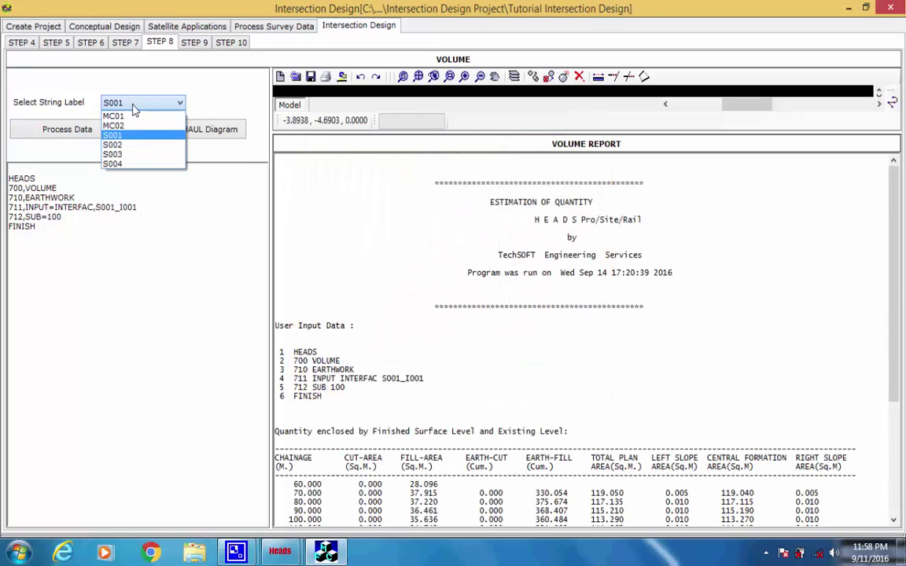
click(120, 145)
click(77, 137)
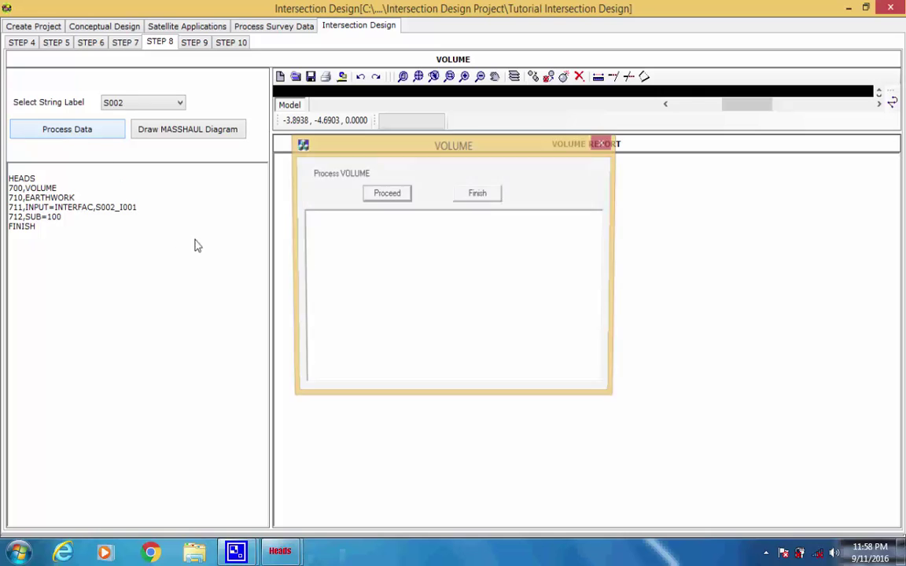
click(385, 194)
click(580, 317)
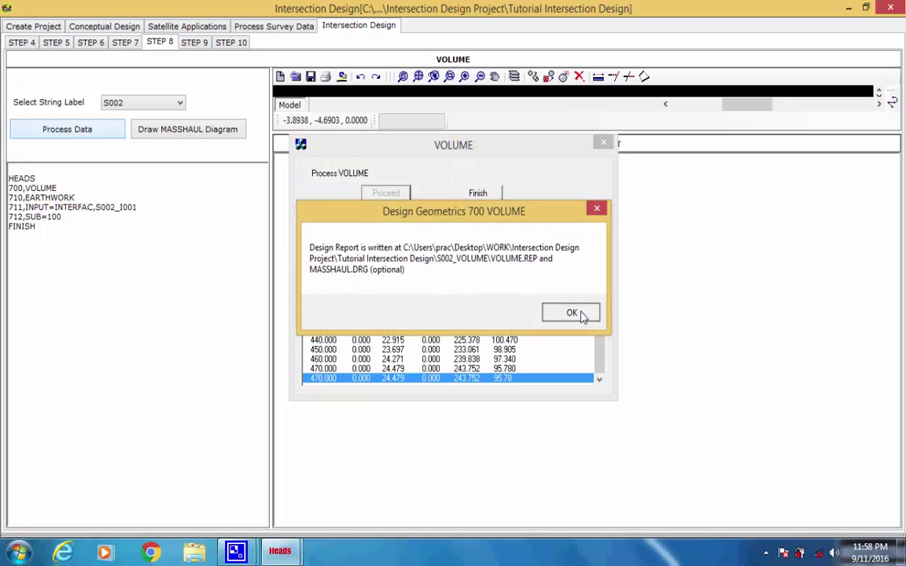
click(580, 313)
click(477, 193)
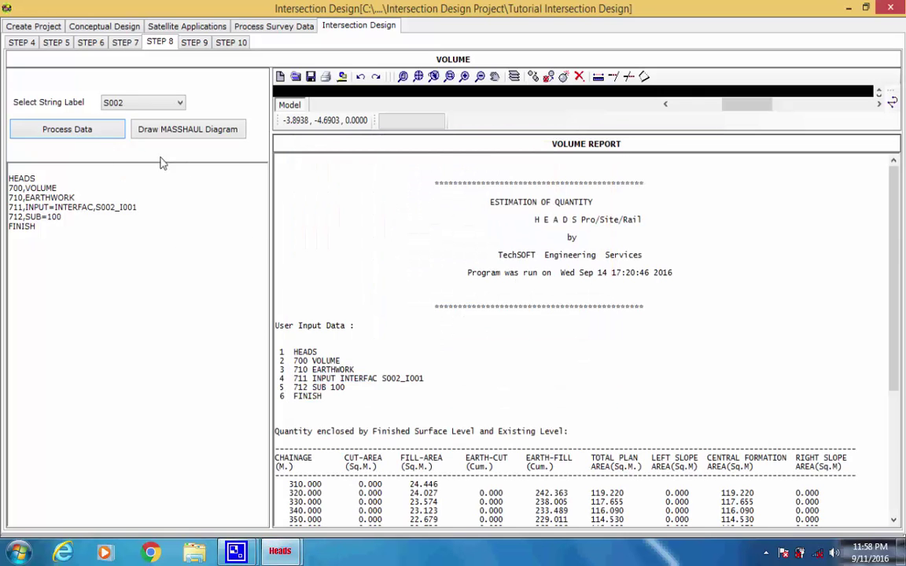
Process the earthwork volume data of string S003 and load its volume report.
click(138, 103)
click(114, 146)
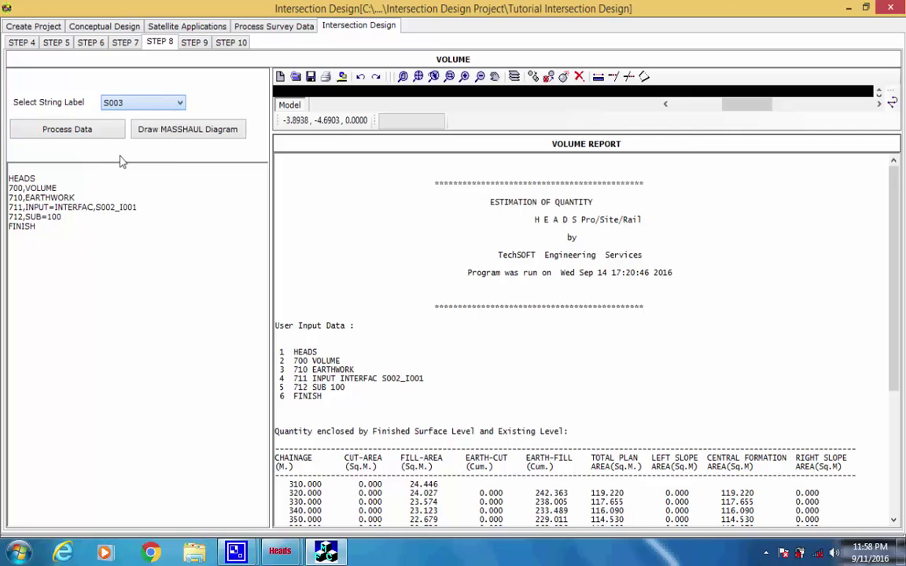
click(94, 137)
click(385, 191)
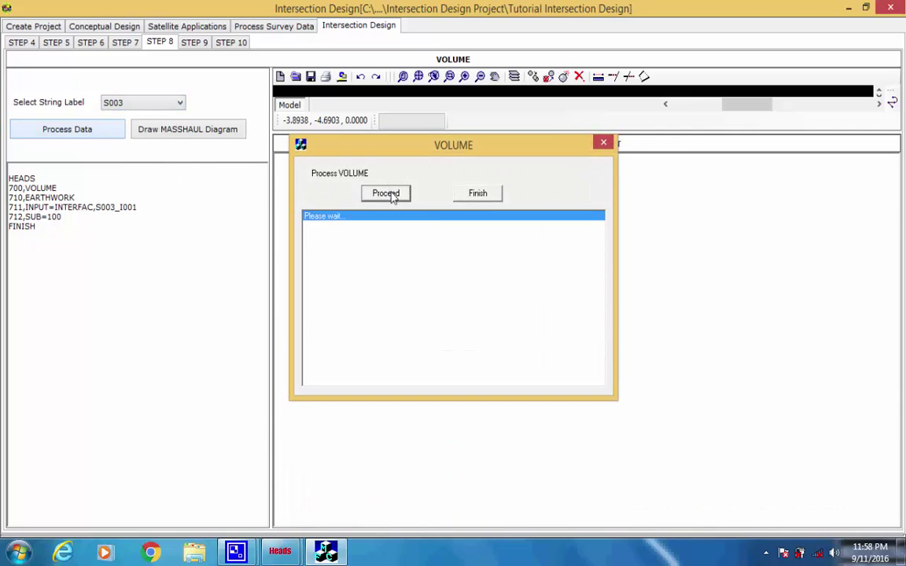
click(589, 312)
click(582, 313)
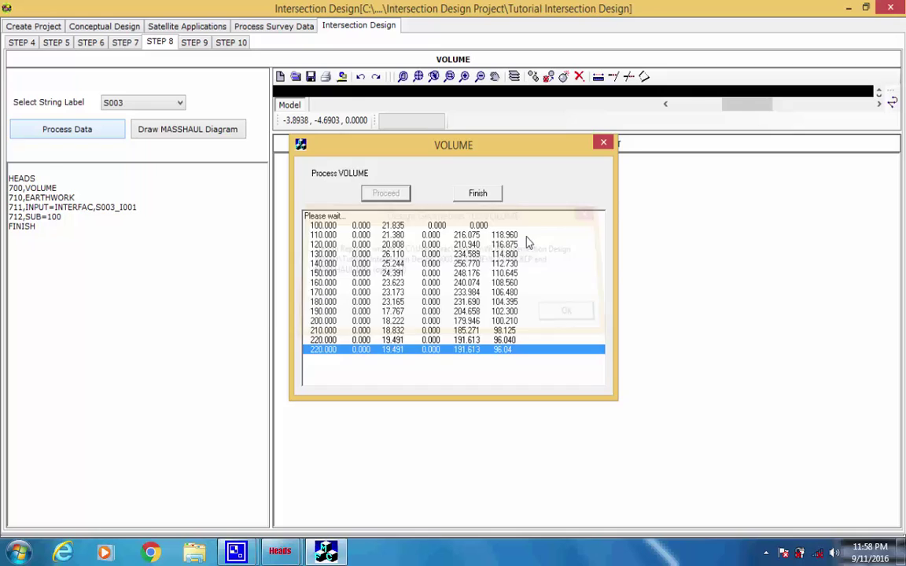
click(477, 193)
Process the earthwork volume data of string S004 and load its volume report.
click(140, 103)
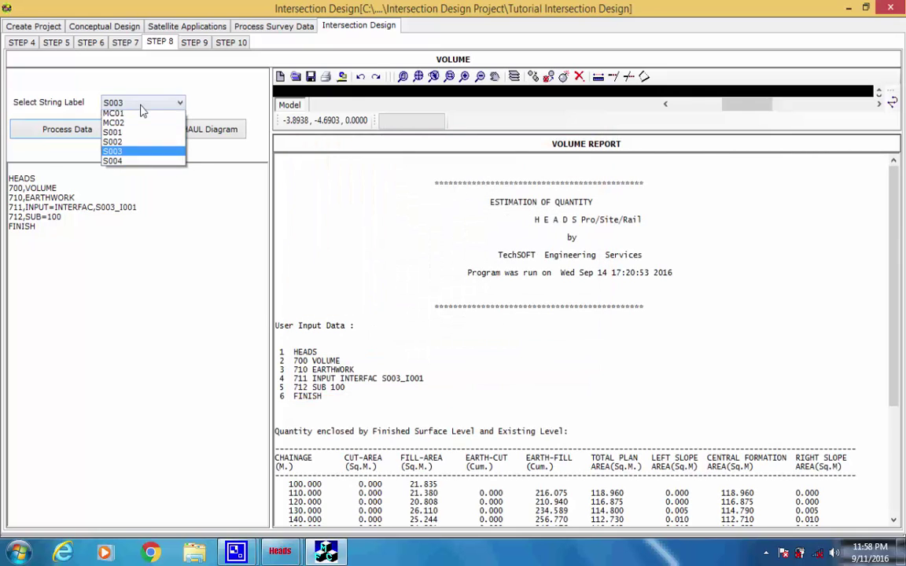
click(130, 166)
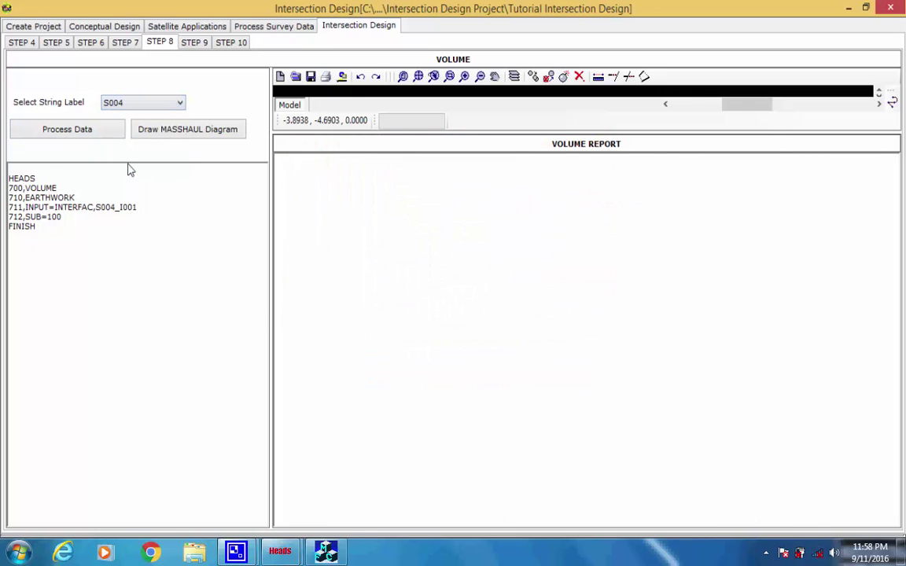
click(69, 130)
click(384, 194)
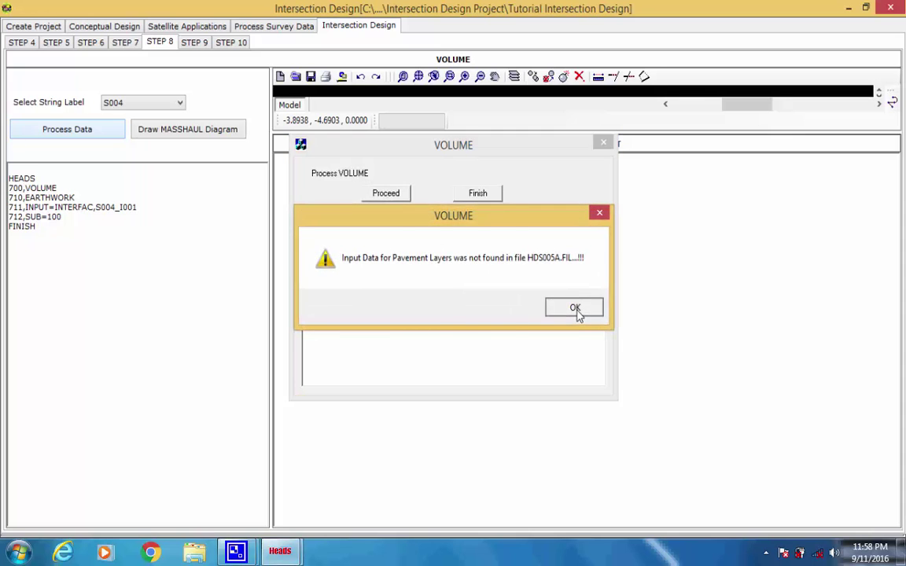
click(575, 309)
click(571, 311)
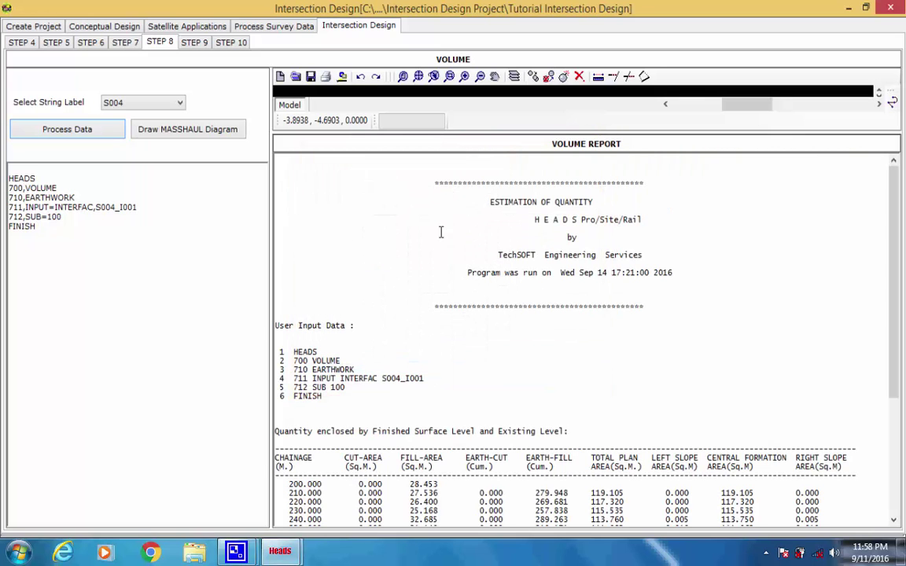
drag(897, 245, 901, 225)
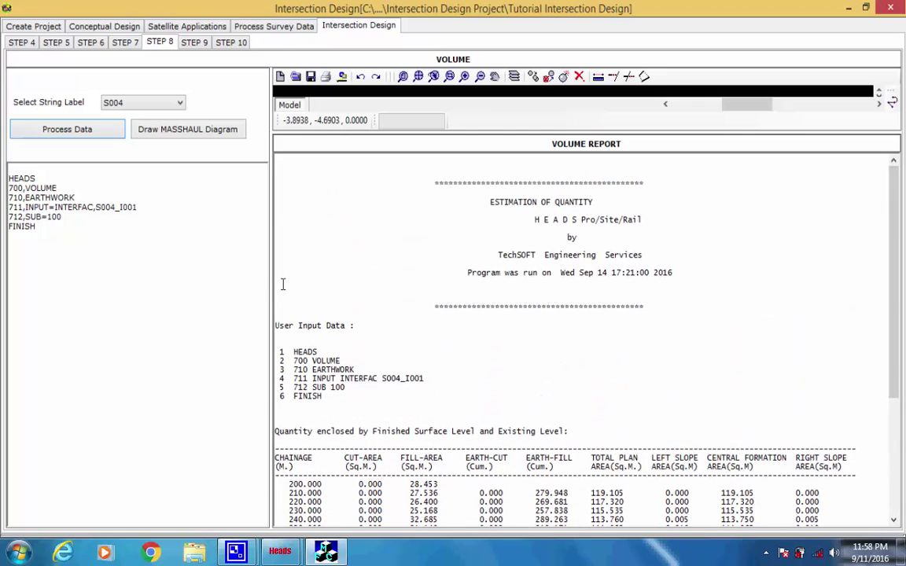
Create the plan drawing of the intersection in the Drawings stage, STEP 9.
click(194, 43)
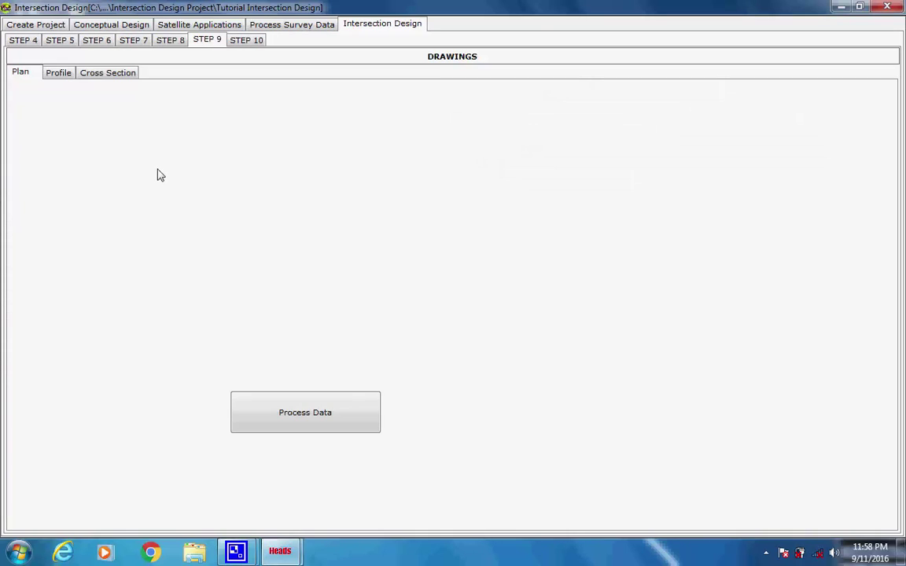
click(58, 73)
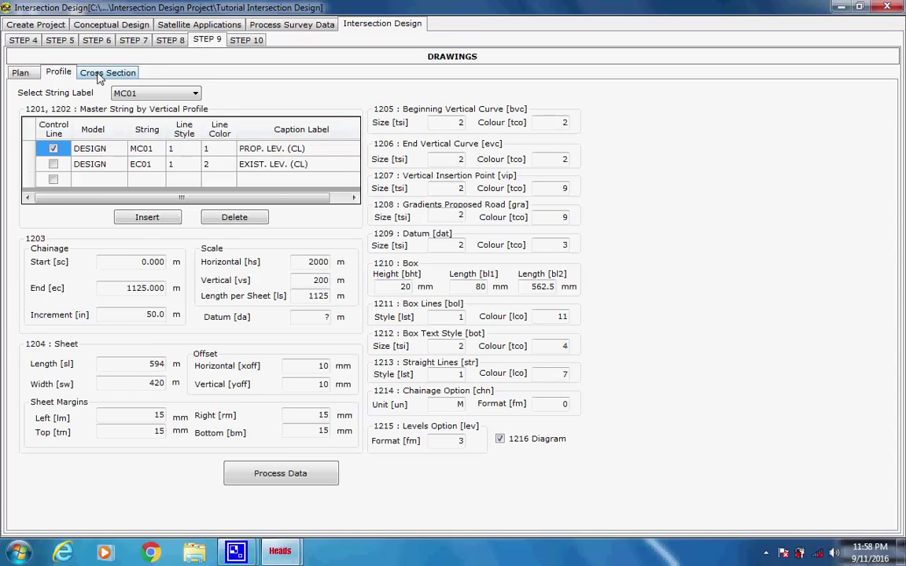
click(100, 73)
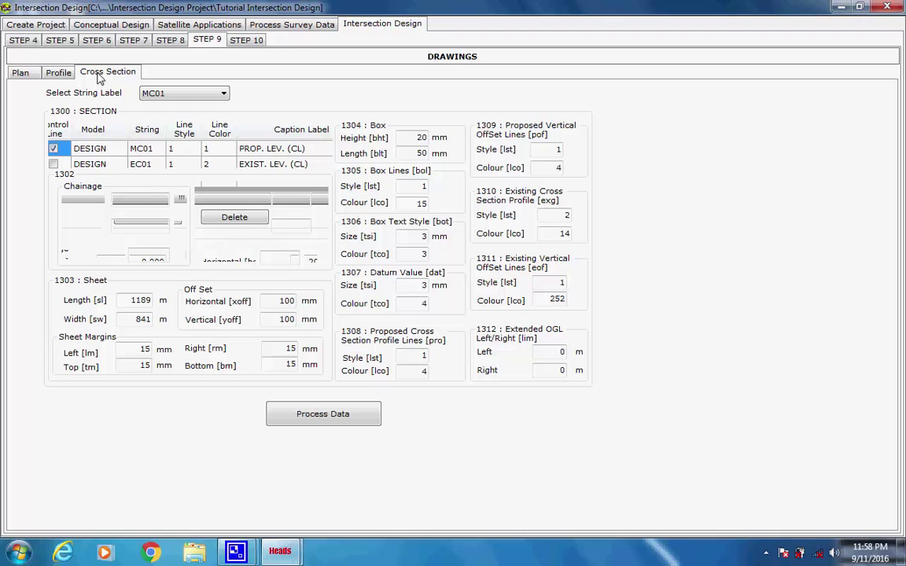
click(26, 74)
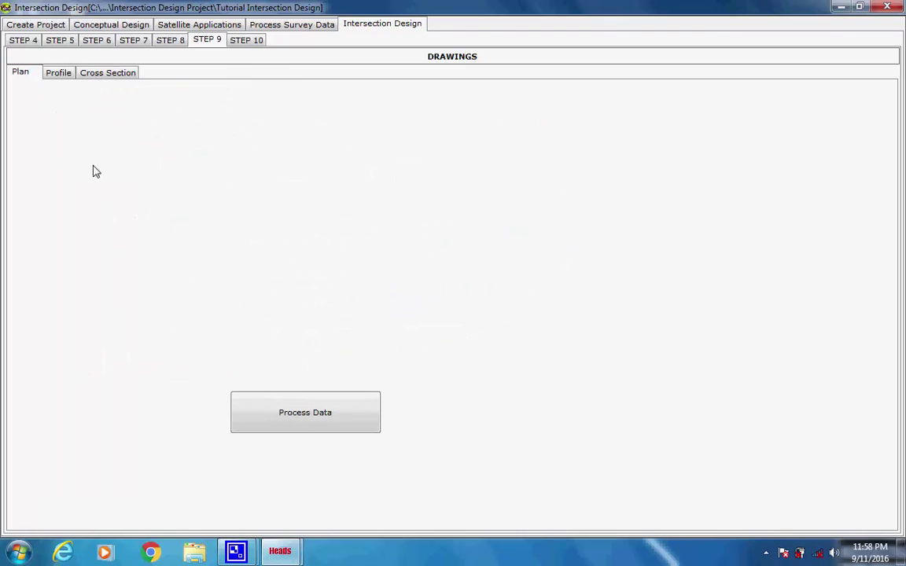
click(287, 414)
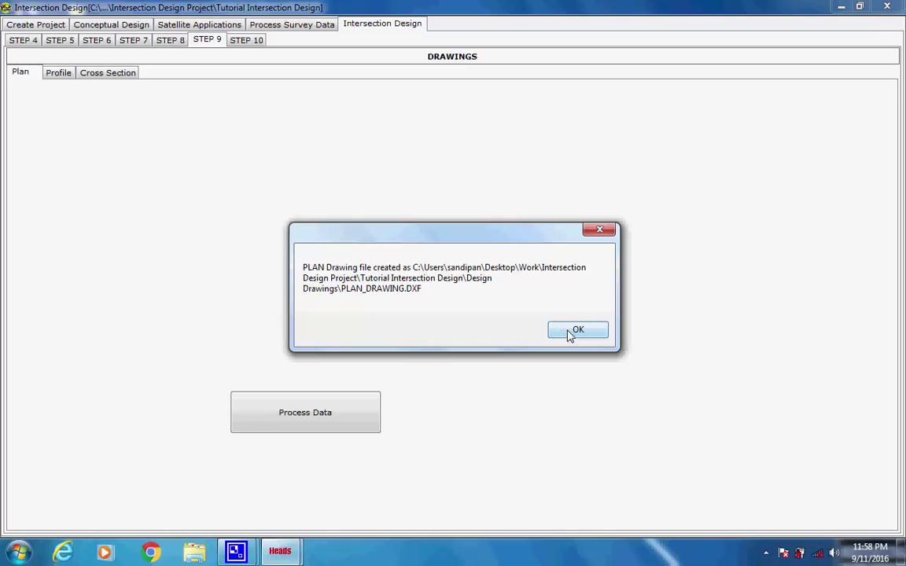
click(575, 331)
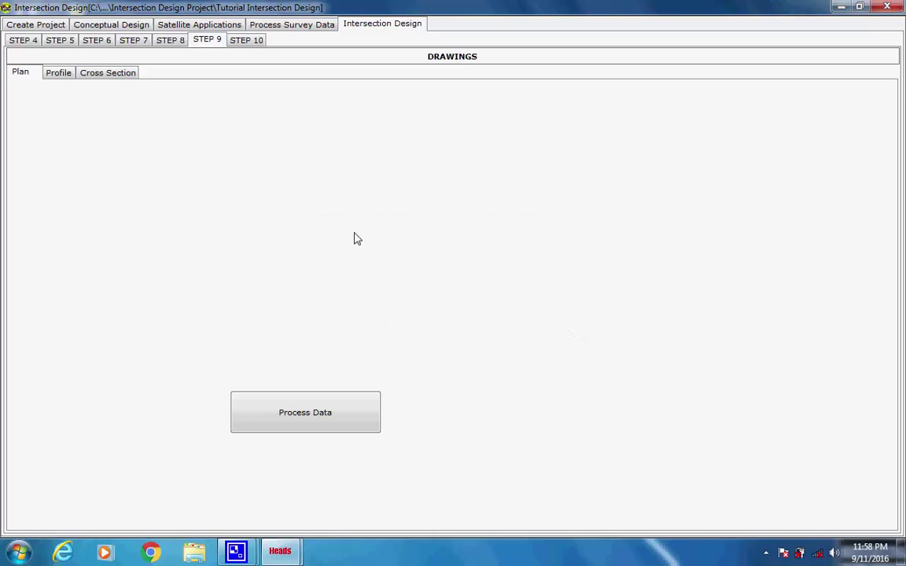
Create the profile drawing of string MC01 with the default sheet and scale settings.
click(63, 75)
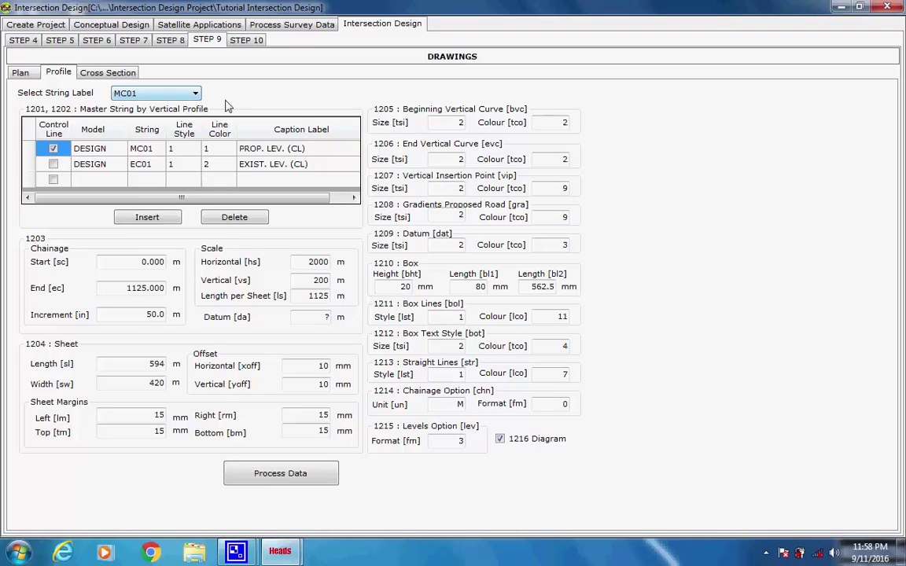
click(195, 96)
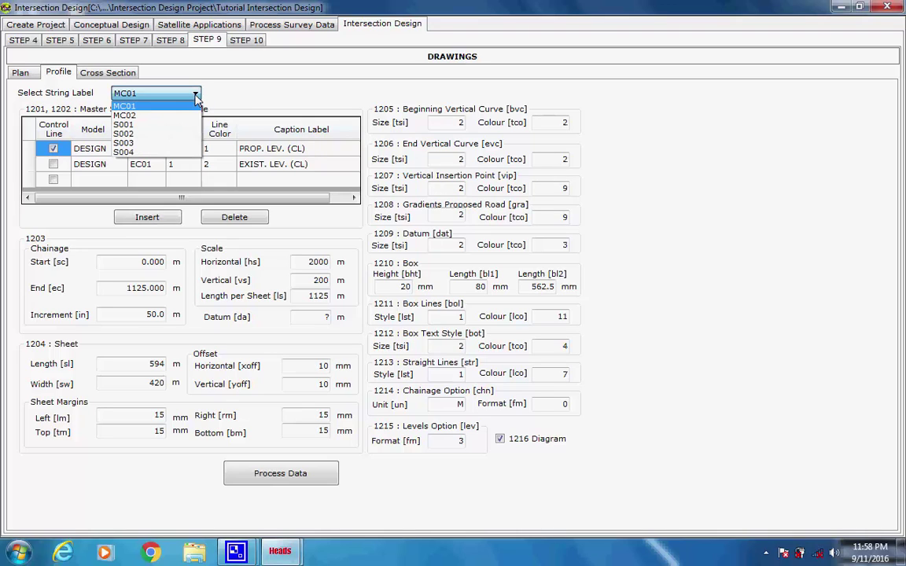
click(196, 95)
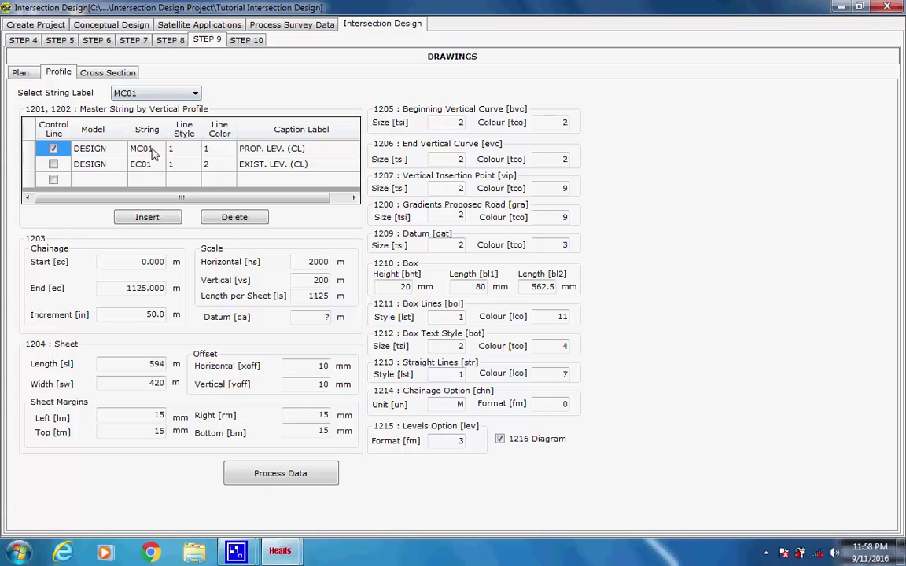
click(266, 476)
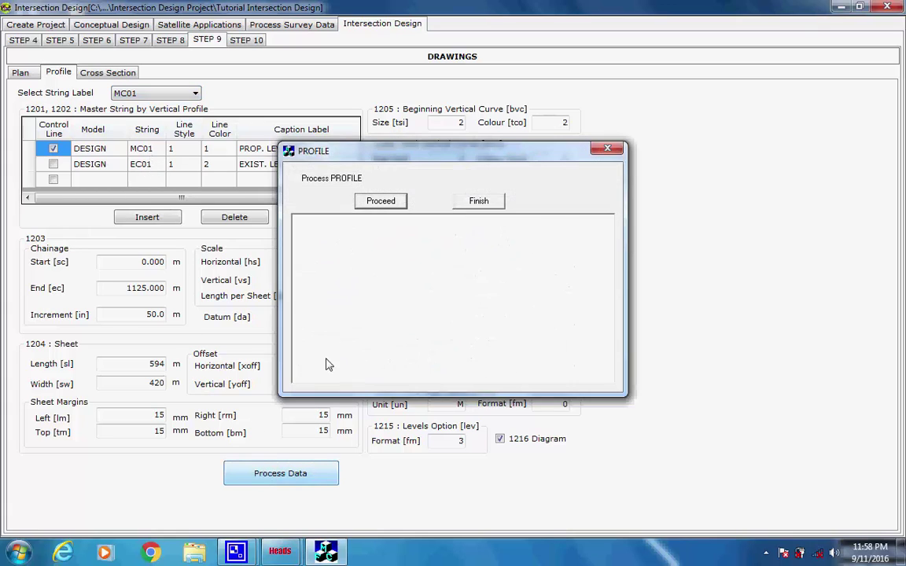
click(378, 203)
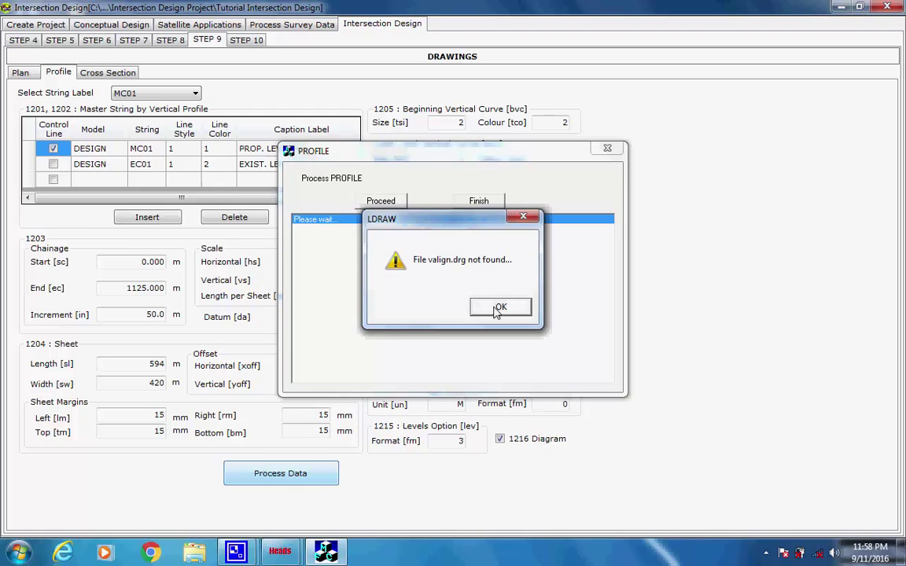
click(497, 308)
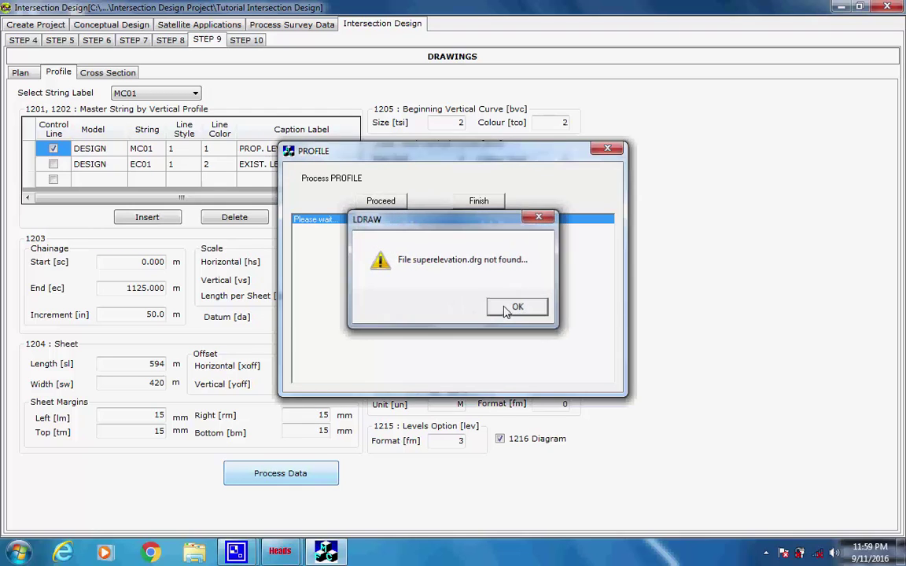
click(511, 308)
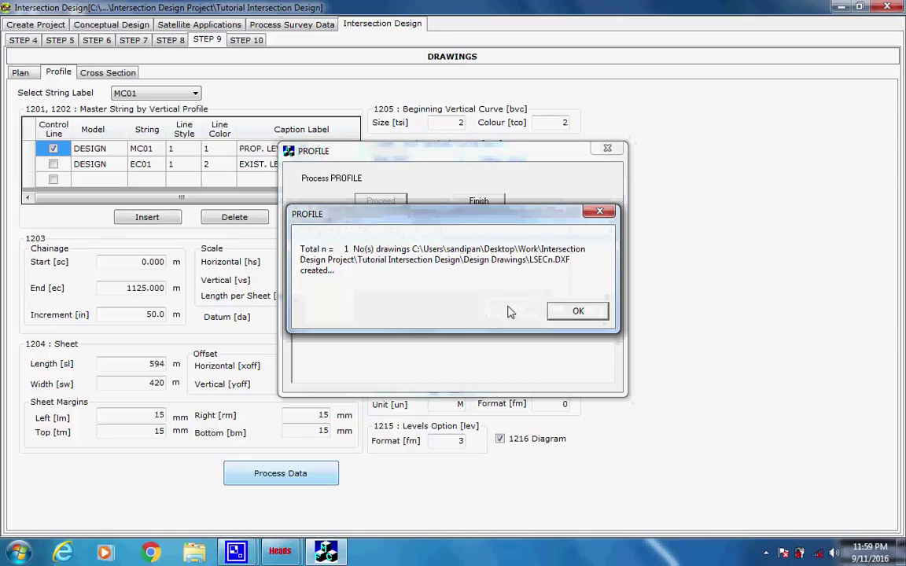
click(575, 311)
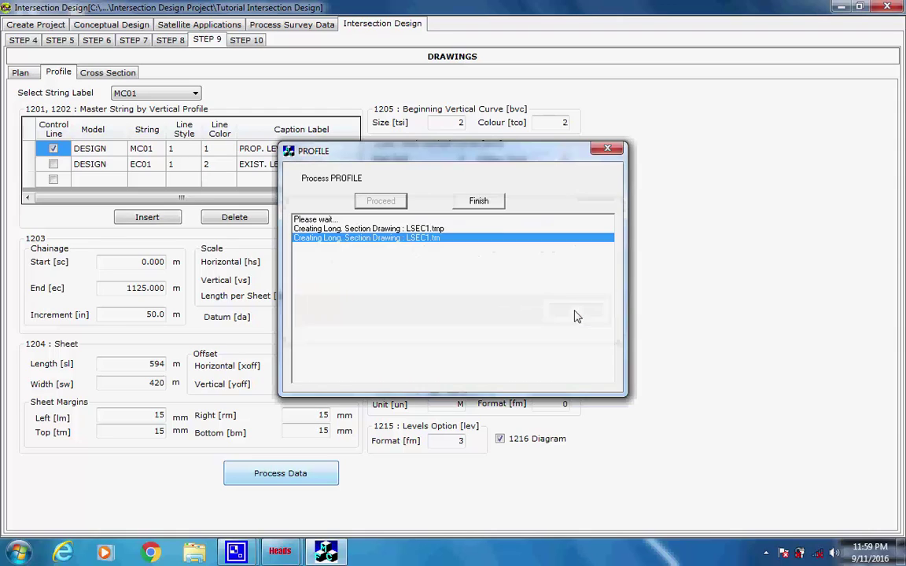
click(480, 202)
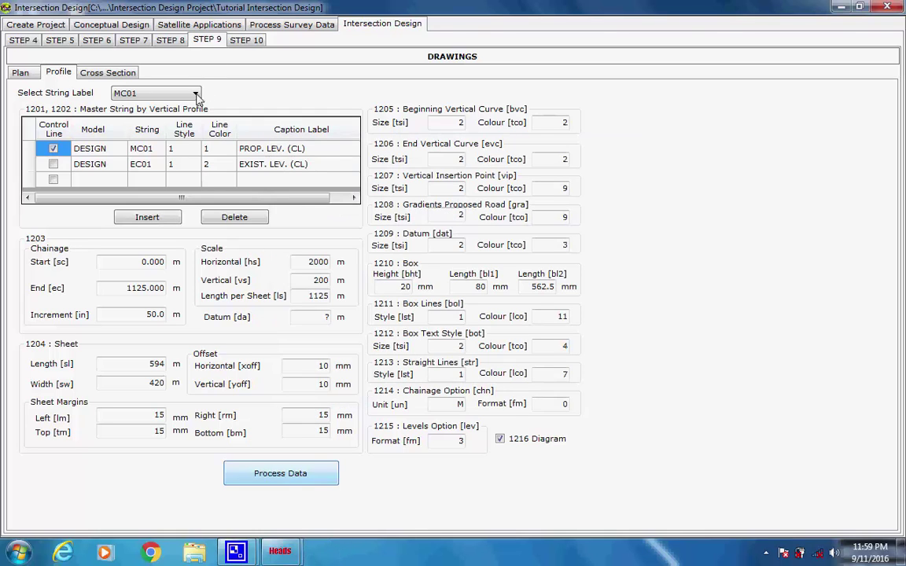
Create the profile drawing of string MC02 with the default sheet and scale settings.
click(196, 95)
click(195, 94)
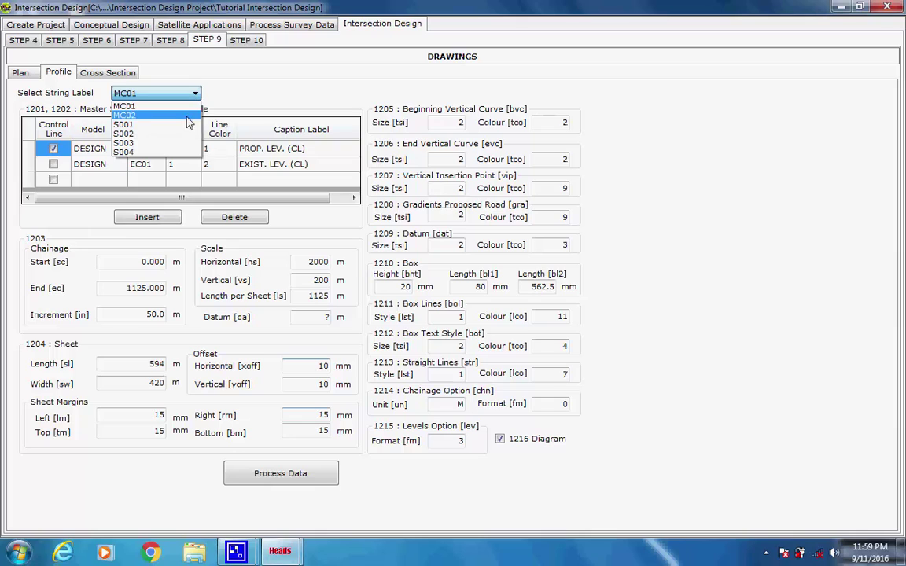
click(182, 115)
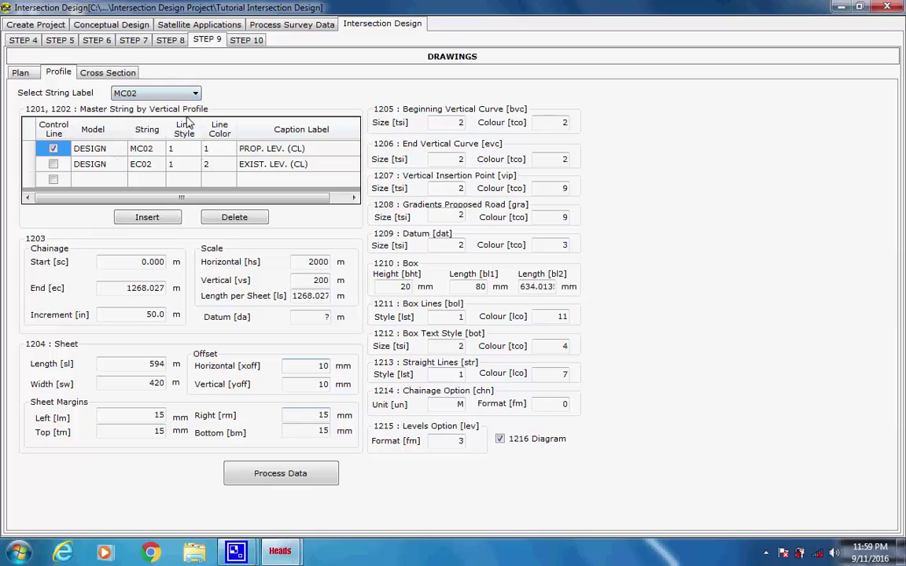
click(264, 475)
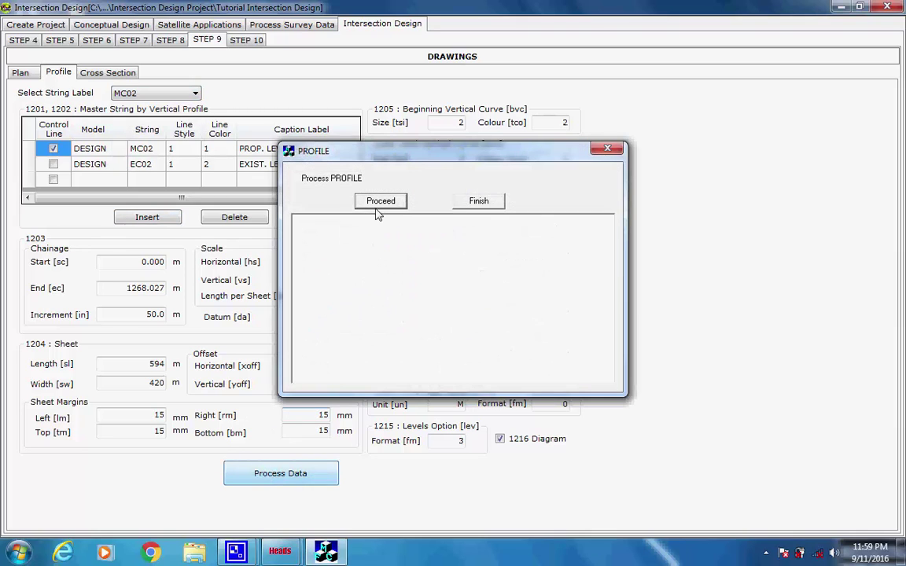
click(381, 202)
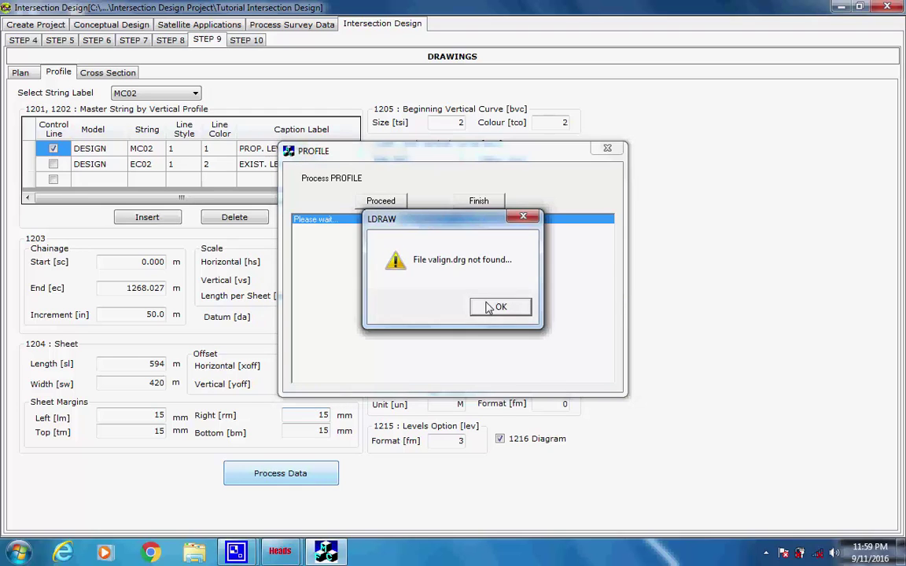
click(487, 307)
click(505, 307)
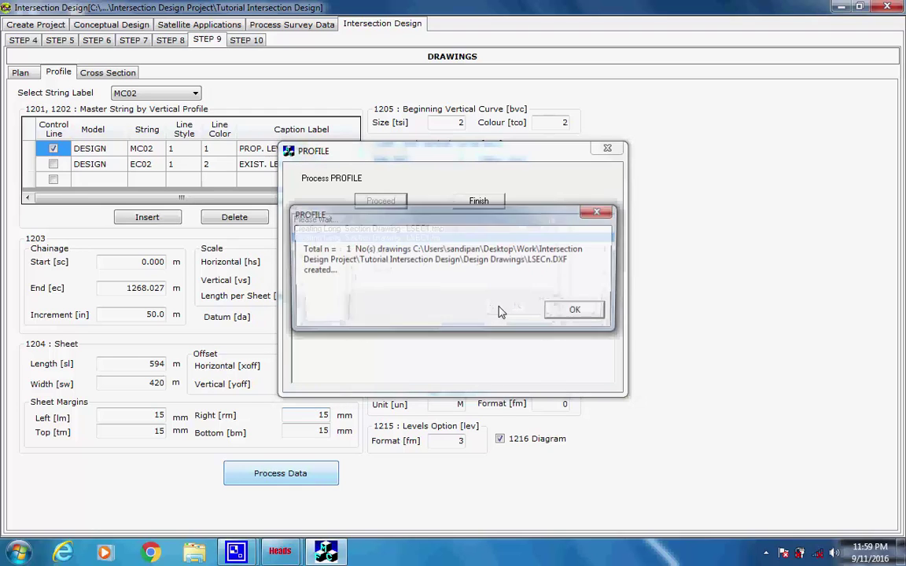
click(574, 312)
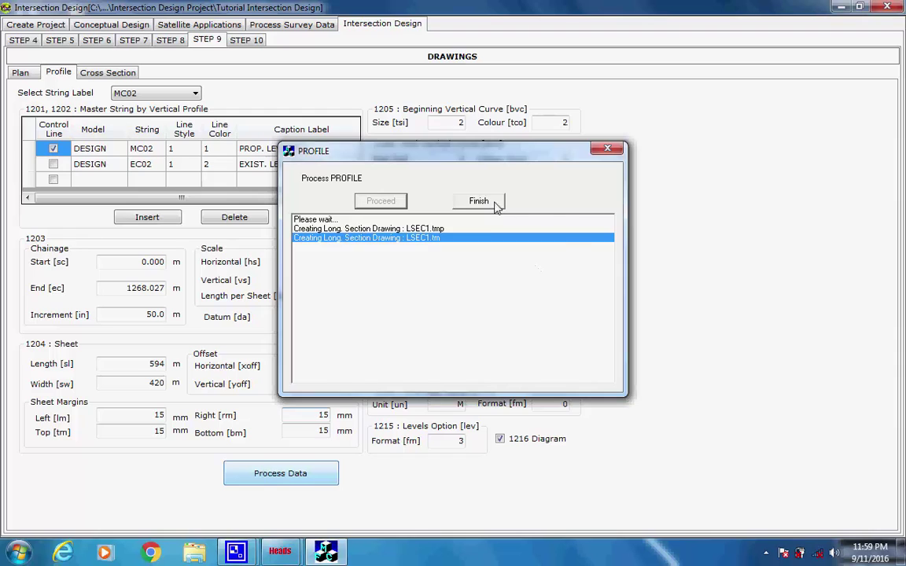
click(496, 202)
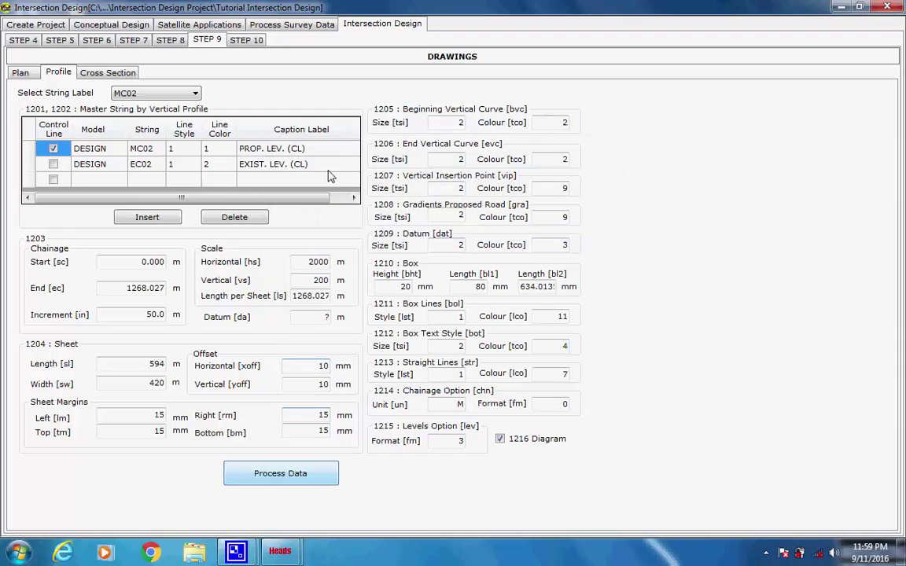
Create the profile drawing of string S001 with the default sheet and scale settings.
click(196, 95)
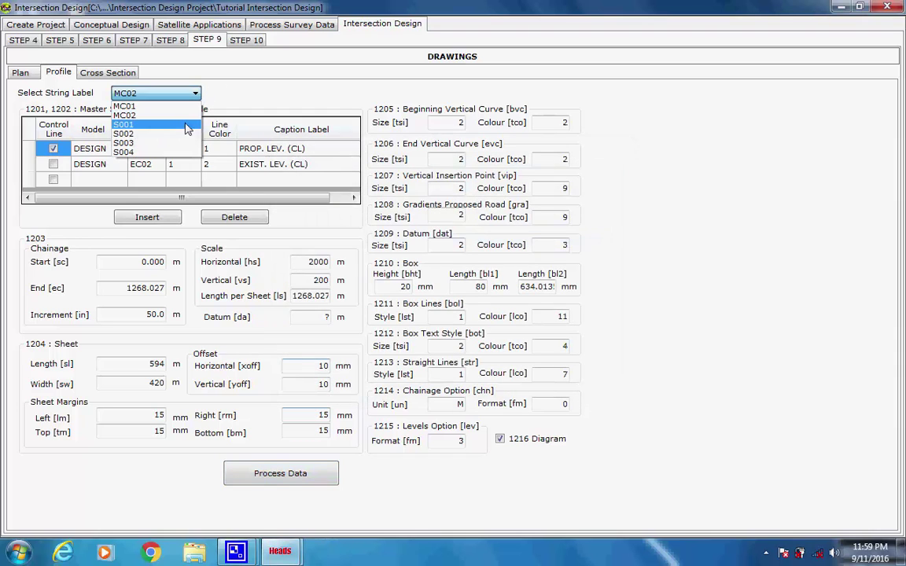
click(186, 120)
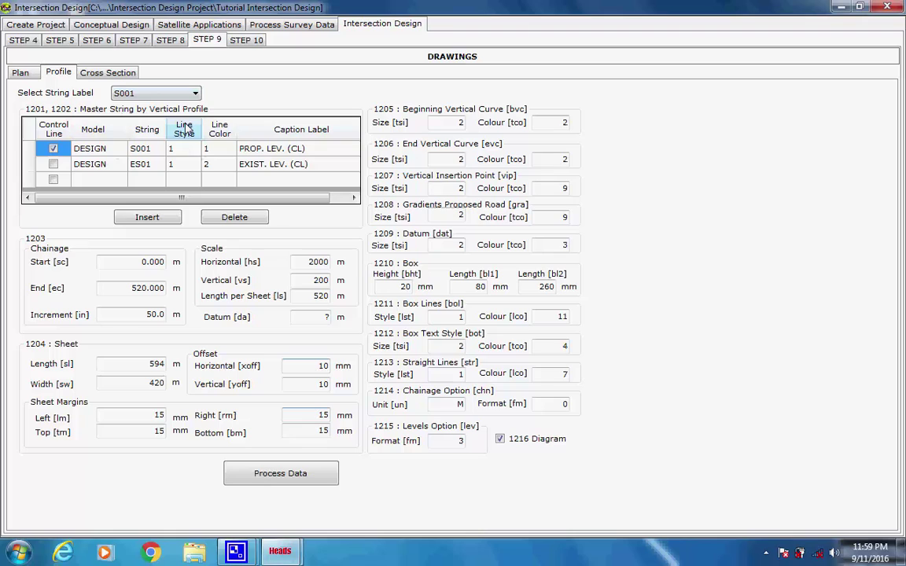
click(278, 476)
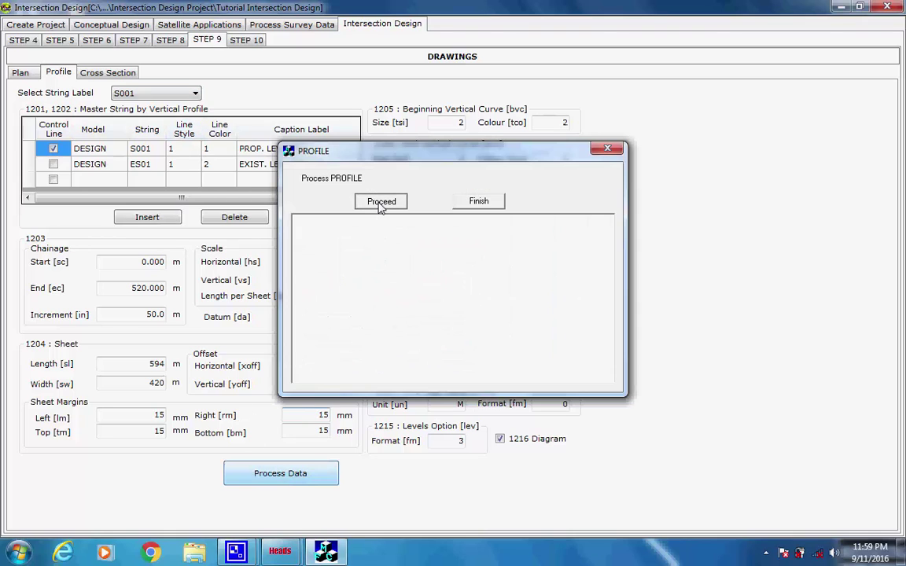
click(380, 203)
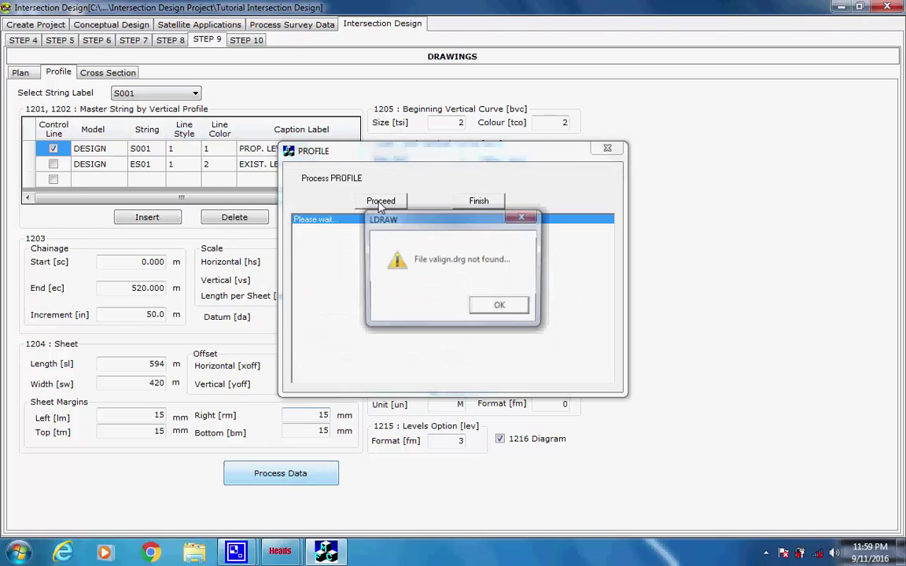
click(497, 308)
click(503, 309)
click(574, 312)
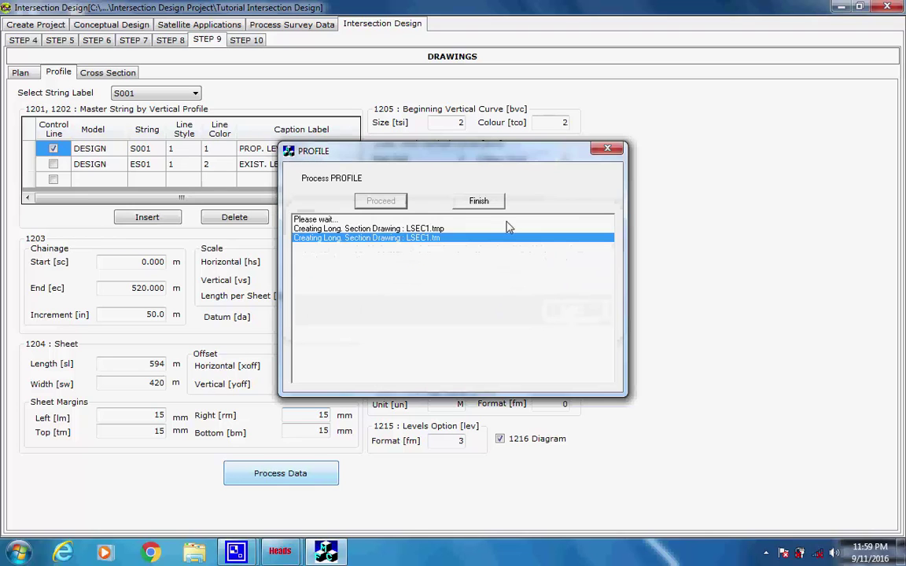
click(491, 203)
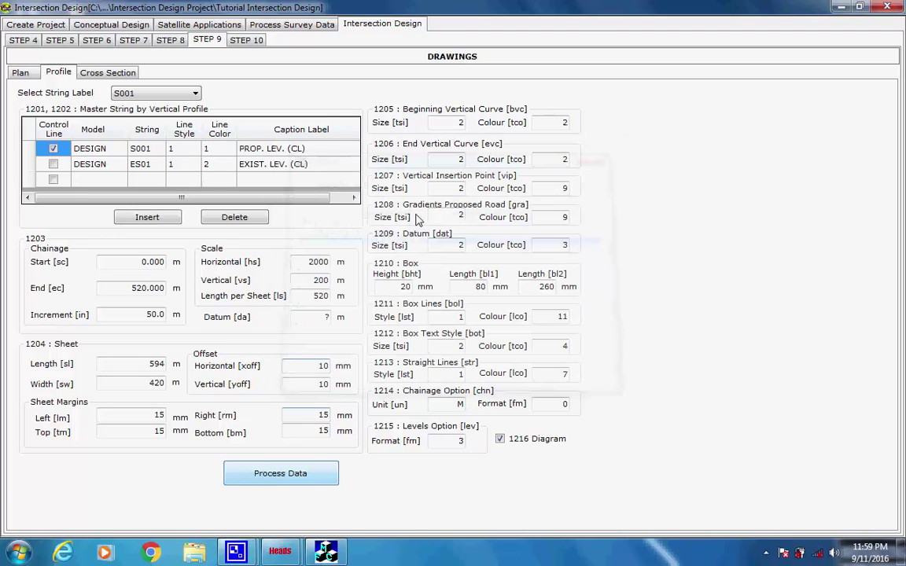
Create the profile drawing of string S002 with the default sheet and scale settings.
click(196, 96)
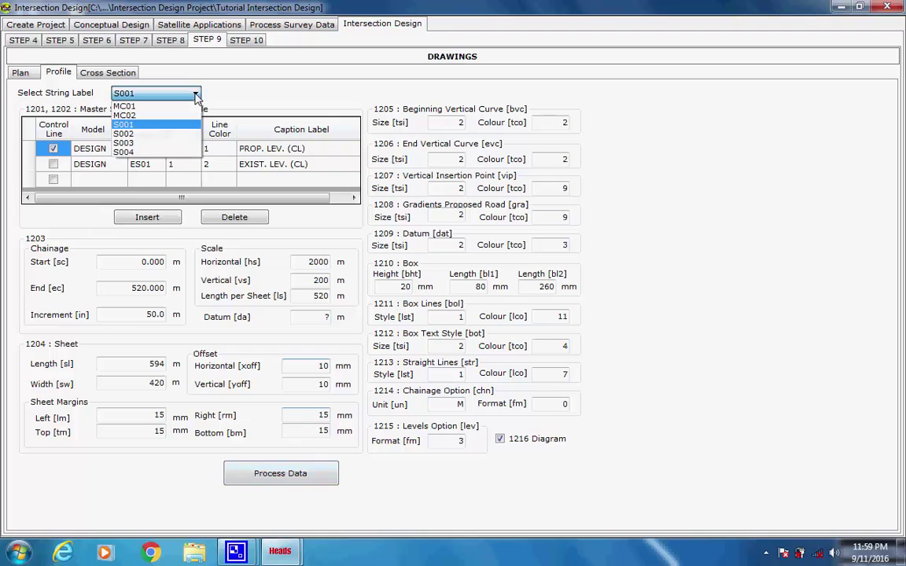
click(179, 132)
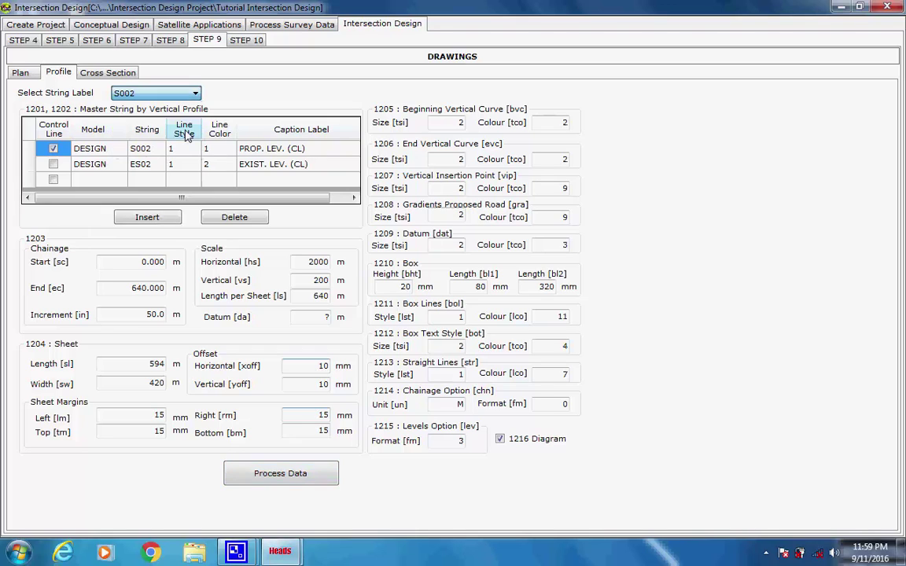
click(265, 476)
click(380, 202)
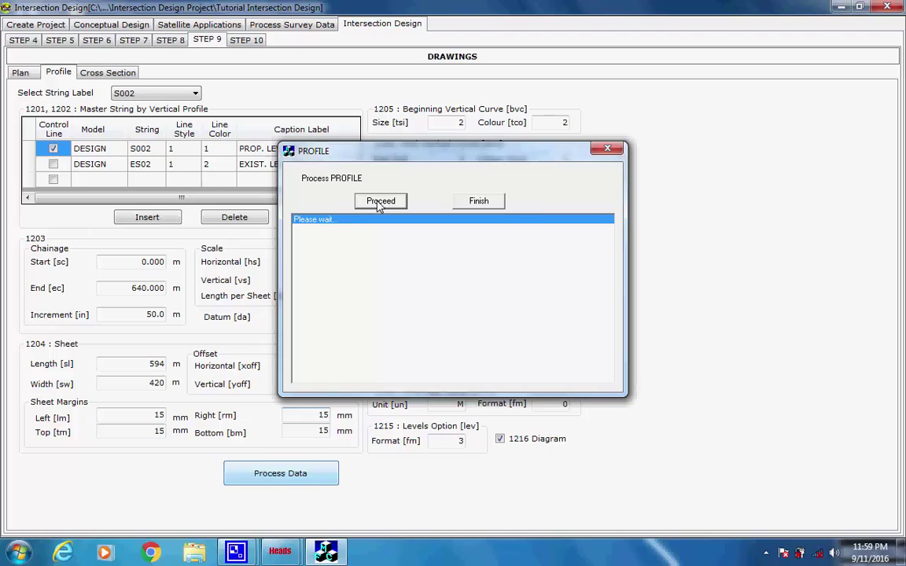
click(498, 307)
click(496, 308)
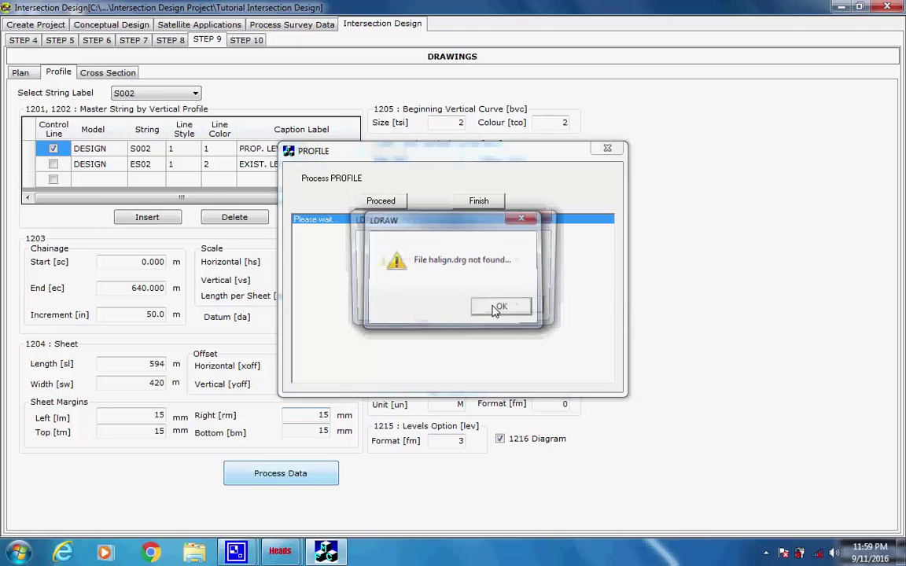
click(564, 312)
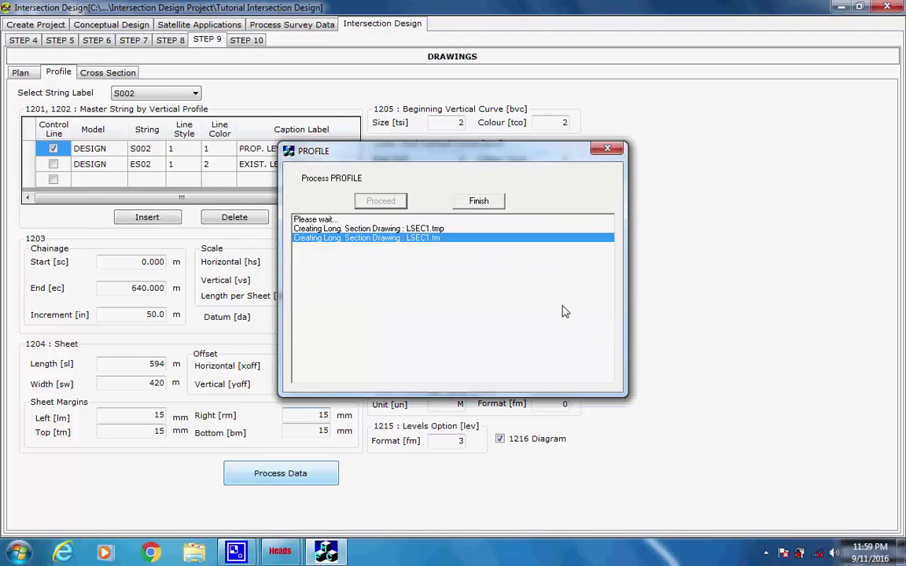
click(490, 203)
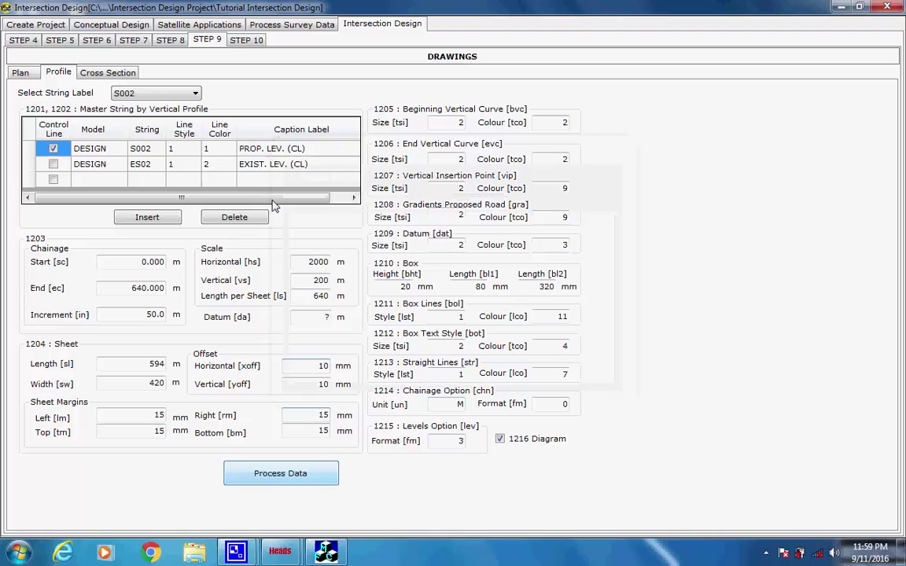
Create the profile drawing of string S003 with the default sheet and scale settings.
click(198, 95)
click(180, 141)
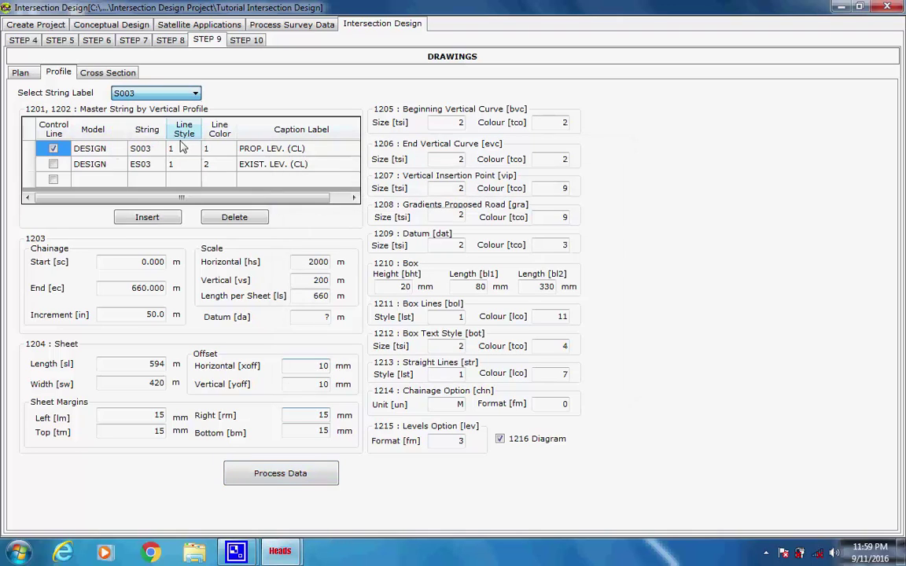
click(266, 475)
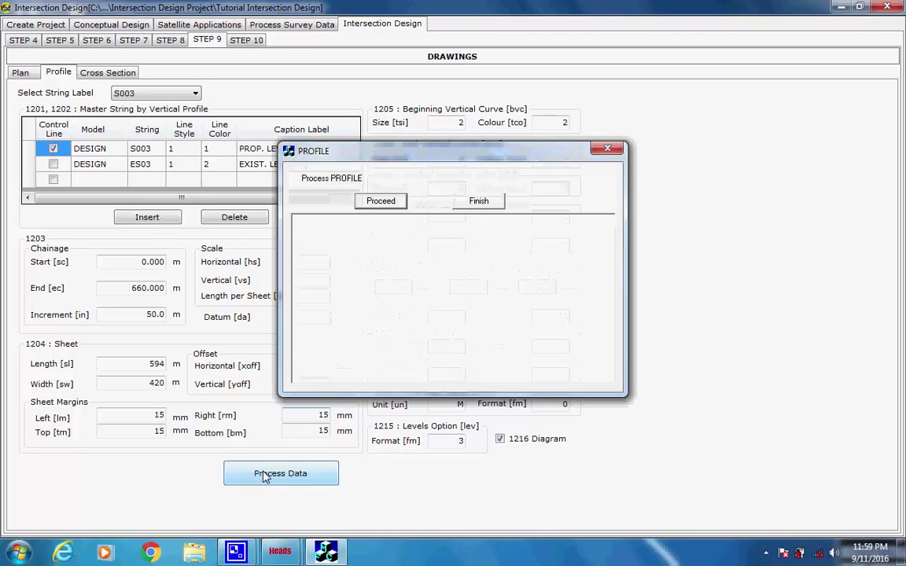
click(377, 202)
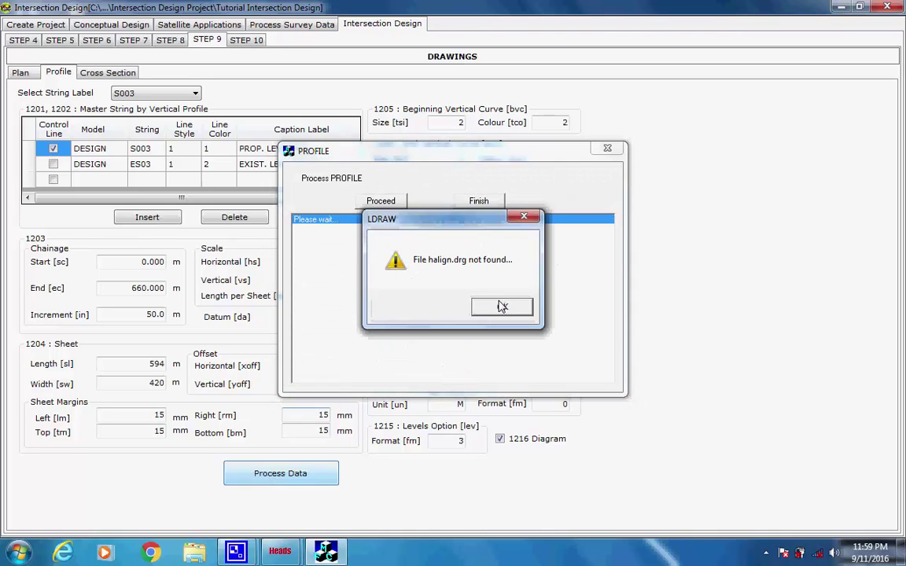
click(502, 305)
click(503, 306)
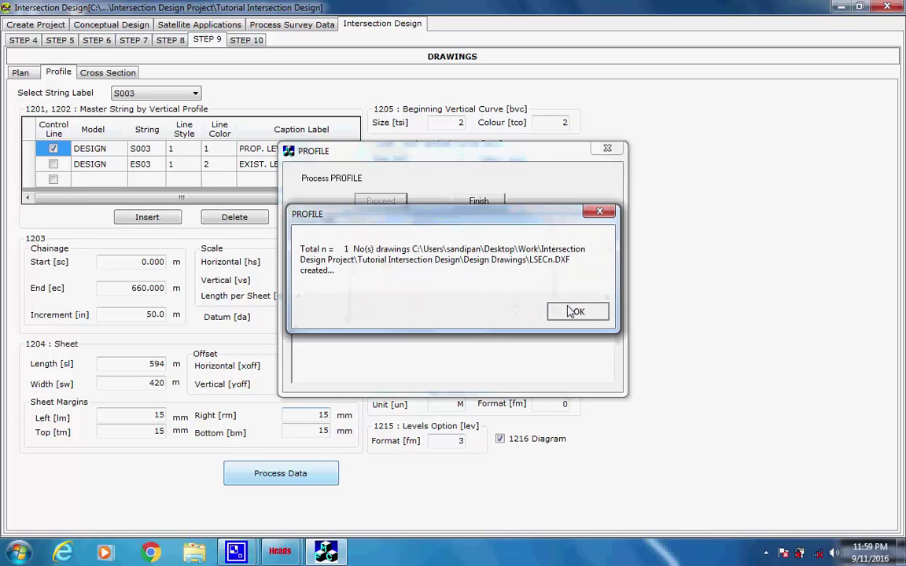
click(568, 309)
click(471, 200)
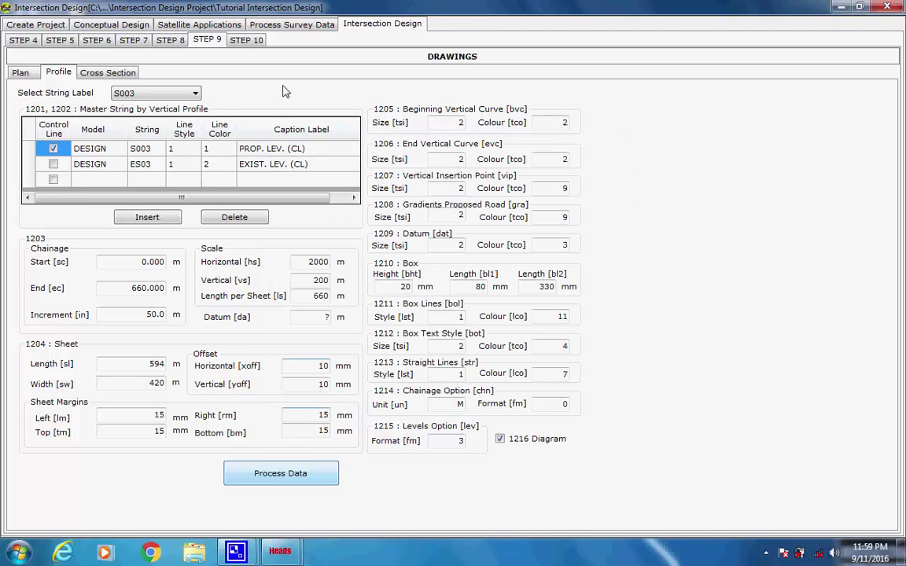
Create the profile drawing of string S004 with the default sheet and scale settings.
click(197, 94)
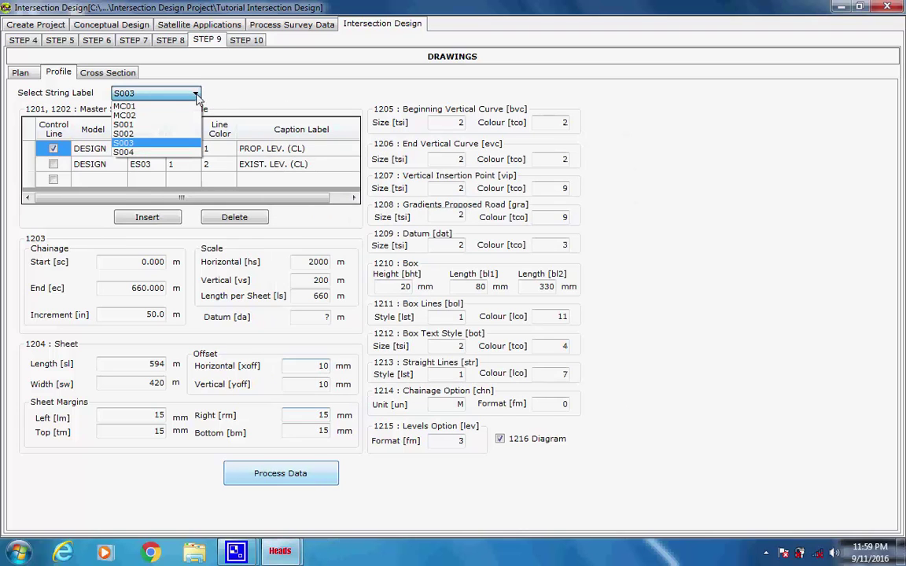
click(176, 148)
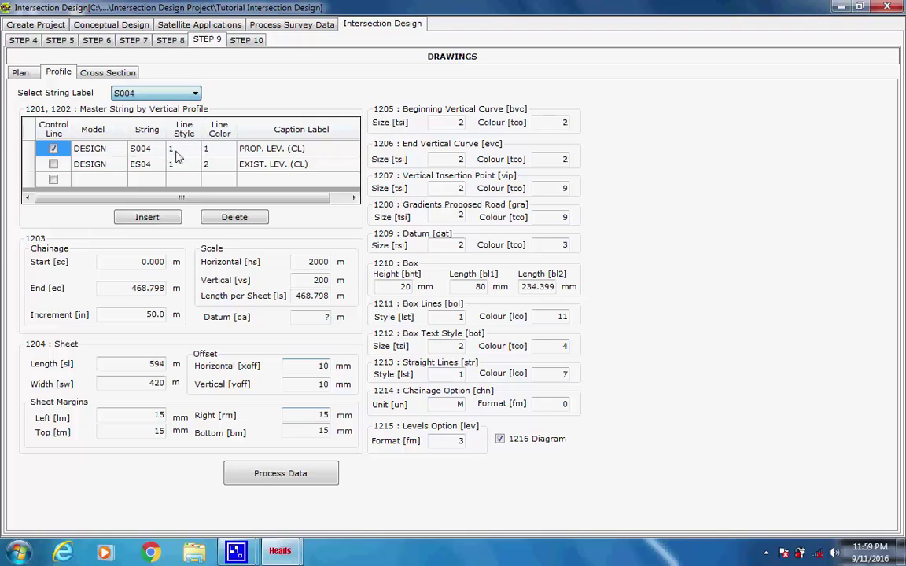
click(264, 476)
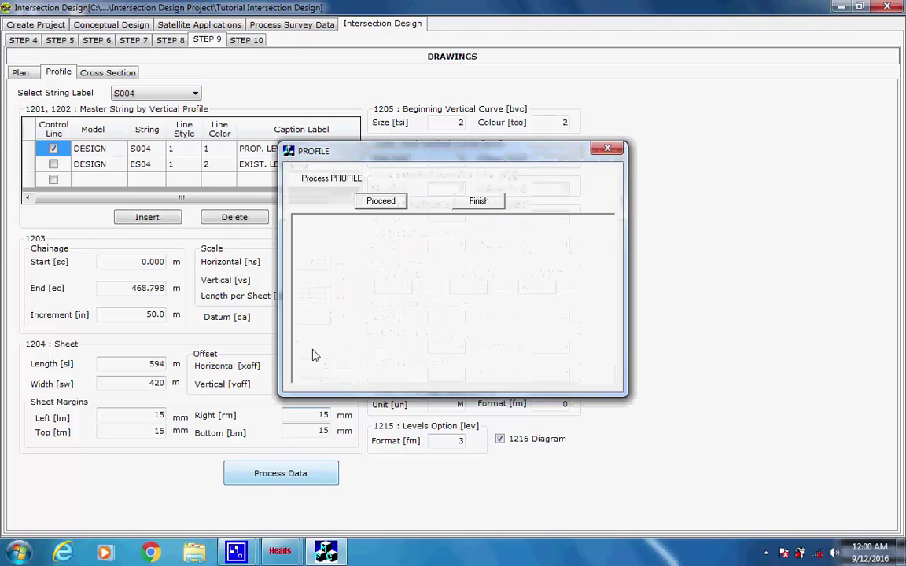
click(379, 202)
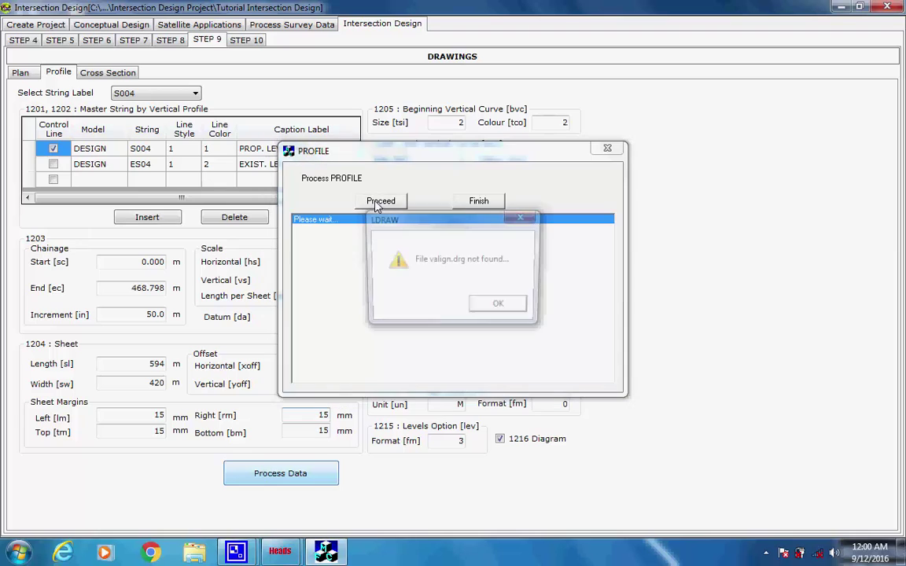
click(498, 306)
click(498, 307)
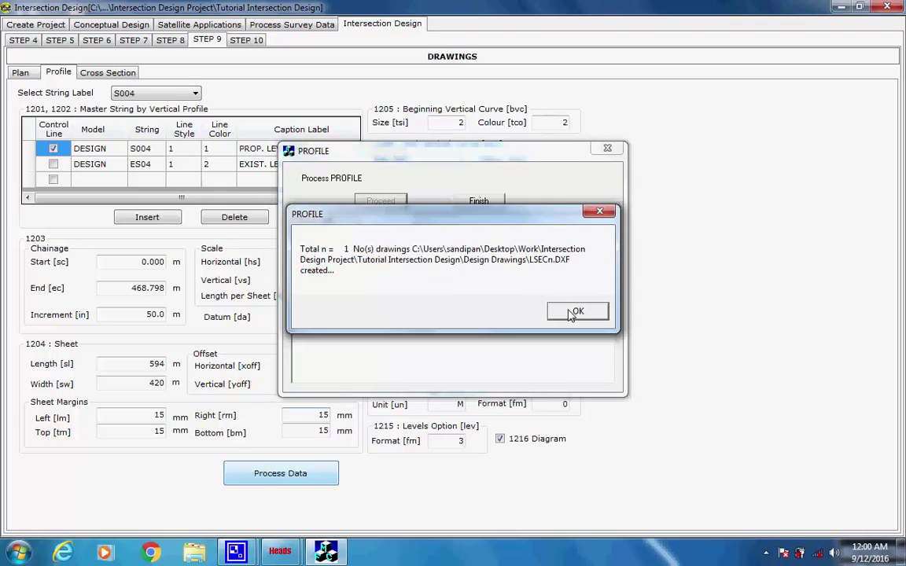
click(574, 312)
click(494, 202)
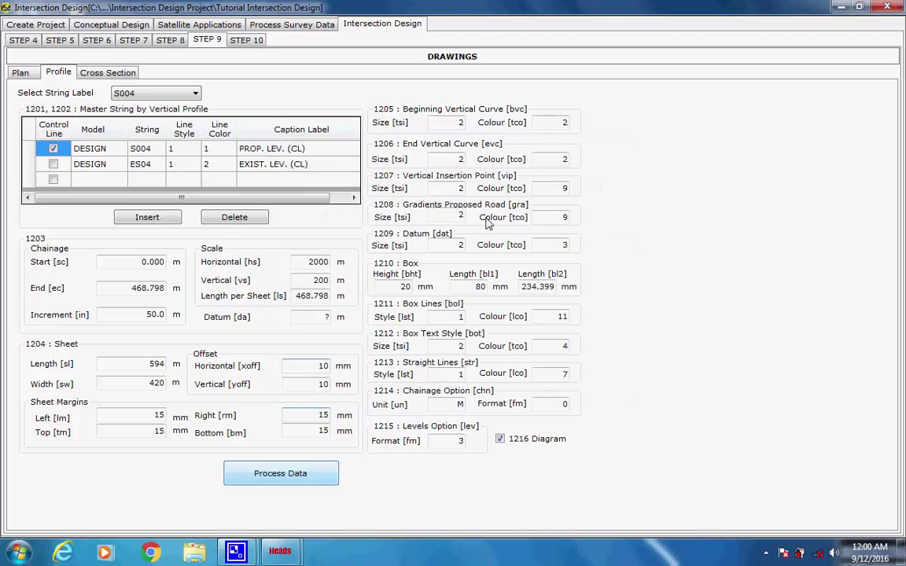
Create the cross section drawings of string MC01 from interface MC01_I001 with the default sheet and scale settings.
click(108, 73)
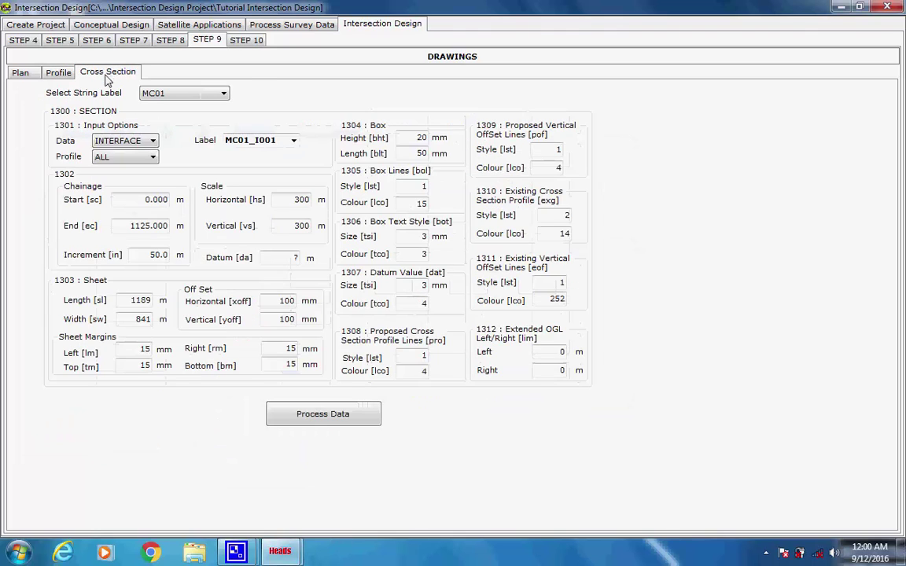
click(224, 95)
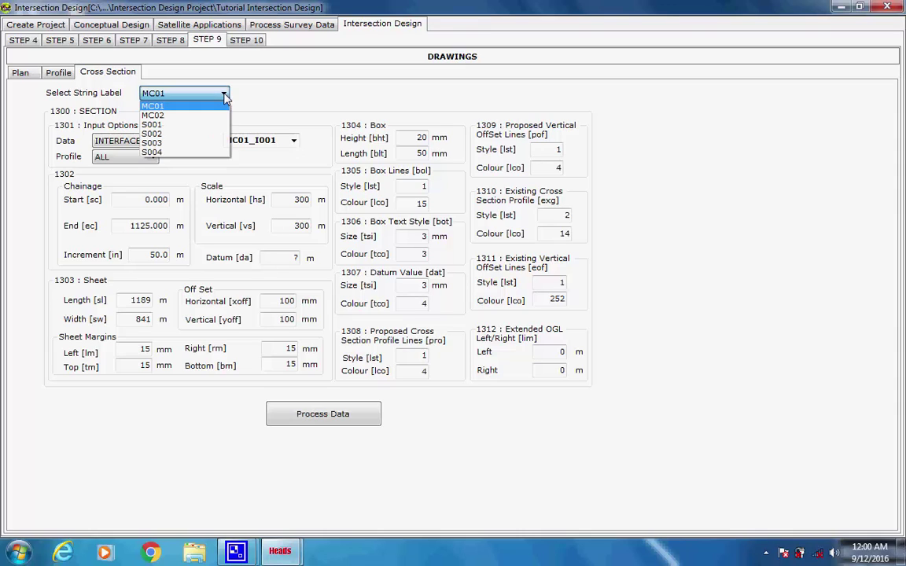
click(223, 94)
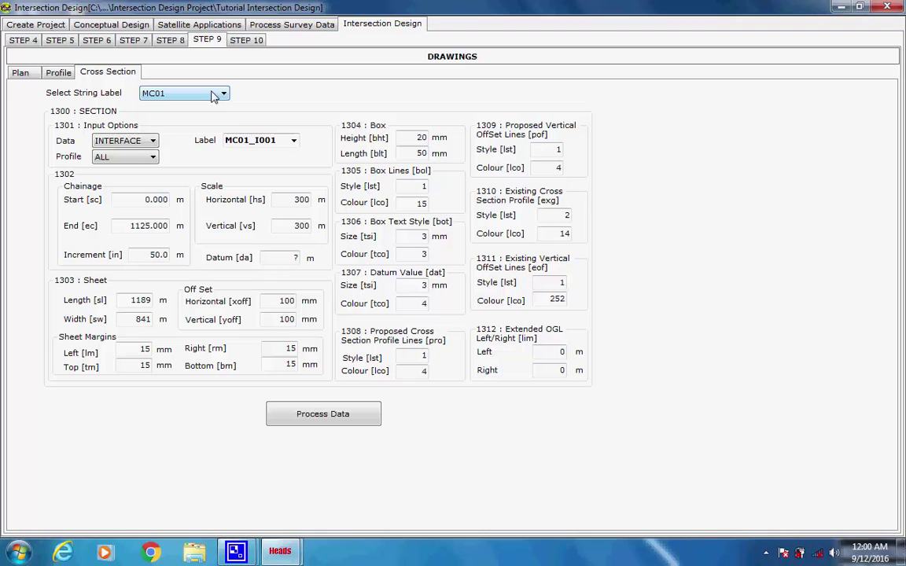
click(293, 140)
click(293, 140)
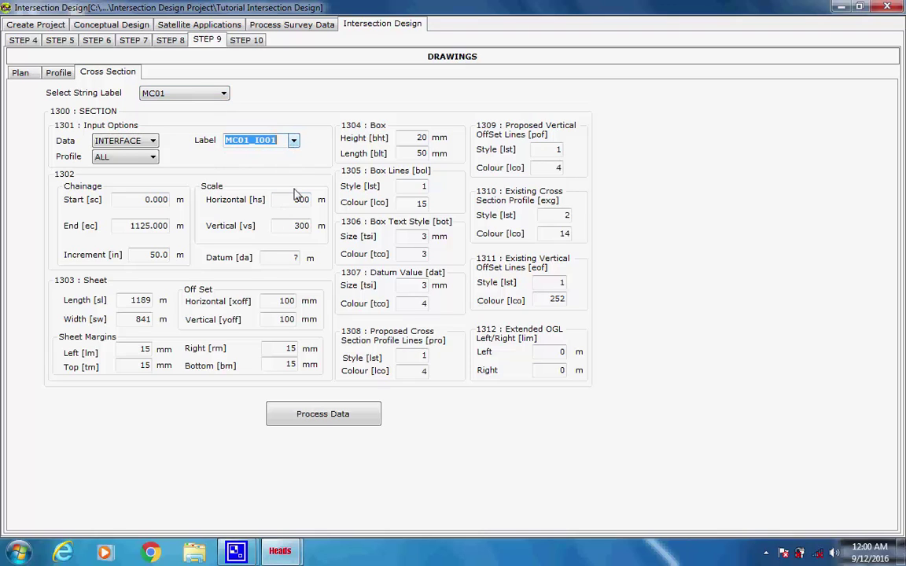
click(308, 420)
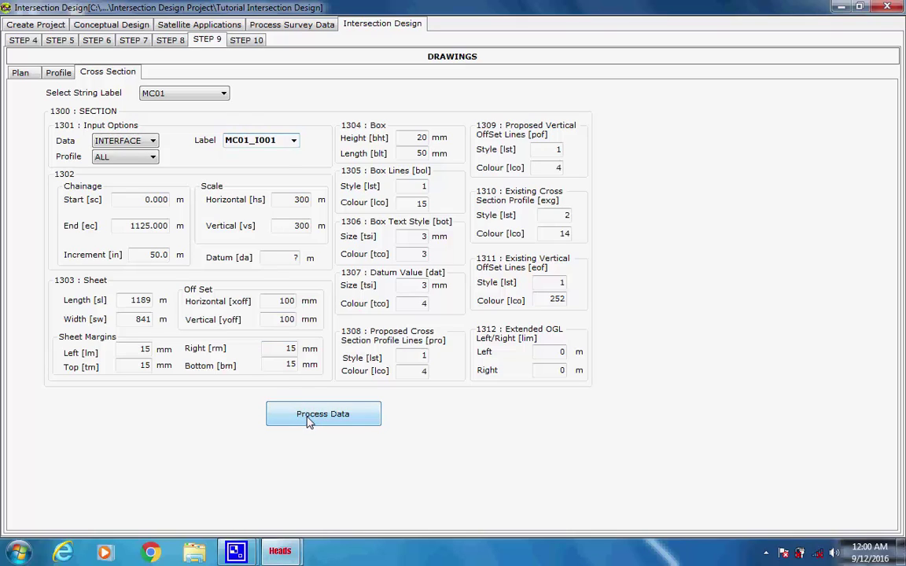
click(379, 202)
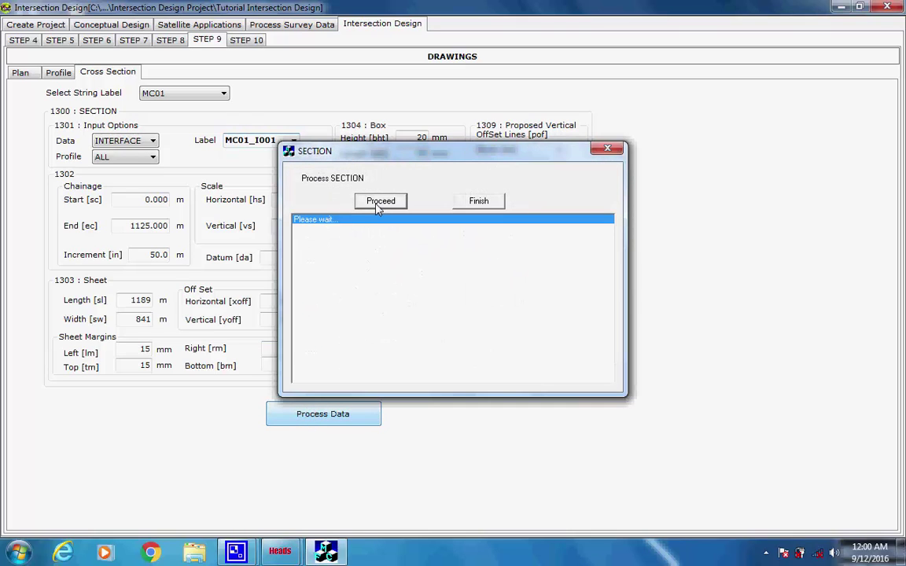
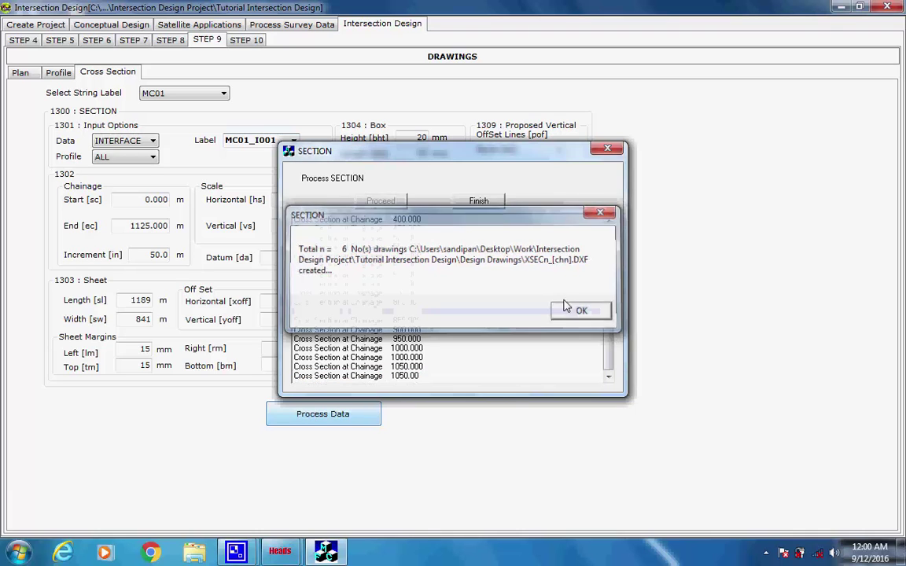
click(573, 311)
click(489, 202)
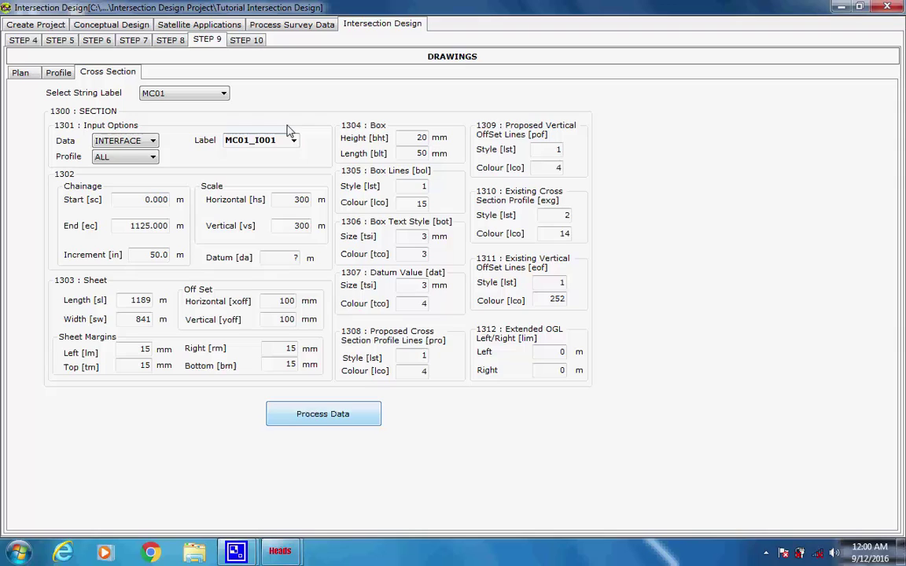
Create the cross section drawings of string MC02 from interface MC02_I001 with the default sheet and scale settings.
click(224, 94)
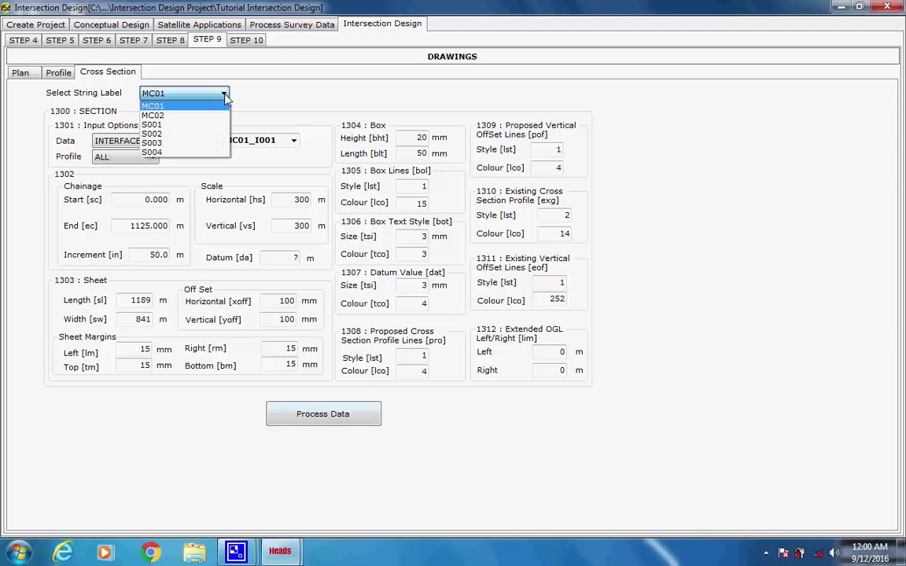
click(214, 116)
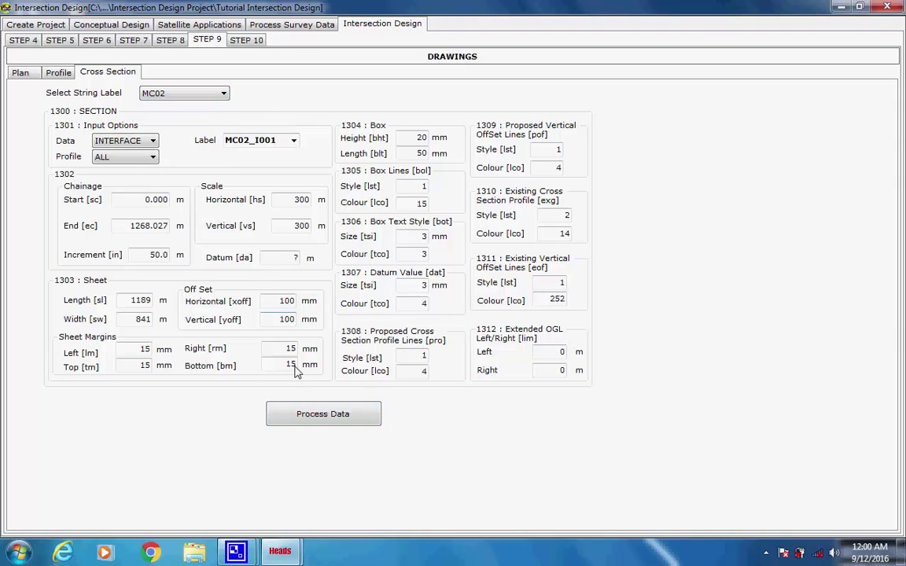
click(308, 417)
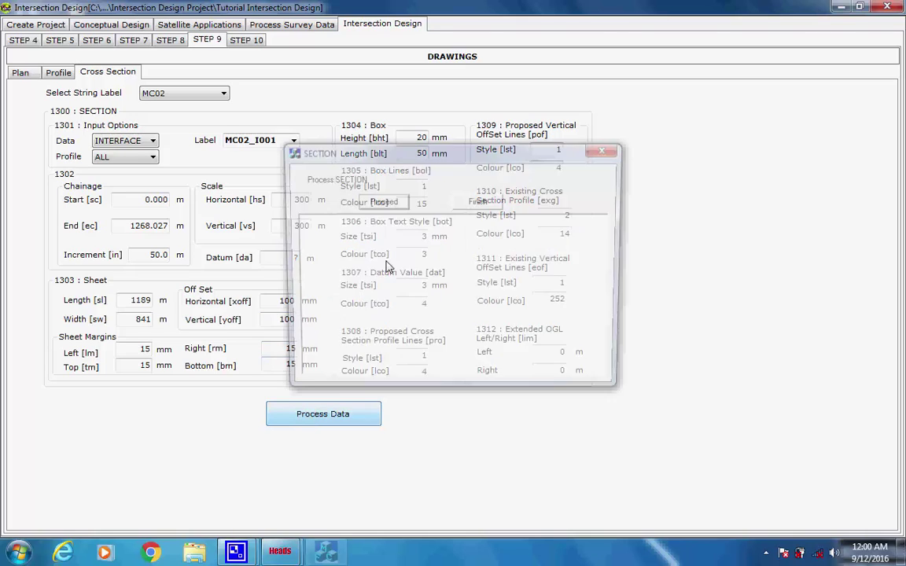
click(378, 202)
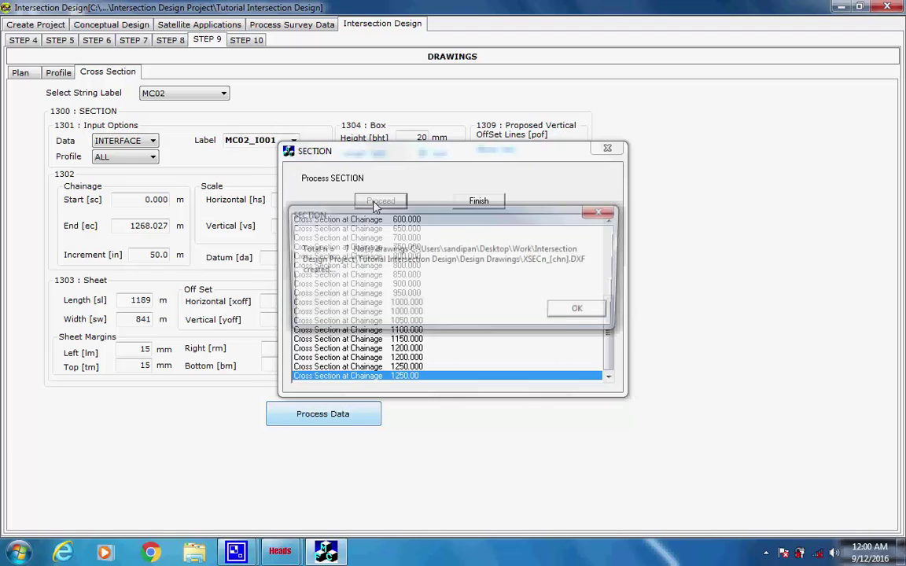
click(579, 313)
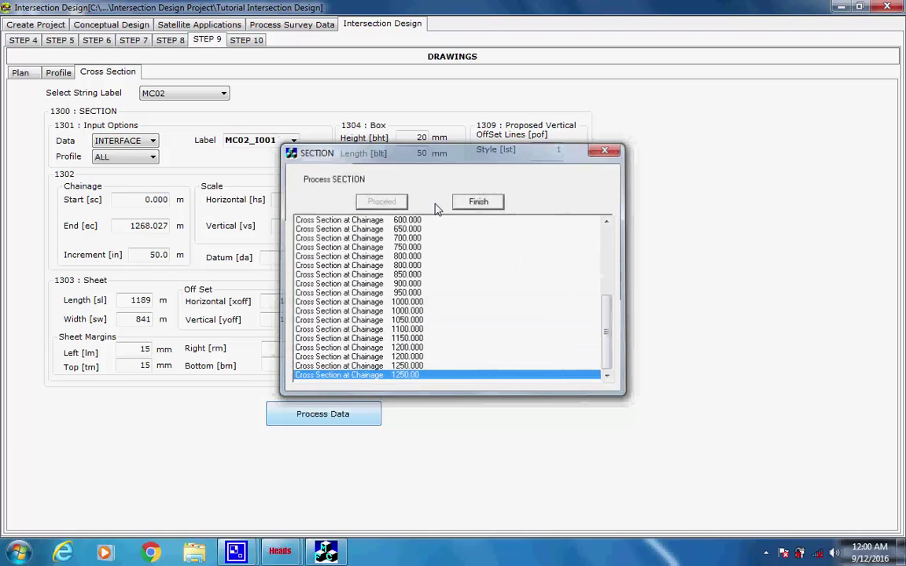
click(464, 202)
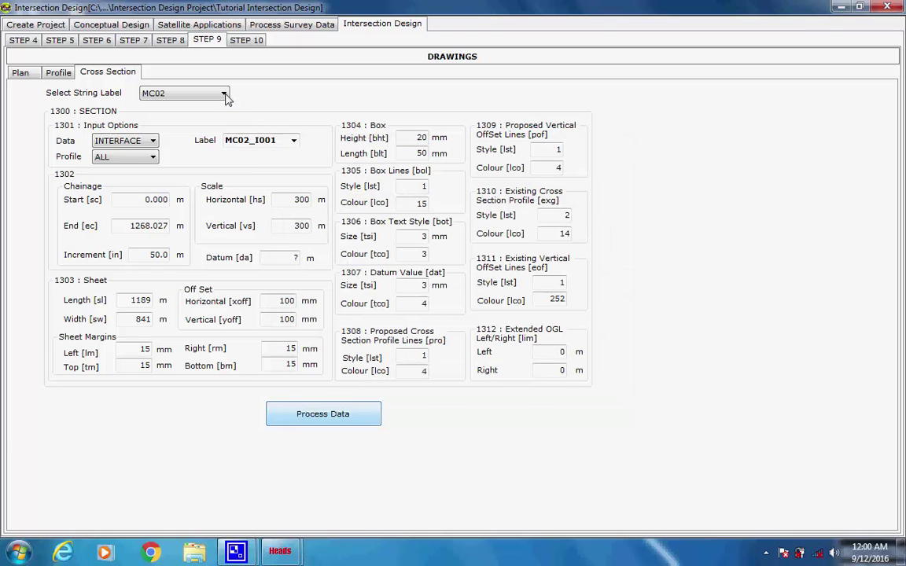
Create the cross section drawings of string S001 from interface S001_I001 with the default sheet and scale settings.
click(224, 95)
click(210, 124)
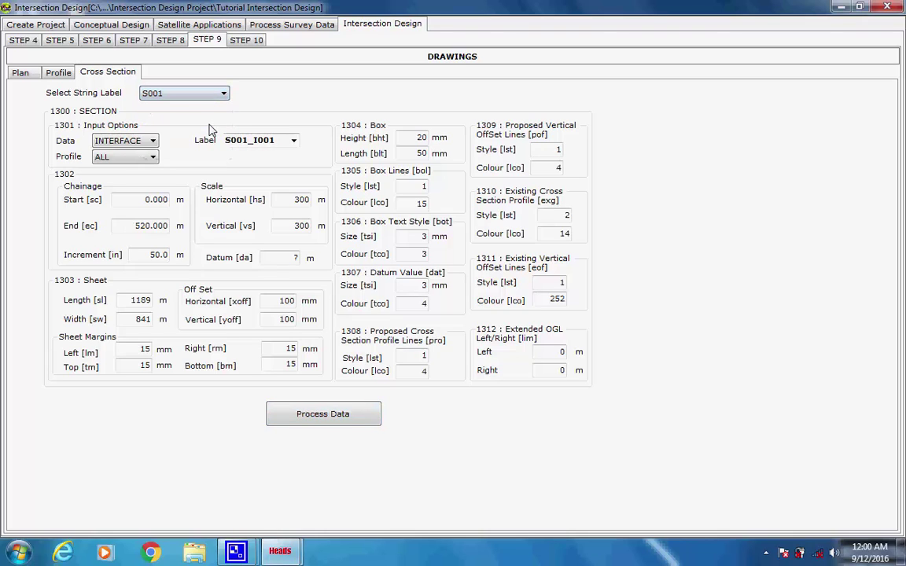
click(307, 419)
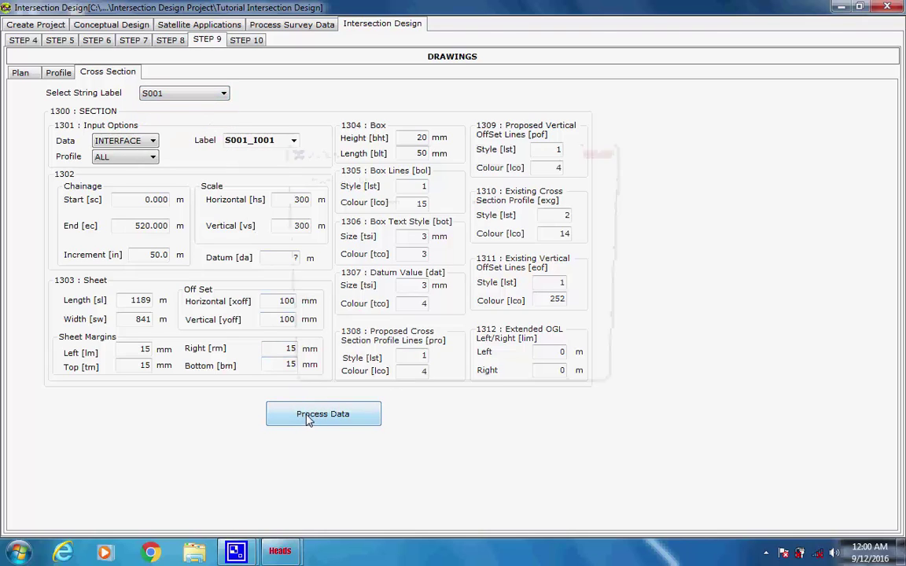
click(381, 201)
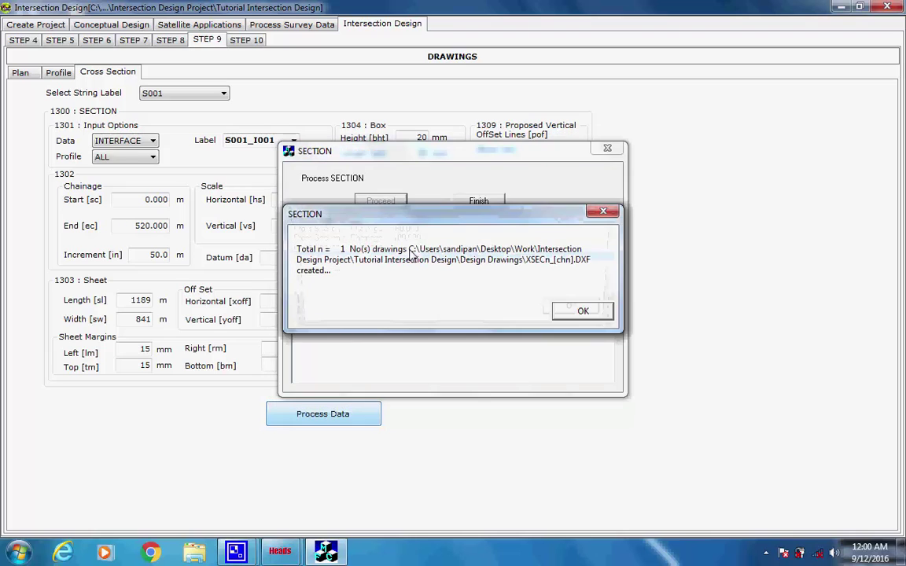
click(583, 311)
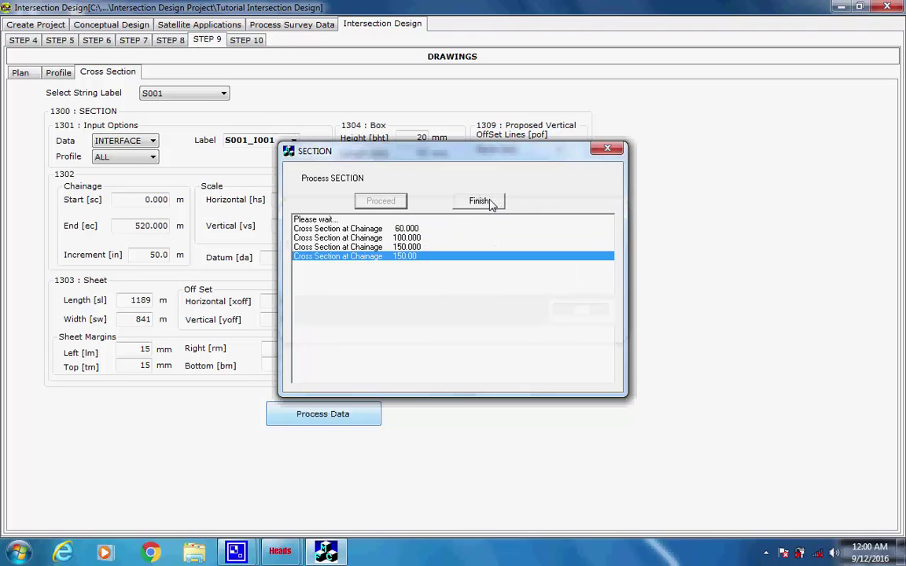
click(479, 201)
Create the cross section drawings of string S002 from interface S002_I001 with the default sheet and scale settings.
click(225, 96)
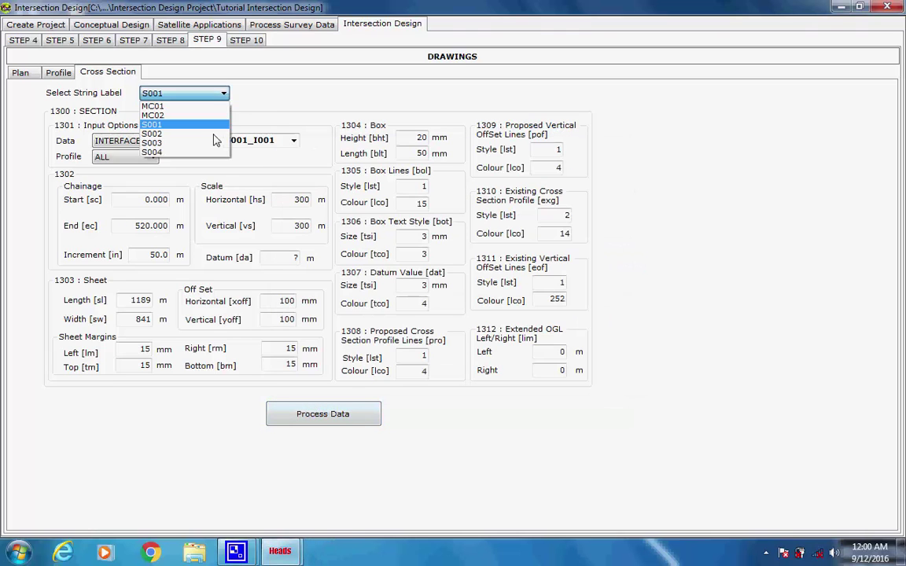
click(217, 138)
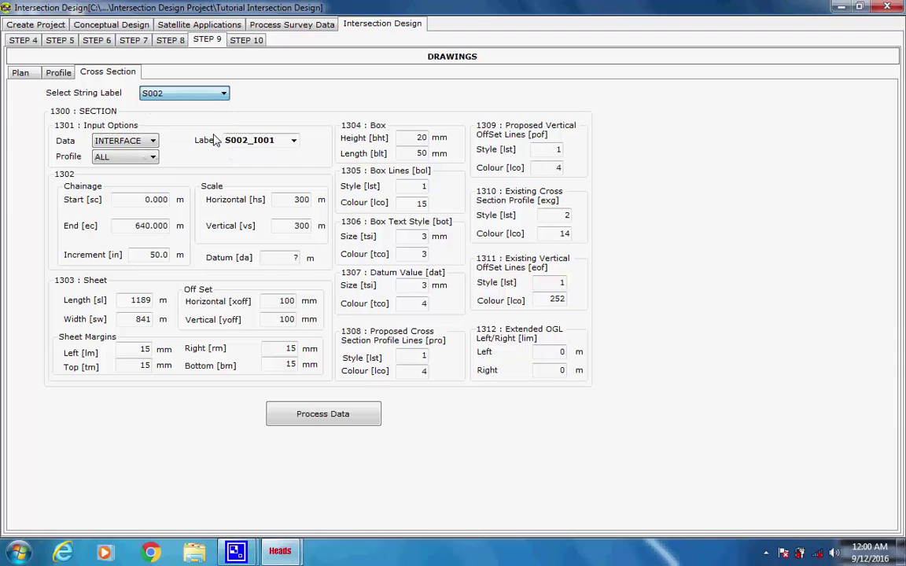
click(305, 418)
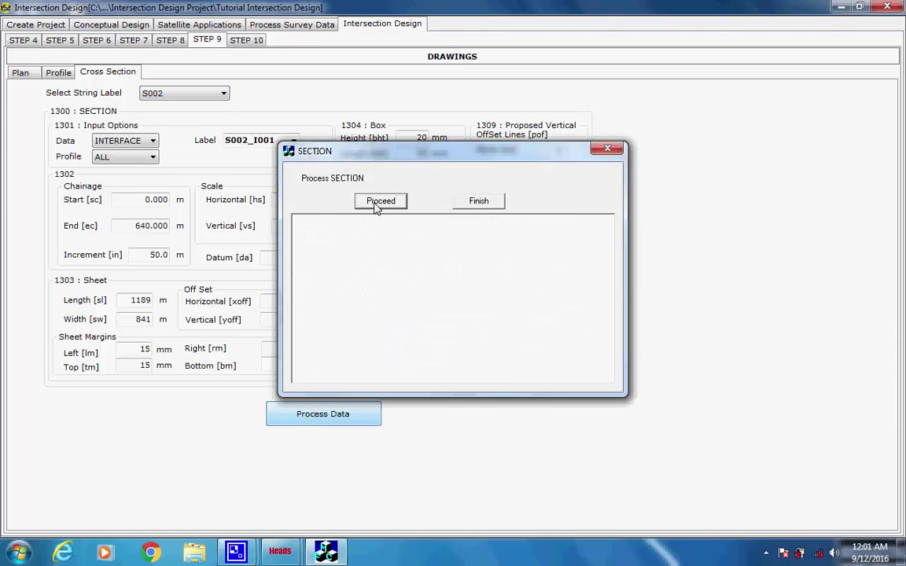
click(379, 201)
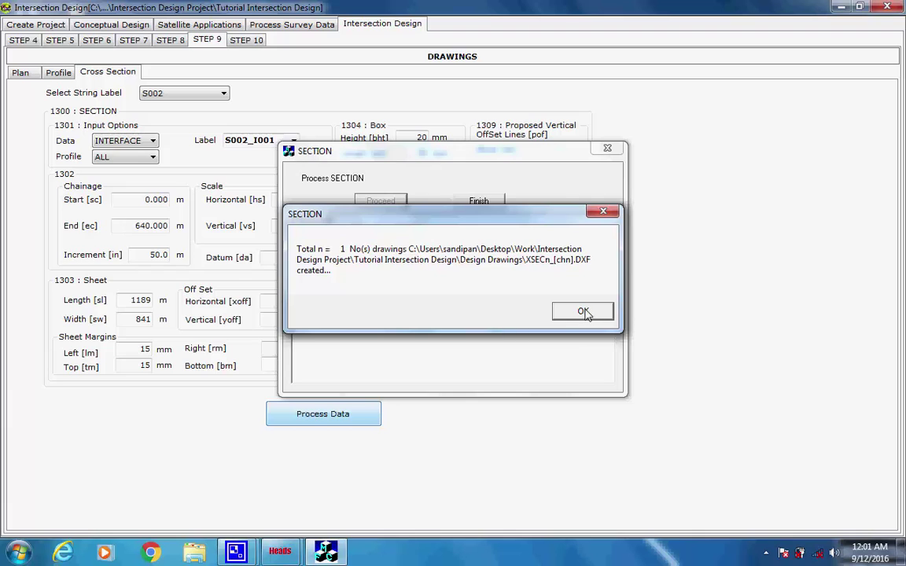
click(583, 312)
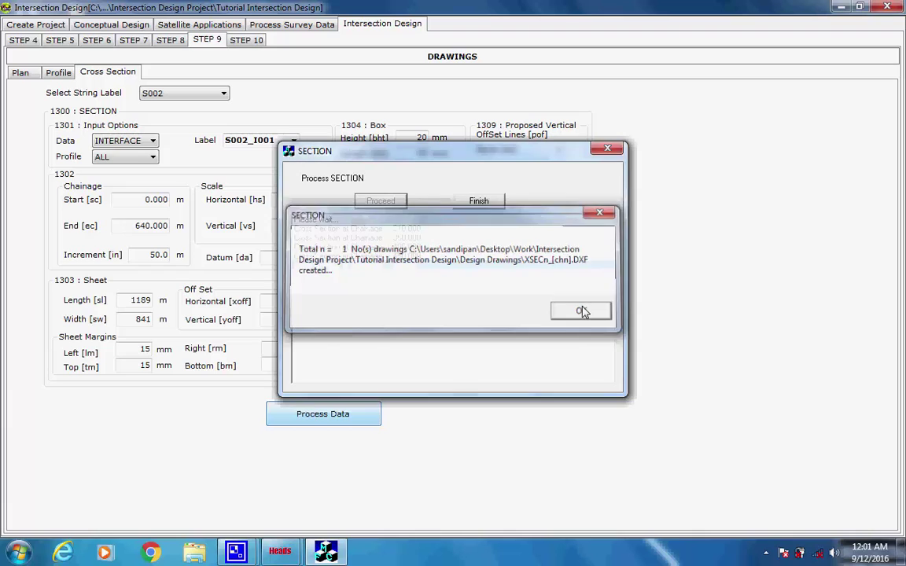
click(478, 201)
Create the cross section drawings of string S003 from interface S003_I001 with the default sheet and scale settings.
click(224, 93)
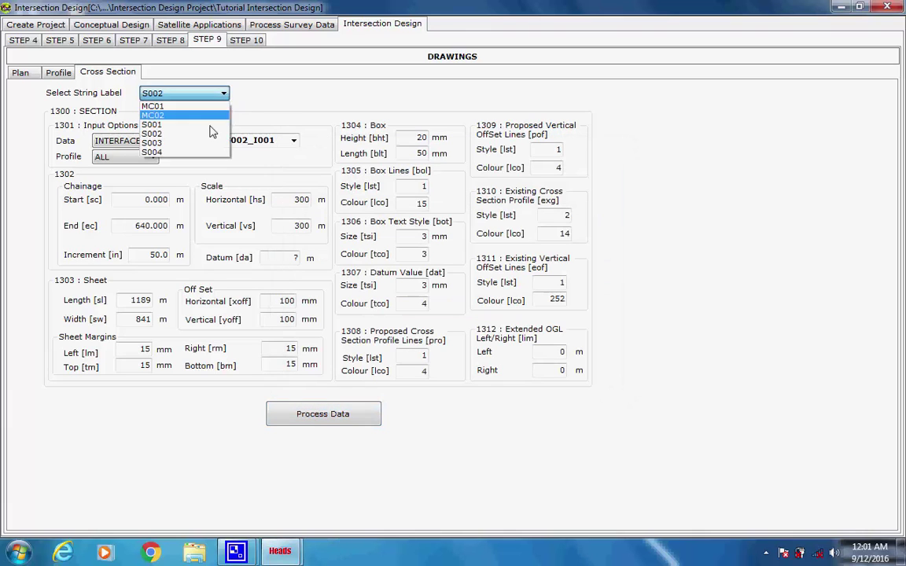
click(207, 145)
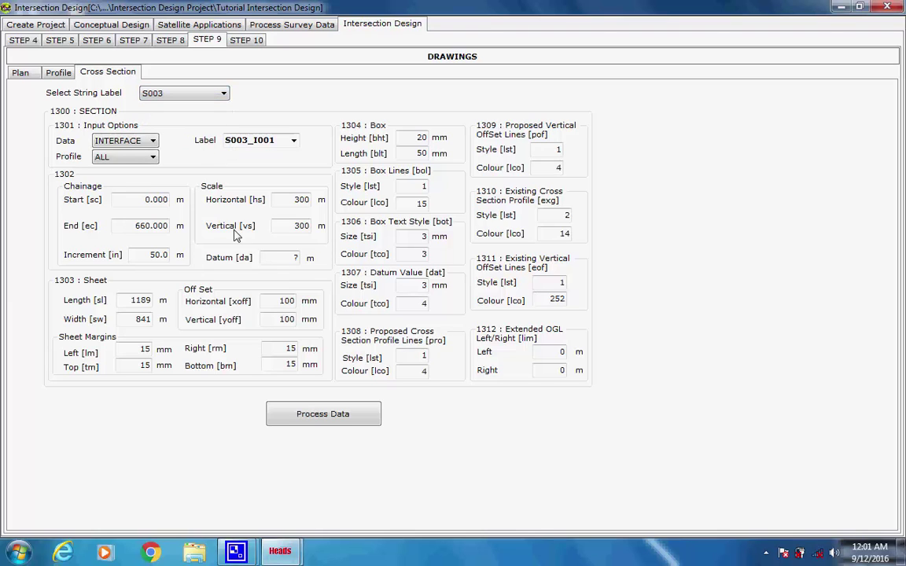
click(309, 414)
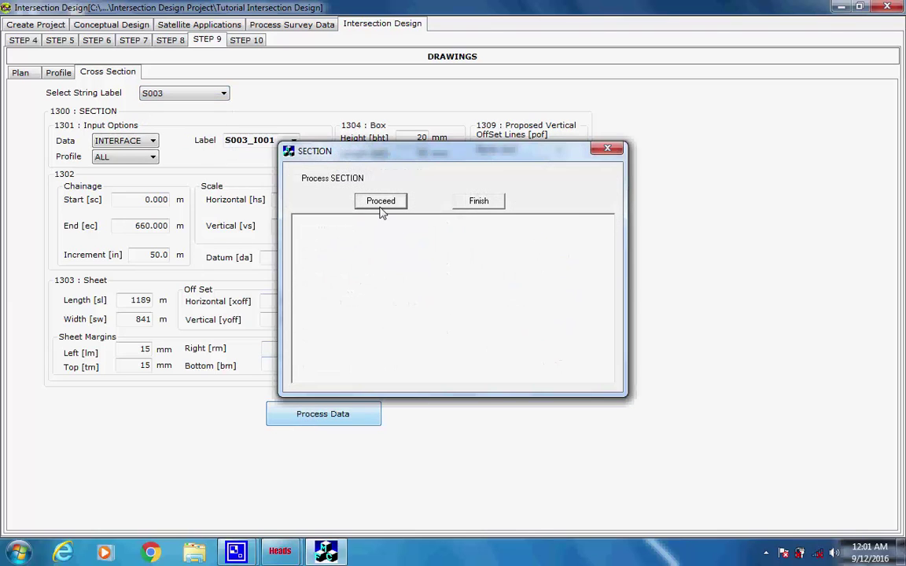
click(381, 202)
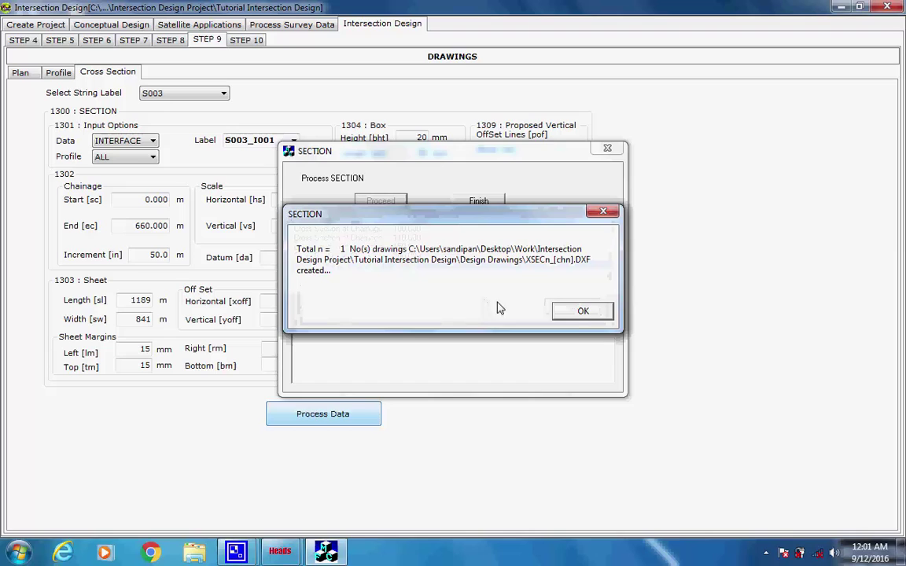
click(582, 312)
click(489, 202)
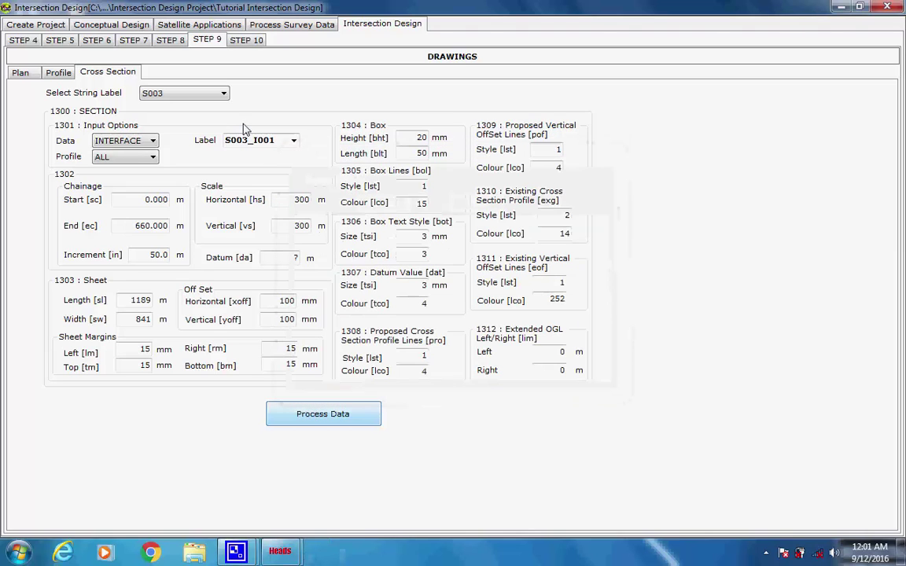
Create the cross section drawings of string S004 from interface S004_I001 with the default sheet and scale settings.
click(223, 93)
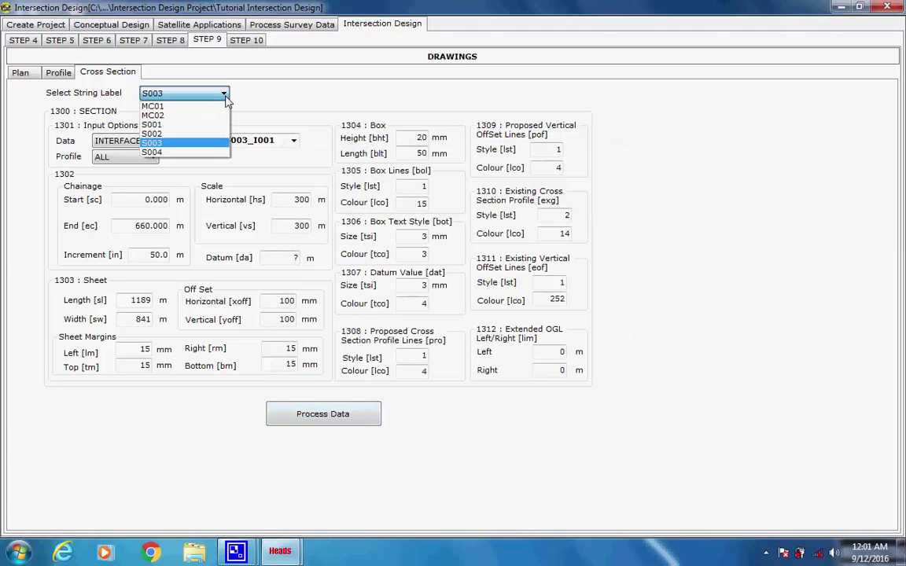
click(211, 151)
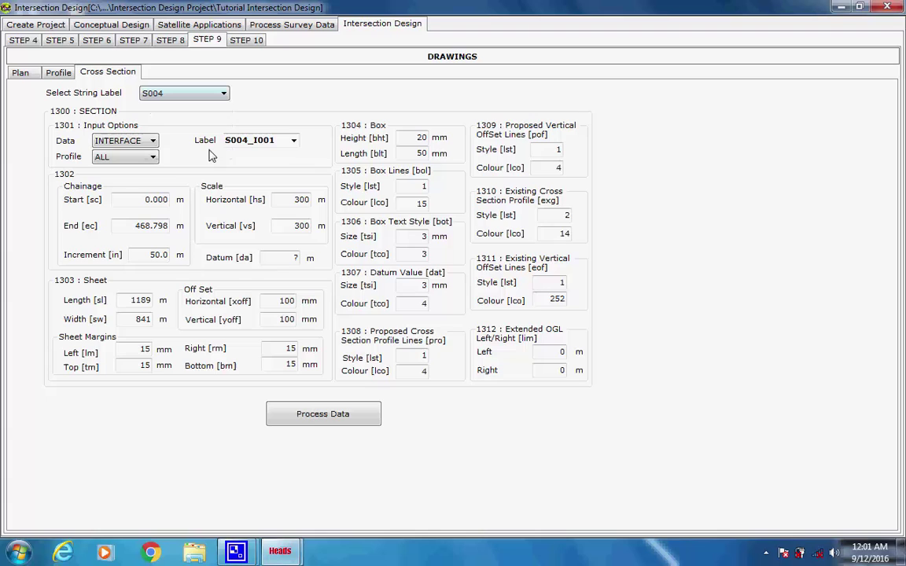
click(308, 419)
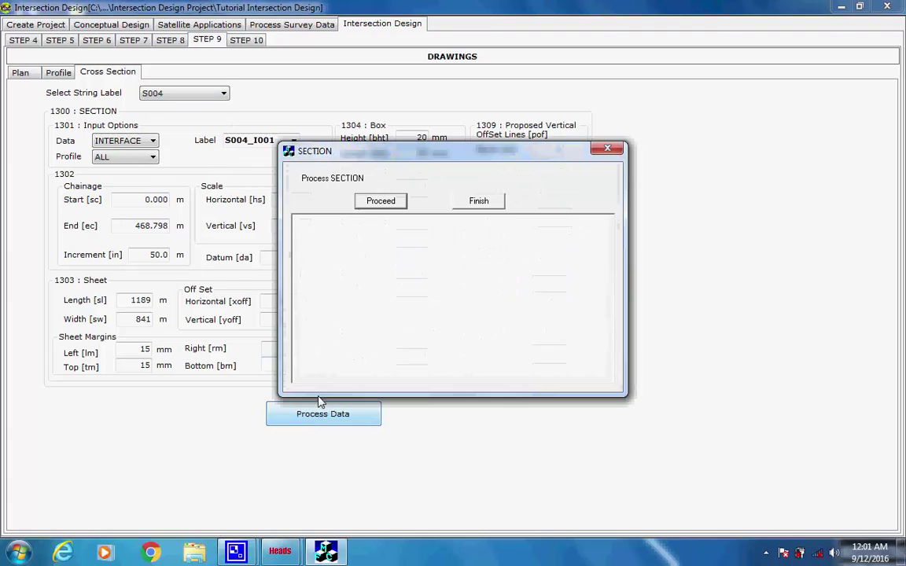
click(377, 202)
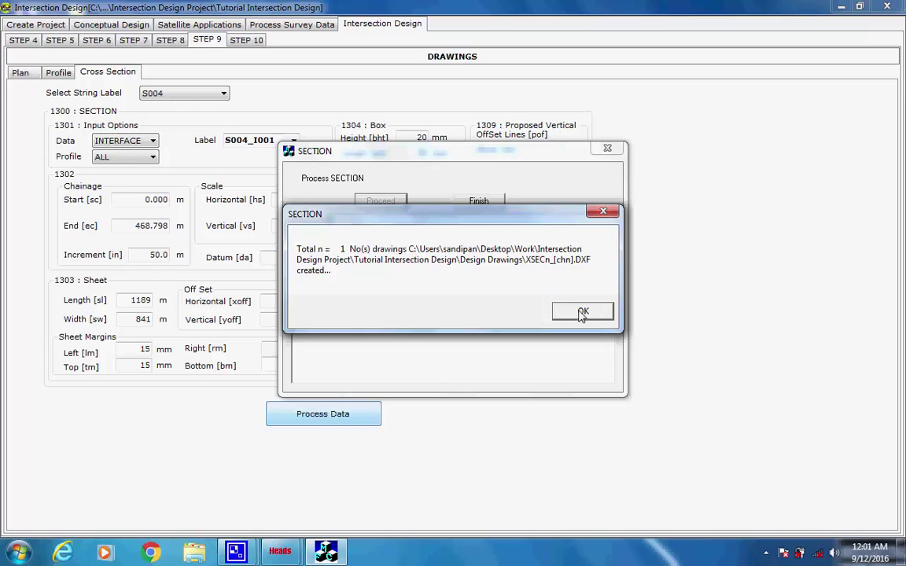
click(577, 310)
click(482, 202)
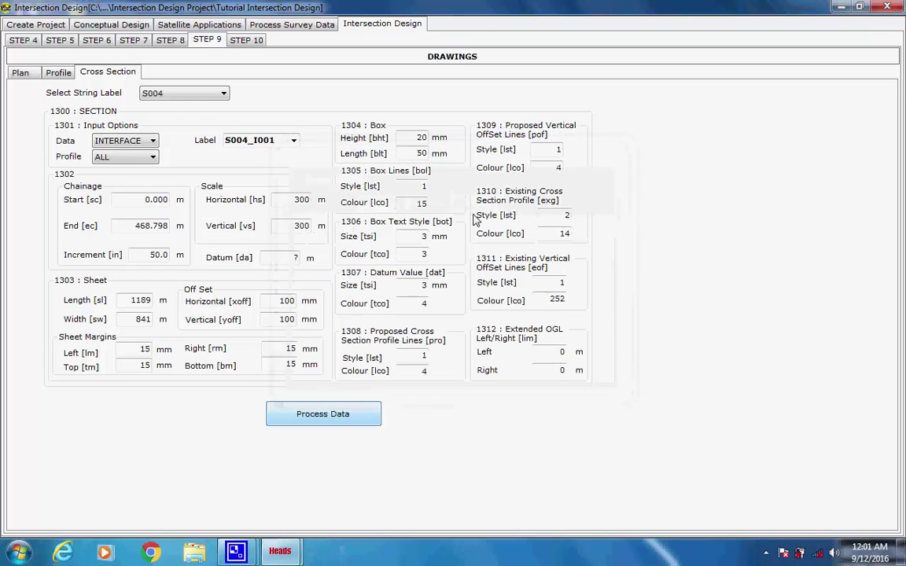
Create the project data file for the intersection design in the final data processing step.
click(246, 41)
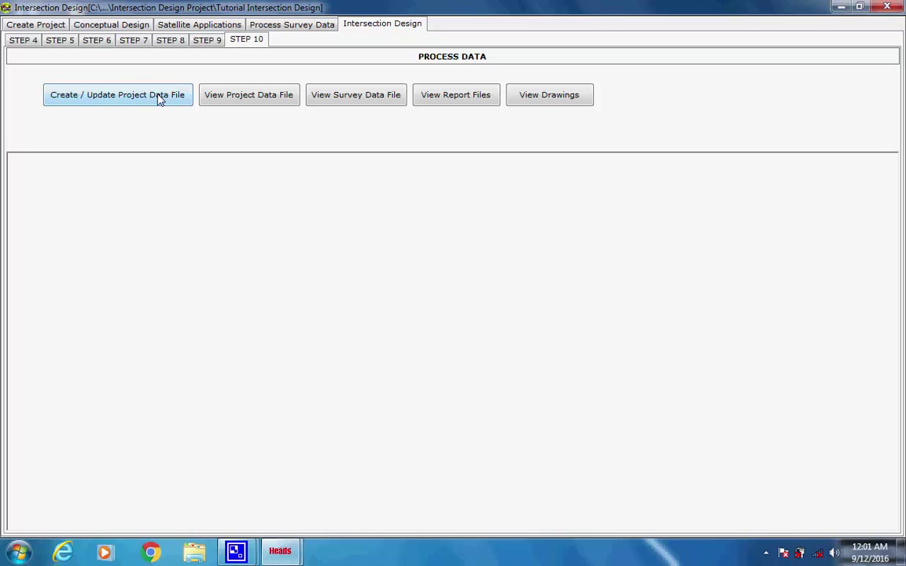
click(118, 95)
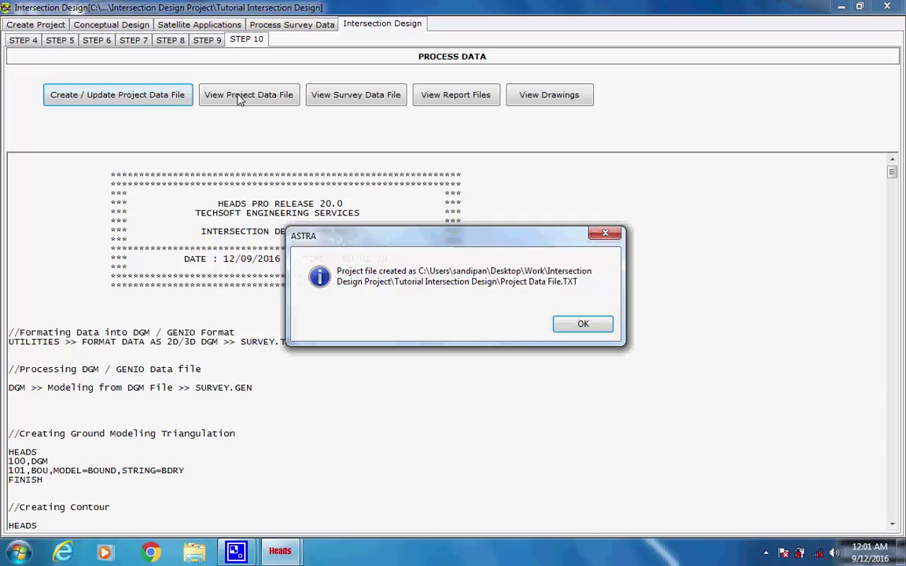
key(Return)
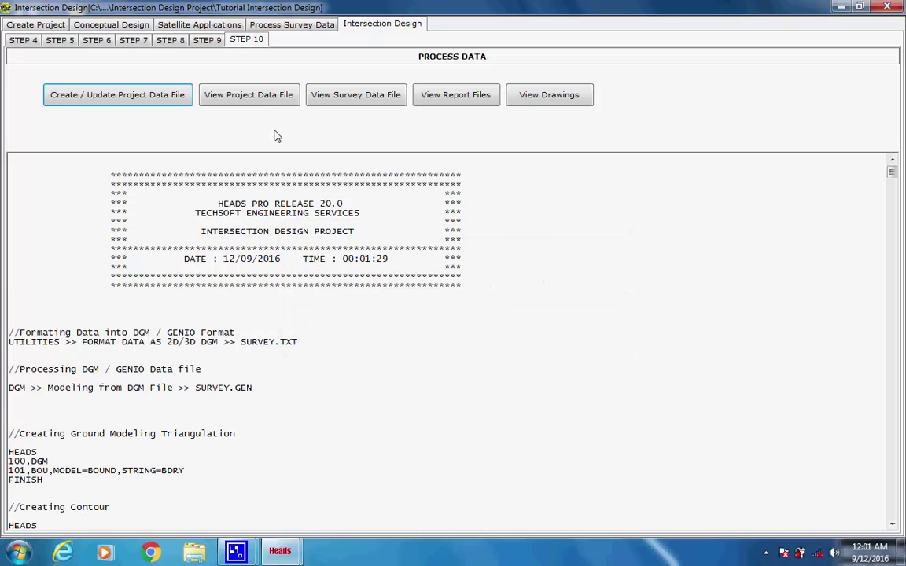
View the project data file and review its design commands through to the final section block, then close it.
click(270, 96)
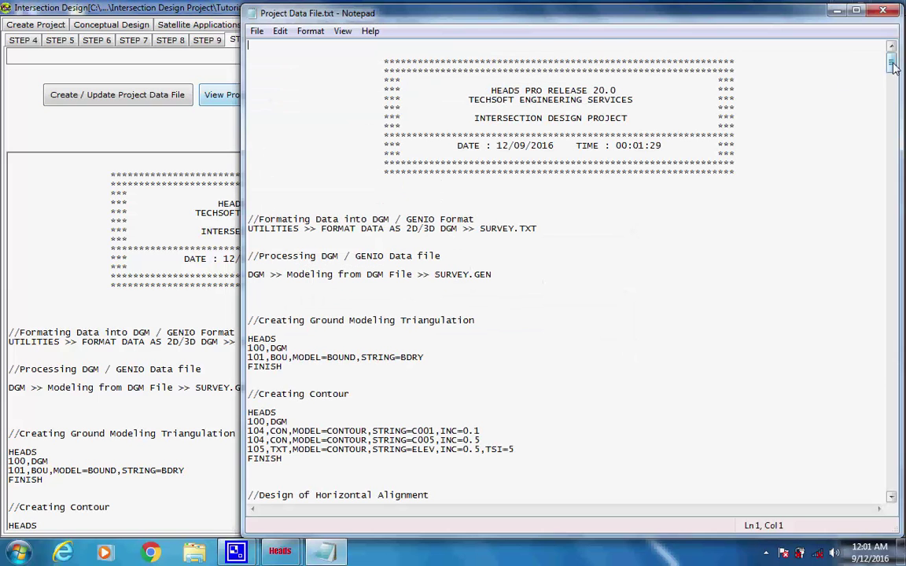
drag(892, 67, 901, 178)
drag(901, 181, 903, 470)
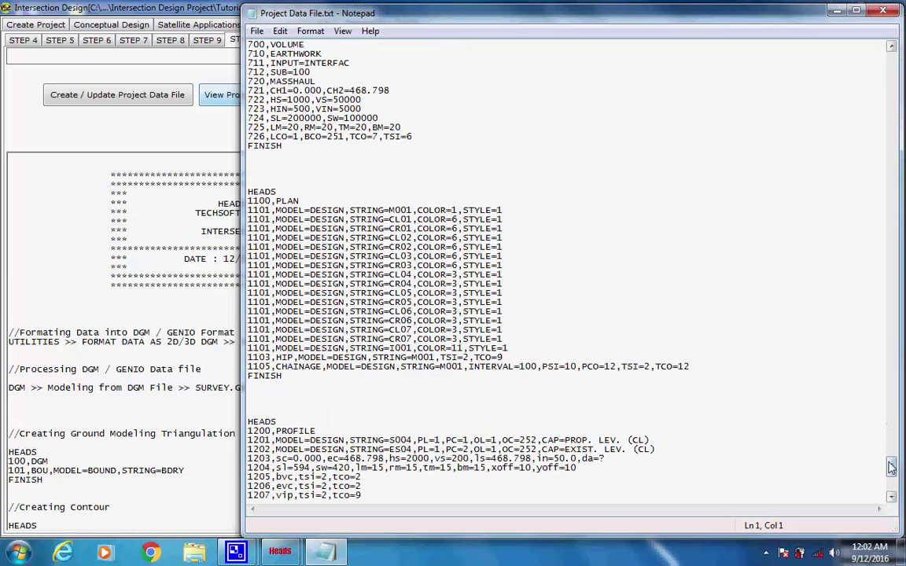
drag(892, 468, 892, 465)
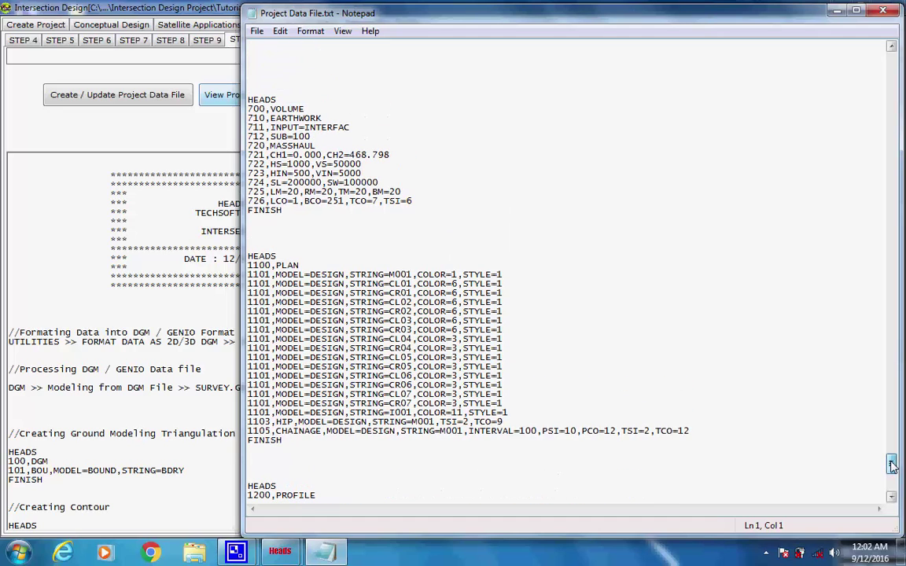
drag(892, 465, 901, 494)
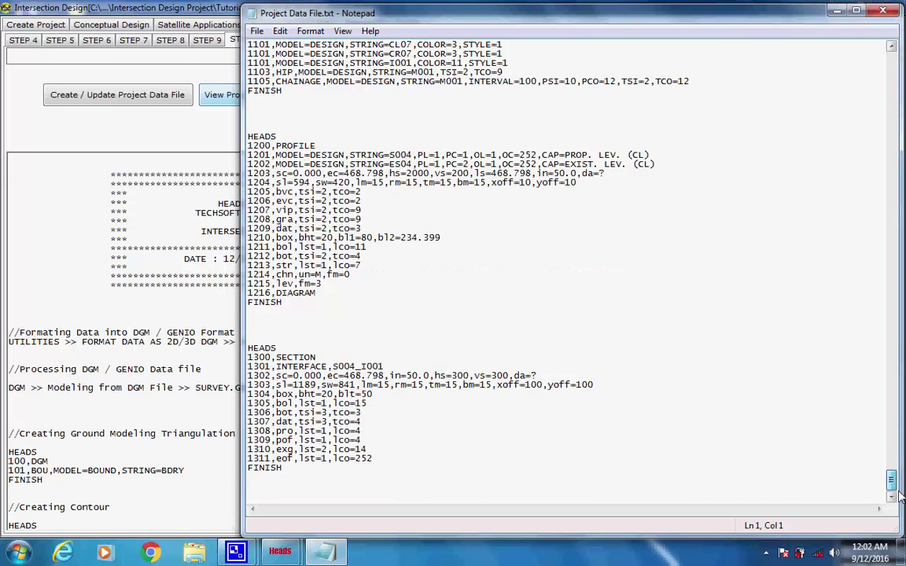
click(882, 13)
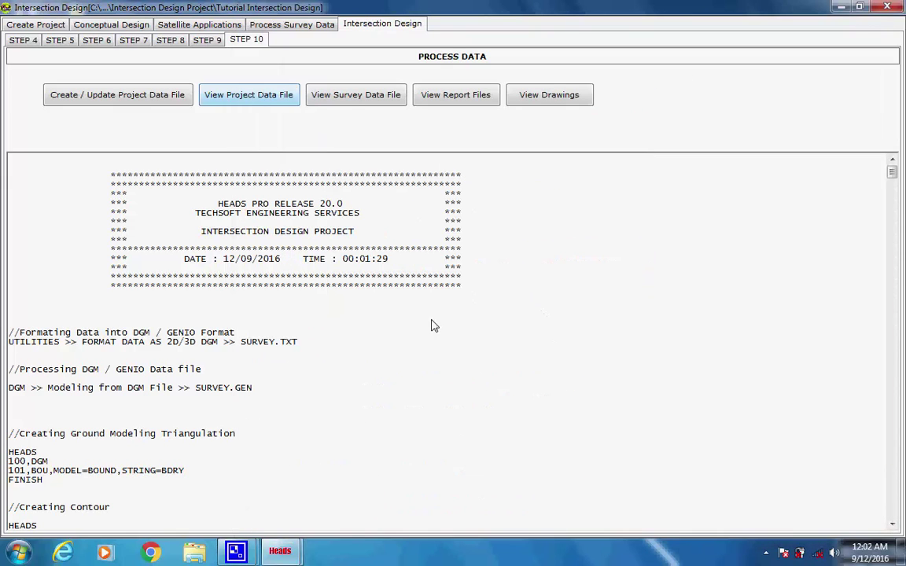
View the survey data file SURVEY.txt, check its point coordinates and levels, then close it.
click(346, 99)
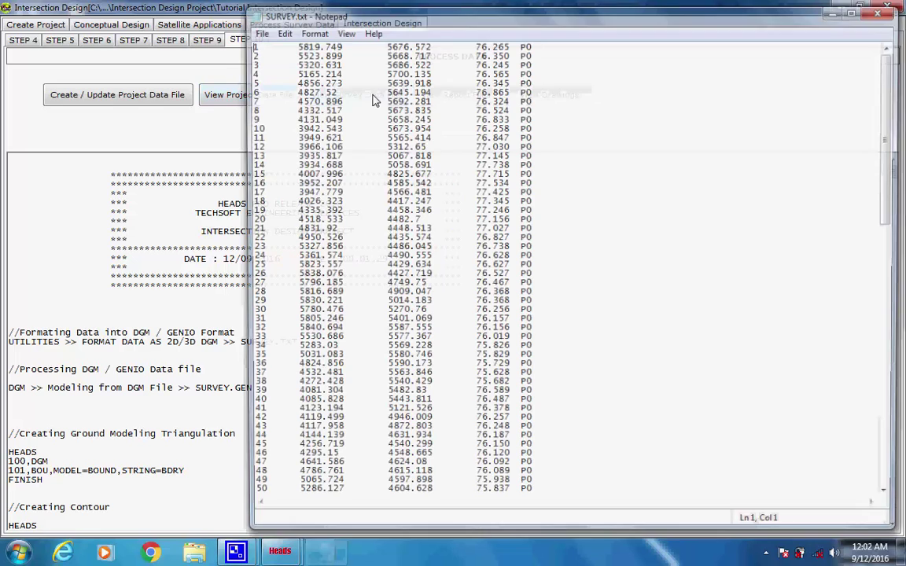
scroll(870, 71, down, 20)
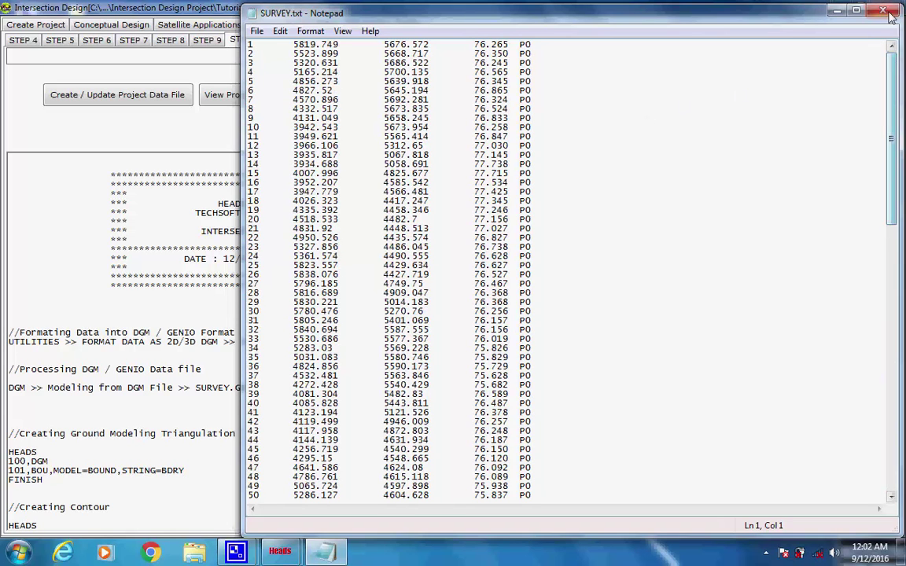
click(803, 16)
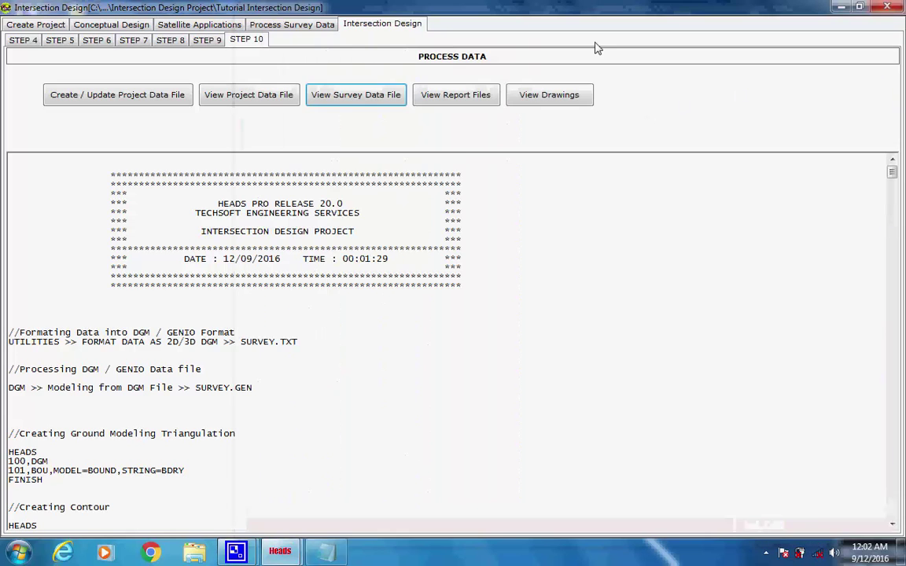
Open the processed reports and review the geometric details and element data in HALIGNMENT.REP.
click(462, 96)
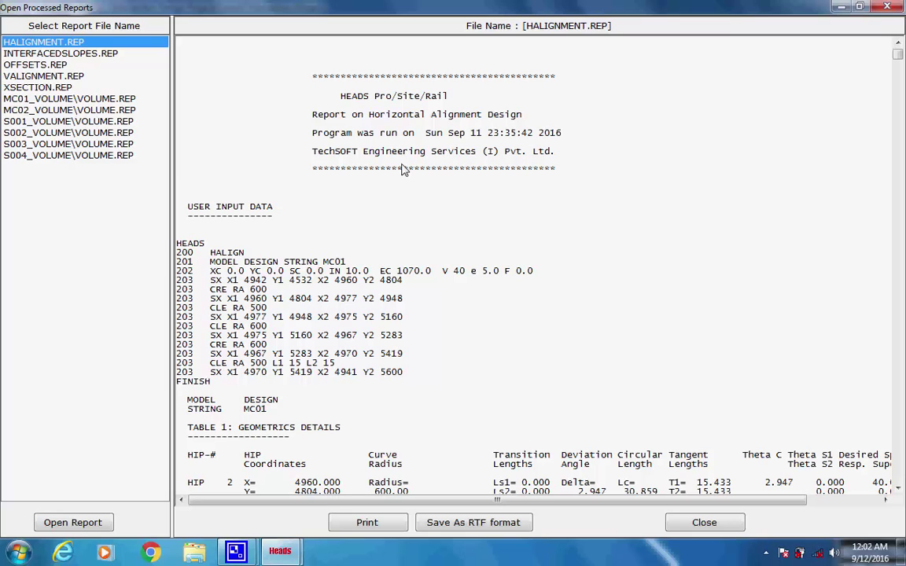
scroll(535, 263, down, 10)
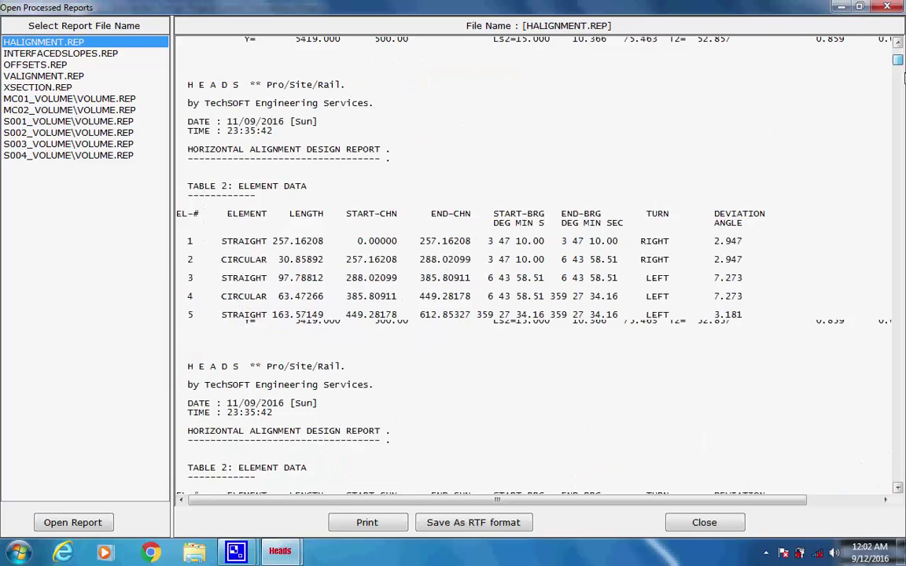
drag(904, 89, 817, 74)
Open VALIGNMENT.REP and review the vertical curve details from string MC01 through to string S003.
click(59, 77)
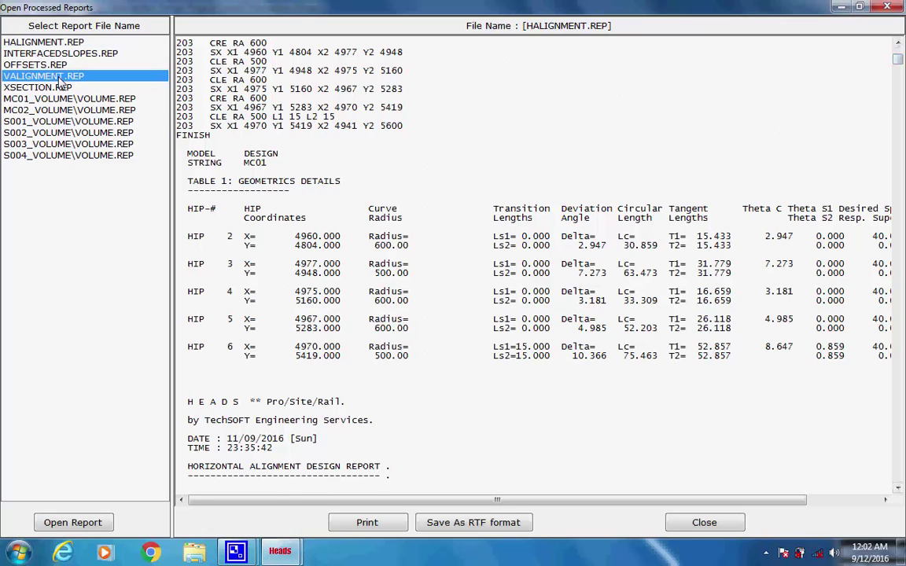
double_click(59, 76)
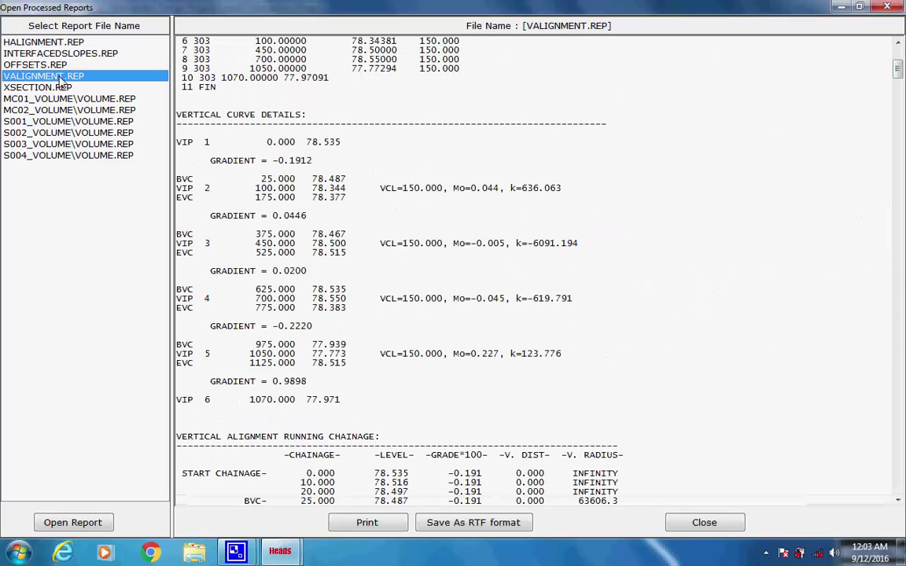
drag(899, 73, 898, 55)
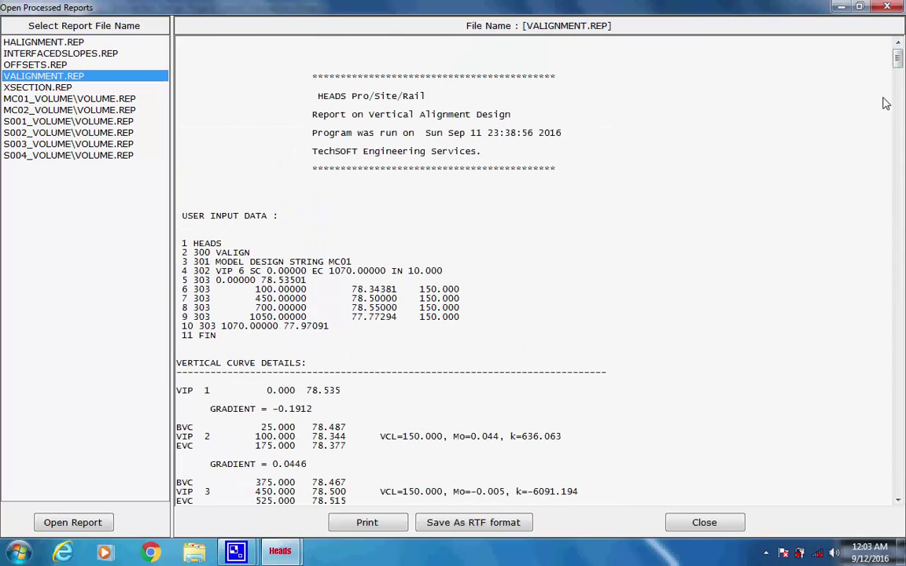
drag(899, 62, 889, 386)
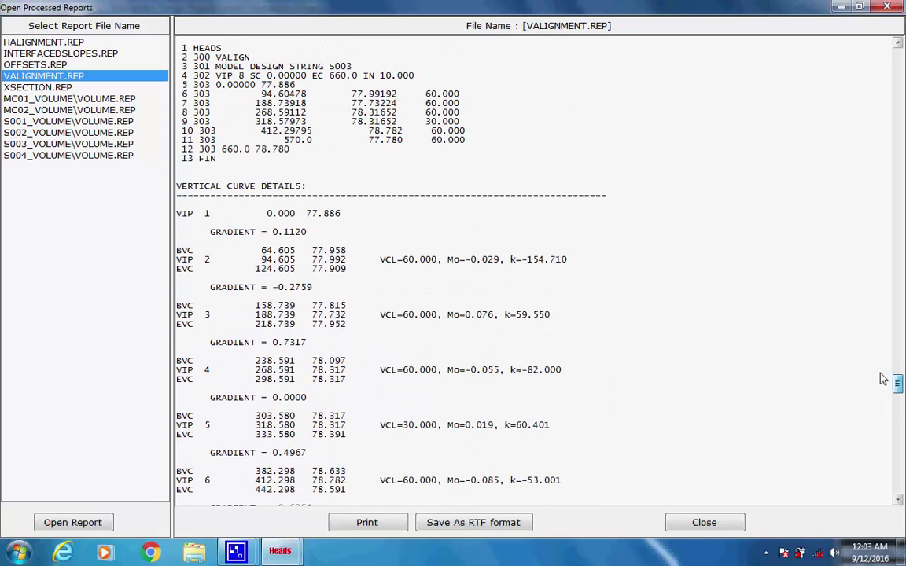
Open the MC01_VOLUME\VOLUME.REP report, review its earthwork input data and quantities, then close the processed reports.
click(52, 100)
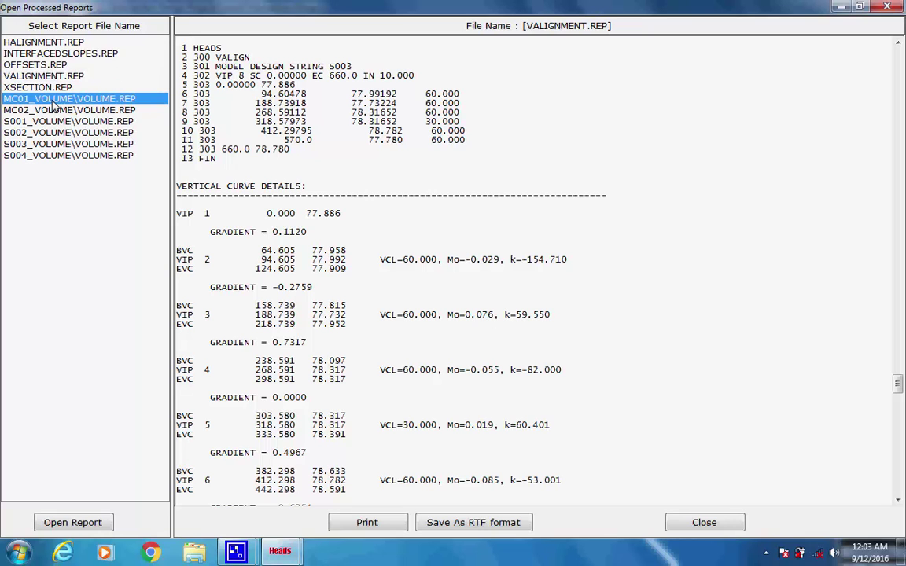
double_click(53, 101)
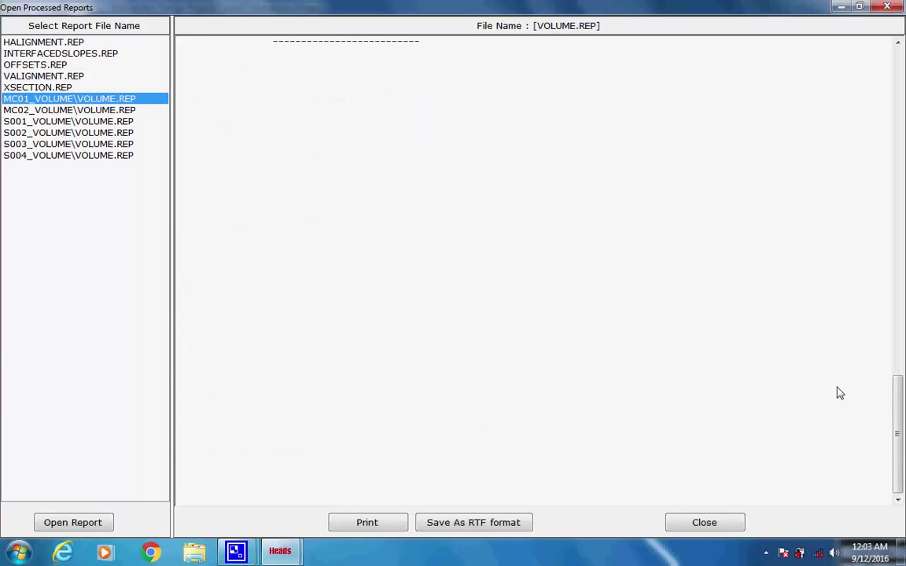
drag(899, 433, 897, 147)
drag(257, 74, 199, 74)
drag(274, 82, 200, 82)
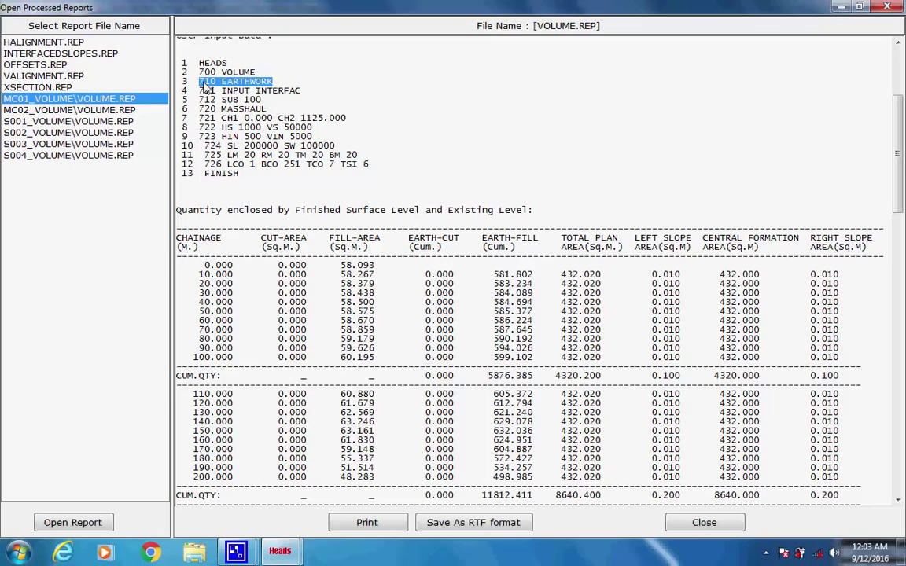
click(374, 89)
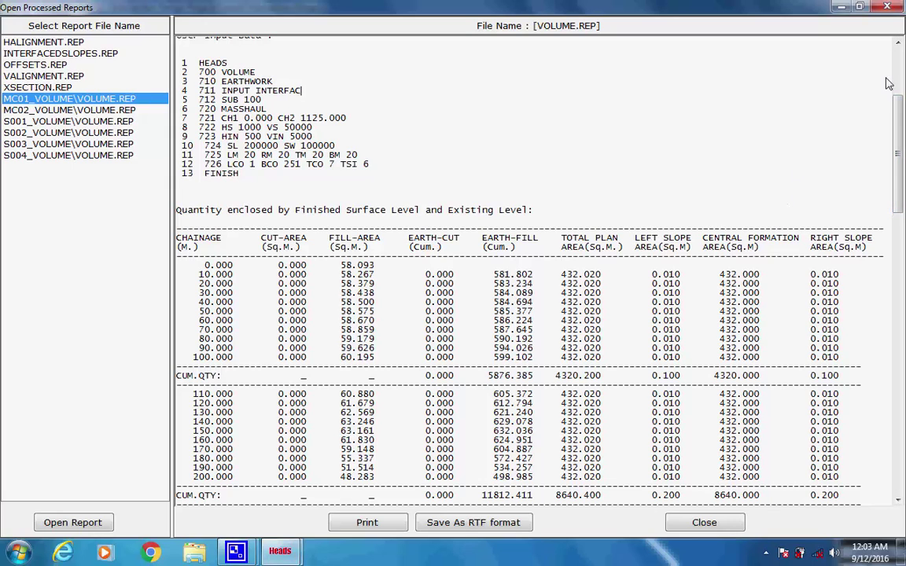
click(886, 7)
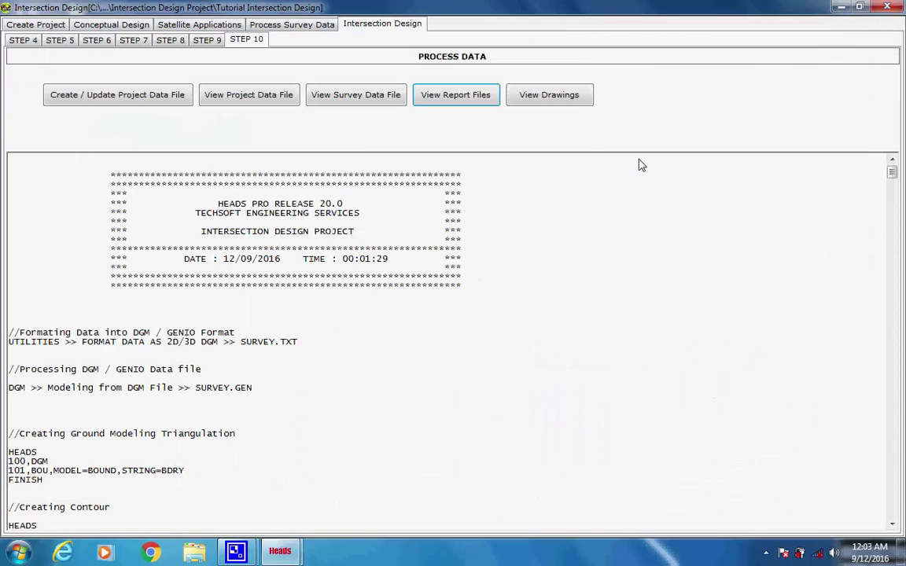
Open all the design drawings in HEADS Viewer and examine the intersection area in PLAN_DRAWING.DXF.
click(553, 98)
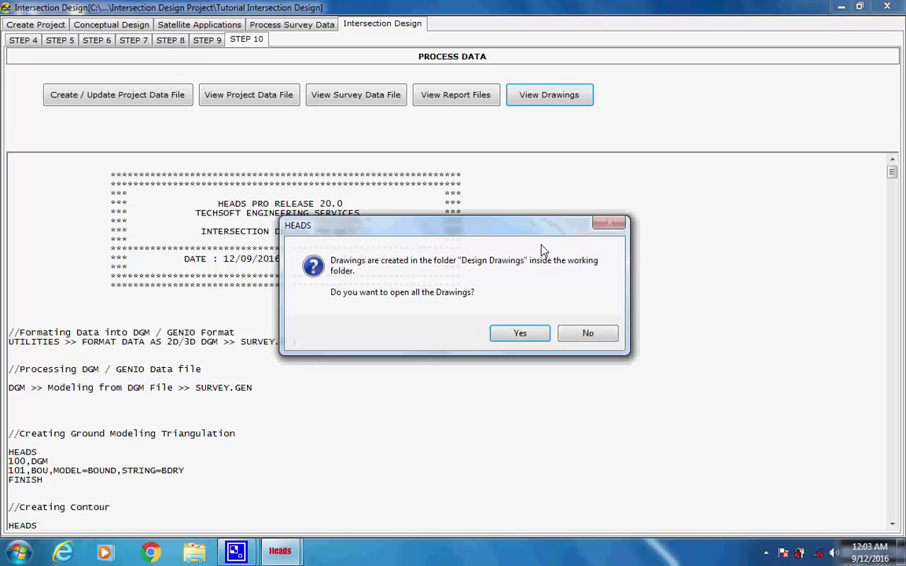
click(520, 332)
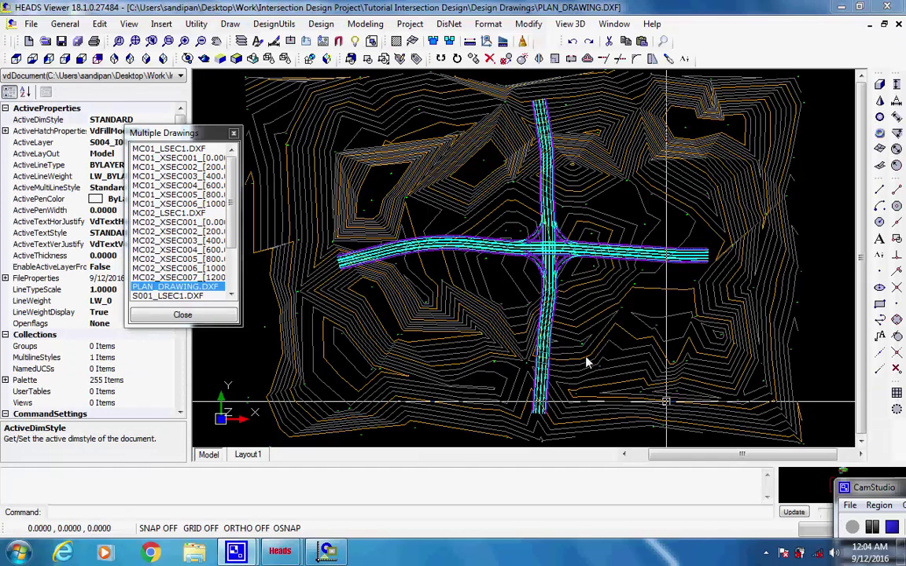
click(525, 272)
scroll(547, 260, up, 3)
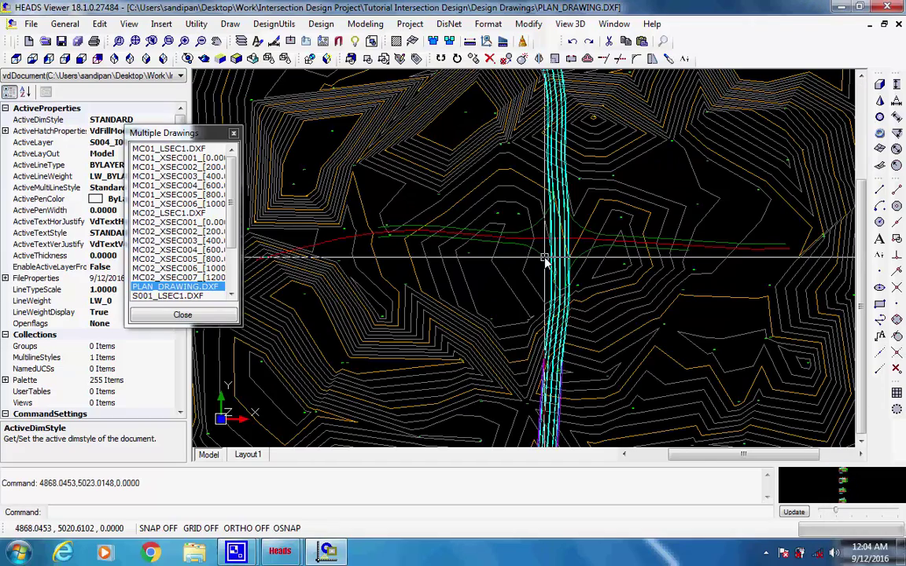
scroll(553, 259, up, 2)
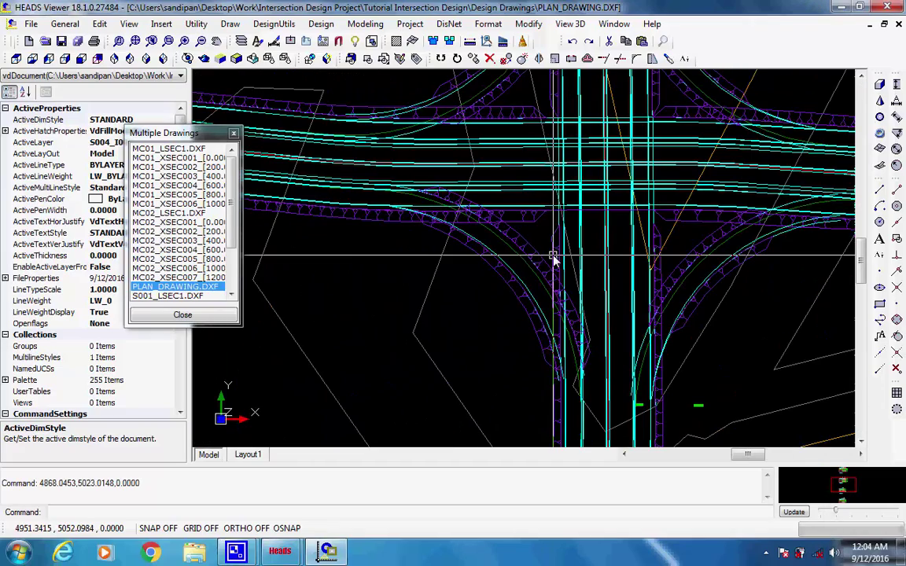
scroll(551, 266, down, 3)
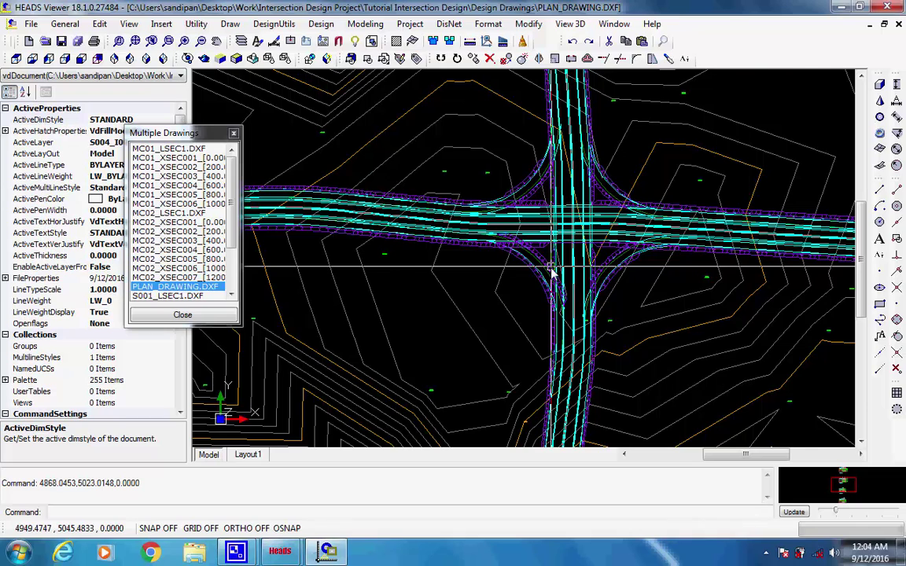
scroll(553, 271, down, 2)
Display the MC01_LSEC1.DXF profile drawing and examine its vertical intersection point annotations and grade labels.
click(153, 150)
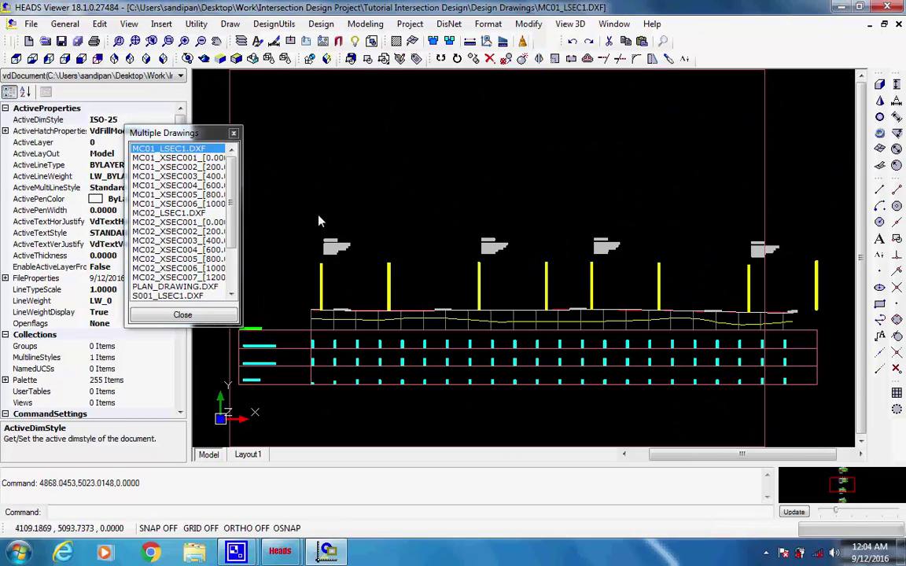
click(492, 269)
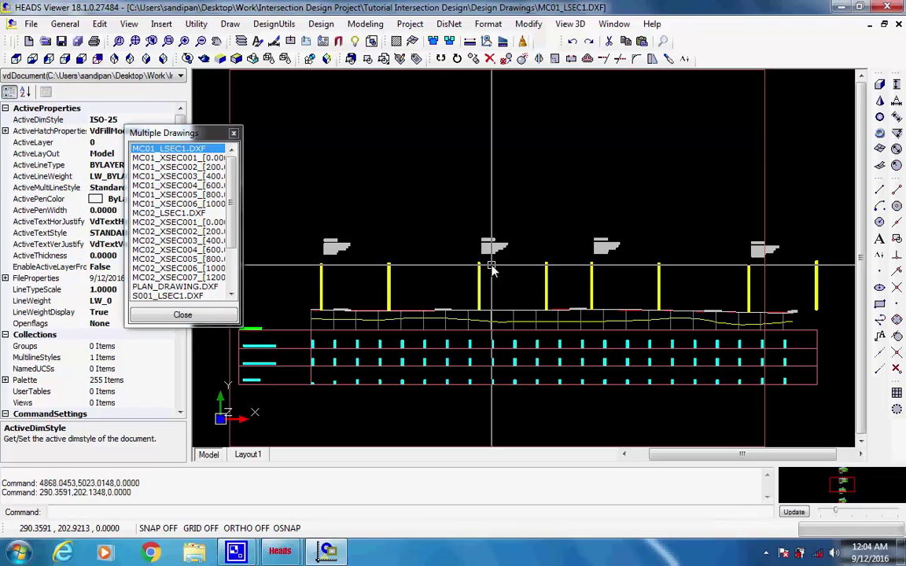
scroll(489, 250, up, 5)
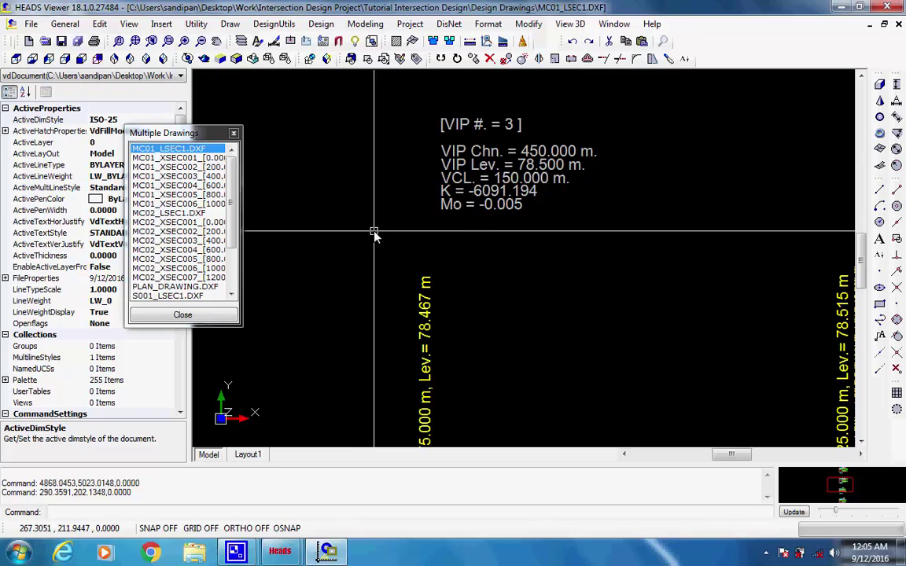
scroll(374, 234, down, 5)
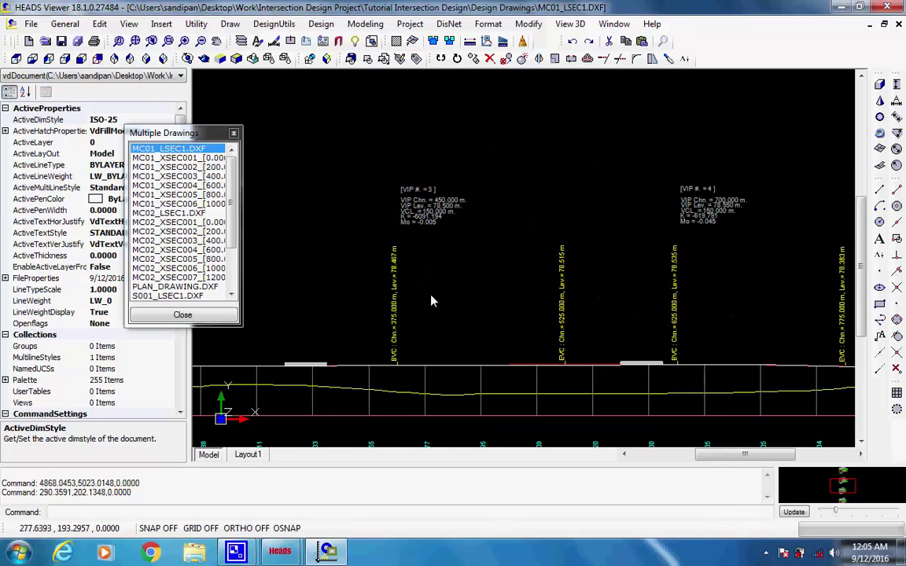
middle_drag(298, 370, 427, 313)
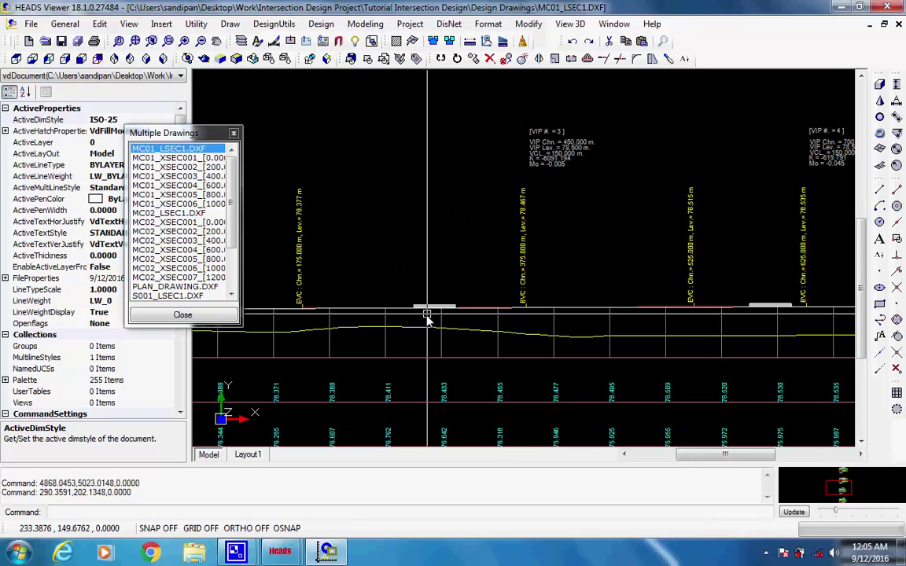
scroll(428, 313, up, 1)
scroll(428, 316, up, 4)
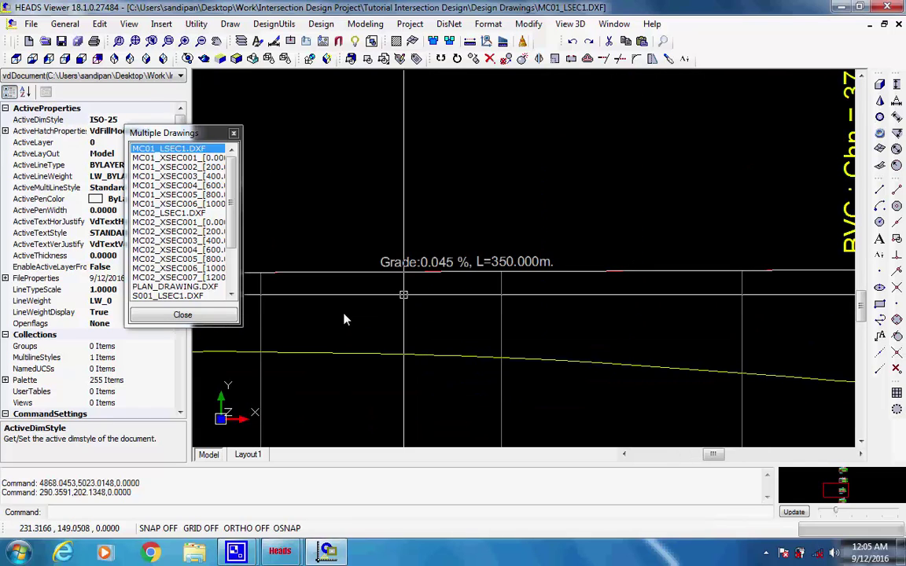
scroll(351, 306, down, 3)
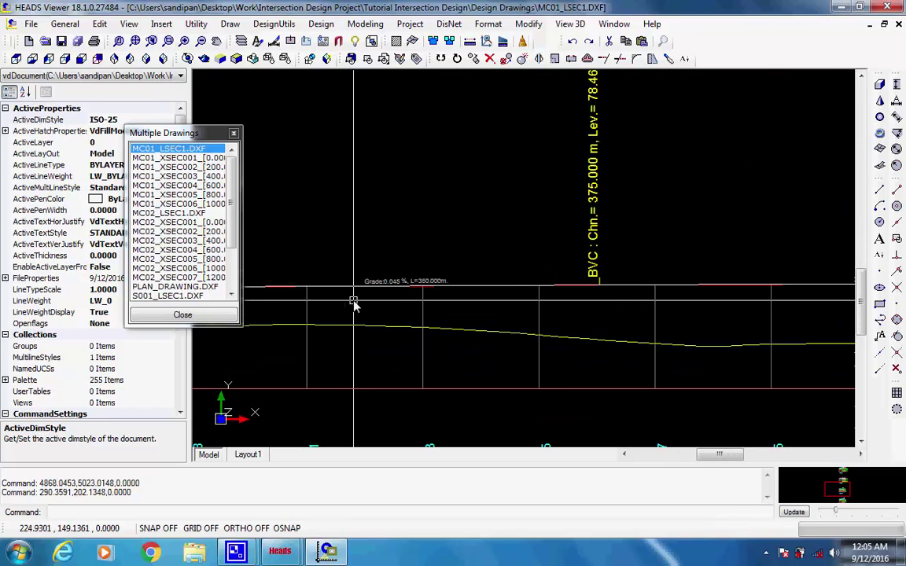
Examine the proposed level, existing level and chainage rows of the MC01 profile, then show the full drawing extents.
middle_drag(363, 315, 673, 257)
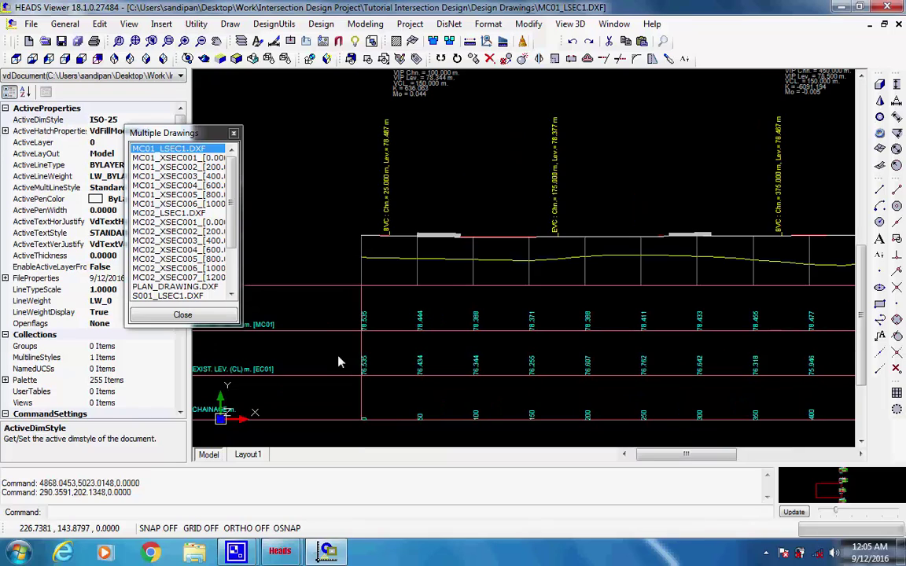
middle_drag(338, 357, 552, 285)
scroll(473, 291, up, 3)
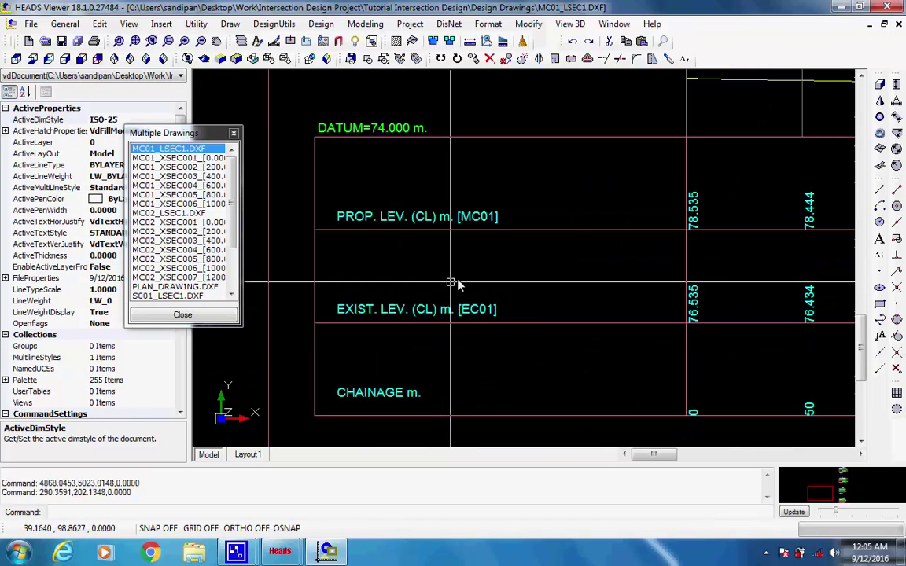
scroll(493, 305, down, 3)
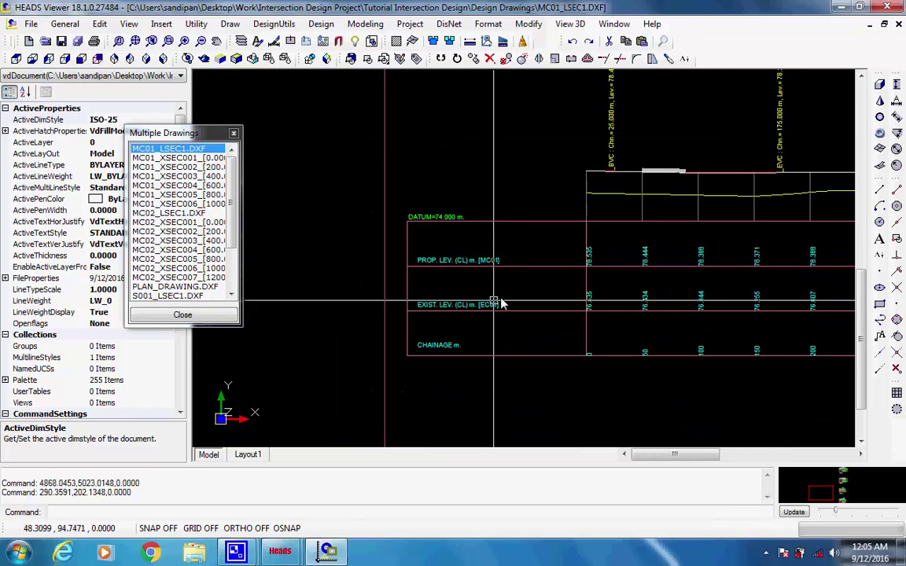
middle_drag(496, 348, 560, 342)
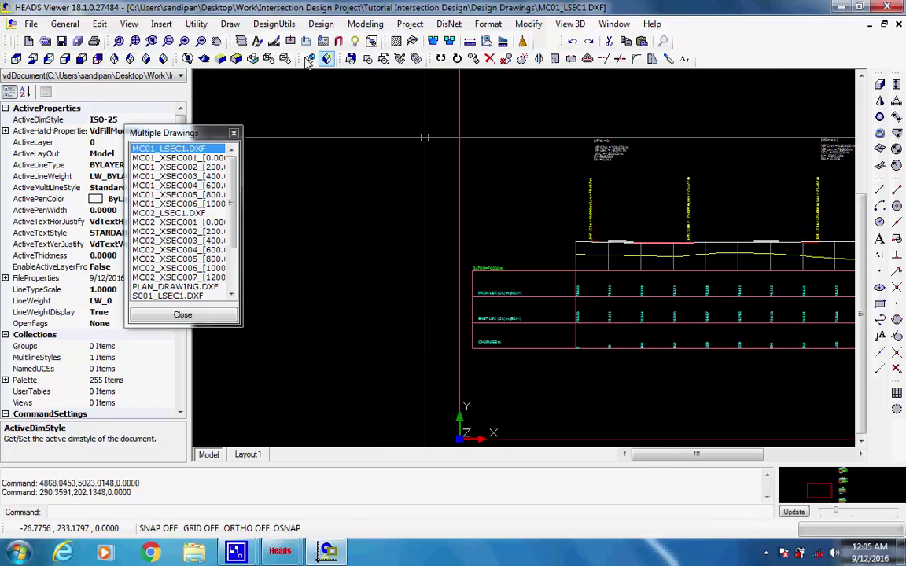
click(124, 41)
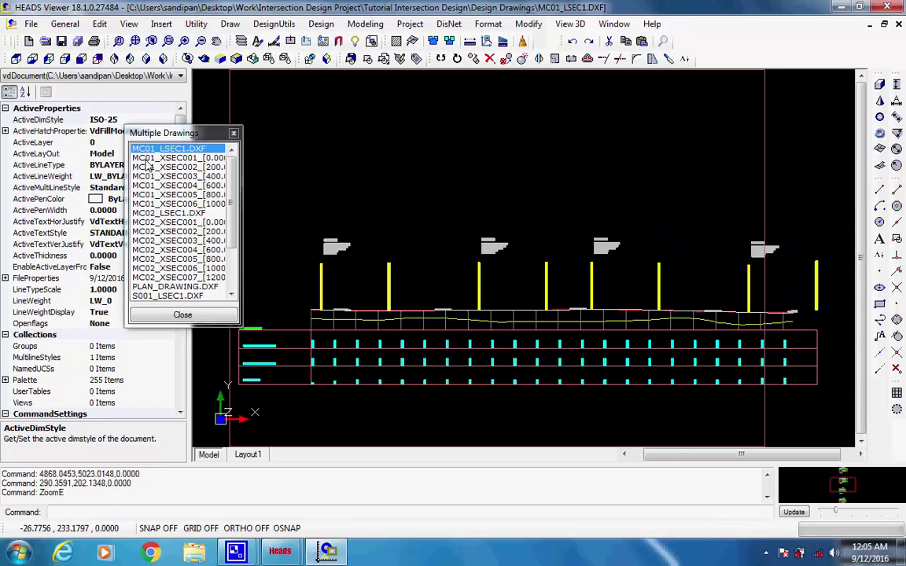
Display the MC01_XSEC001_[0.000].DXF cross section drawing and examine the crossfall label on the carriageway left of the median.
click(150, 159)
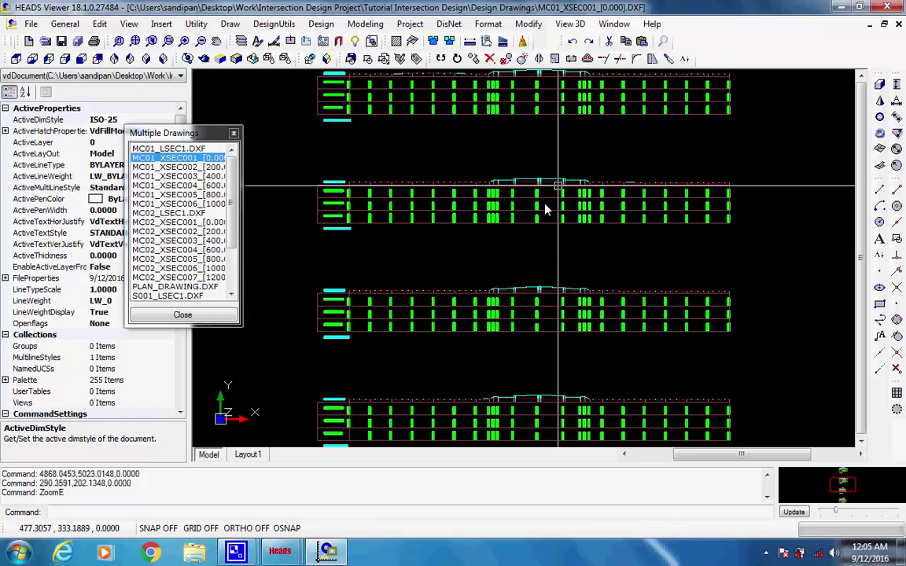
click(528, 194)
scroll(531, 191, up, 3)
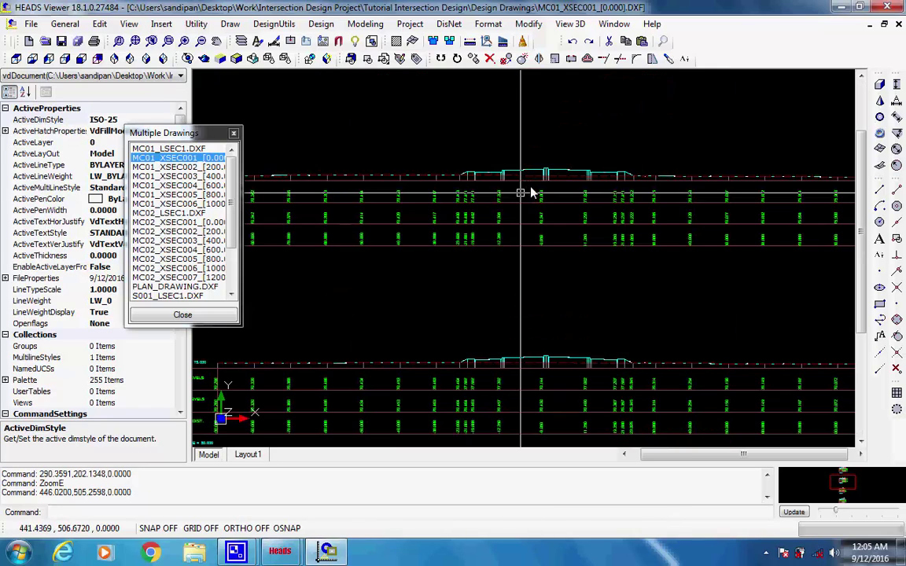
scroll(532, 190, up, 2)
scroll(534, 192, up, 1)
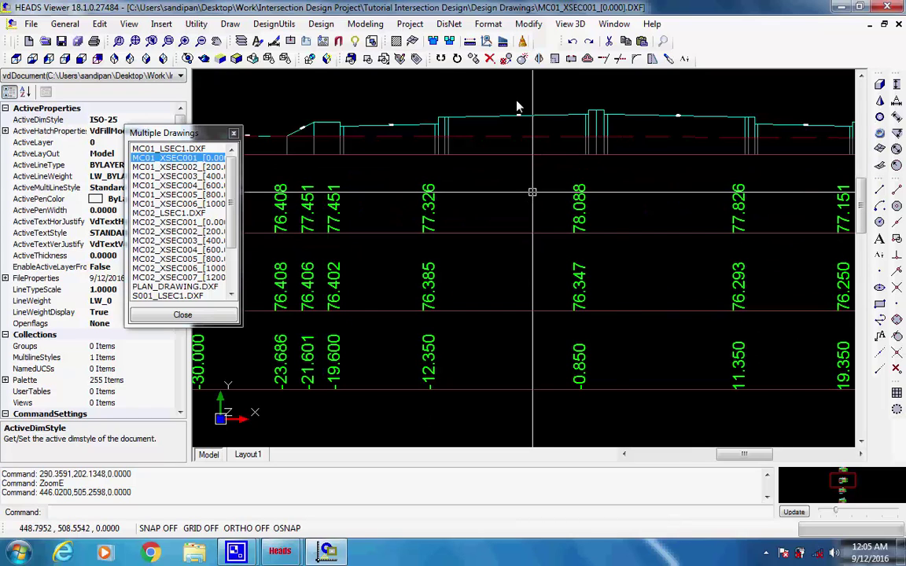
scroll(469, 117, up, 3)
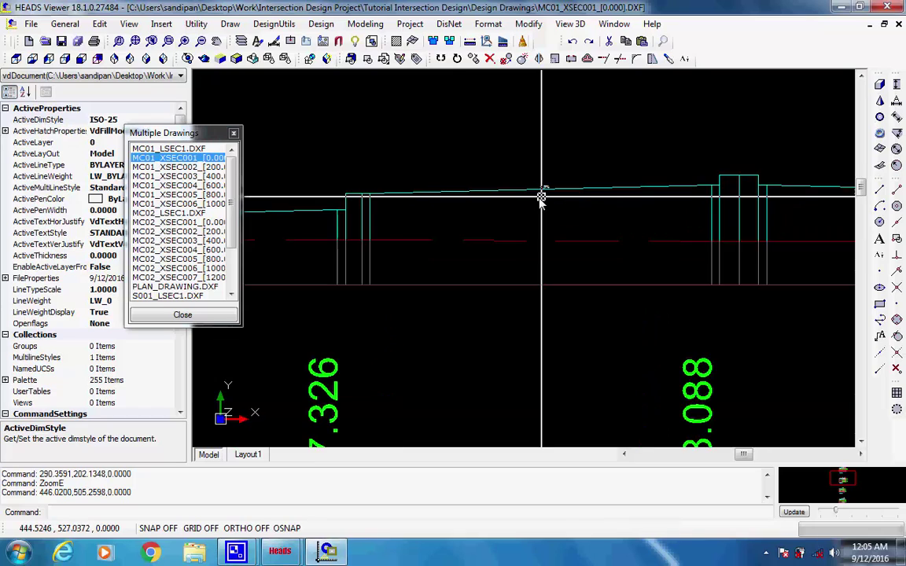
scroll(541, 196, up, 3)
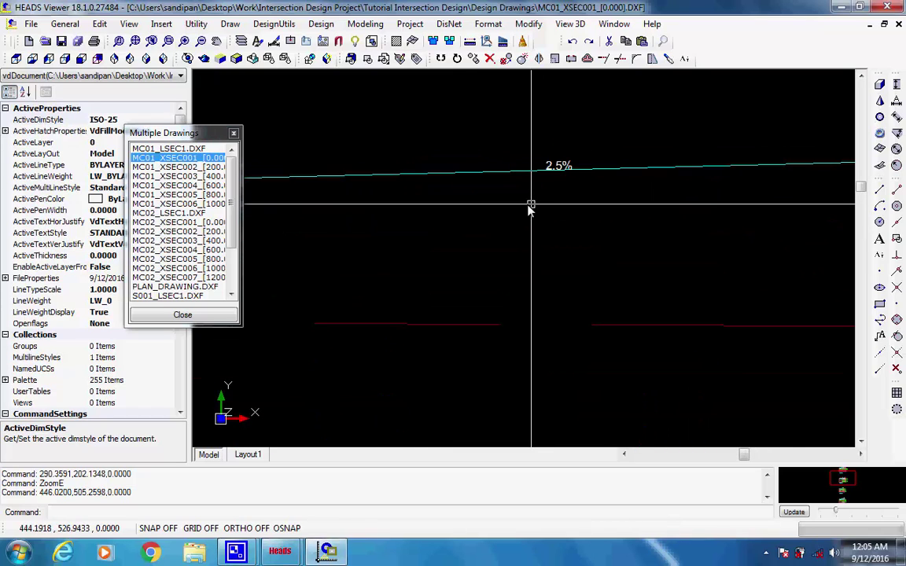
Examine the crossfall label on the carriageway right of the median, and the level and offset rows below the same cross section.
scroll(732, 251, down, 4)
scroll(567, 188, up, 3)
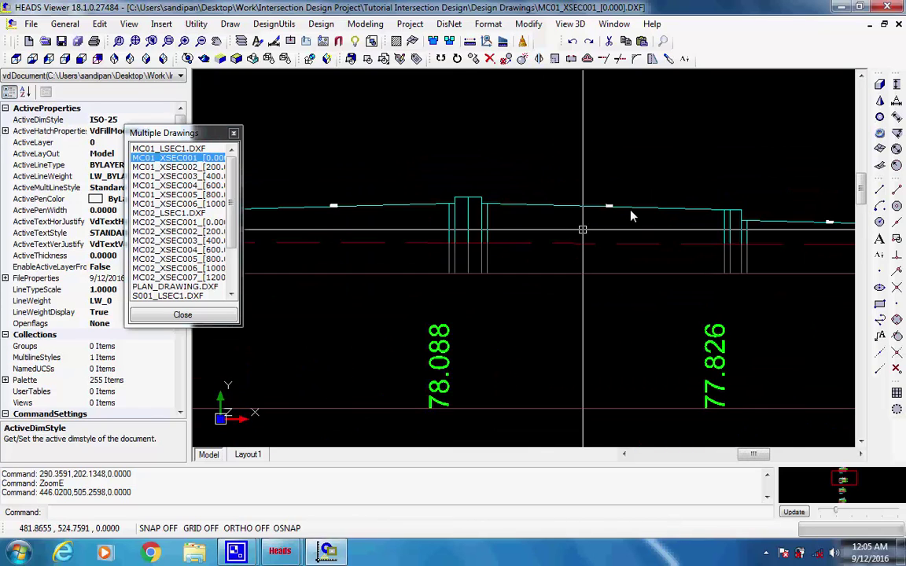
scroll(588, 212, up, 3)
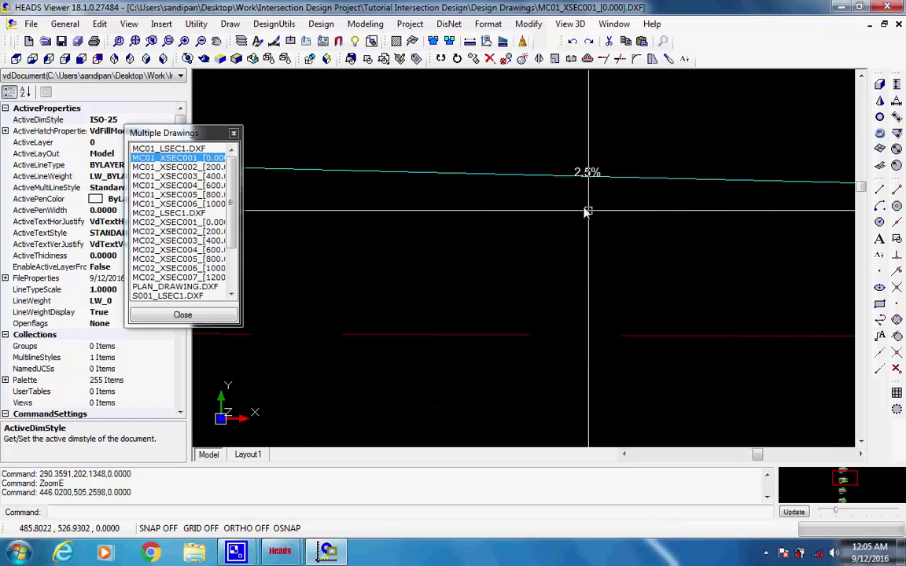
scroll(588, 212, down, 4)
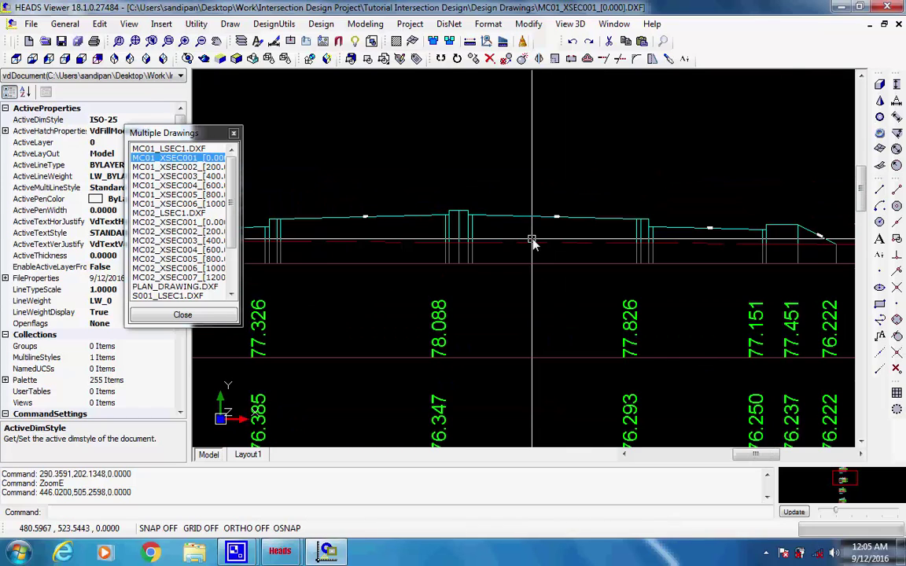
scroll(441, 288, down, 2)
scroll(554, 228, down, 2)
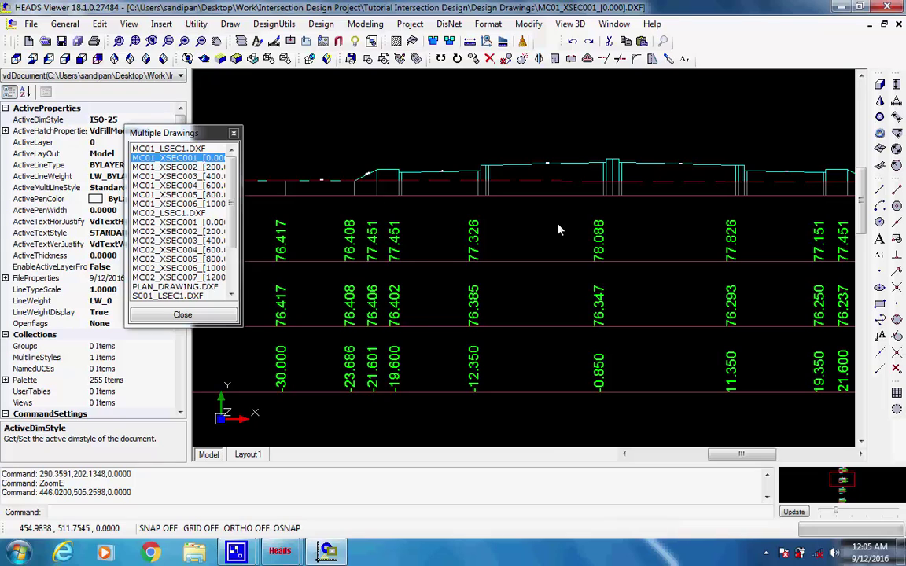
scroll(555, 228, down, 1)
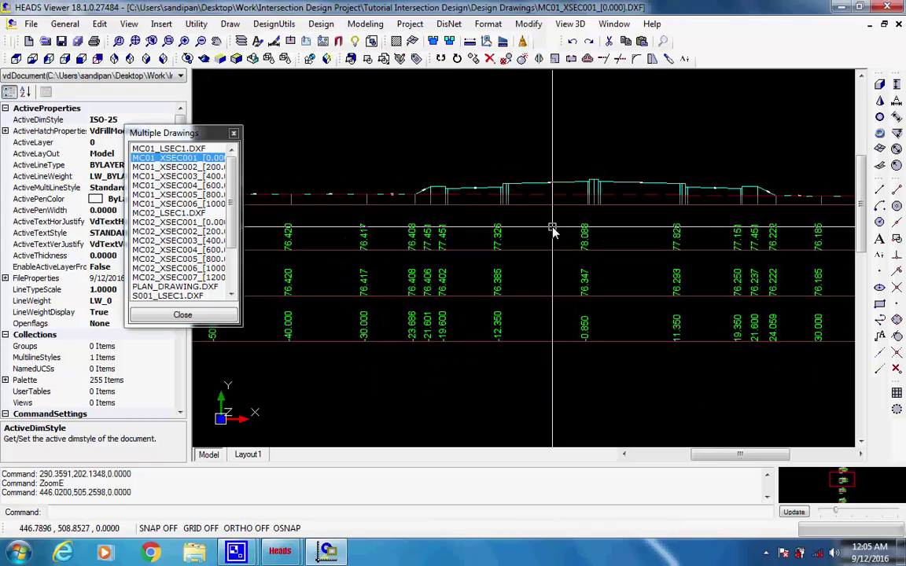
Display the remaining MC01 cross section drawings one after another, from MC01_XSEC002 to MC01_XSEC006.
click(166, 167)
click(166, 176)
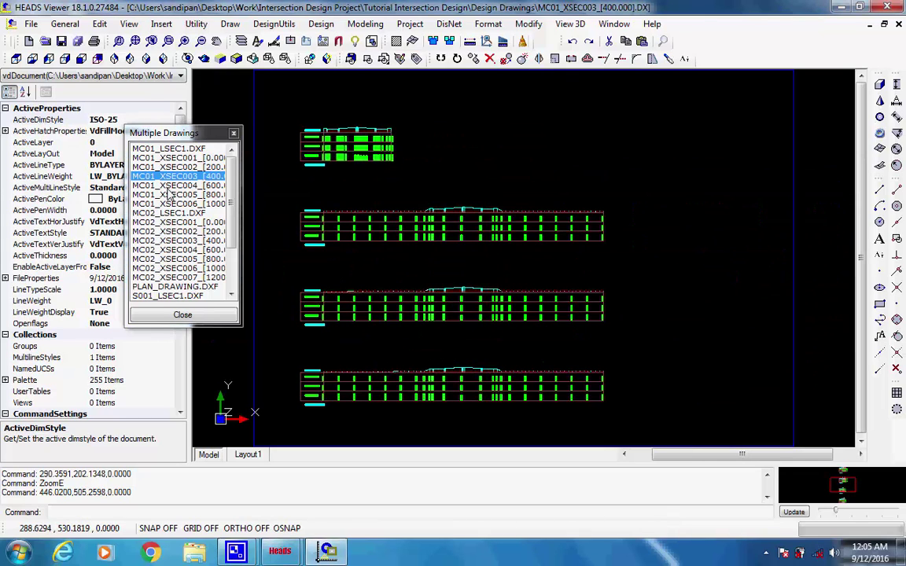
click(170, 186)
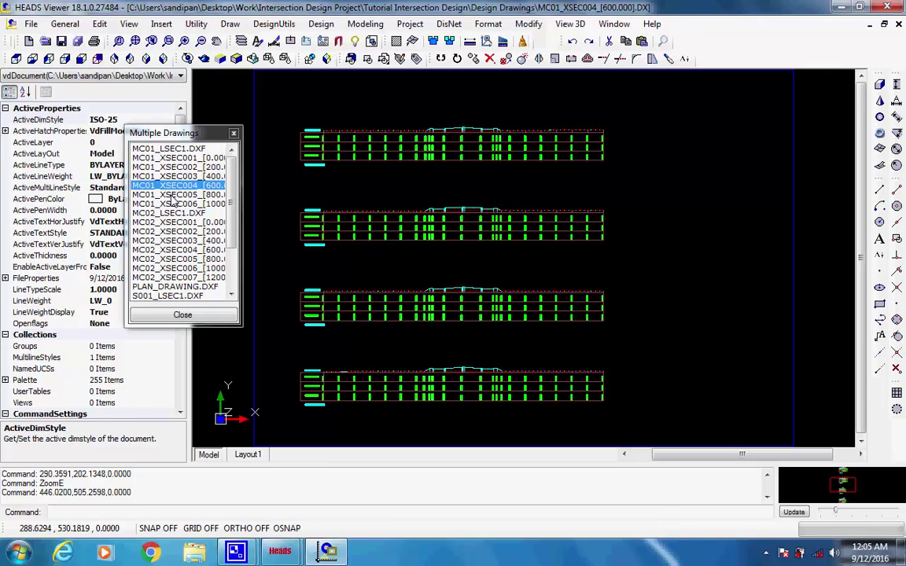
click(172, 195)
key(Down)
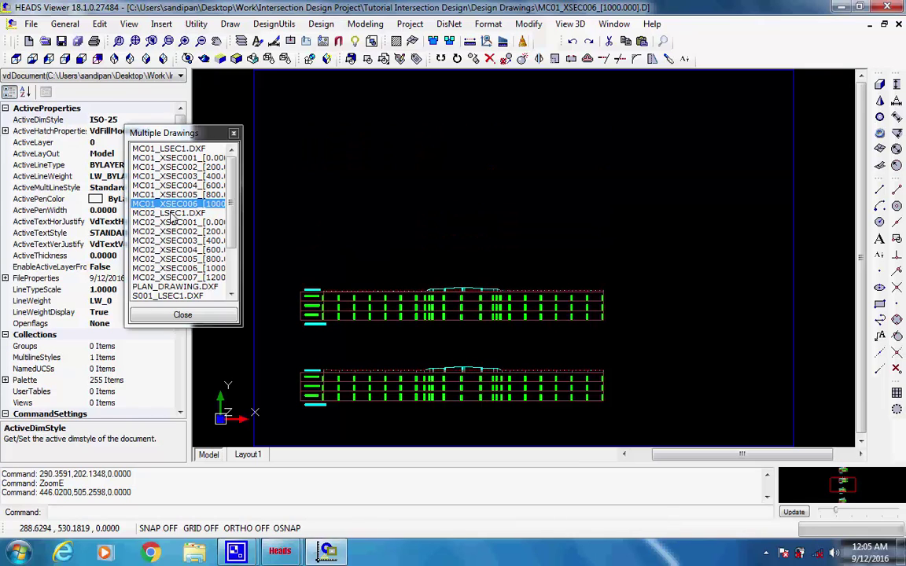
Display the MC02_LSEC1.DXF profile and the MC02 cross section drawings from MC02_XSEC001 to MC02_XSEC005 in turn.
click(172, 214)
click(176, 223)
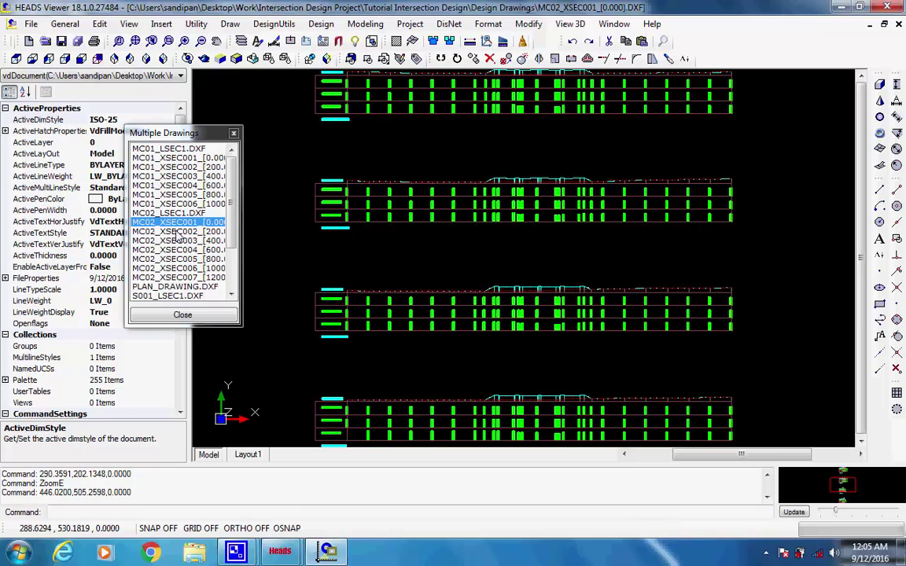
click(179, 232)
click(174, 243)
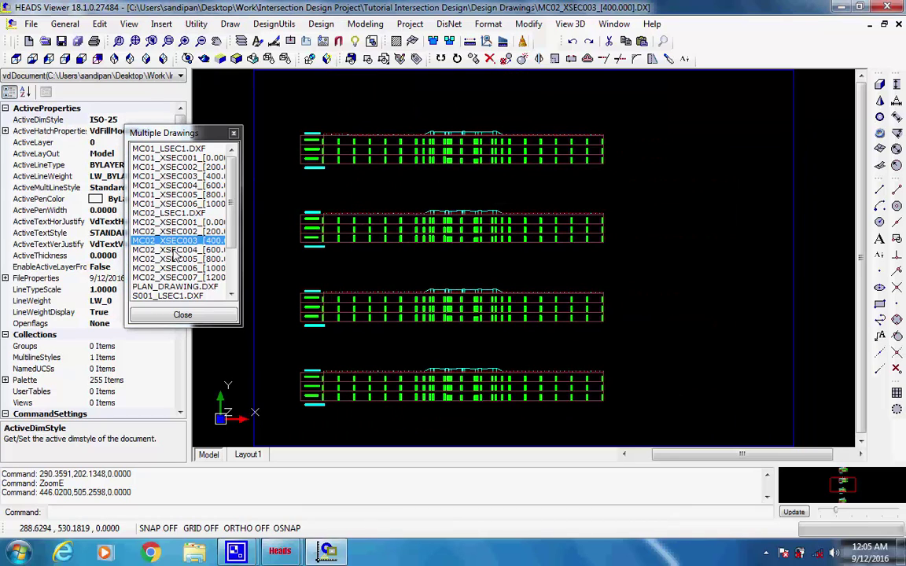
click(175, 250)
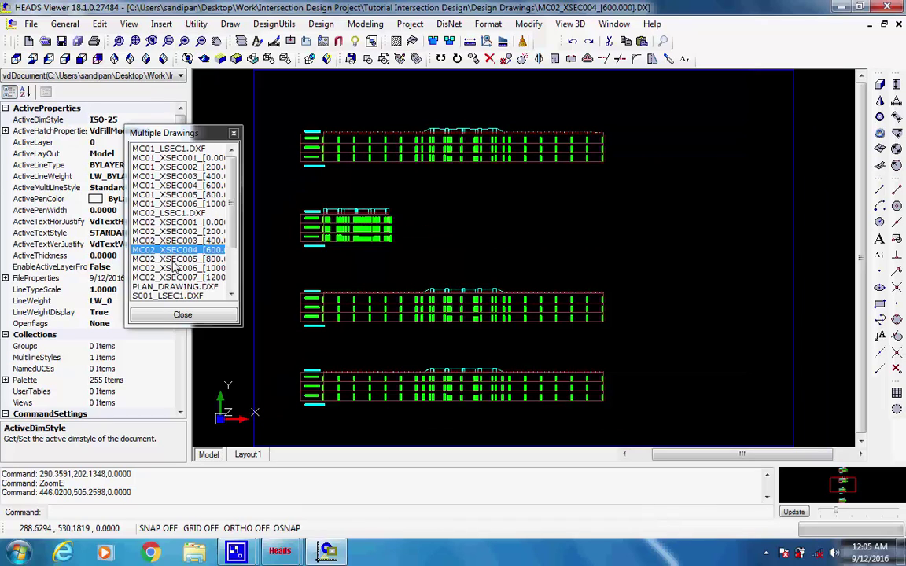
click(173, 258)
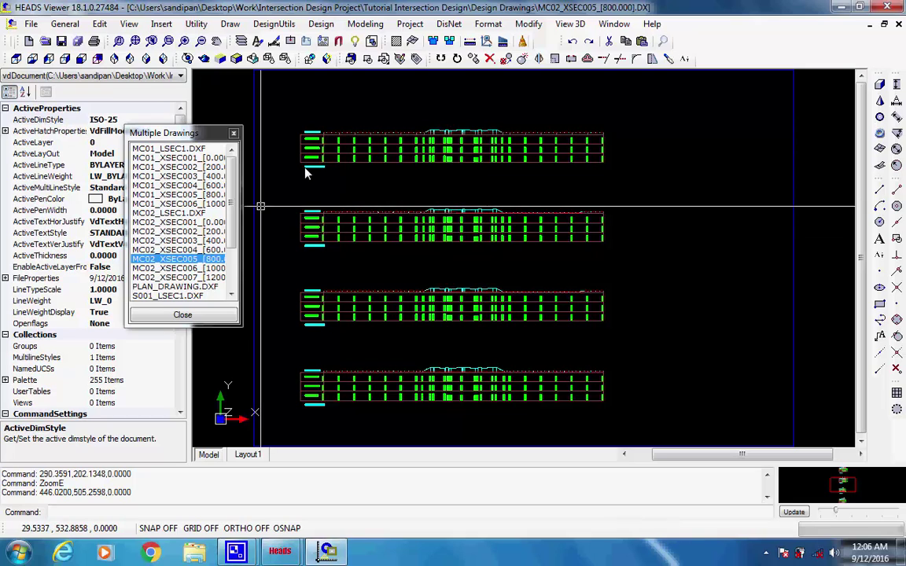
Close the list of multiple drawings without saving the drawings.
click(233, 133)
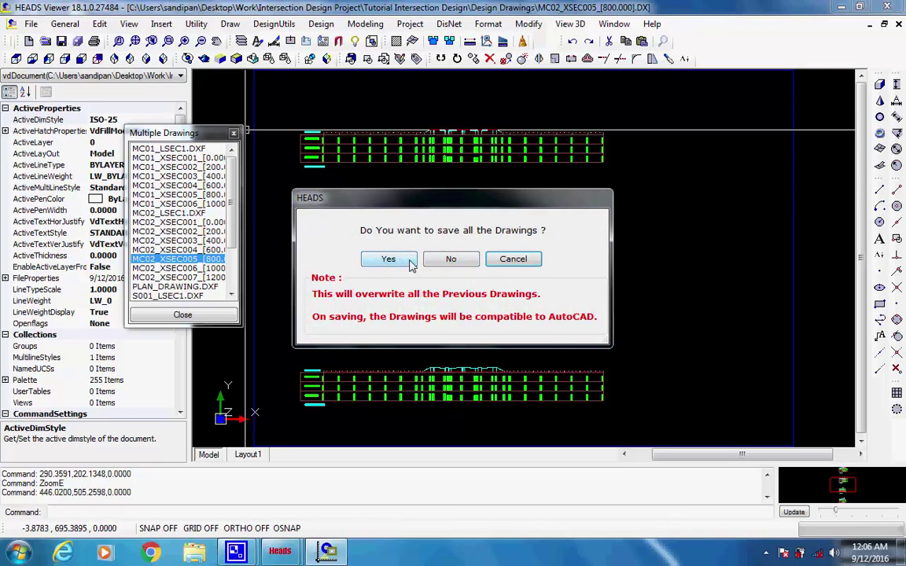
click(456, 261)
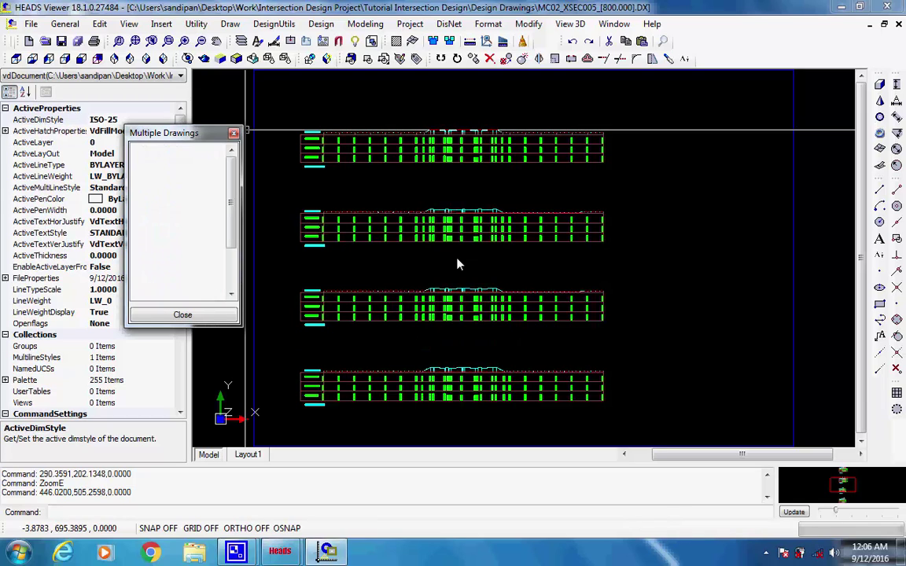
click(235, 552)
click(872, 527)
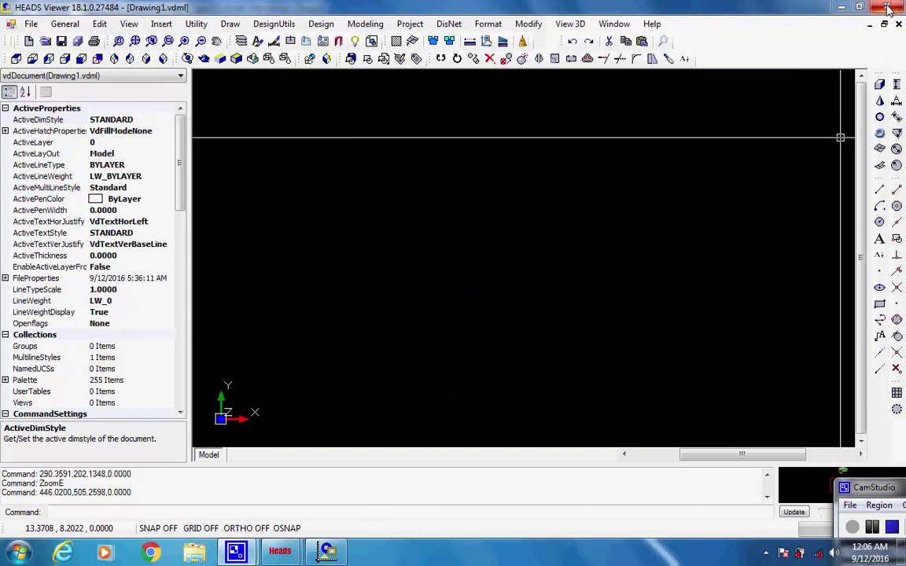
Exit HEADS Viewer and close the Intersection Design project, saving the project data file.
click(887, 8)
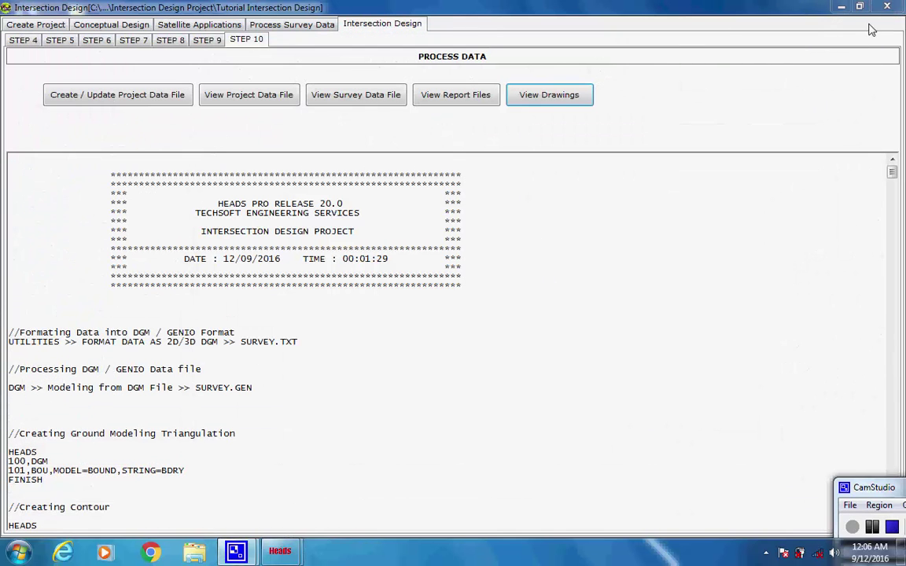
click(887, 8)
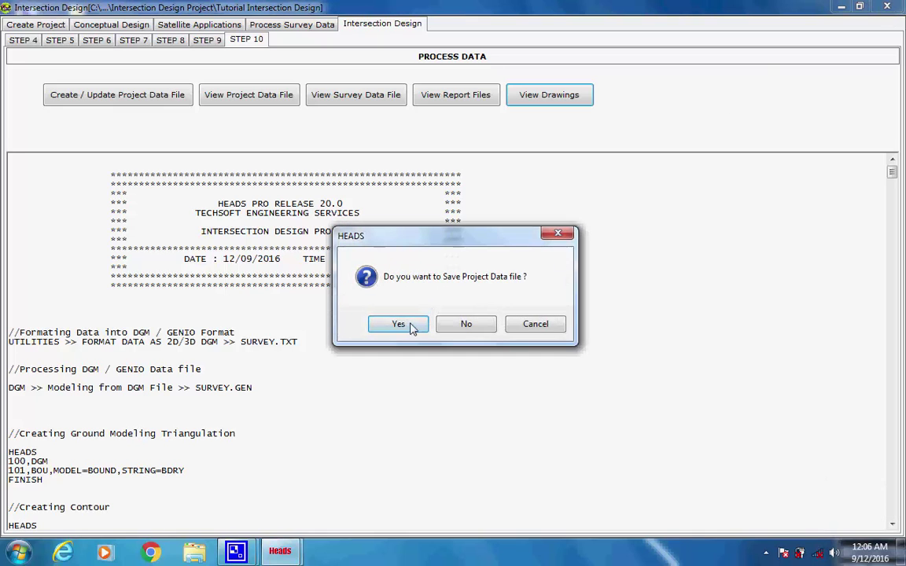
click(410, 327)
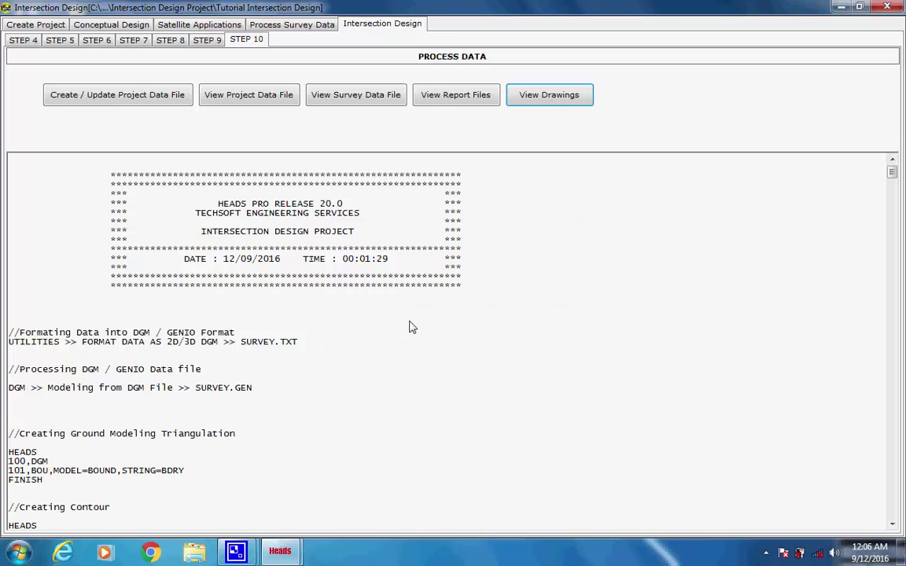